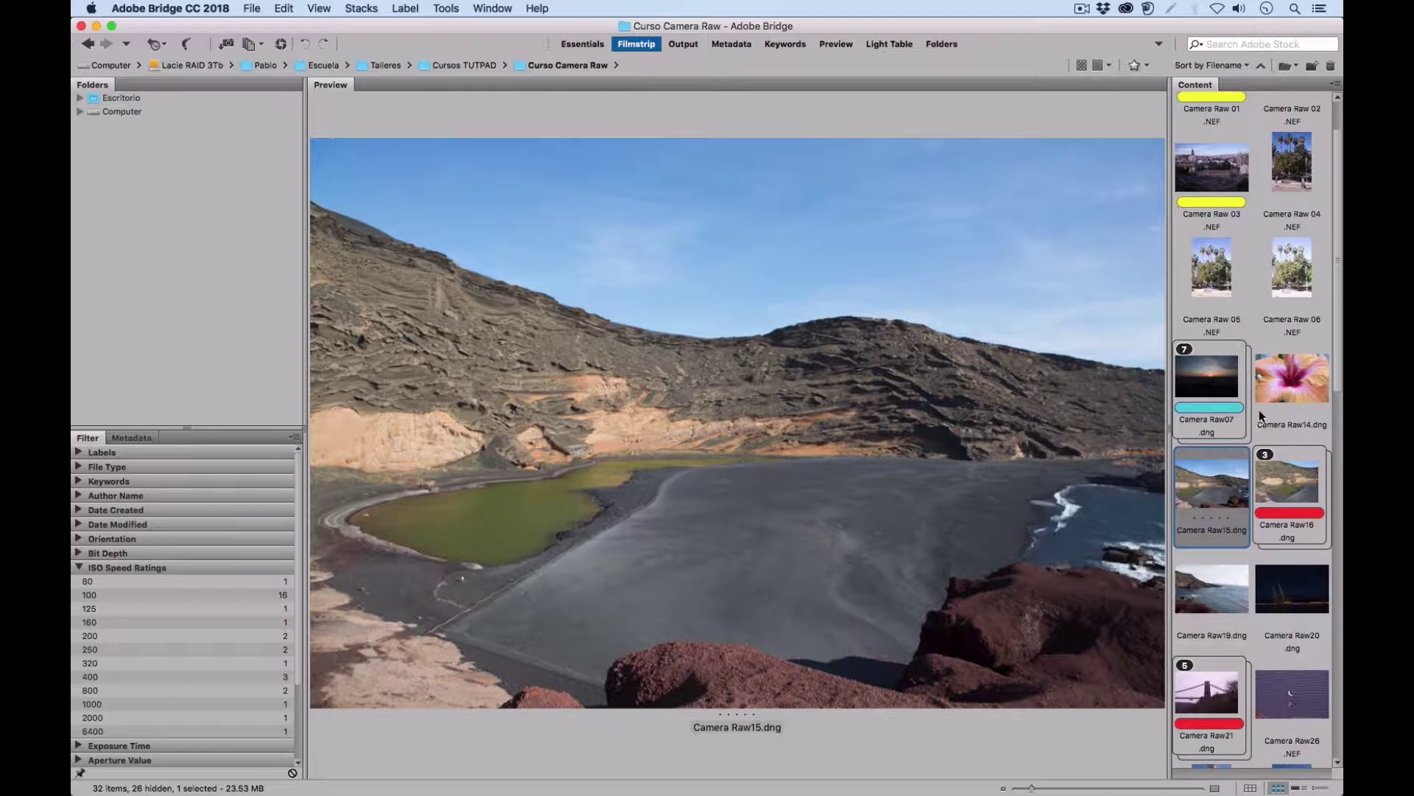
Step: Select Camera Raw14.dng, Camera Raw15.dng, Camera Raw32.dng and Camera Raw37.dng and open them together in Camera Raw
{"action": "left_click", "coordinate": [1276, 390]}
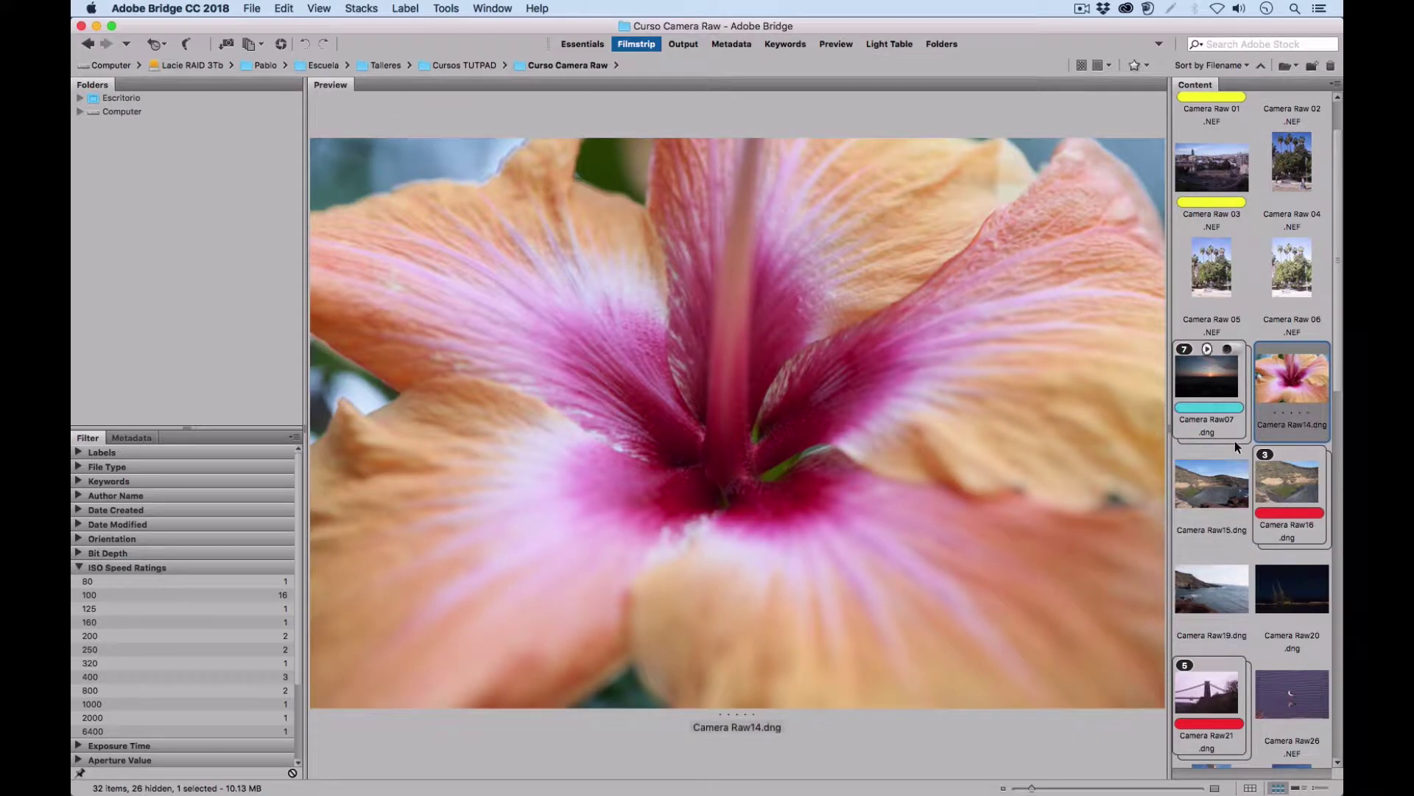
{"action": "left_click", "coordinate": [1220, 489], "text": "super"}
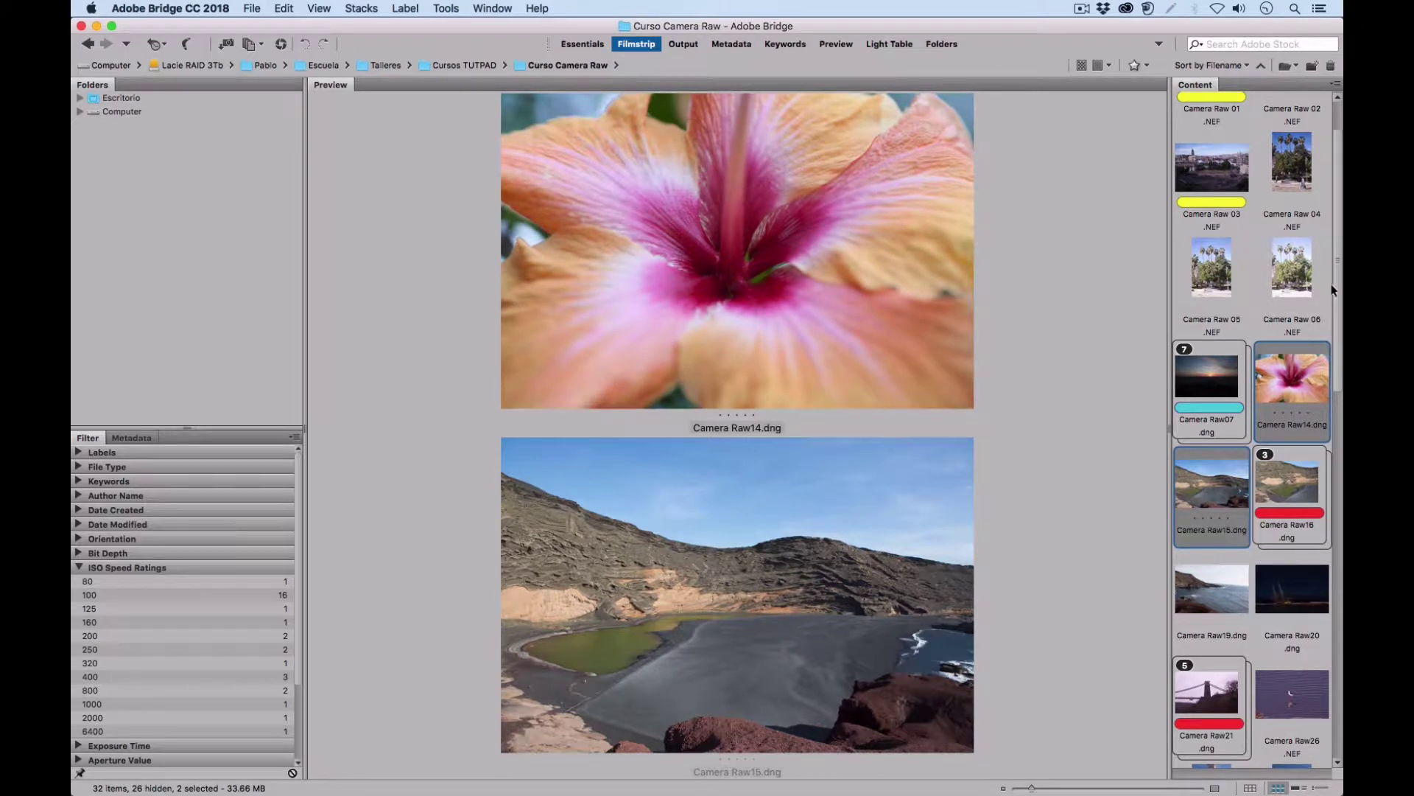
{"action": "left_click_drag", "start_coordinate": [1332, 284], "coordinate": [1307, 543]}
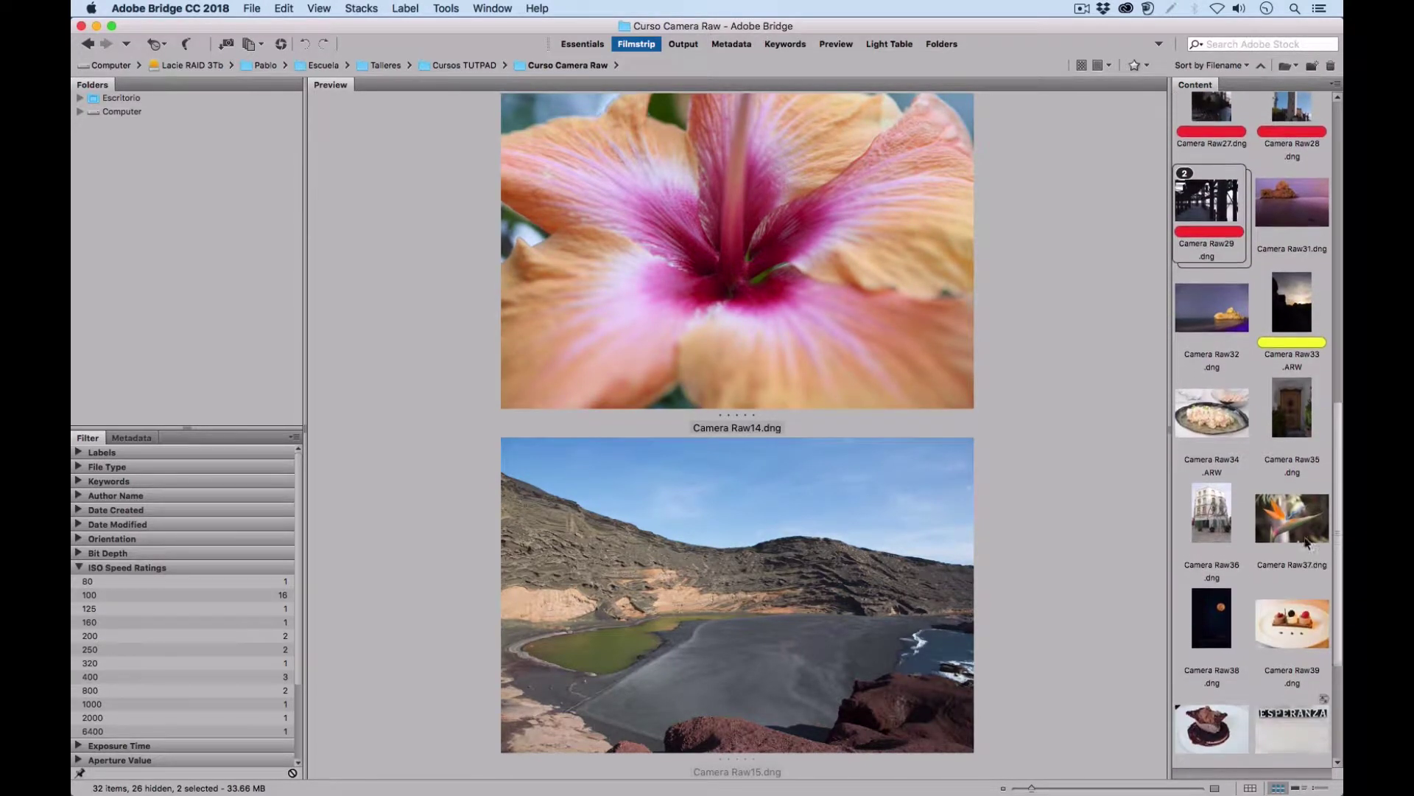
{"action": "left_click", "coordinate": [1223, 318], "text": "super"}
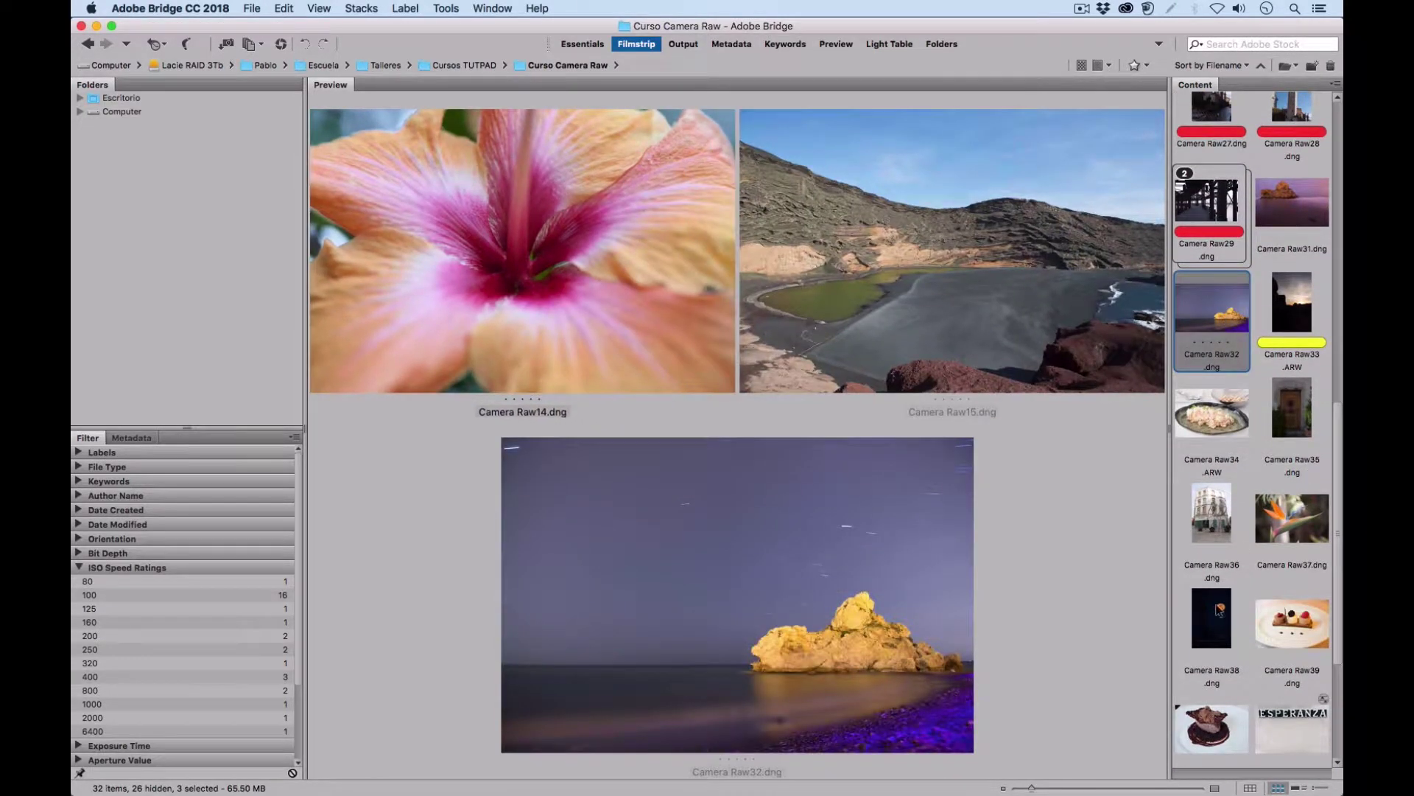
{"action": "scroll", "coordinate": [1329, 504], "scroll_direction": "down", "scroll_amount": 5}
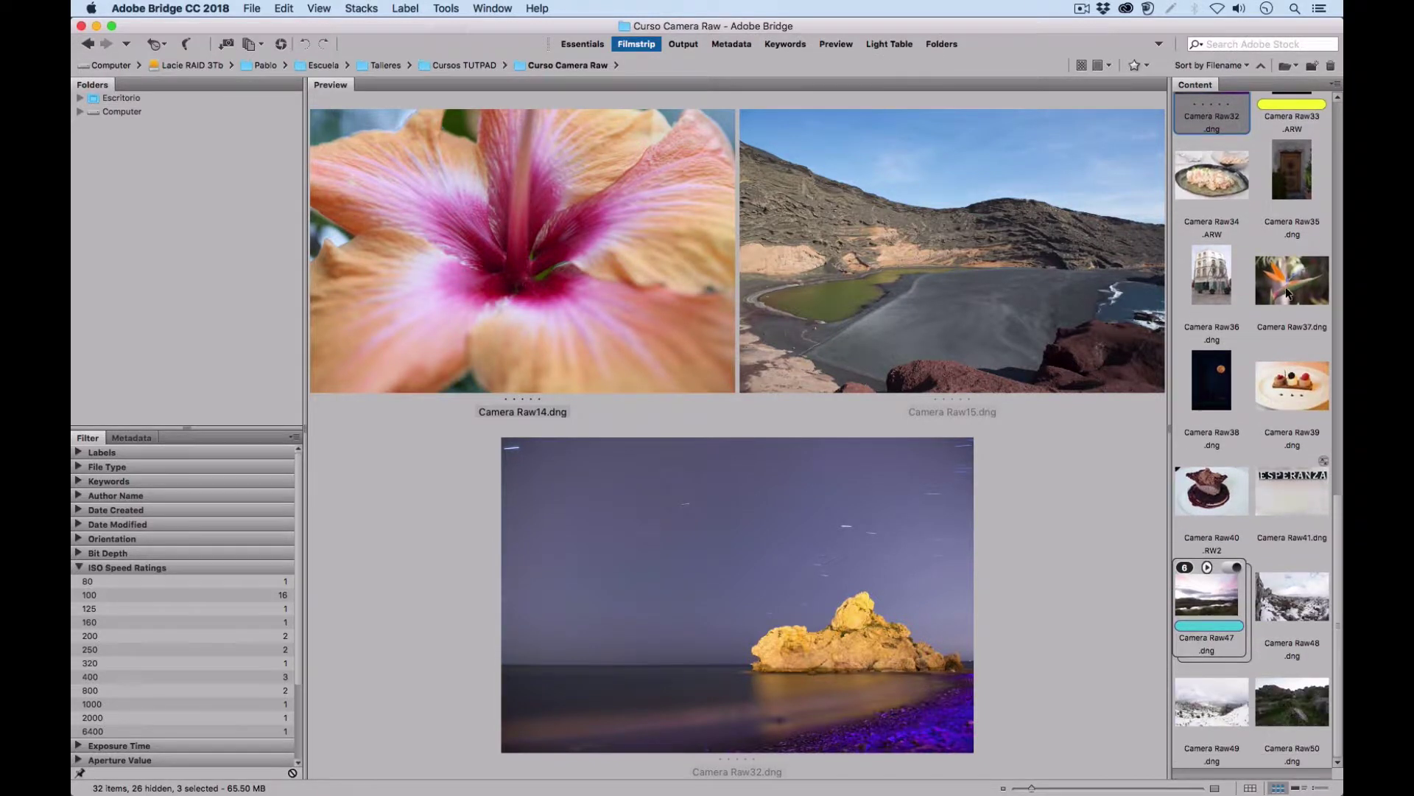
{"action": "left_click", "coordinate": [1283, 295], "text": "super"}
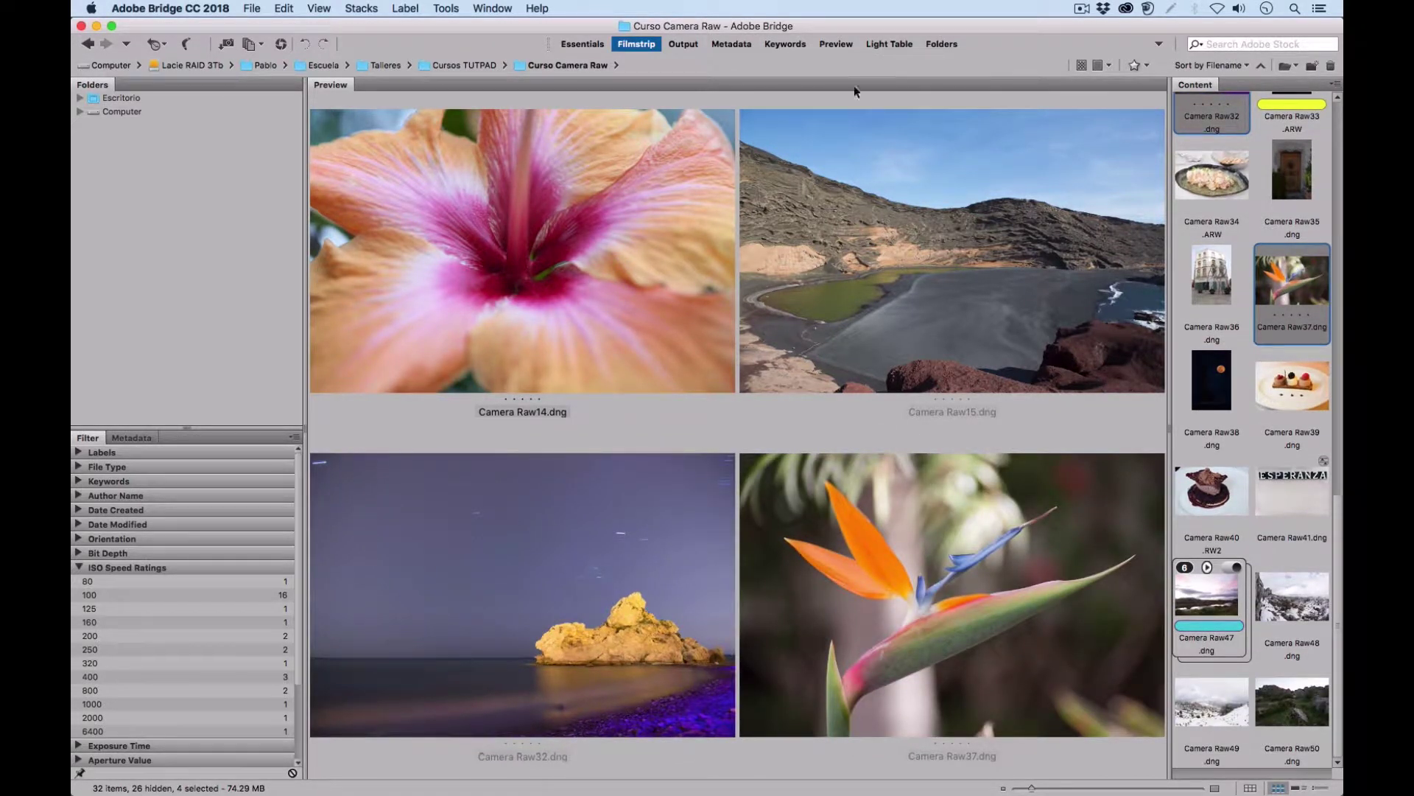
{"action": "left_click", "coordinate": [281, 46]}
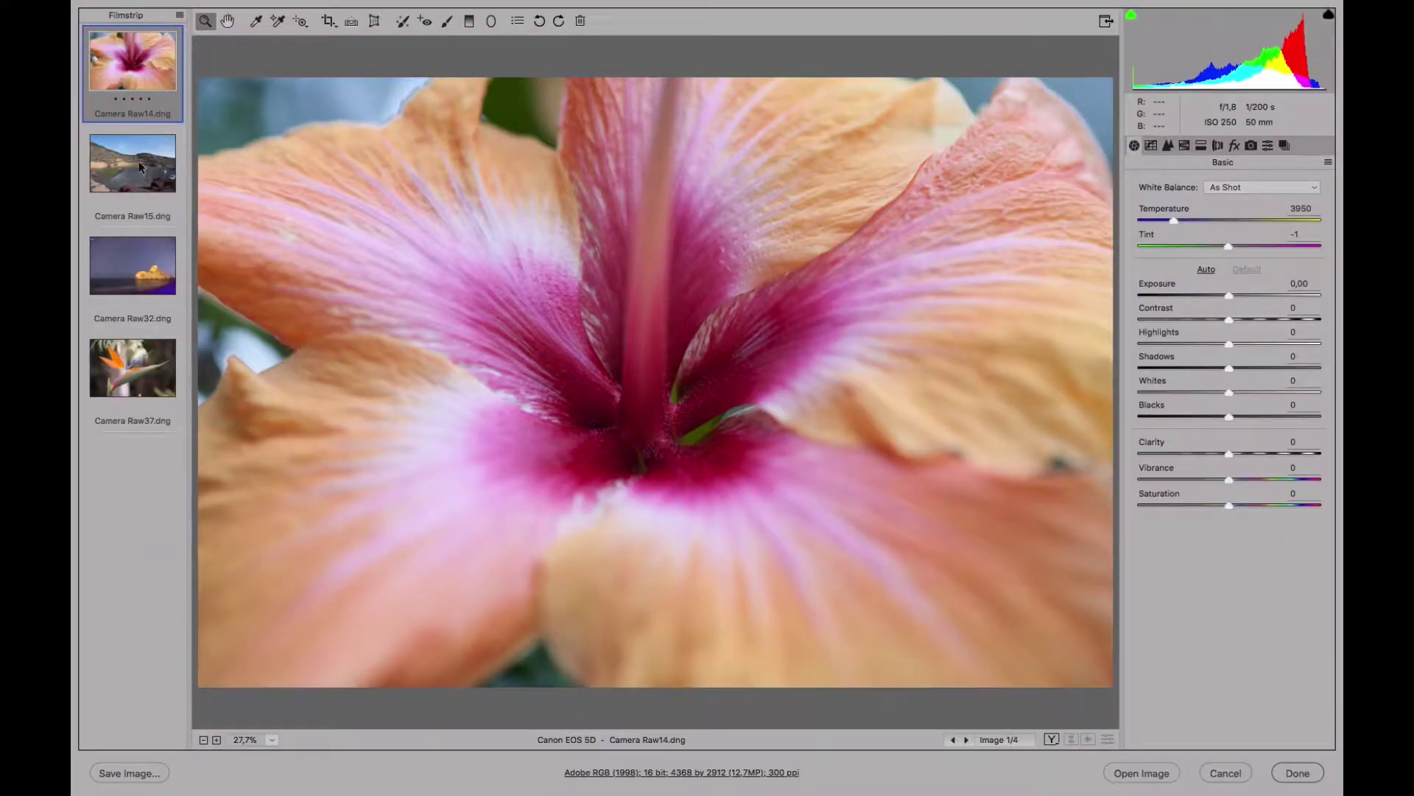
Step: On Camera Raw15.dng, set the temperature to 5450, shadows to +16 and exposure to +0,15
{"action": "left_click", "coordinate": [140, 165]}
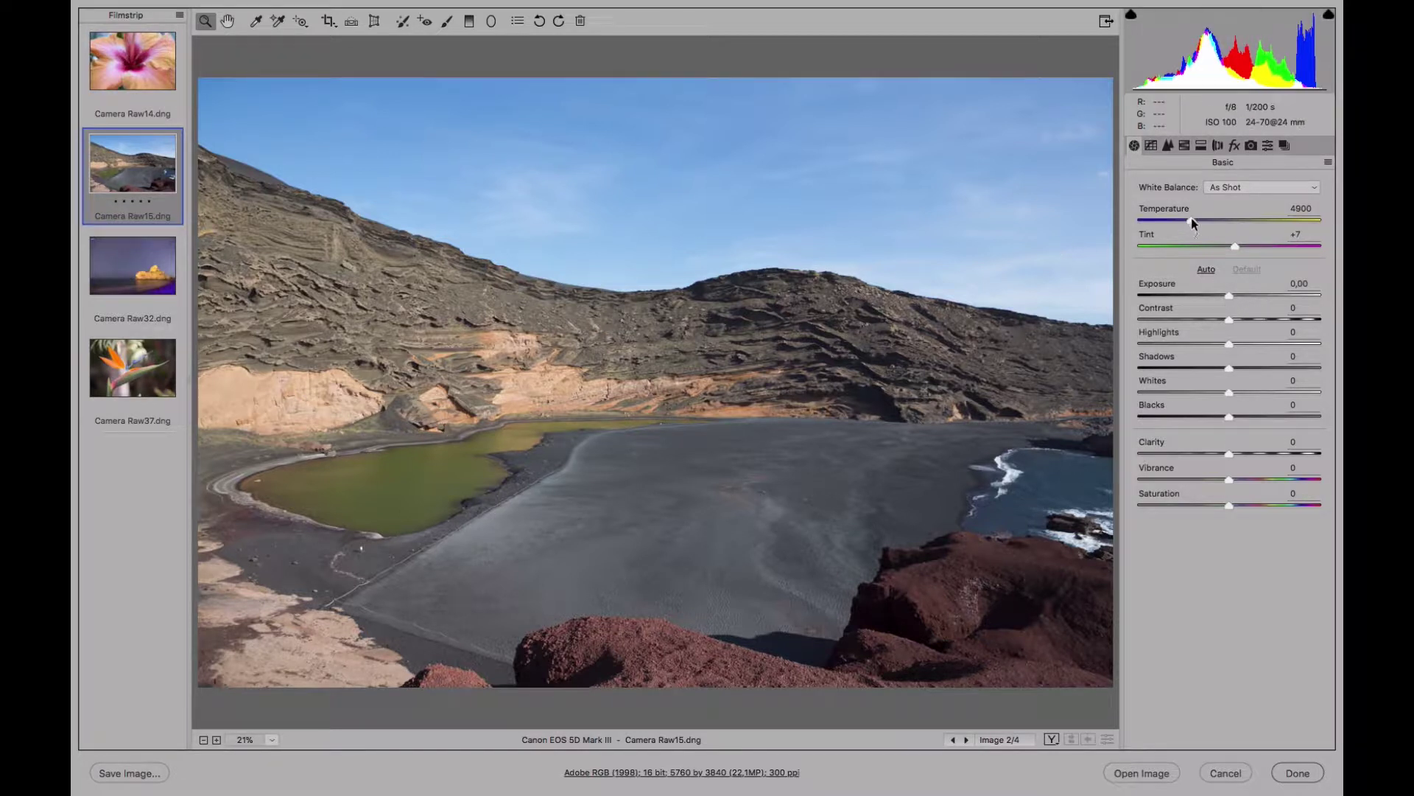
{"action": "left_click_drag", "start_coordinate": [1193, 223], "coordinate": [1203, 224]}
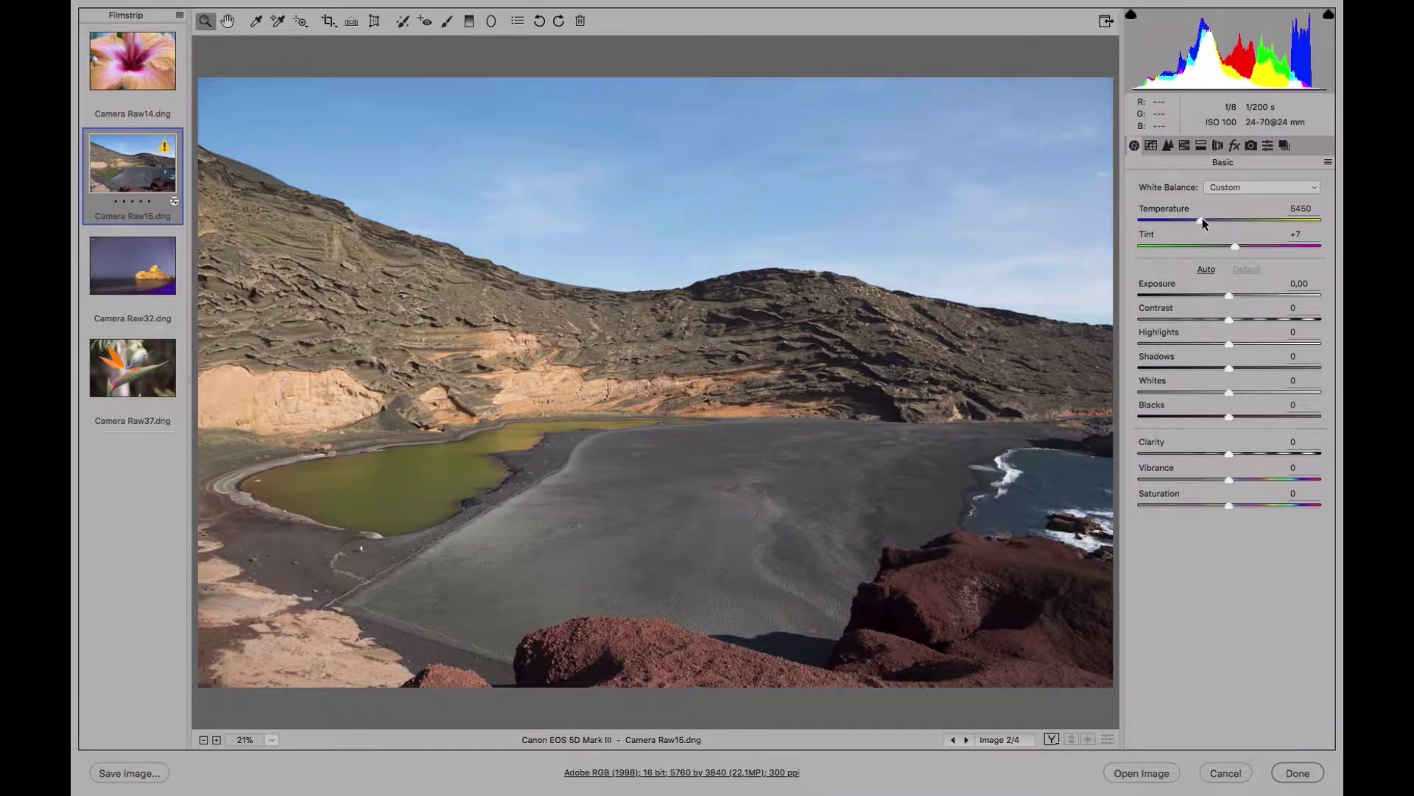
{"action": "left_click_drag", "start_coordinate": [1229, 367], "coordinate": [1244, 369]}
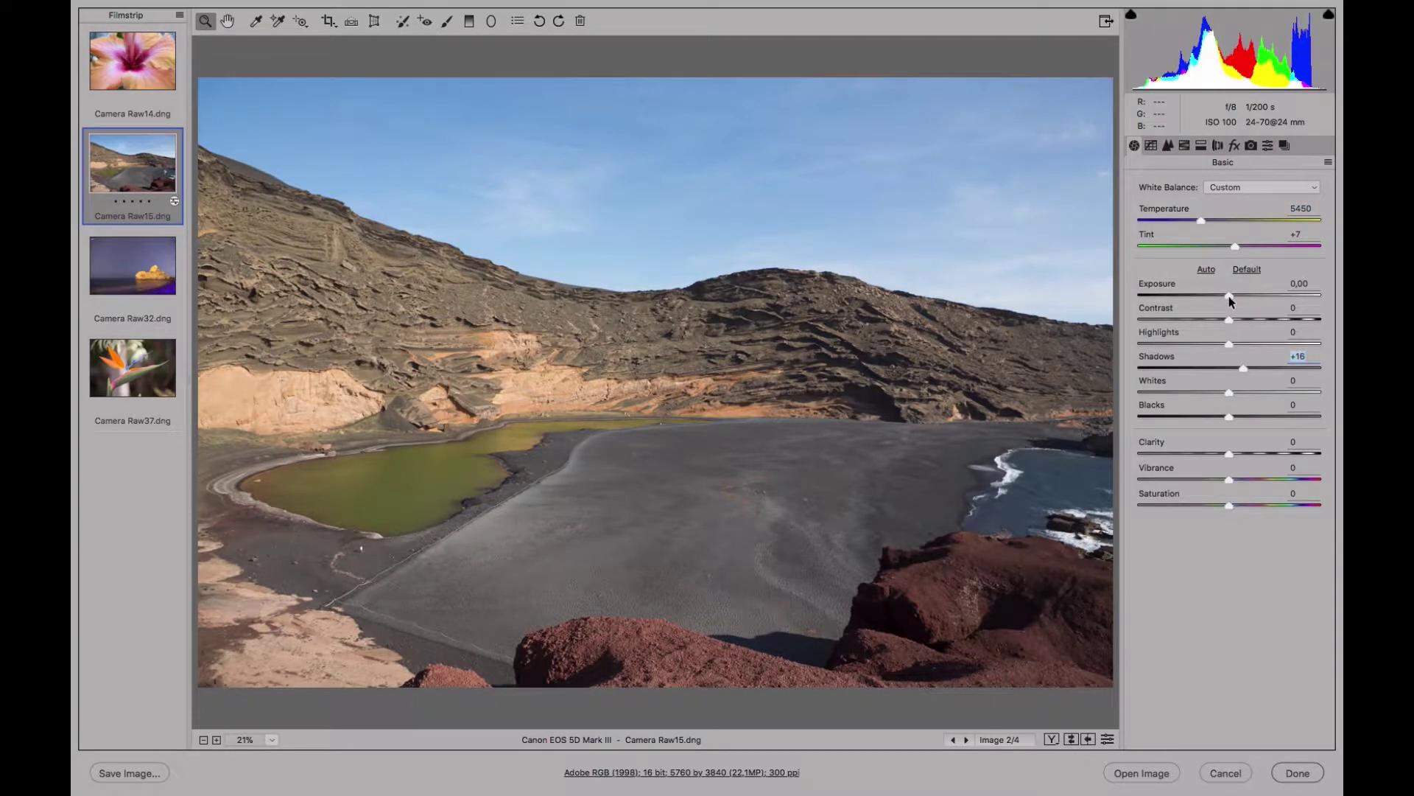
{"action": "left_click_drag", "start_coordinate": [1228, 296], "coordinate": [1231, 296]}
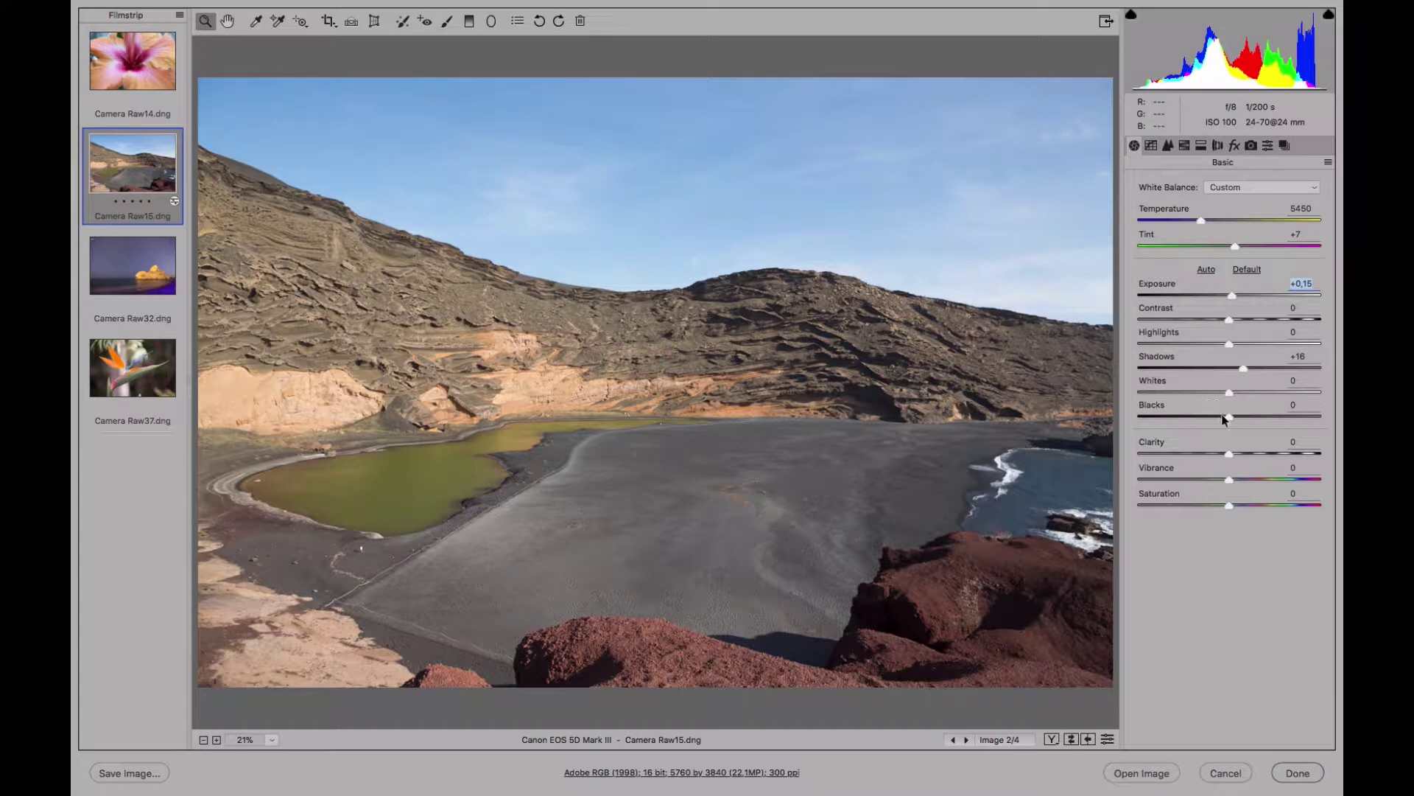
Step: Lower the volcanic landscape photo's blacks to -28
{"action": "left_click_drag", "start_coordinate": [1221, 417], "coordinate": [1219, 416]}
{"action": "left_click", "coordinate": [1221, 417]}
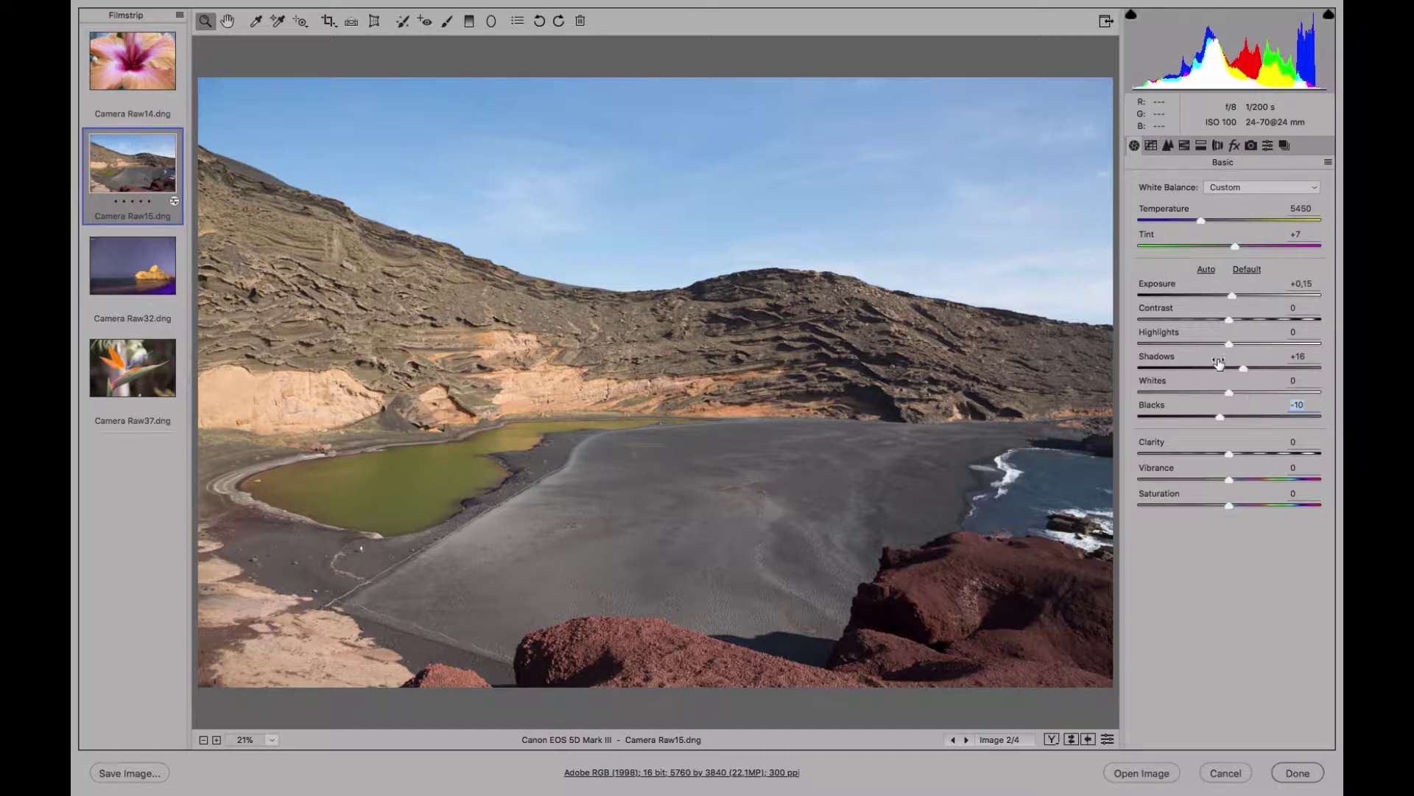
{"action": "left_click_drag", "start_coordinate": [1217, 415], "coordinate": [1205, 417]}
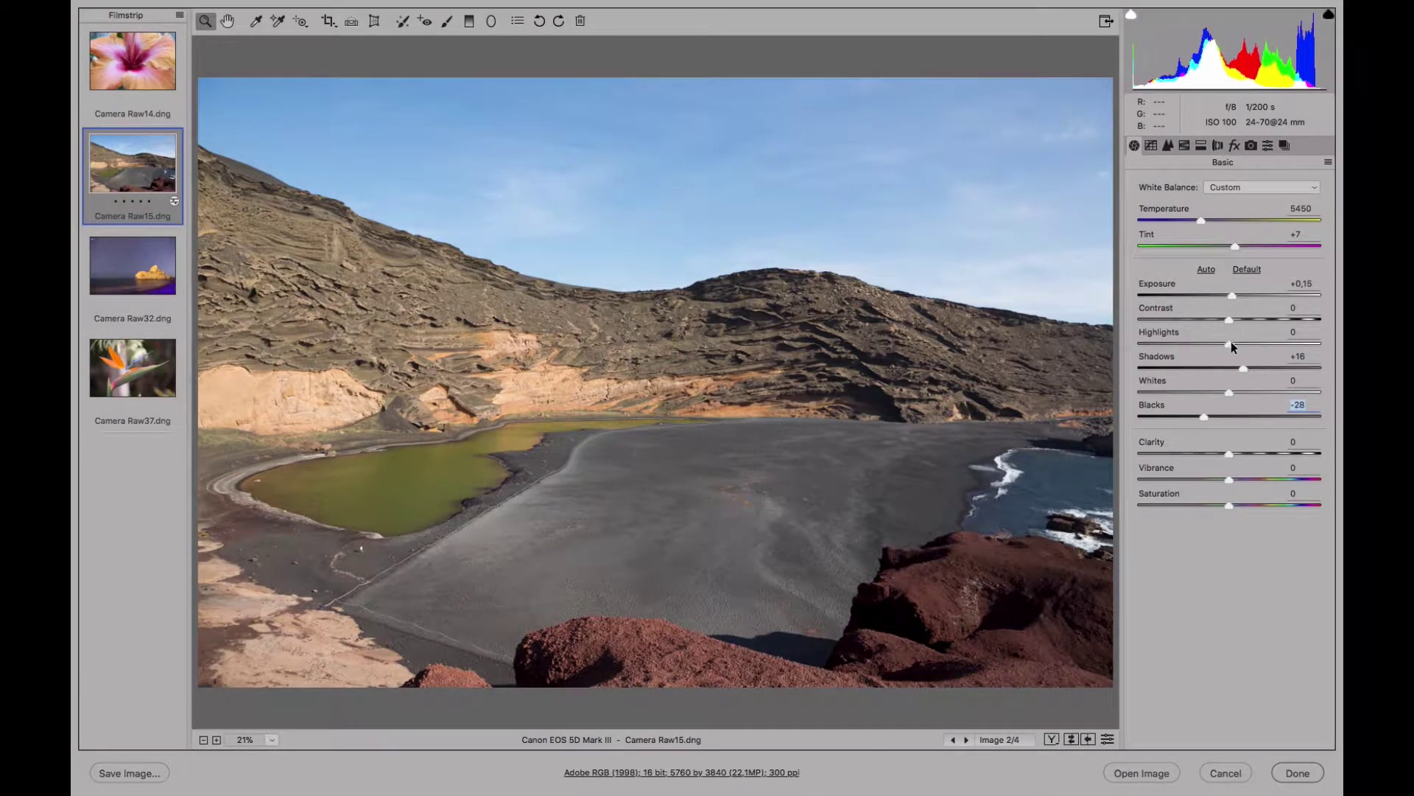
Step: Raise the photo's exposure to +0,40, highlights to +42 and whites to +40
{"action": "mouse_move", "coordinate": [1231, 342]}
{"action": "left_mouse_down"}
{"action": "mouse_move", "coordinate": [1260, 340]}
{"action": "mouse_move", "coordinate": [1238, 342]}
{"action": "left_mouse_up"}
{"action": "mouse_move", "coordinate": [1232, 295]}
{"action": "left_mouse_down"}
{"action": "mouse_move", "coordinate": [1257, 295]}
{"action": "mouse_move", "coordinate": [1237, 295]}
{"action": "left_mouse_up"}
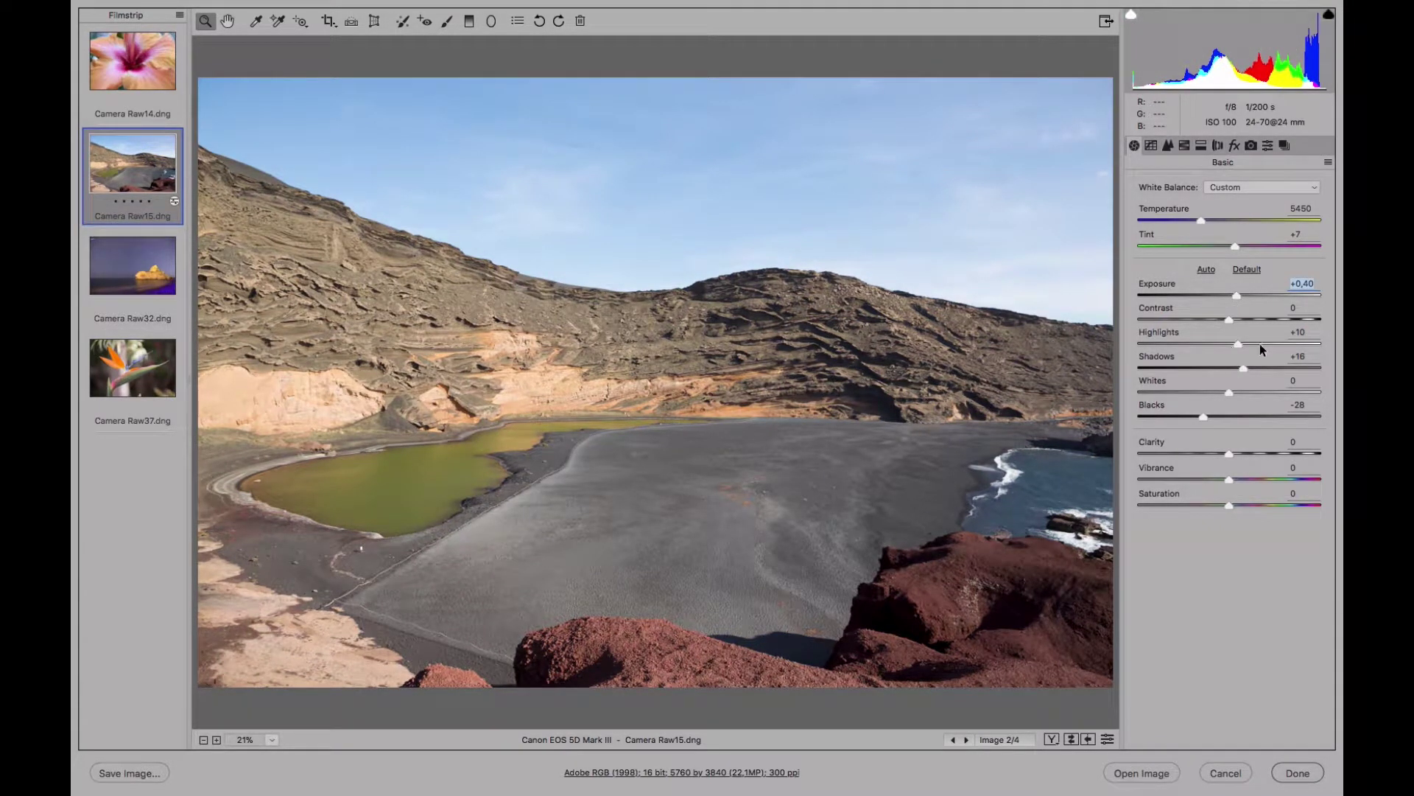
{"action": "left_click_drag", "start_coordinate": [1263, 344], "coordinate": [1267, 343]}
{"action": "left_click_drag", "start_coordinate": [1263, 393], "coordinate": [1266, 391]}
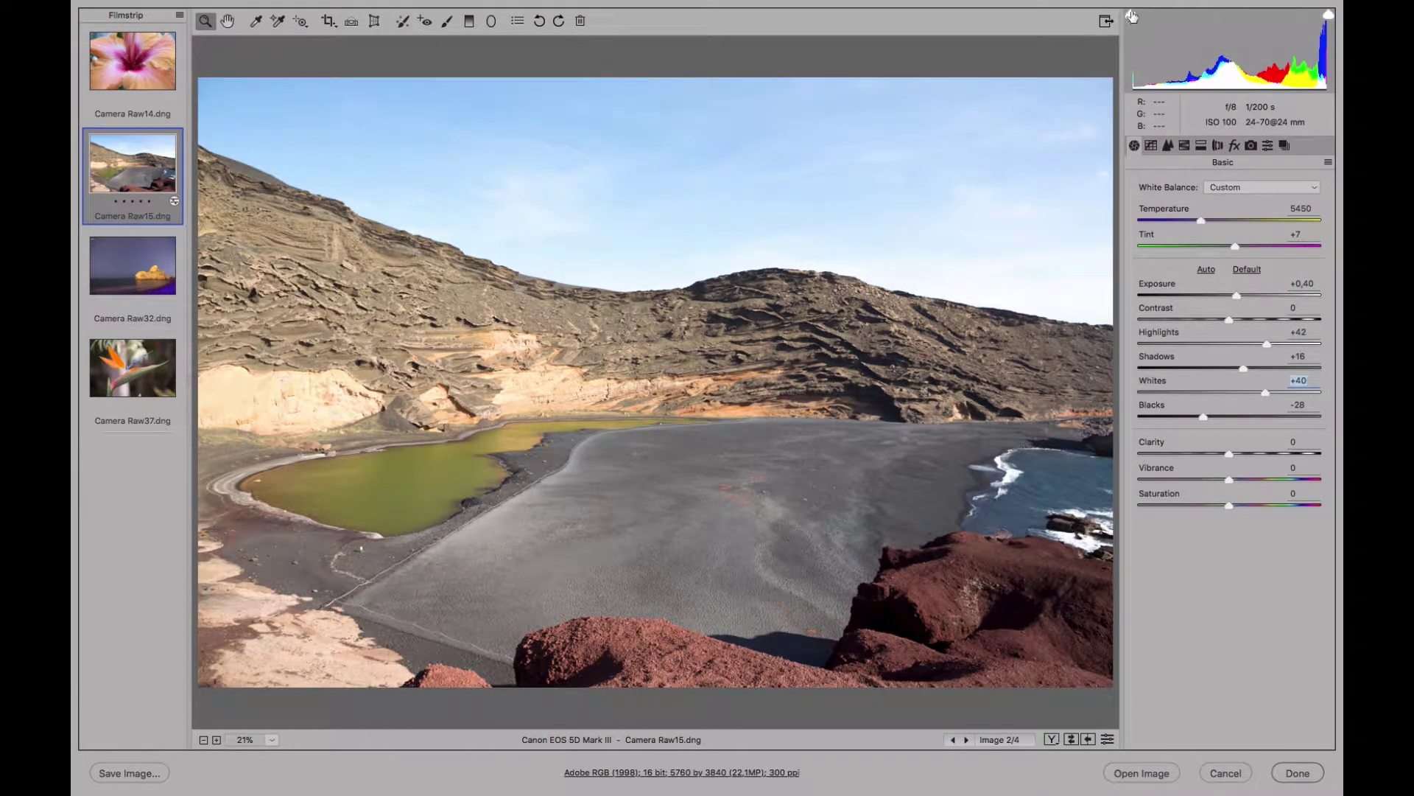
Step: Turn on the highlight and shadow clipping warnings over the image
{"action": "left_click", "coordinate": [1329, 17]}
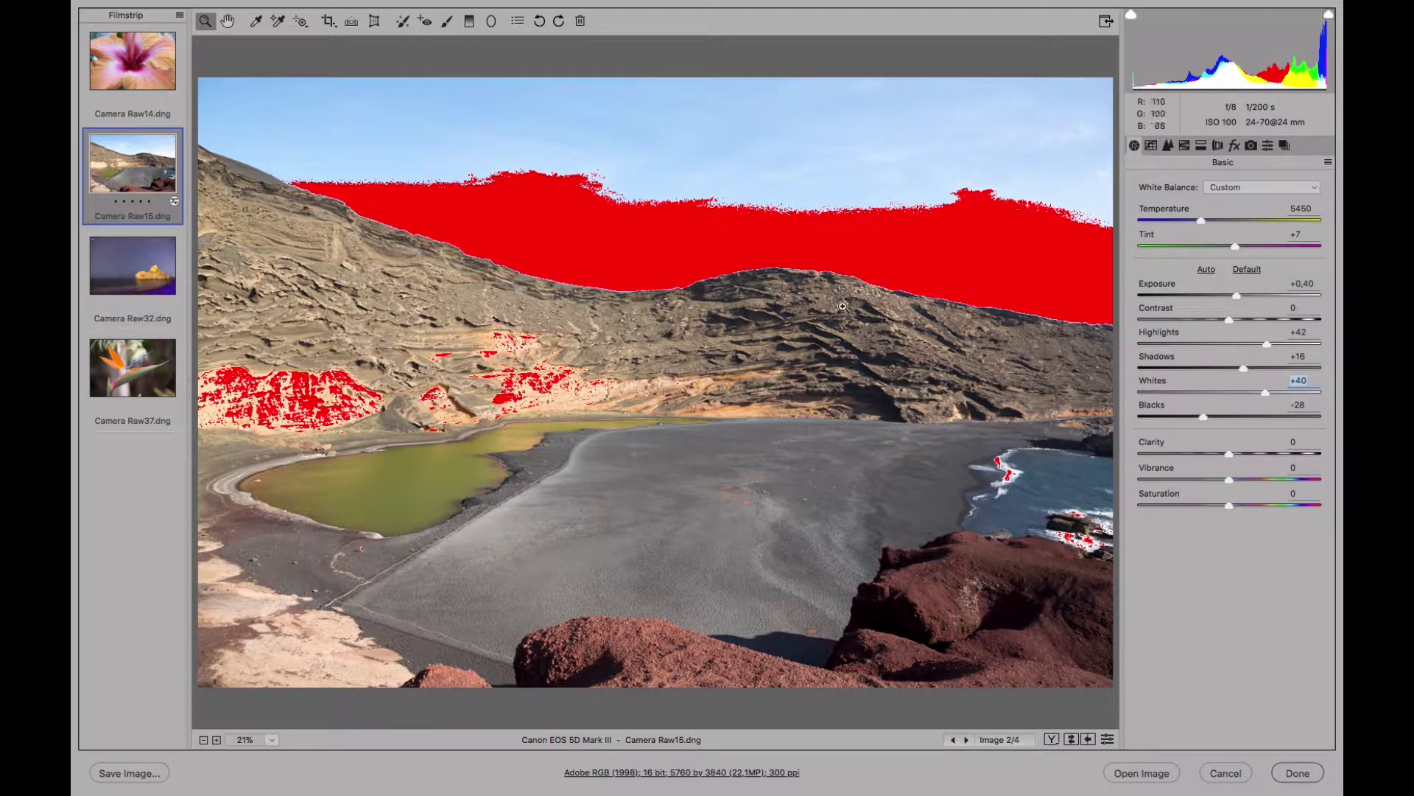
{"action": "left_click", "coordinate": [1132, 15]}
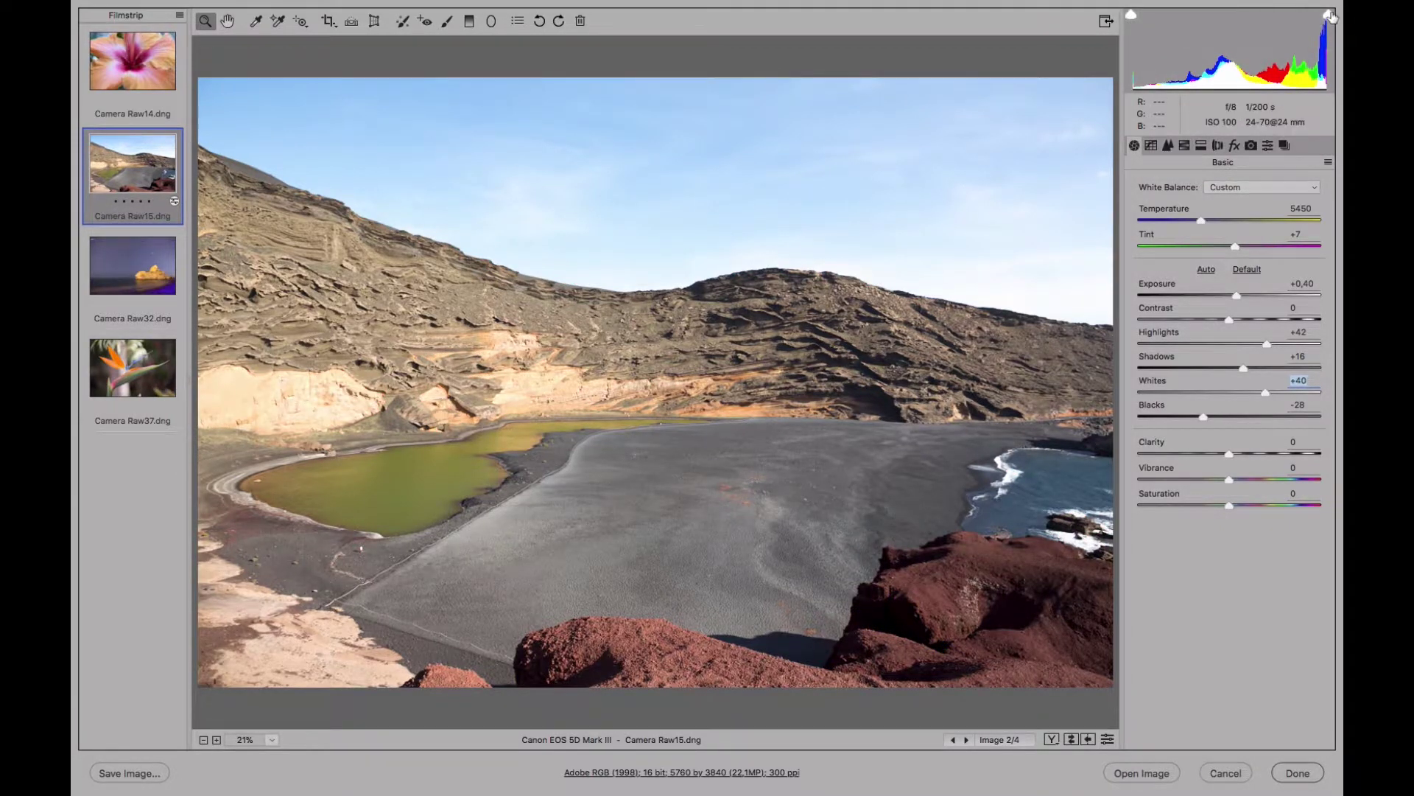
{"action": "key", "text": "o"}
{"action": "mouse_move", "coordinate": [1125, 11]}
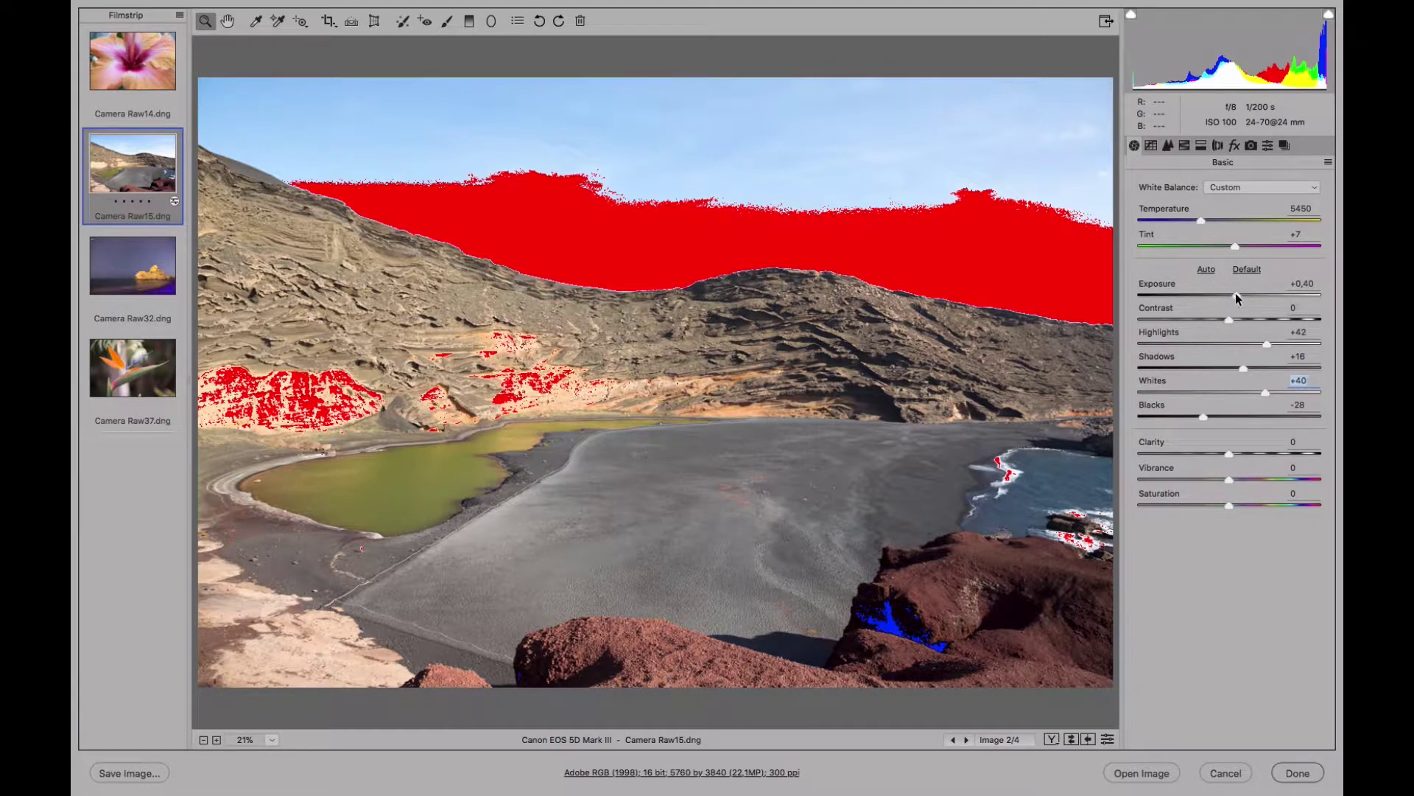
Step: Reduce clipping with exposure at -0,15, highlights reset to 0, shadows at +34 and blacks at +4
{"action": "left_click_drag", "start_coordinate": [1237, 295], "coordinate": [1228, 295]}
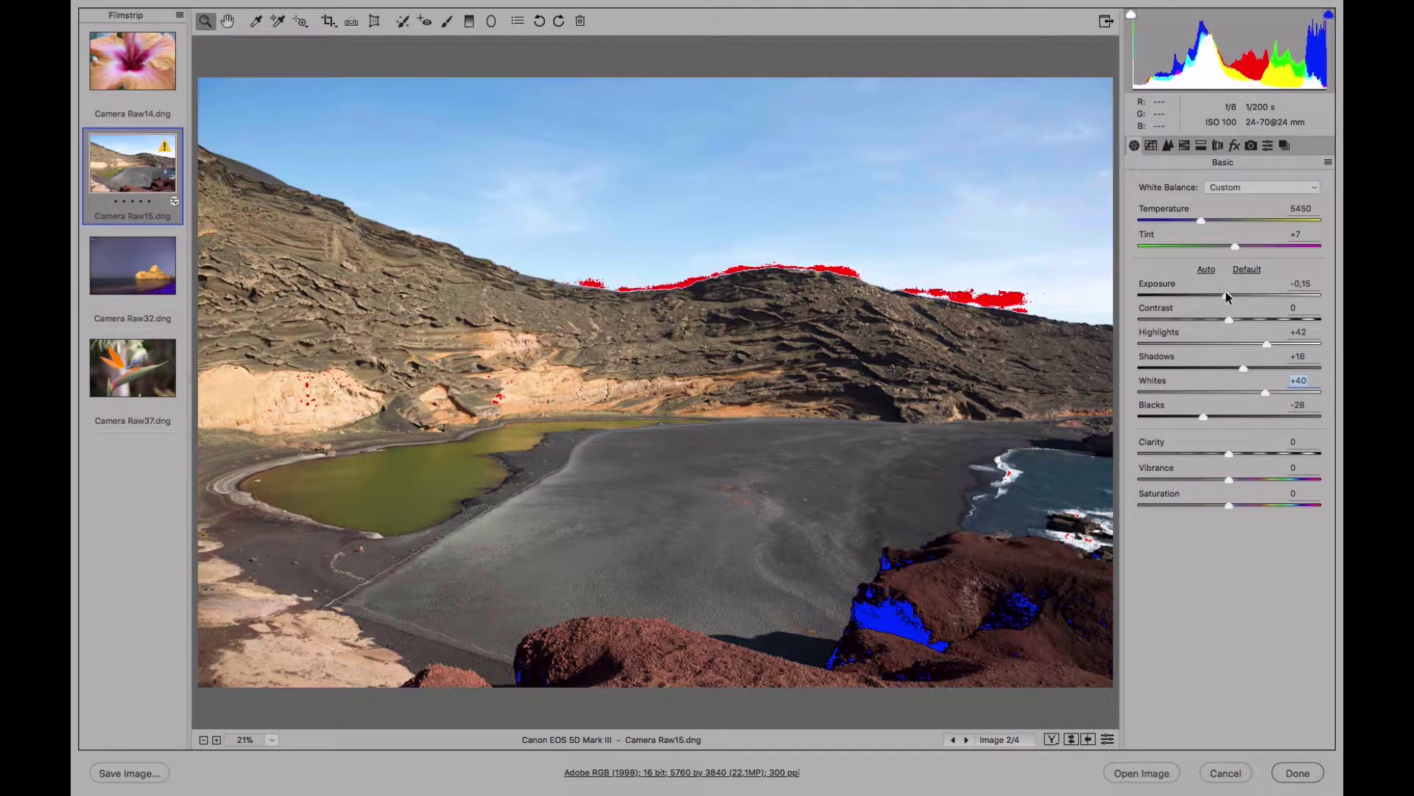
{"action": "double_click", "coordinate": [1229, 342]}
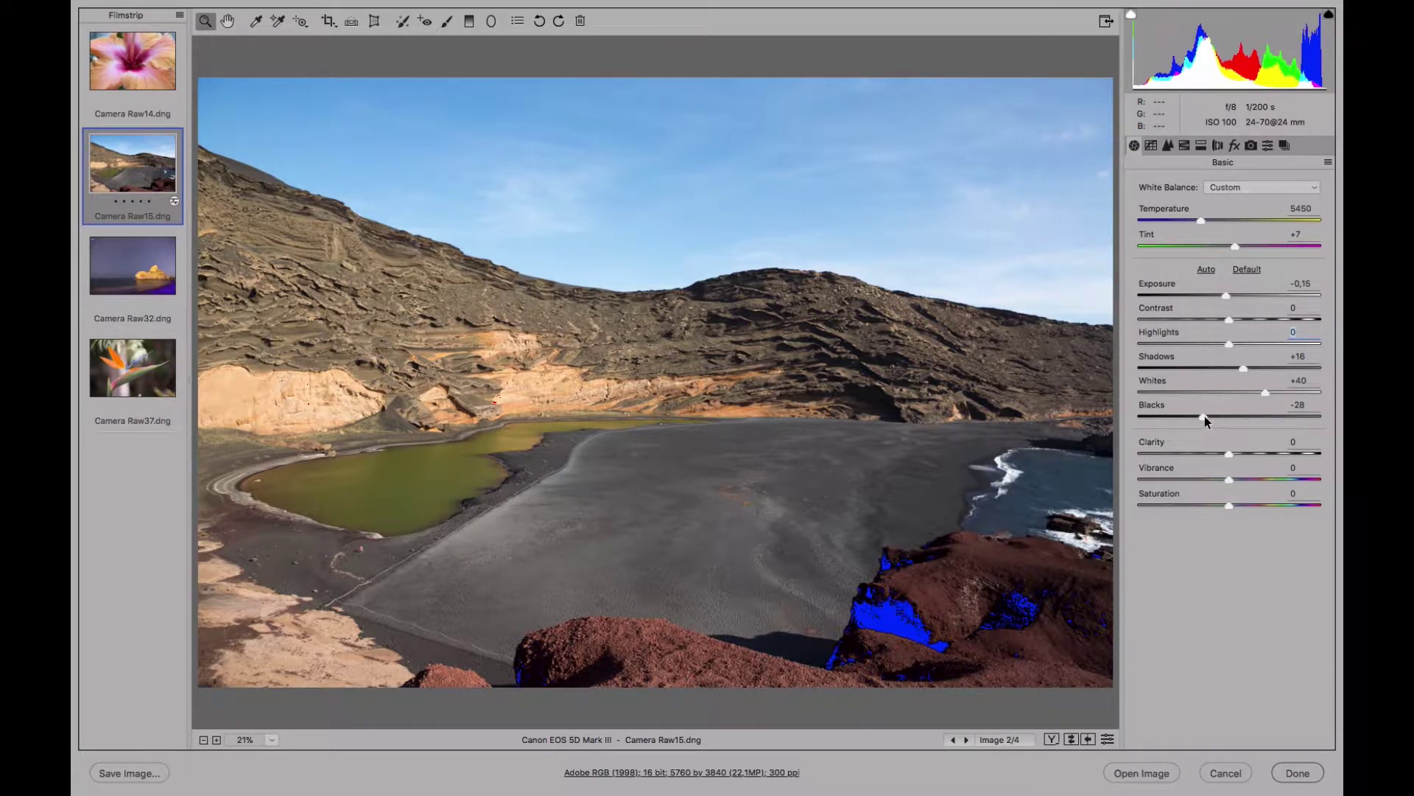
{"action": "left_click_drag", "start_coordinate": [1212, 419], "coordinate": [1233, 412]}
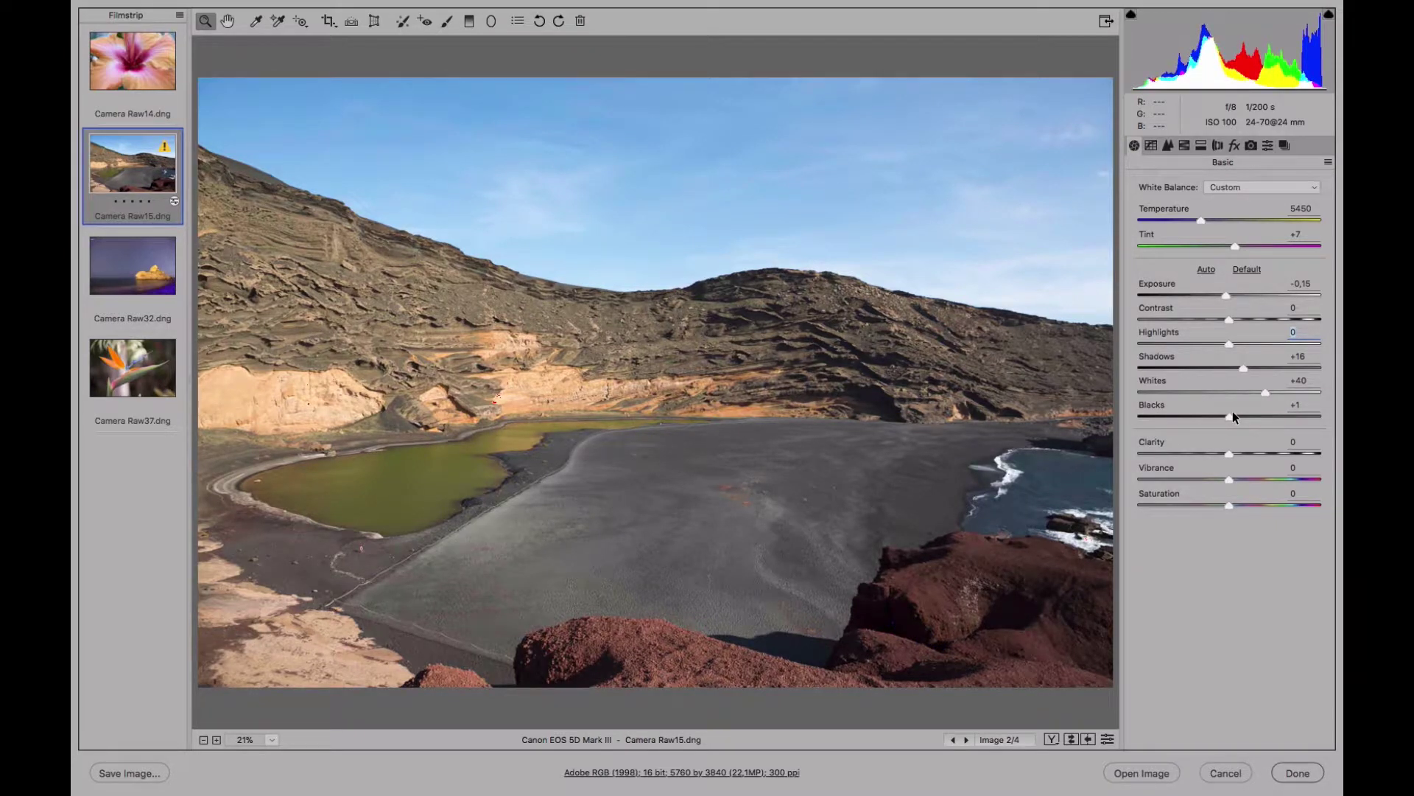
{"action": "left_click", "coordinate": [1261, 366]}
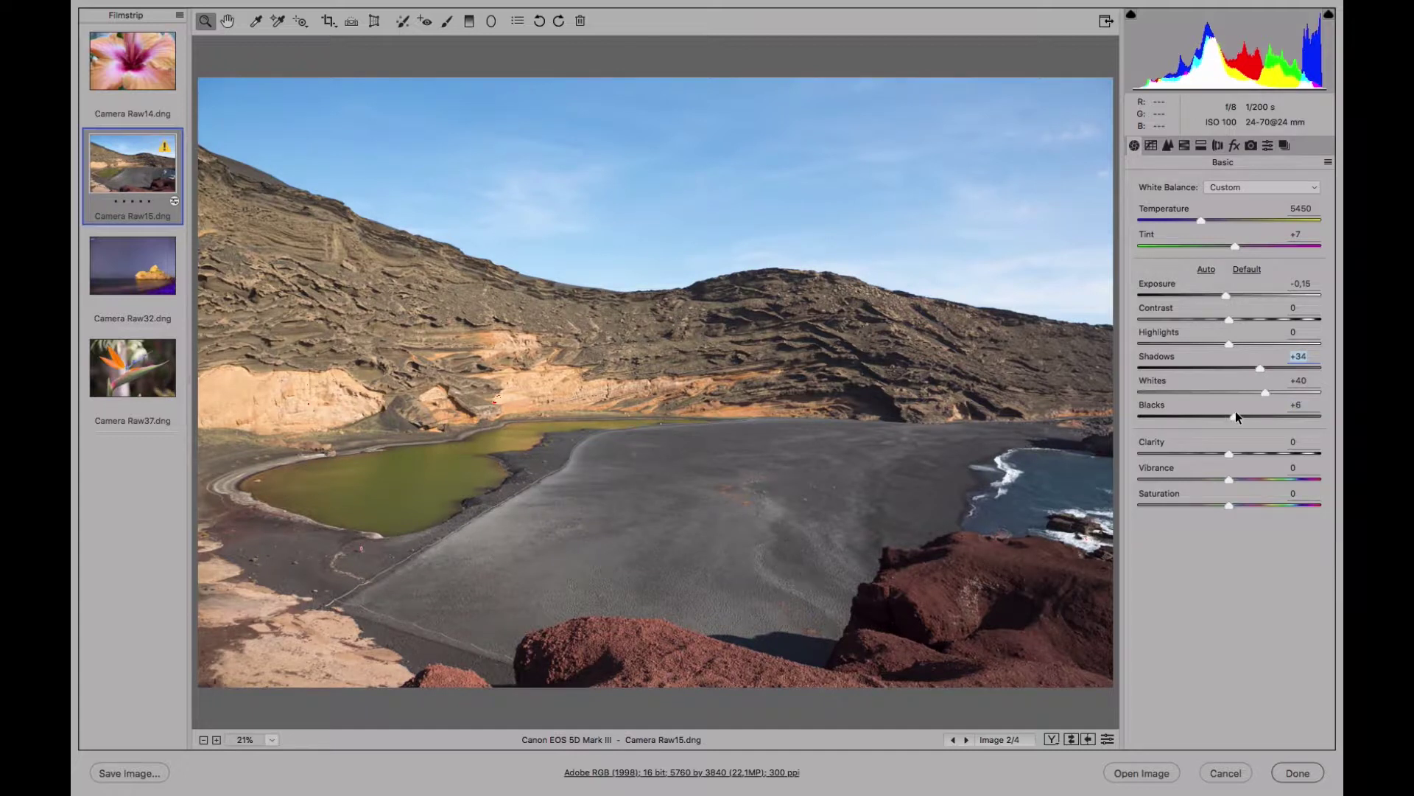
{"action": "left_click", "coordinate": [1233, 411]}
Step: Set the temperature to 5900, contrast to -24, highlights to -13 and whites to +13
{"action": "left_click_drag", "start_coordinate": [1201, 219], "coordinate": [1212, 218]}
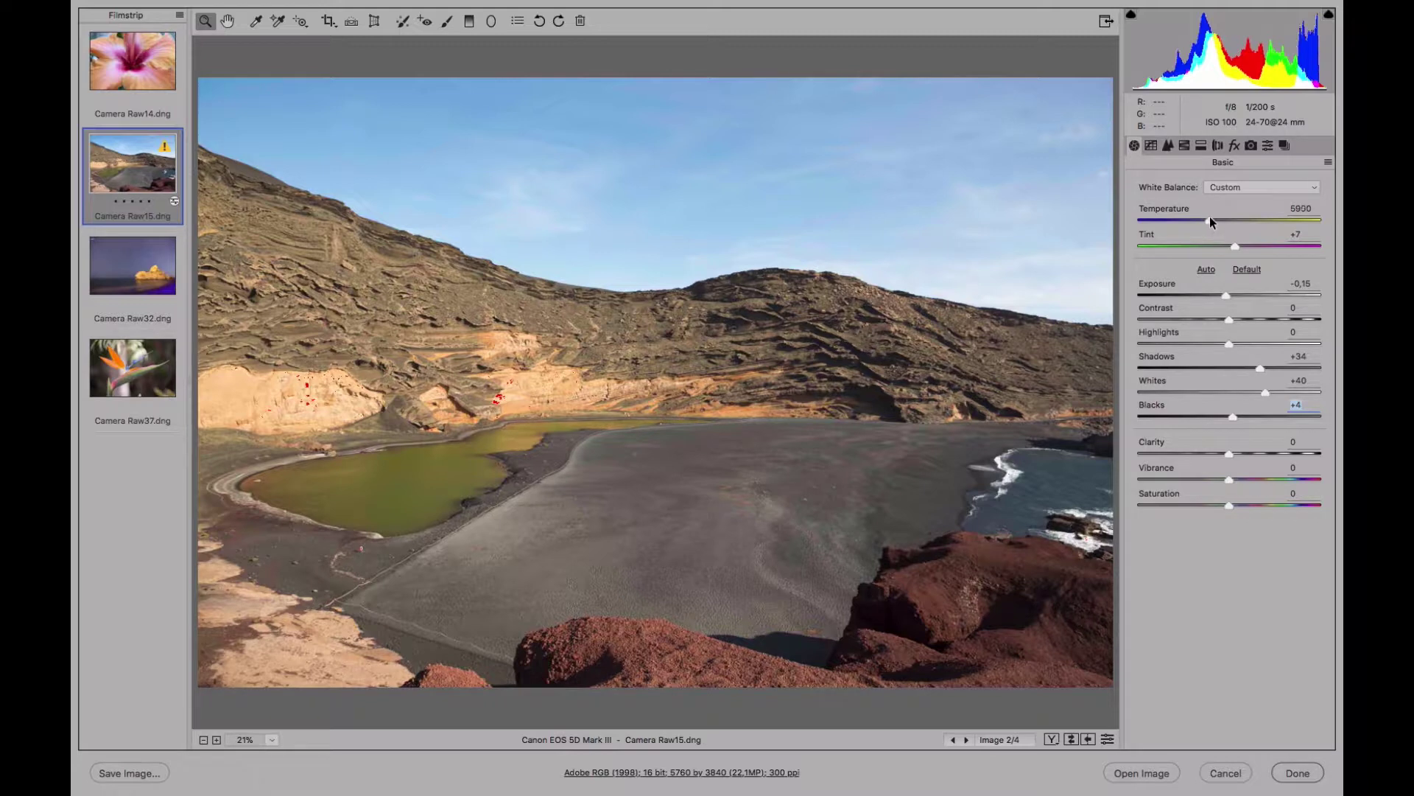
{"action": "mouse_move", "coordinate": [1229, 319]}
{"action": "left_mouse_down"}
{"action": "mouse_move", "coordinate": [1252, 320]}
{"action": "mouse_move", "coordinate": [1206, 312]}
{"action": "left_mouse_up"}
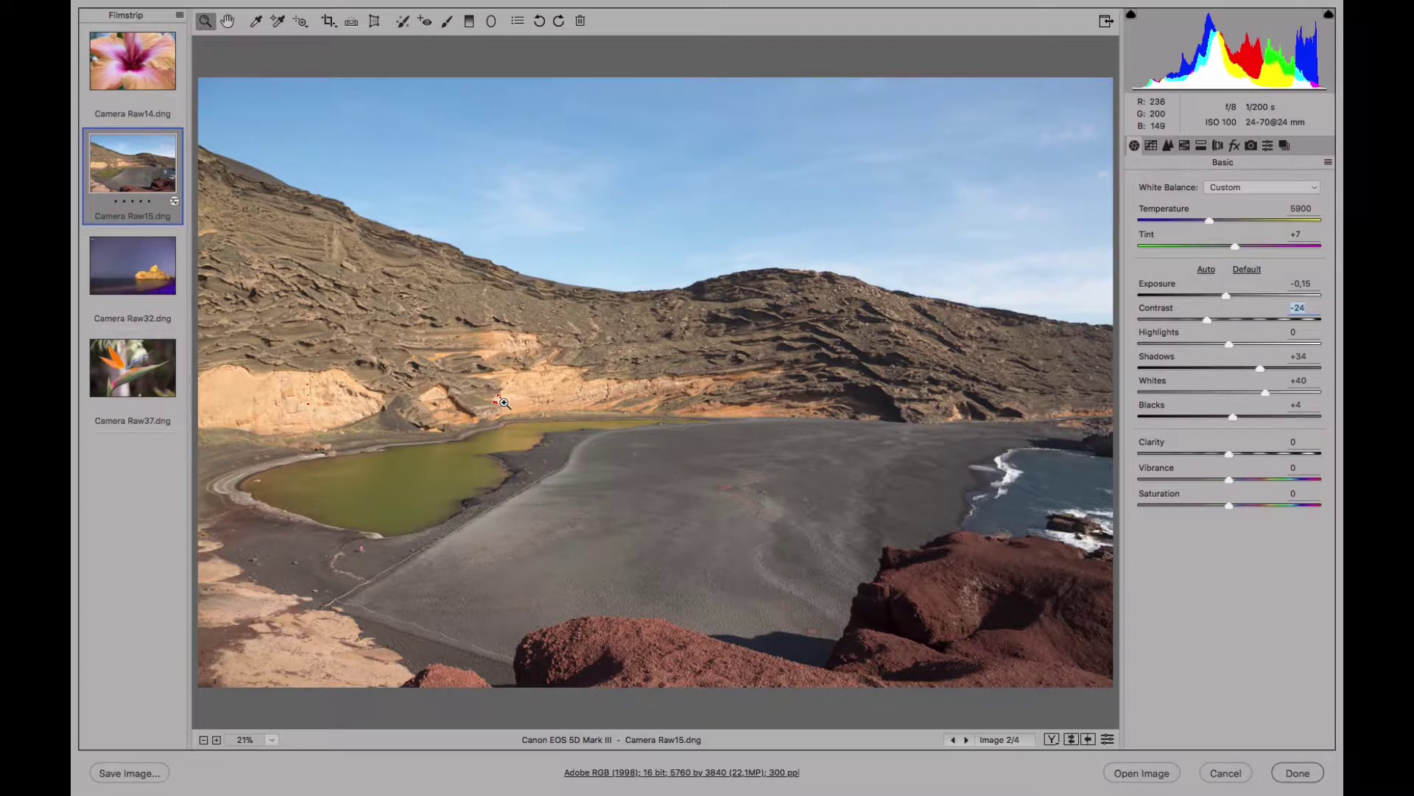
{"action": "left_click", "coordinate": [1217, 342]}
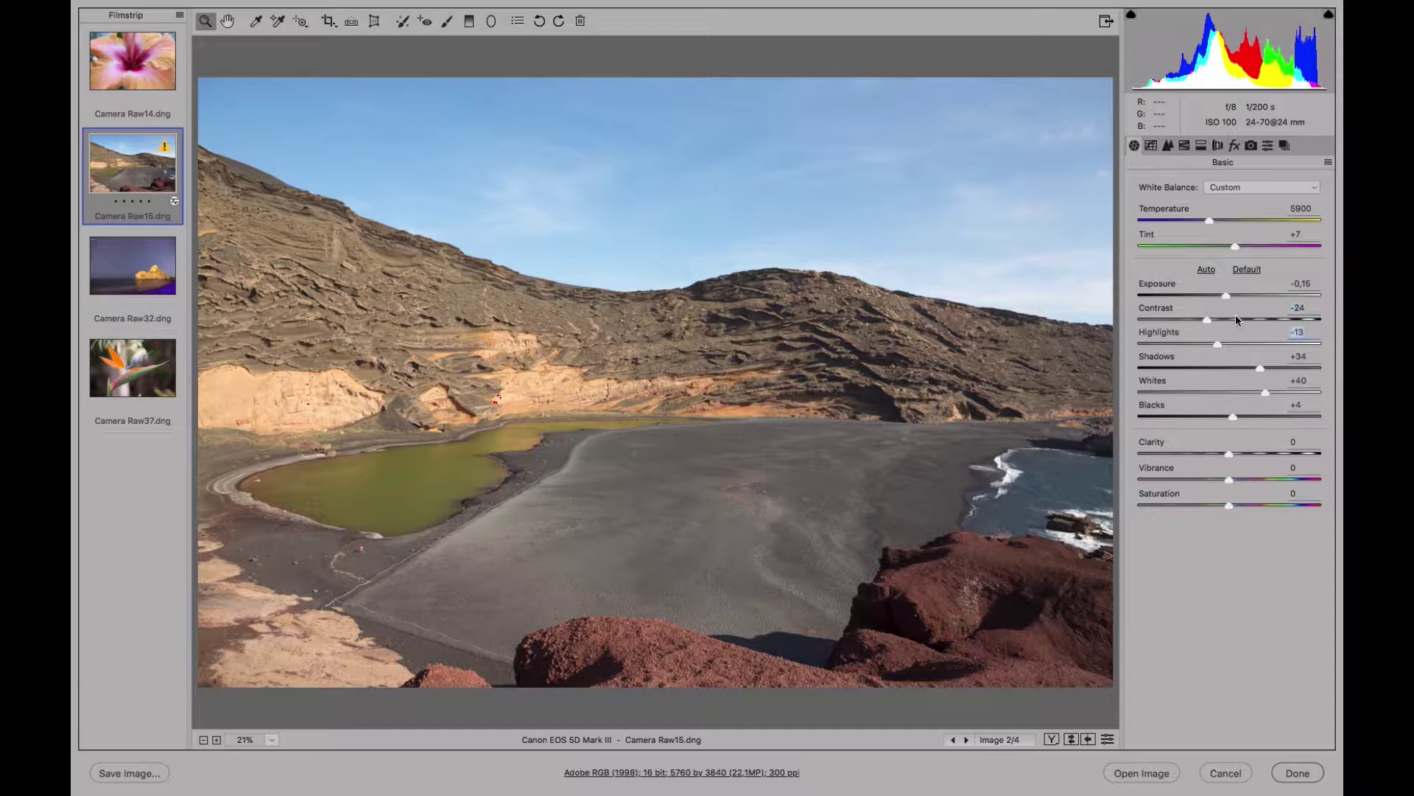
{"action": "left_click", "coordinate": [1245, 391]}
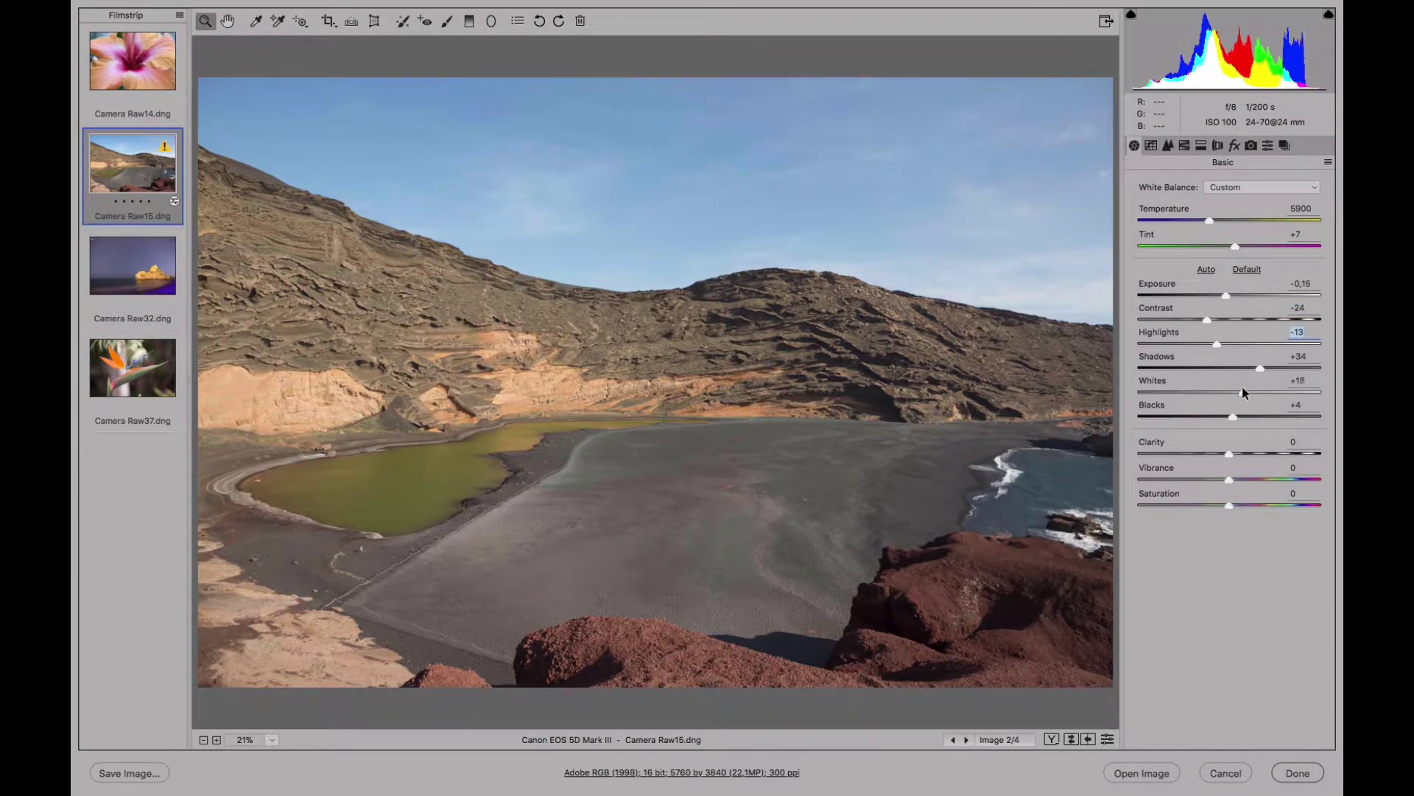
{"action": "left_click", "coordinate": [1242, 391]}
Step: Set the photo's clarity to +38 and vibrance to +38
{"action": "left_click", "coordinate": [1257, 453]}
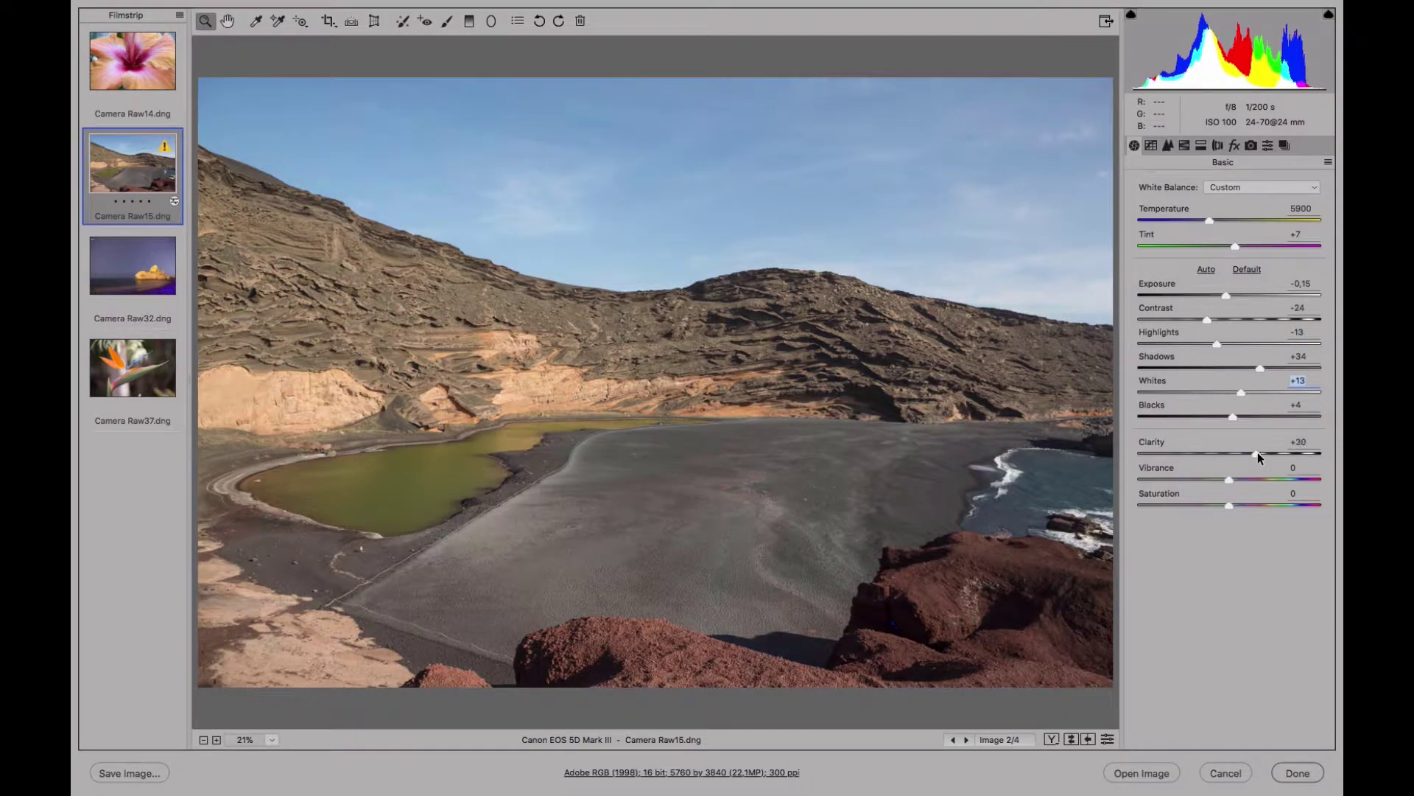
{"action": "left_click_drag", "start_coordinate": [1257, 453], "coordinate": [1283, 451]}
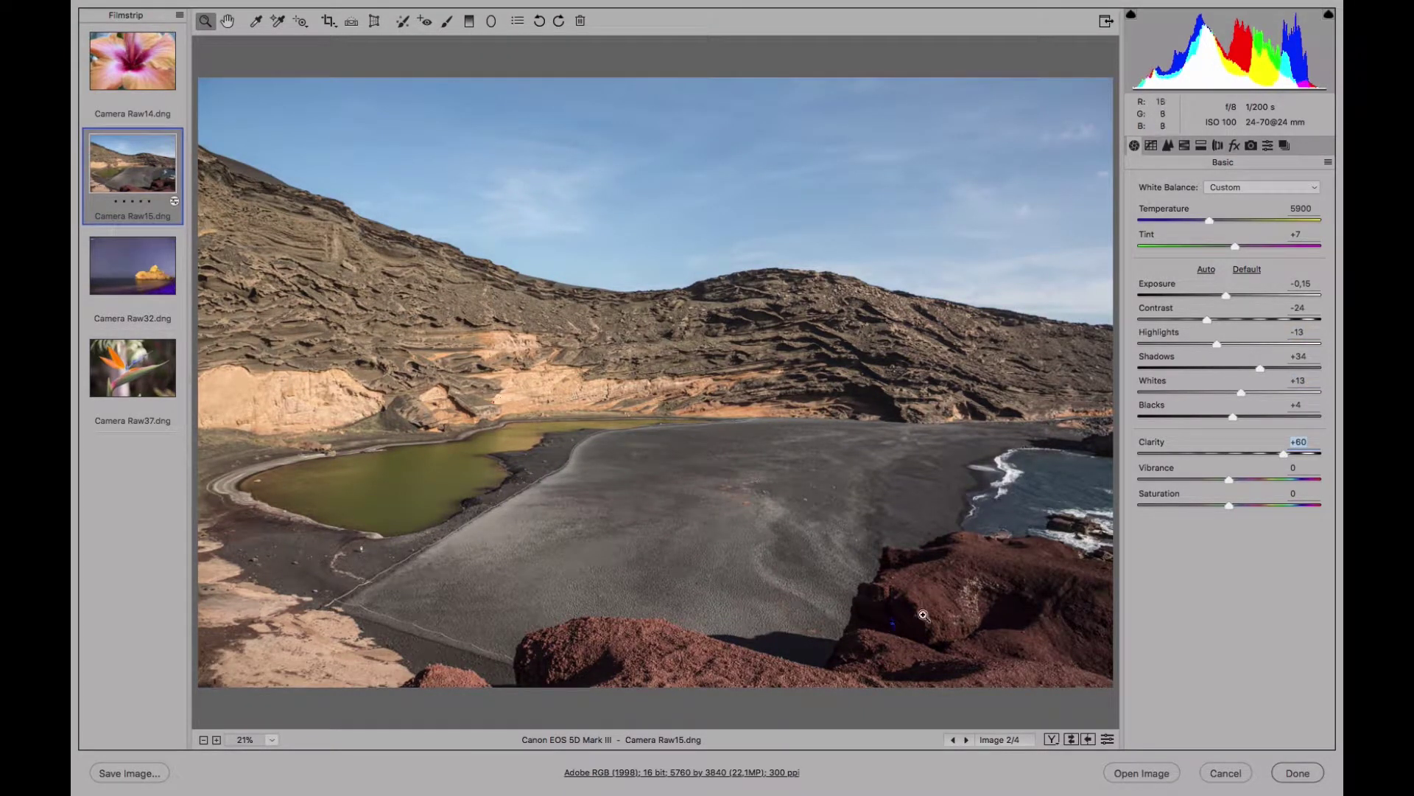
{"action": "mouse_move", "coordinate": [1284, 453]}
{"action": "left_mouse_down"}
{"action": "mouse_move", "coordinate": [1306, 453]}
{"action": "mouse_move", "coordinate": [1262, 448]}
{"action": "left_mouse_up"}
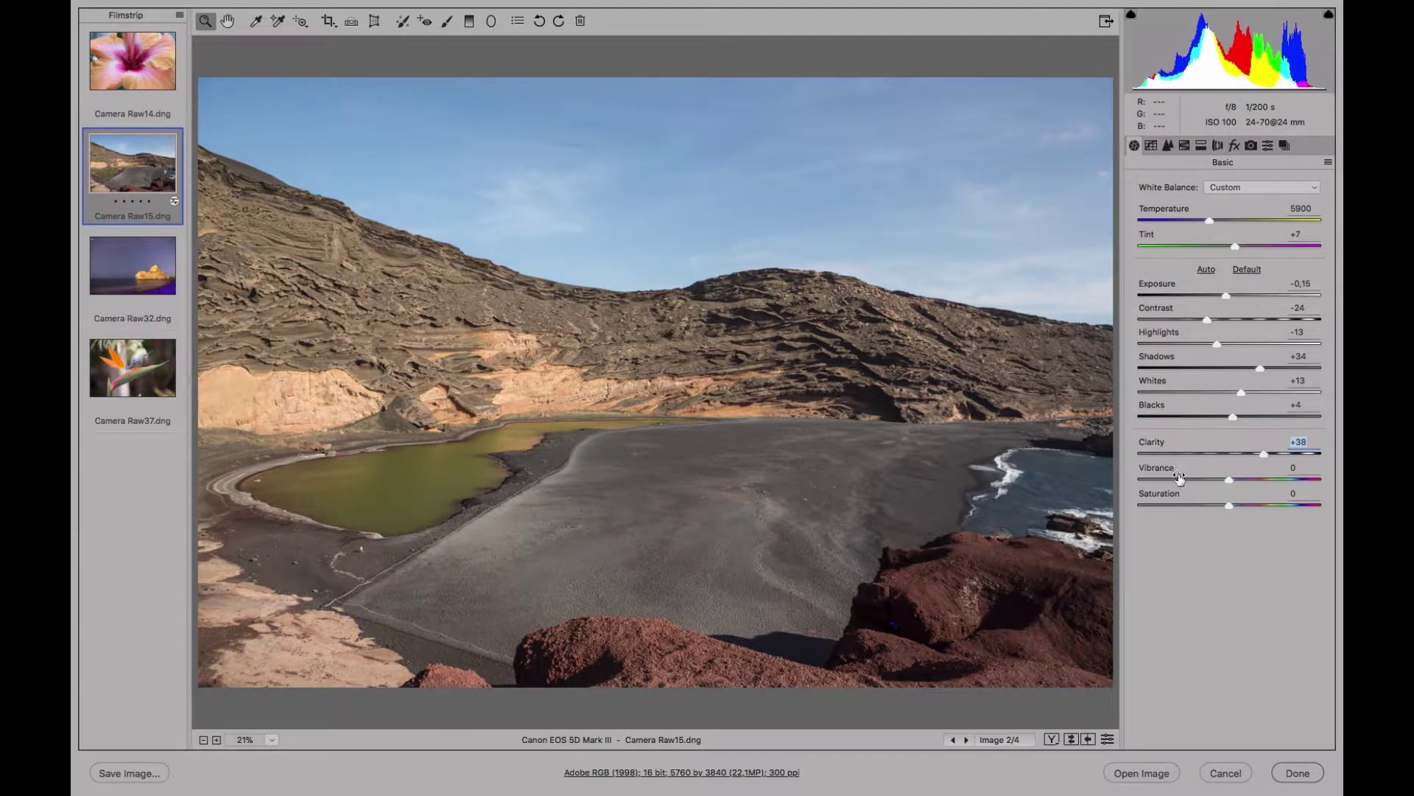
{"action": "left_click", "coordinate": [1243, 479]}
{"action": "mouse_move", "coordinate": [1272, 477]}
{"action": "left_mouse_down"}
{"action": "mouse_move", "coordinate": [1239, 479]}
{"action": "mouse_move", "coordinate": [1280, 474]}
{"action": "mouse_move", "coordinate": [1263, 472]}
{"action": "left_mouse_up"}
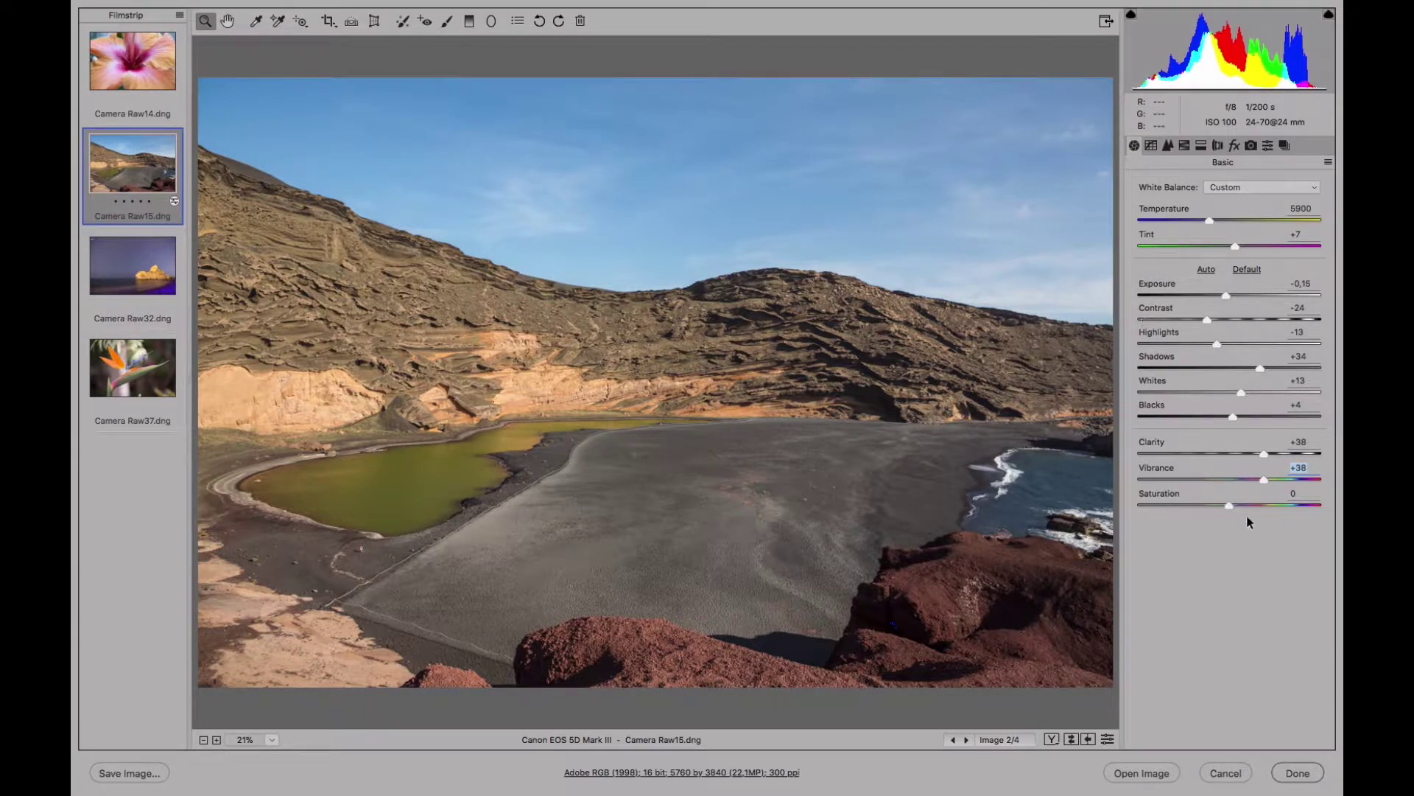
{"action": "left_click", "coordinate": [1167, 147]}
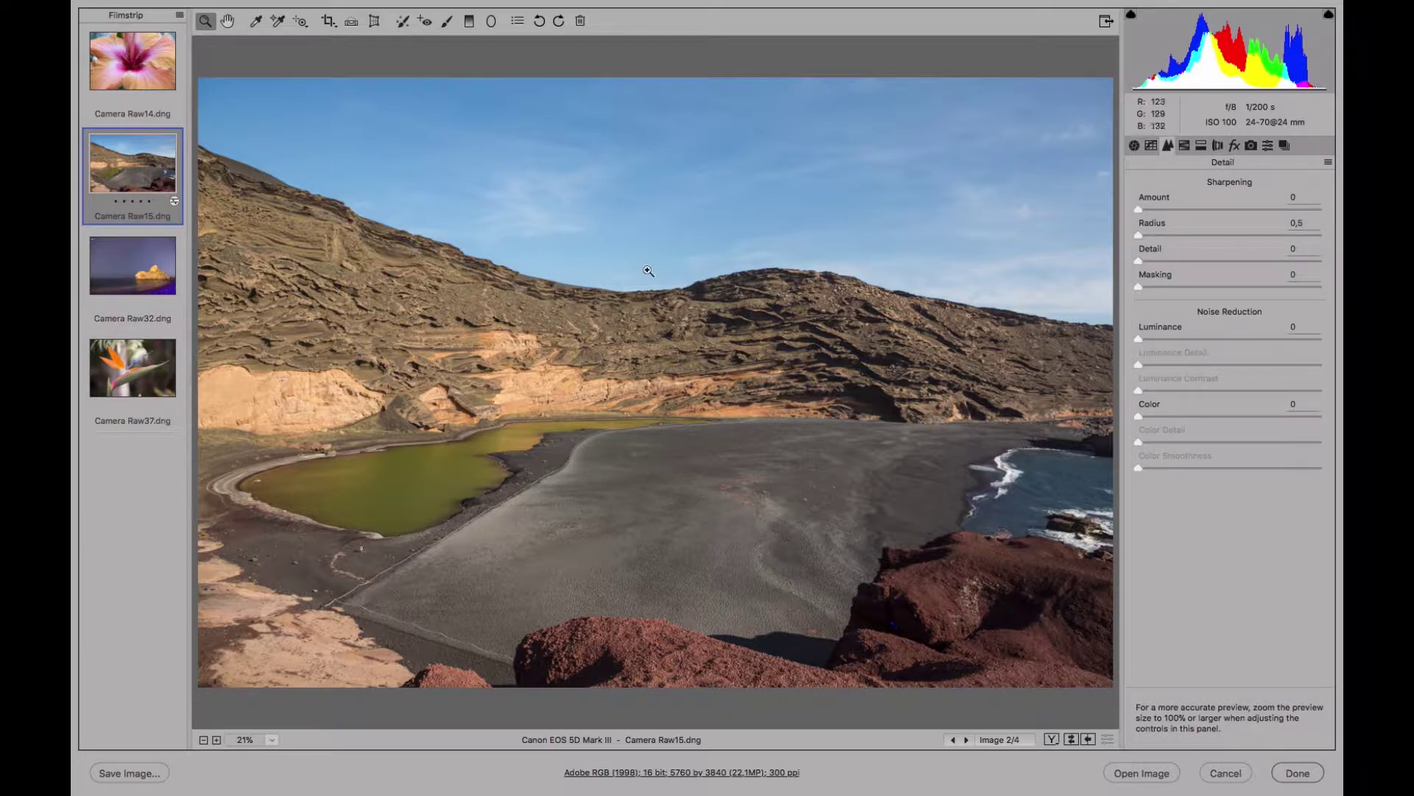
{"action": "left_click", "coordinate": [402, 22]}
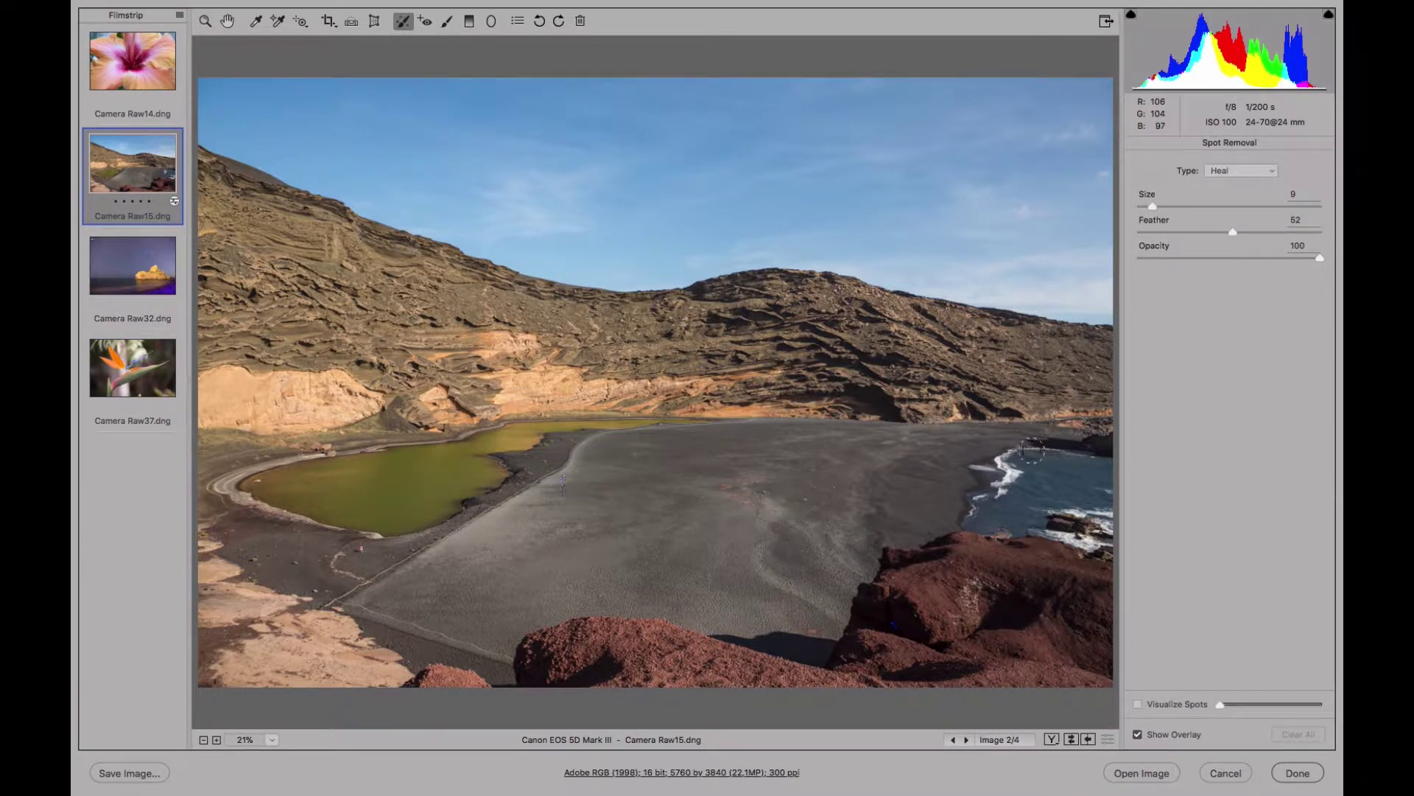
{"action": "left_click", "coordinate": [228, 22]}
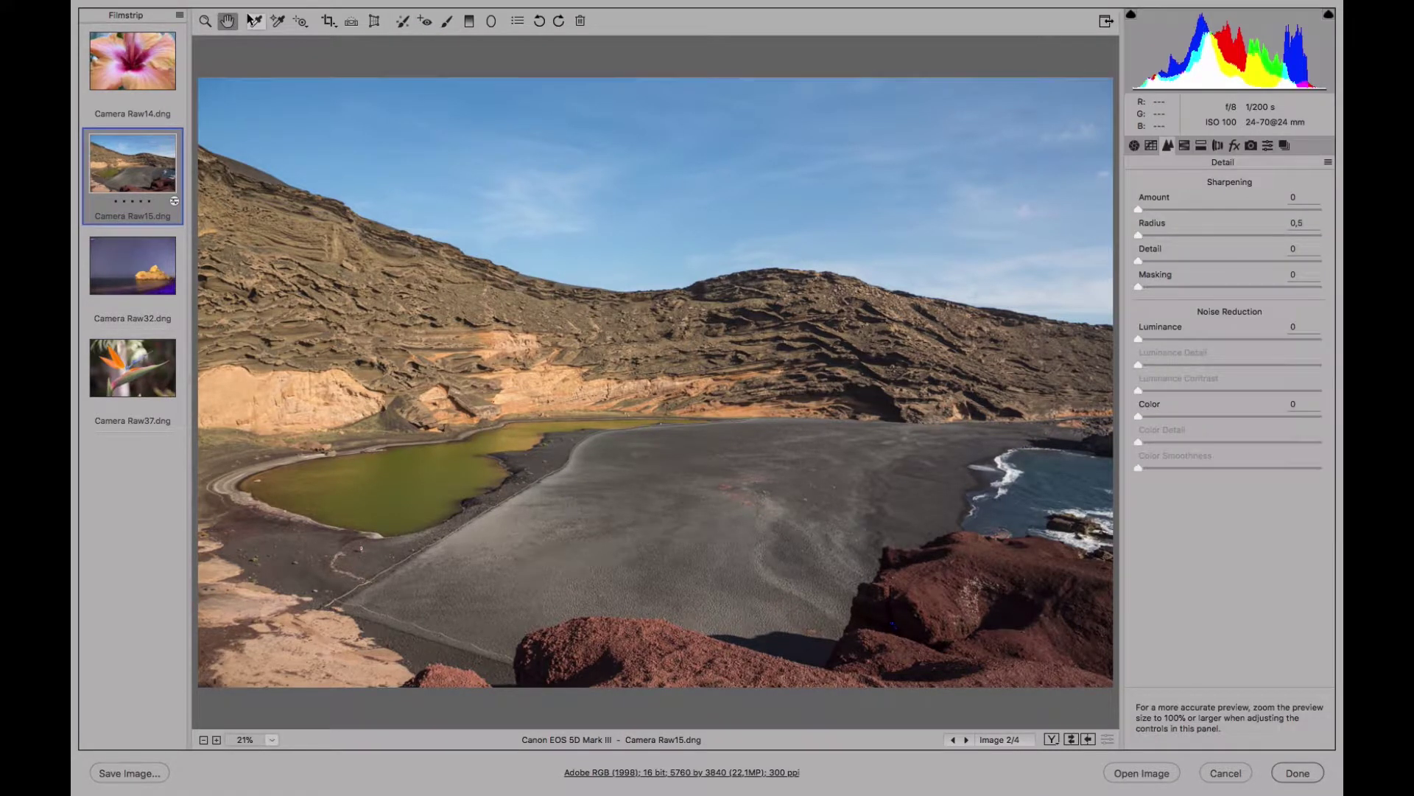
Step: Open the HSL / Grayscale adjustments and look through the Hue, Saturation and Luminance settings
{"action": "left_click", "coordinate": [1183, 146]}
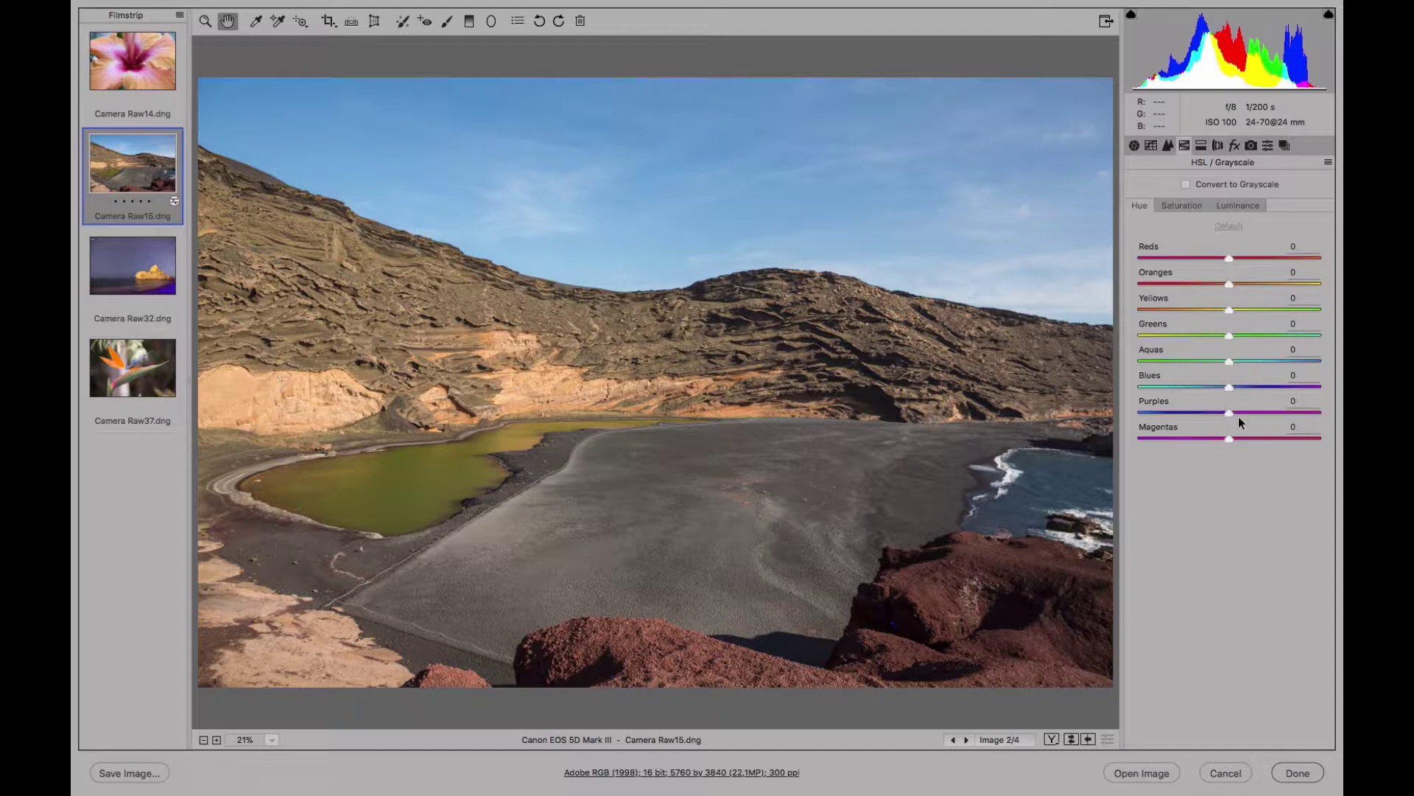
{"action": "left_click", "coordinate": [1182, 205]}
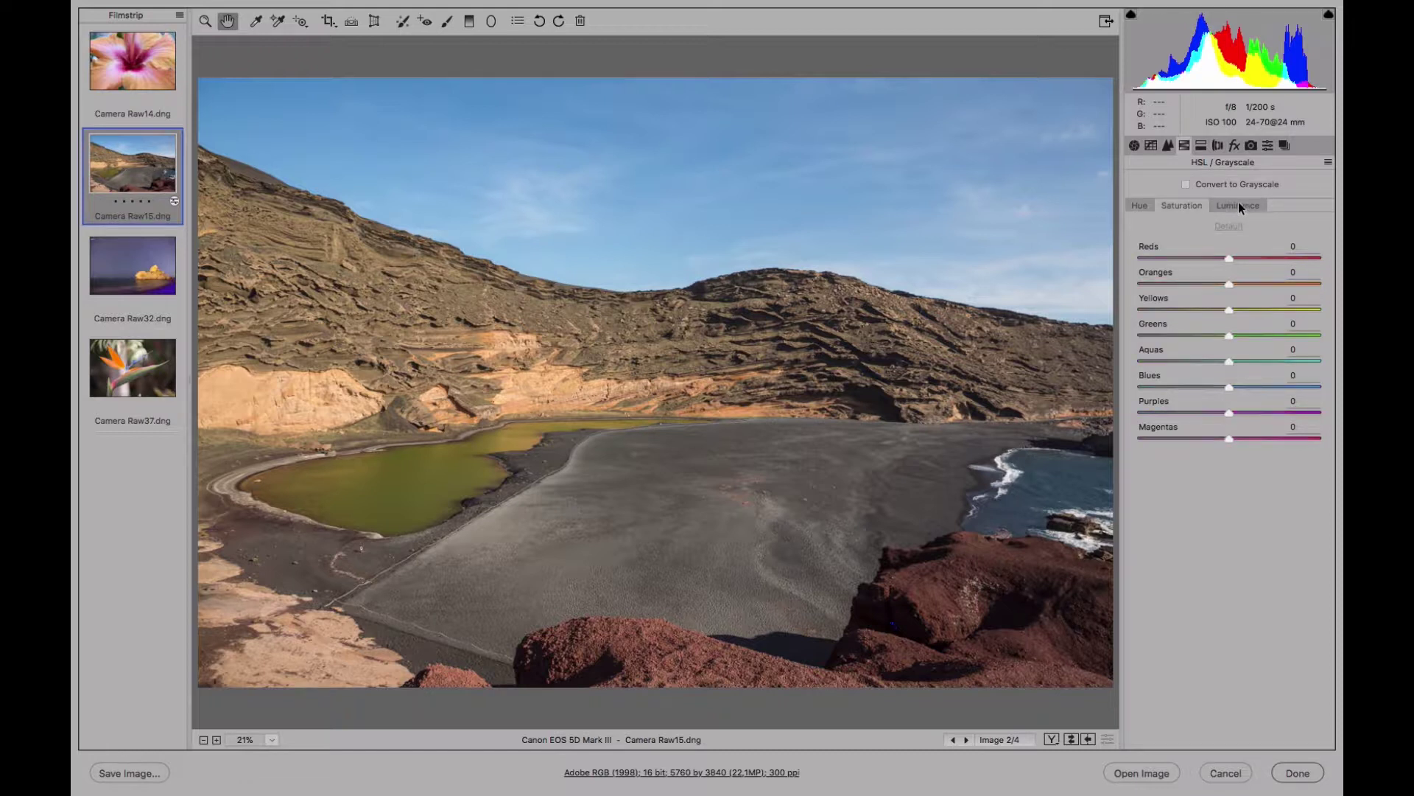
{"action": "left_click", "coordinate": [1238, 205]}
{"action": "left_click", "coordinate": [1185, 206]}
{"action": "left_click", "coordinate": [1142, 207]}
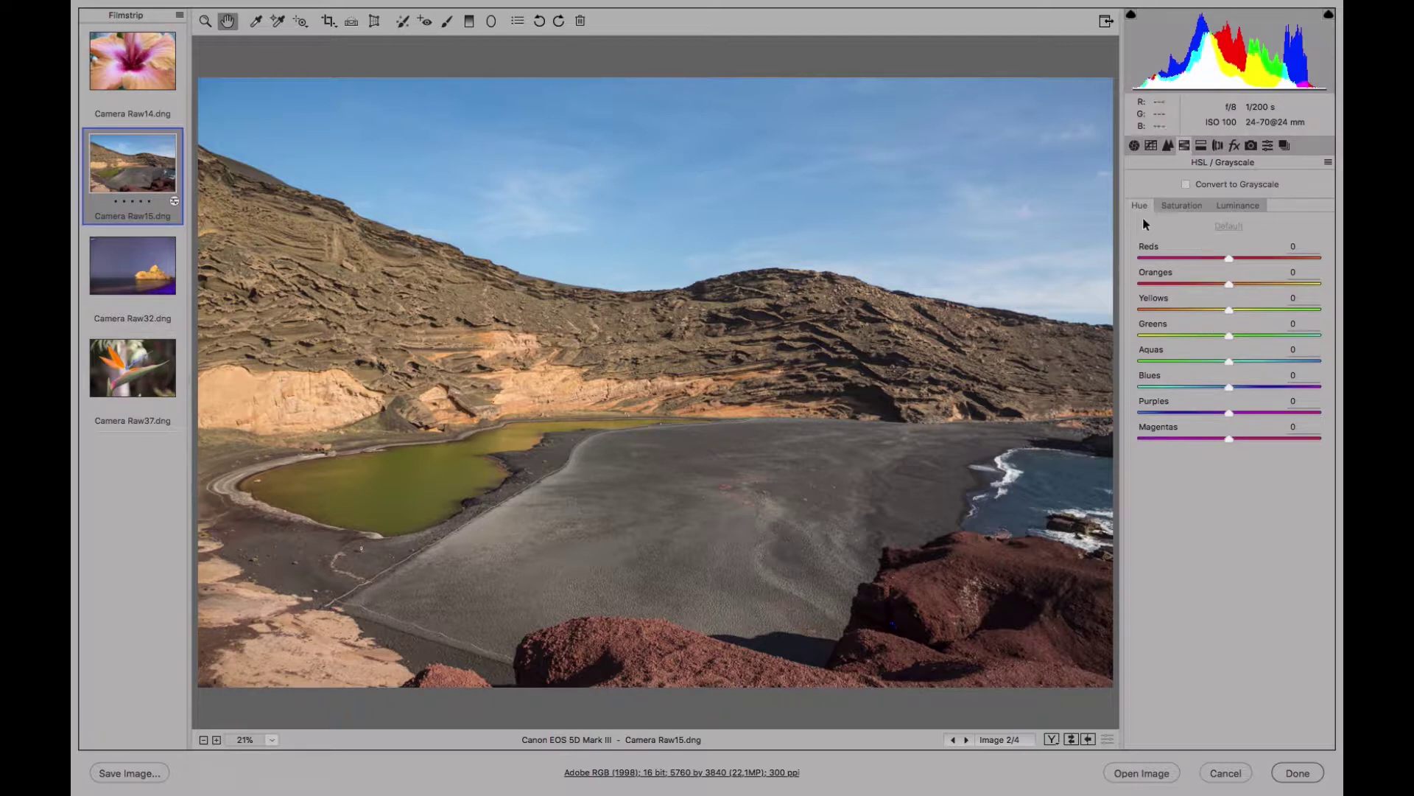
Step: Intensify the blue sky by setting the Blues saturation to +69 and the Blues luminance to -28
{"action": "left_click", "coordinate": [1181, 207]}
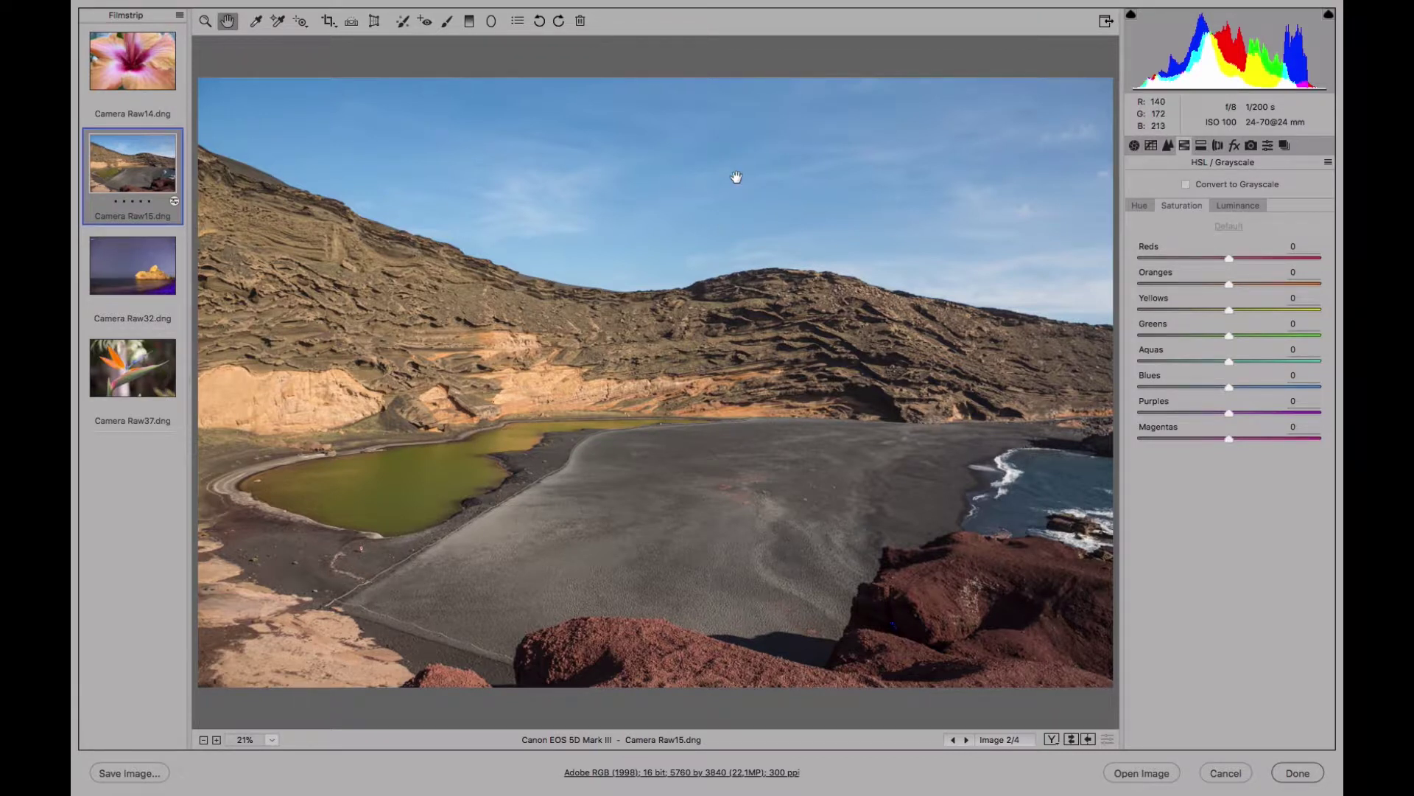
{"action": "left_click_drag", "start_coordinate": [1229, 386], "coordinate": [1291, 377]}
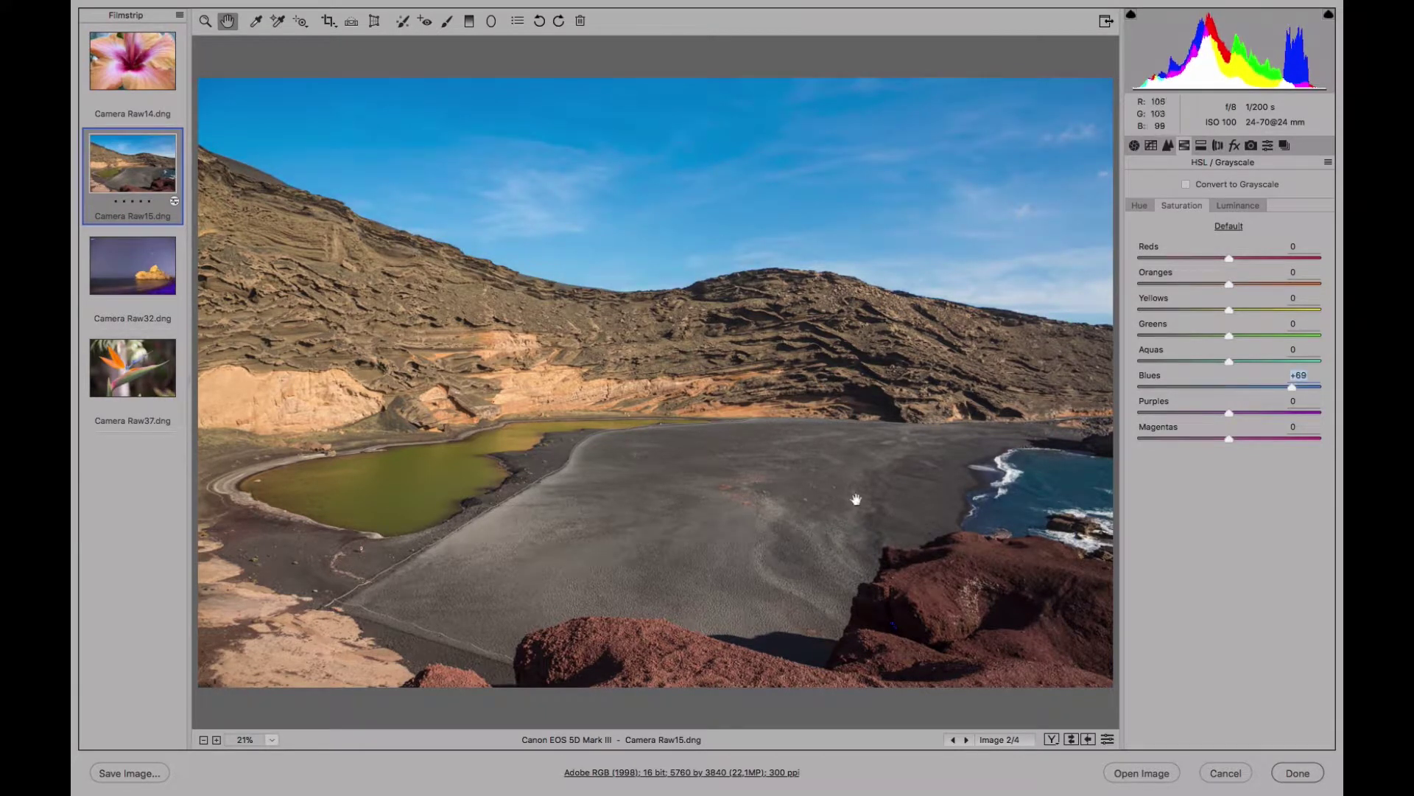
{"action": "left_click", "coordinate": [1140, 206]}
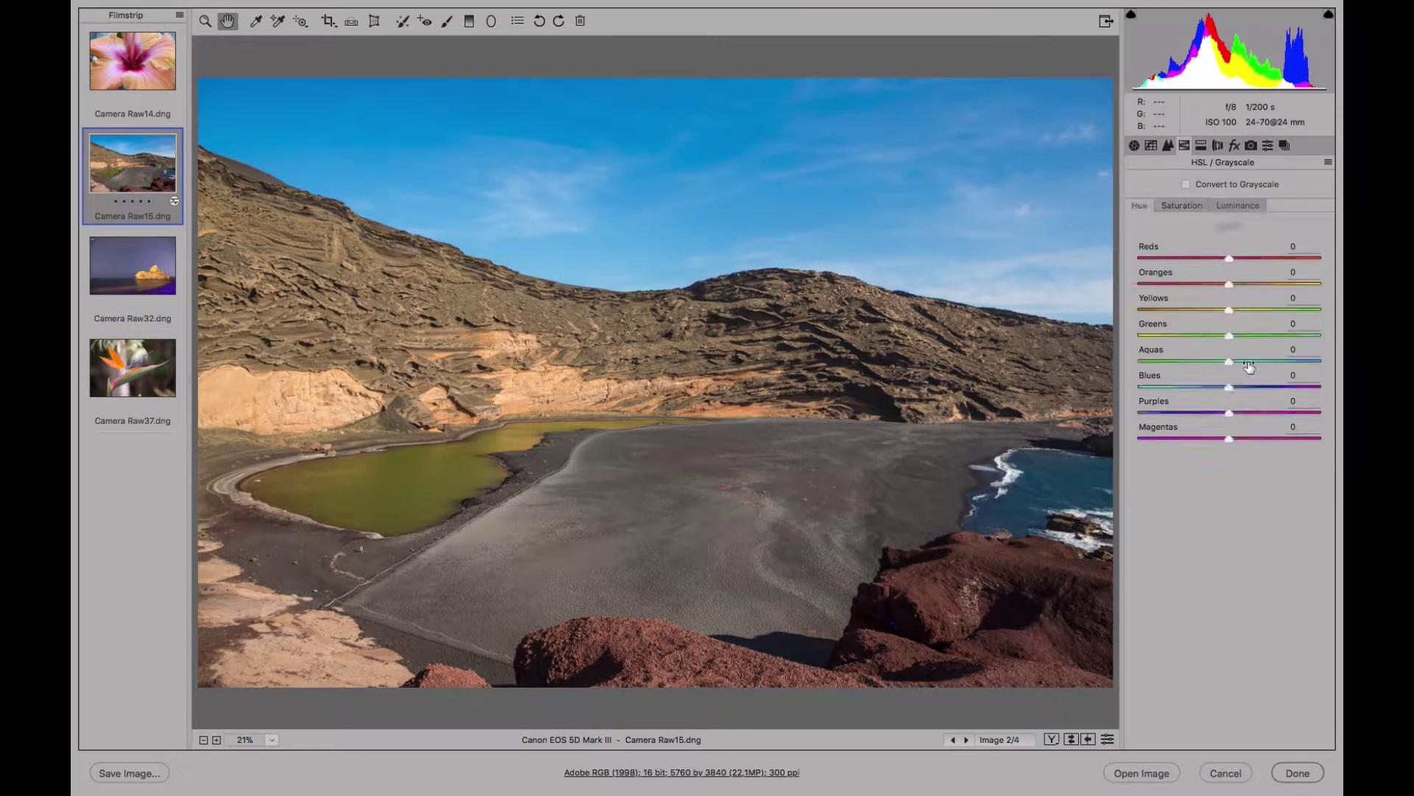
{"action": "left_click_drag", "start_coordinate": [1245, 386], "coordinate": [1204, 383]}
{"action": "left_click", "coordinate": [1245, 206]}
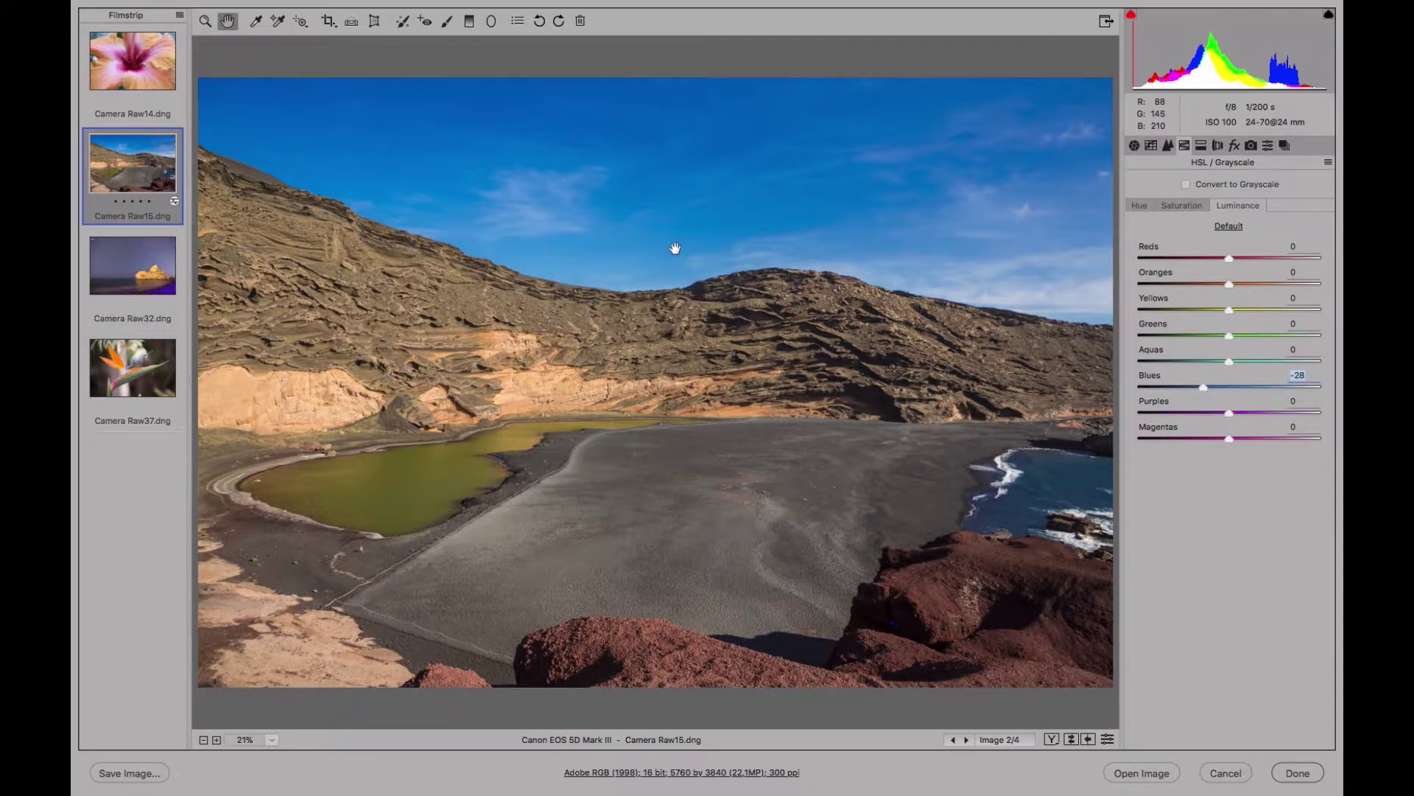
Step: Examine the sky at 100% with the HSL adjustments switched on and off, and return to the full image view
{"action": "left_click", "coordinate": [270, 738]}
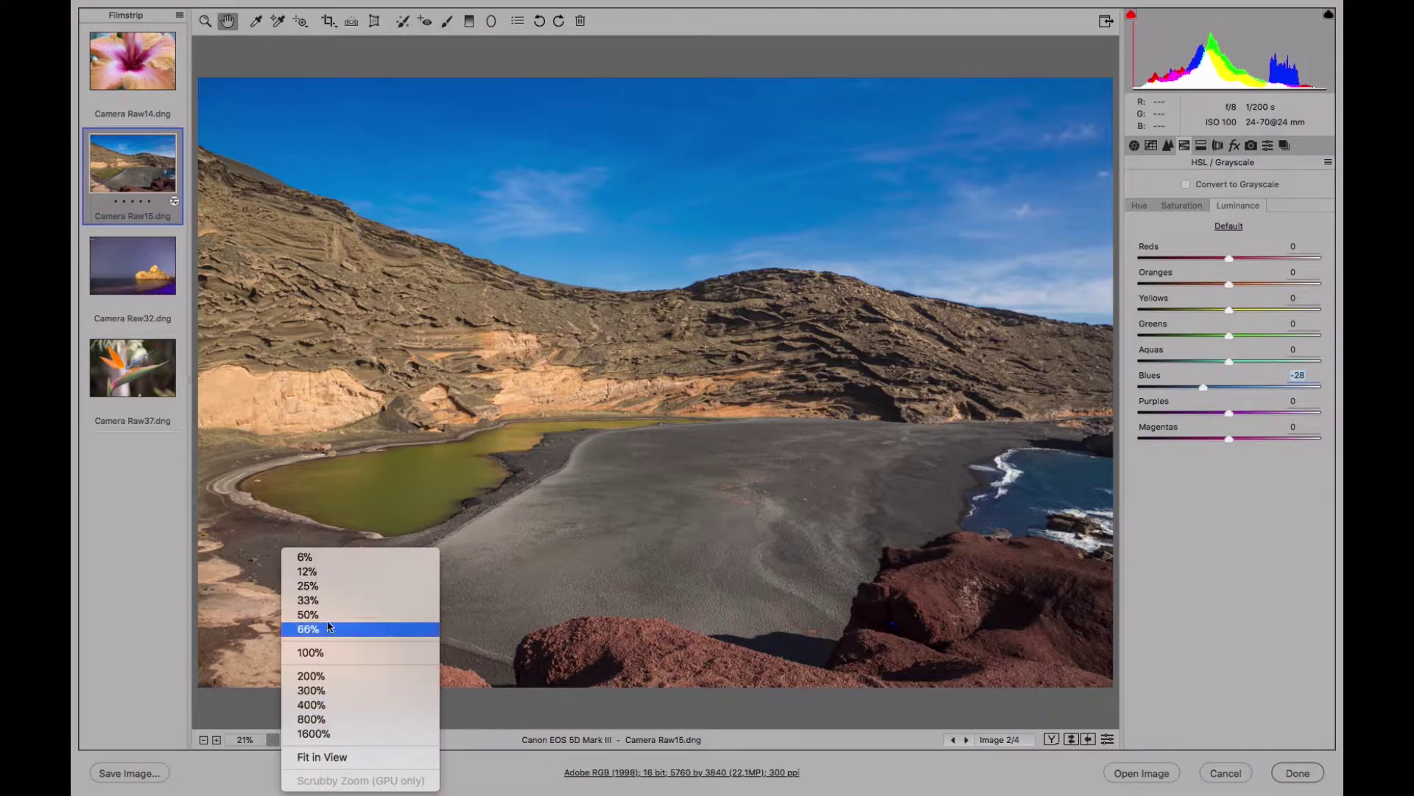
{"action": "left_click", "coordinate": [331, 654]}
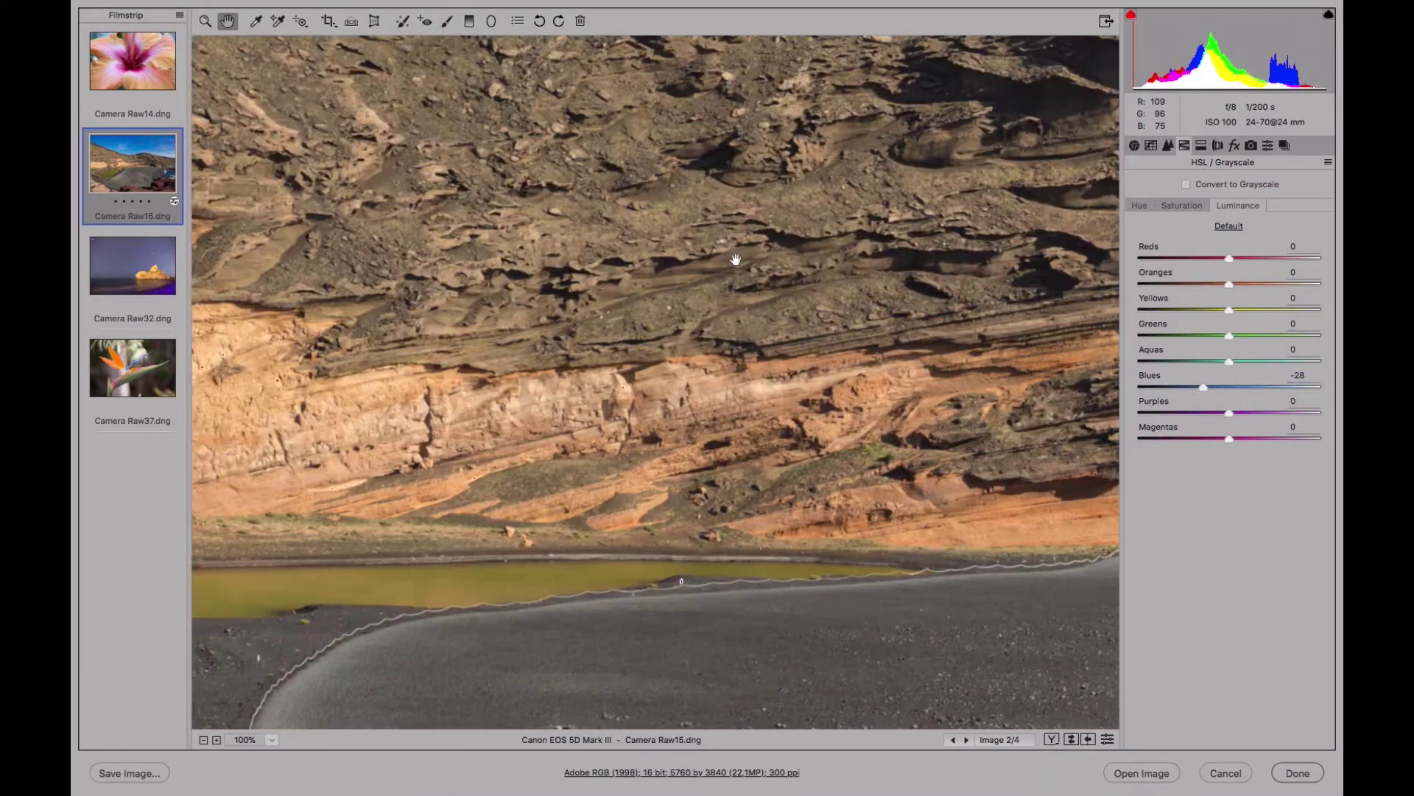
{"action": "scroll", "coordinate": [722, 221], "scroll_direction": "up", "scroll_amount": 5}
{"action": "left_click_drag", "start_coordinate": [727, 240], "coordinate": [700, 600]}
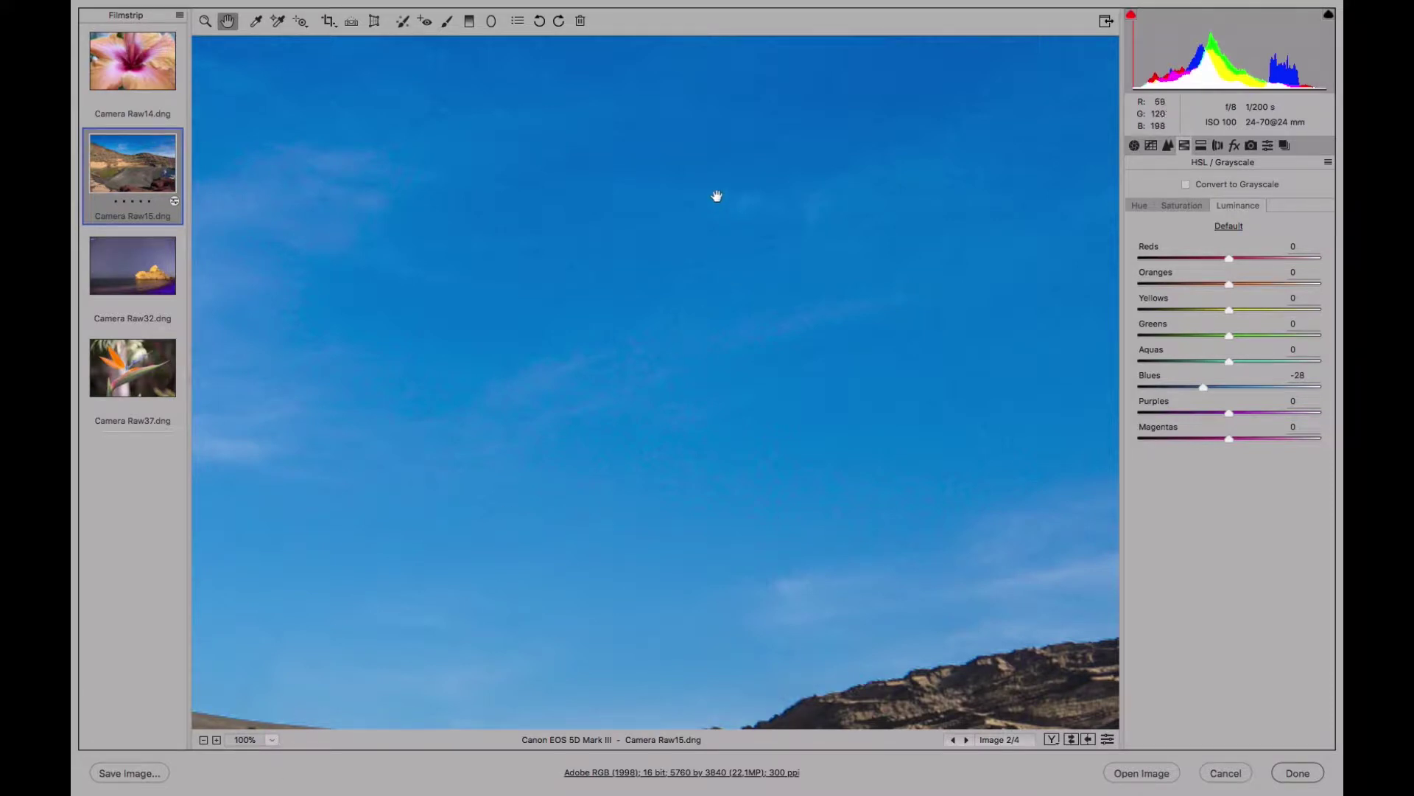
{"action": "left_click", "coordinate": [1109, 739]}
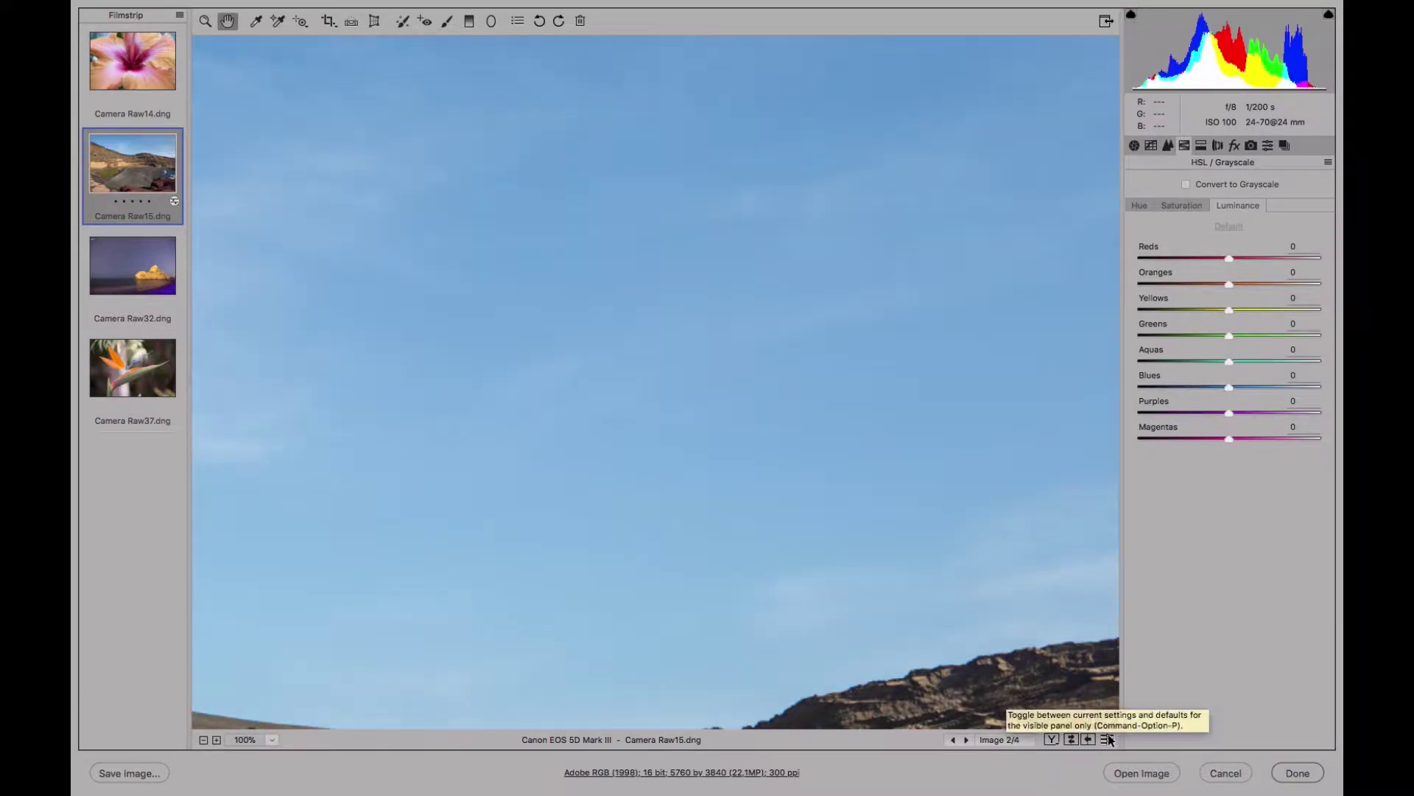
{"action": "left_click", "coordinate": [1109, 740]}
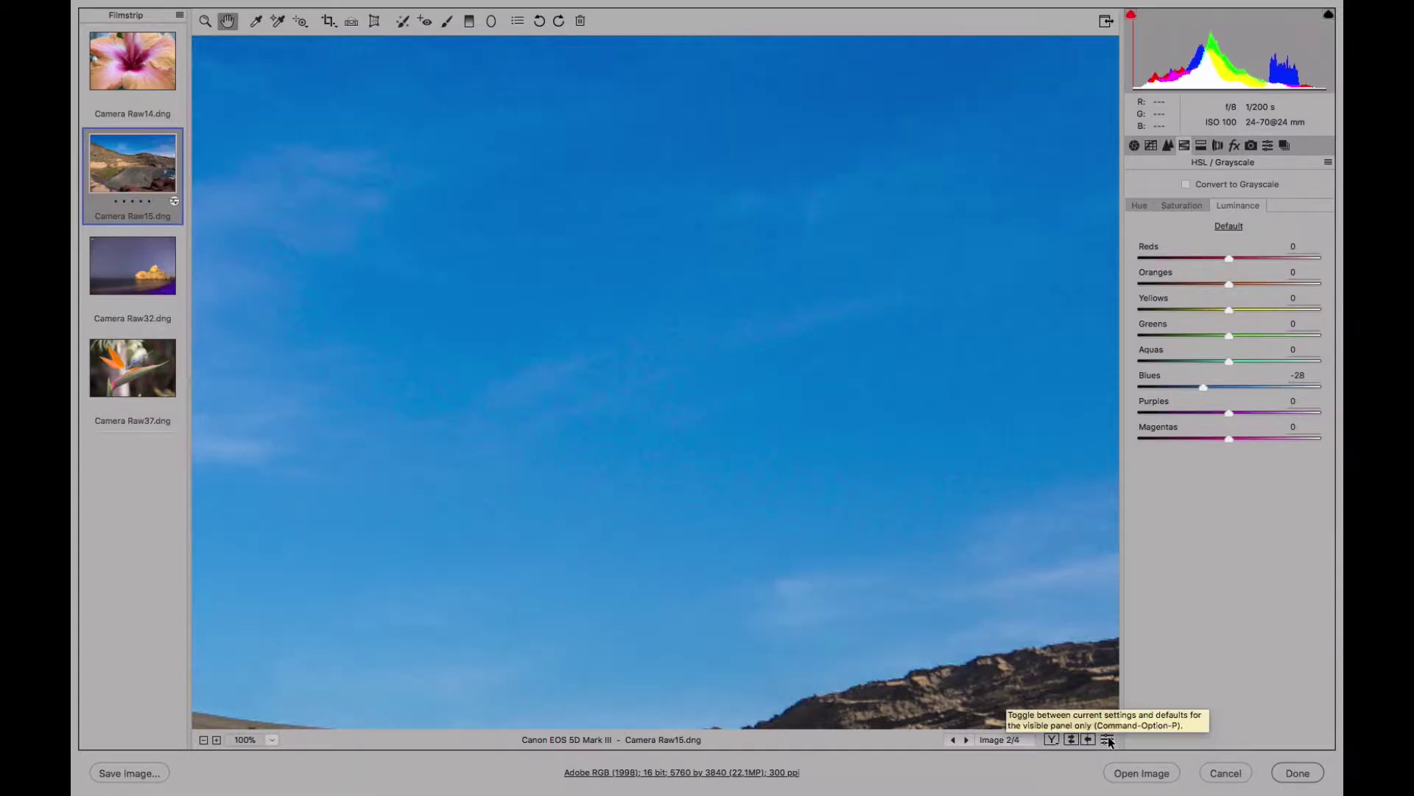
{"action": "left_click", "coordinate": [1109, 739]}
{"action": "left_click", "coordinate": [1108, 740]}
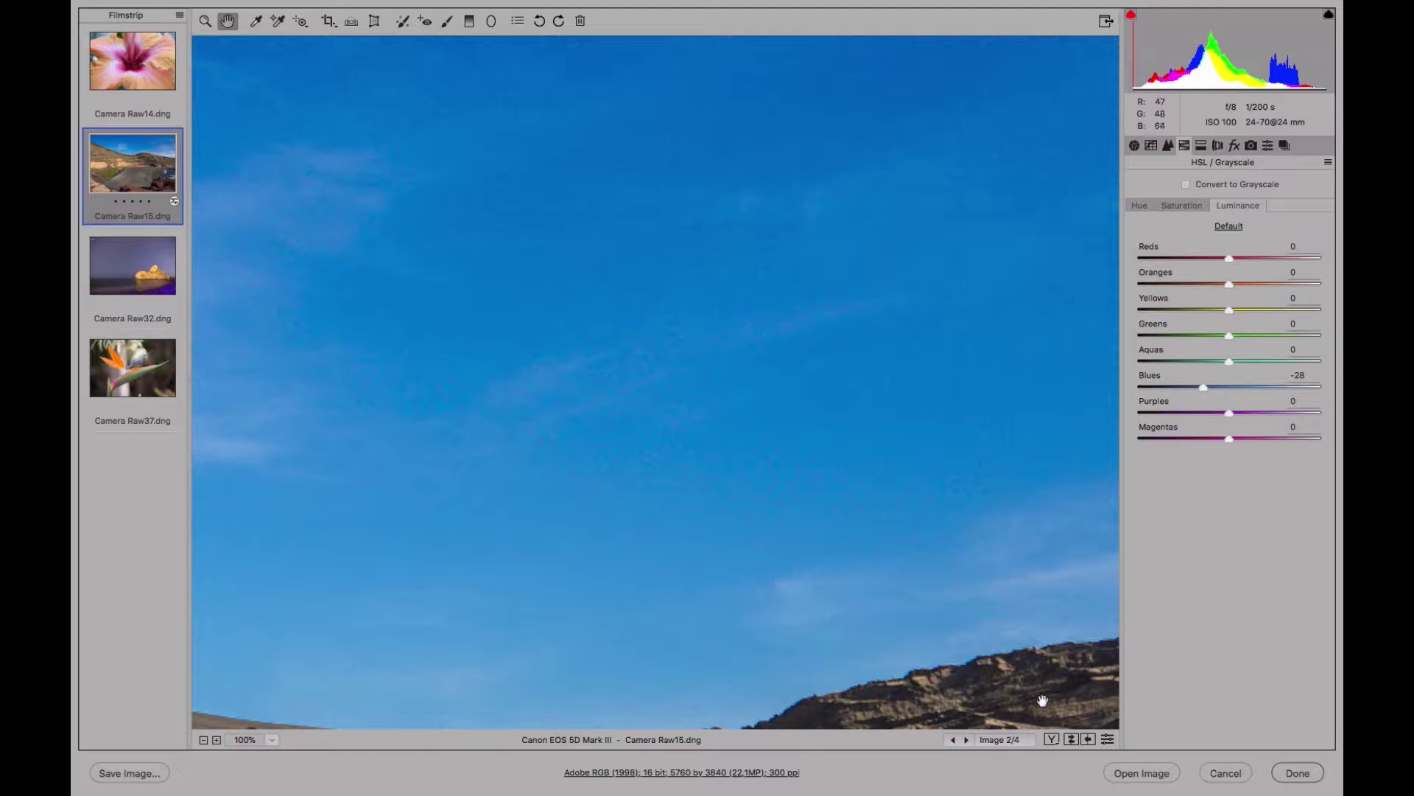
{"action": "left_click", "coordinate": [1109, 739]}
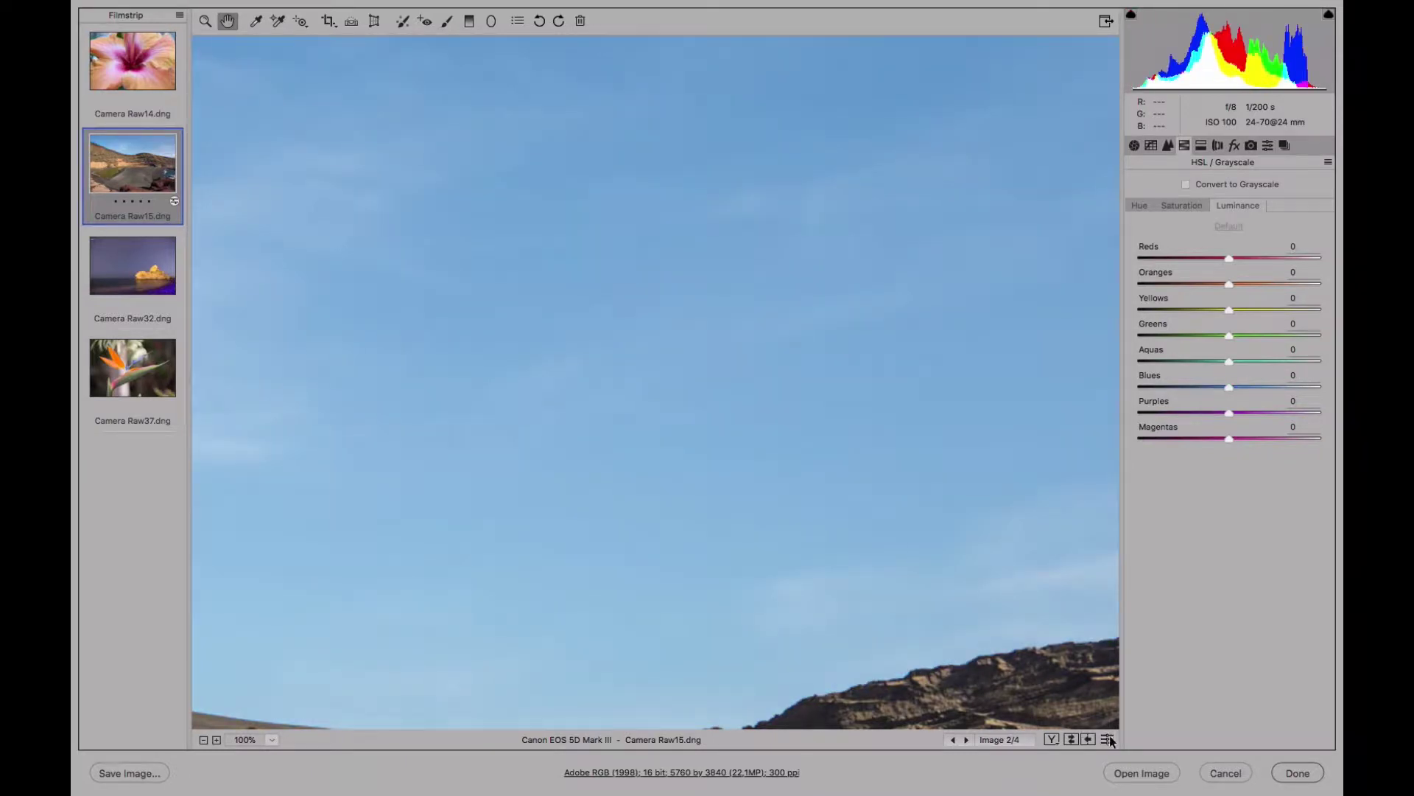
{"action": "left_click", "coordinate": [1109, 739]}
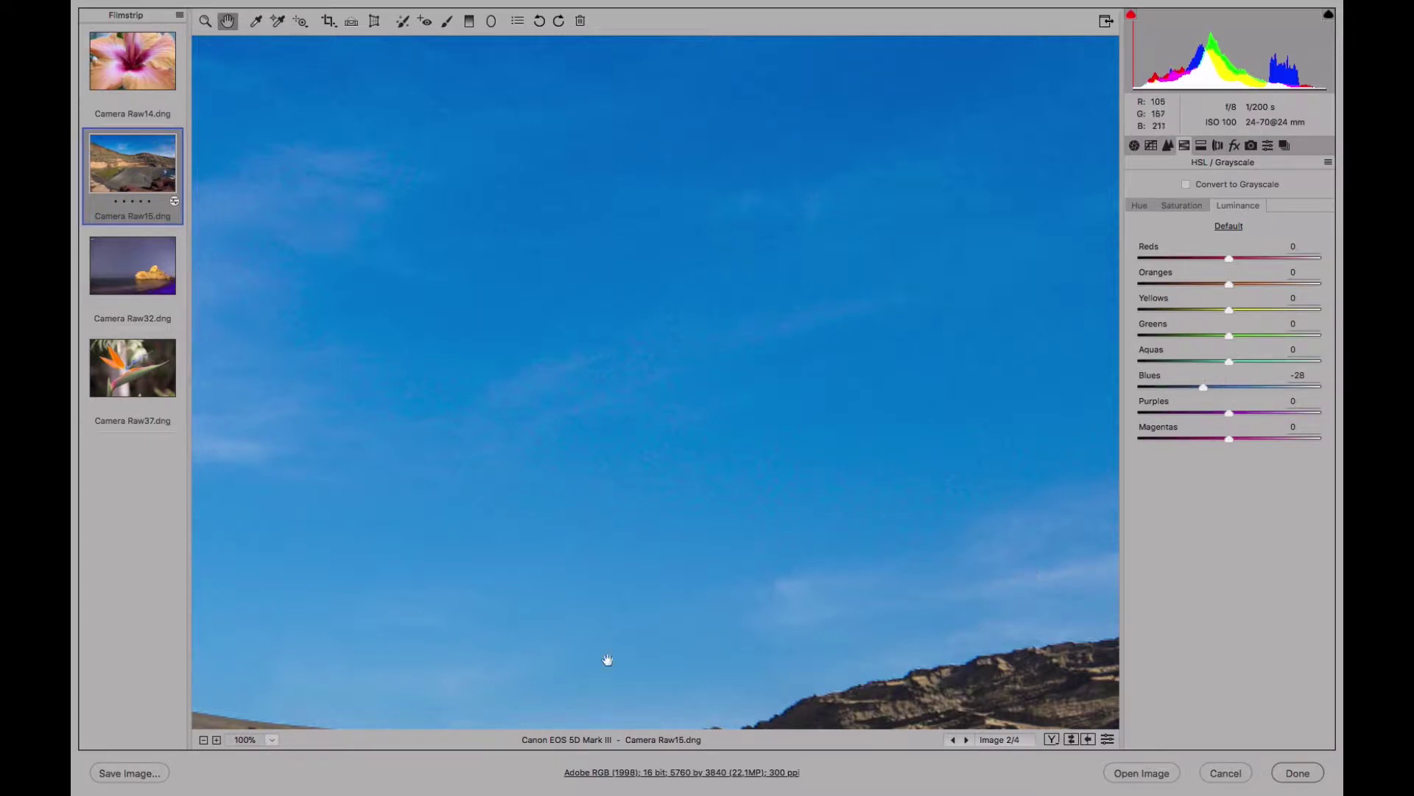
{"action": "left_click", "coordinate": [274, 740]}
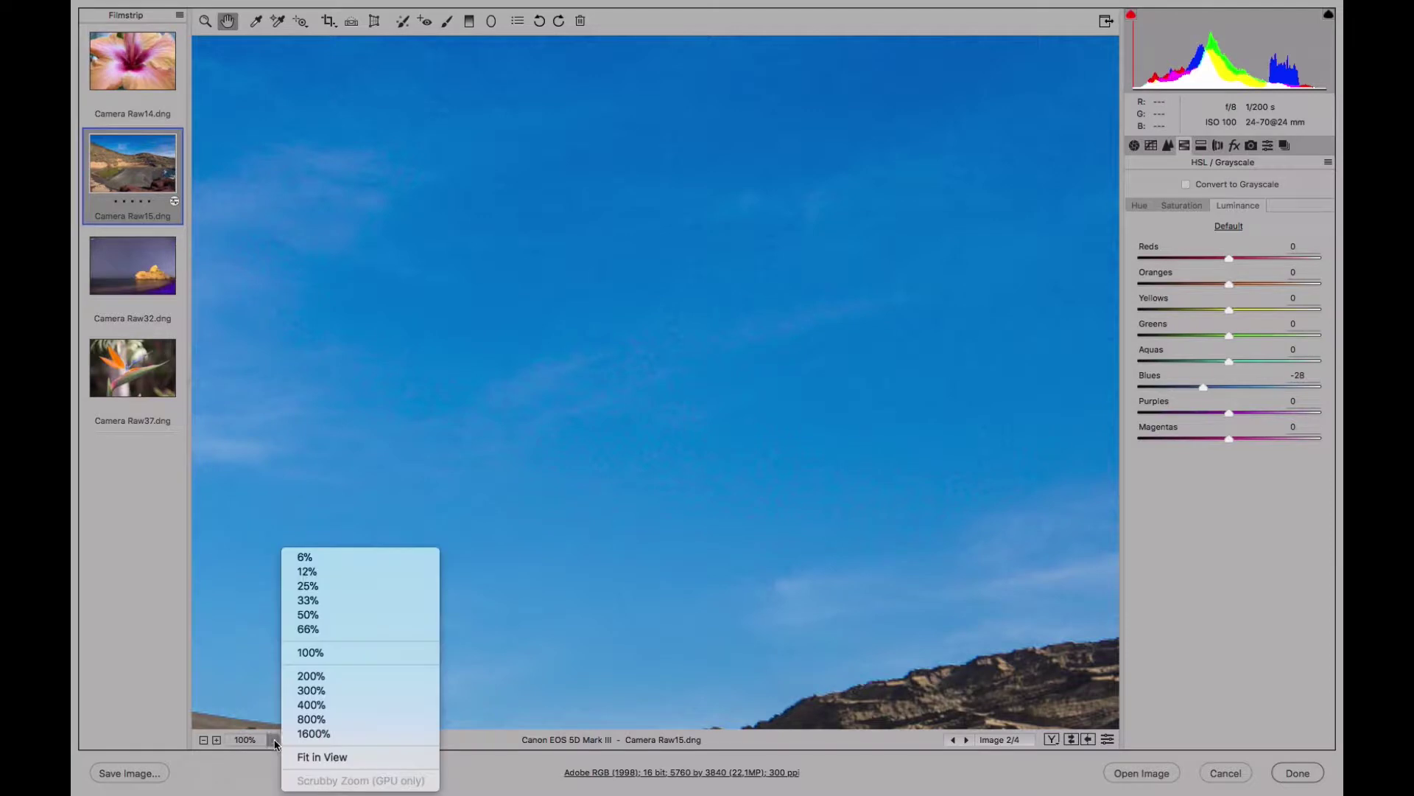
{"action": "left_click", "coordinate": [308, 757]}
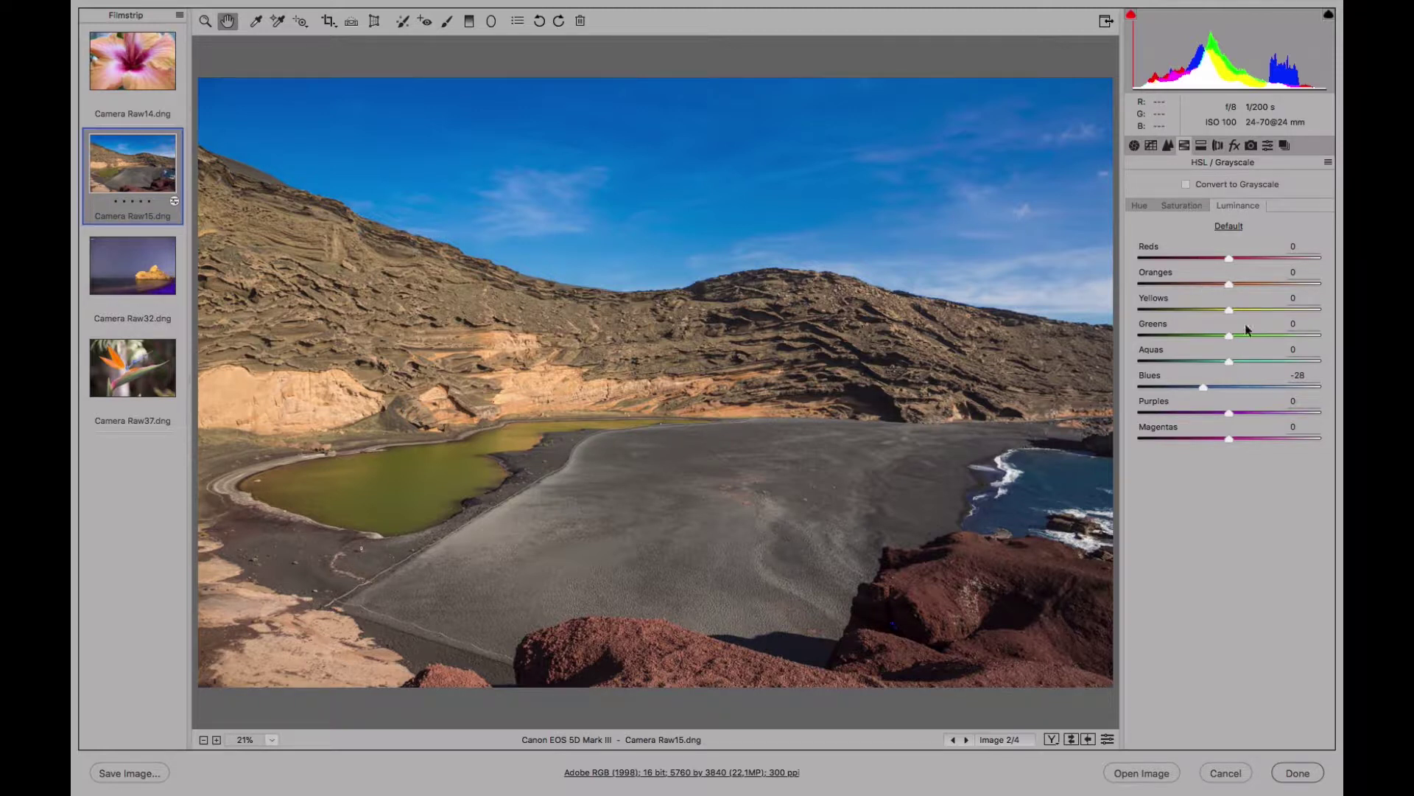
Step: Reset the luminance and saturation adjustments to their defaults and return to the Hue settings
{"action": "left_click", "coordinate": [1229, 225]}
{"action": "left_click", "coordinate": [1185, 204]}
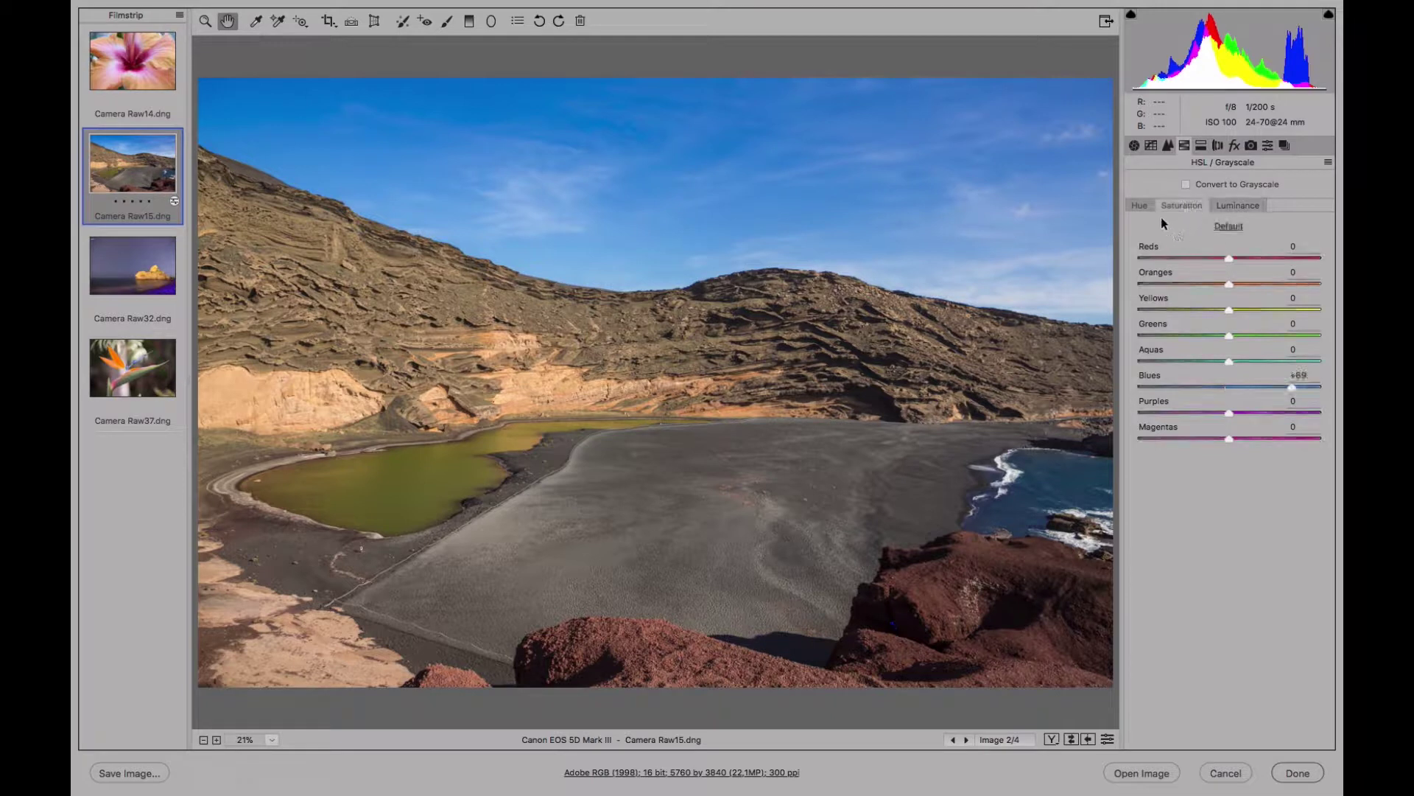
{"action": "left_click", "coordinate": [1227, 226]}
{"action": "left_click", "coordinate": [1141, 207]}
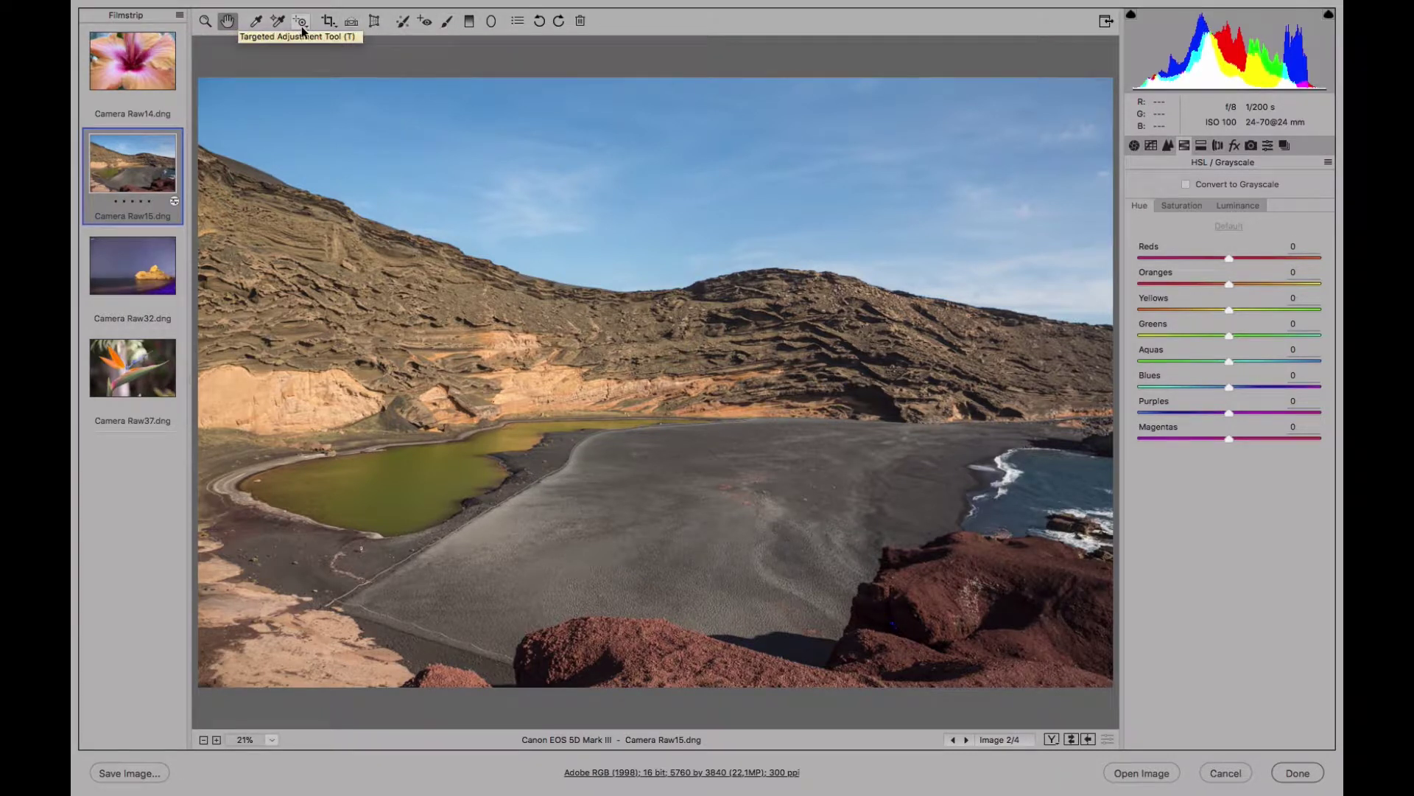
Step: Activate the Targeted Adjustment Tool for the Hue settings
{"action": "mouse_move", "coordinate": [300, 28]}
{"action": "left_mouse_down"}
{"action": "mouse_move", "coordinate": [319, 93]}
{"action": "mouse_move", "coordinate": [302, 25]}
{"action": "left_mouse_up"}
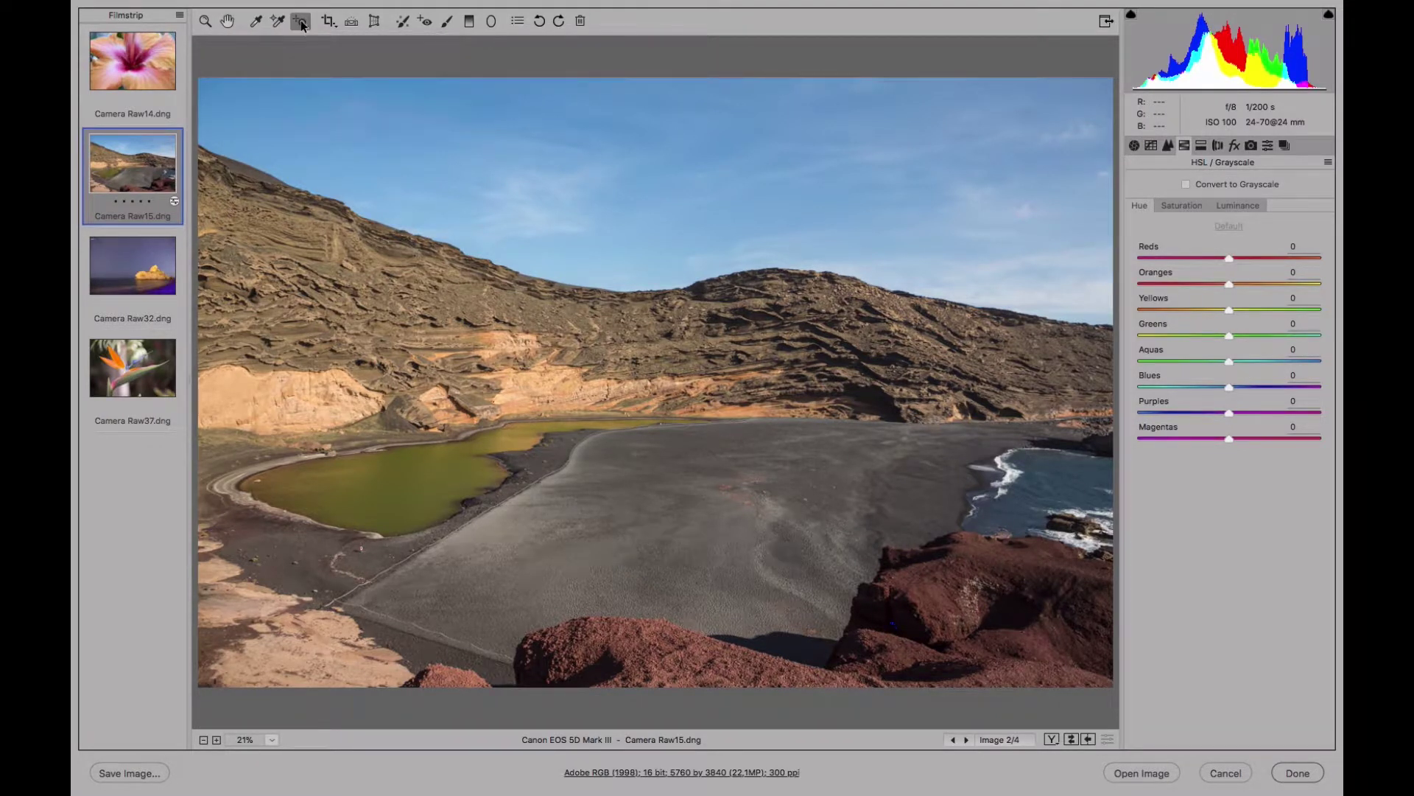
{"action": "left_click", "coordinate": [1182, 206]}
{"action": "left_click", "coordinate": [1238, 206]}
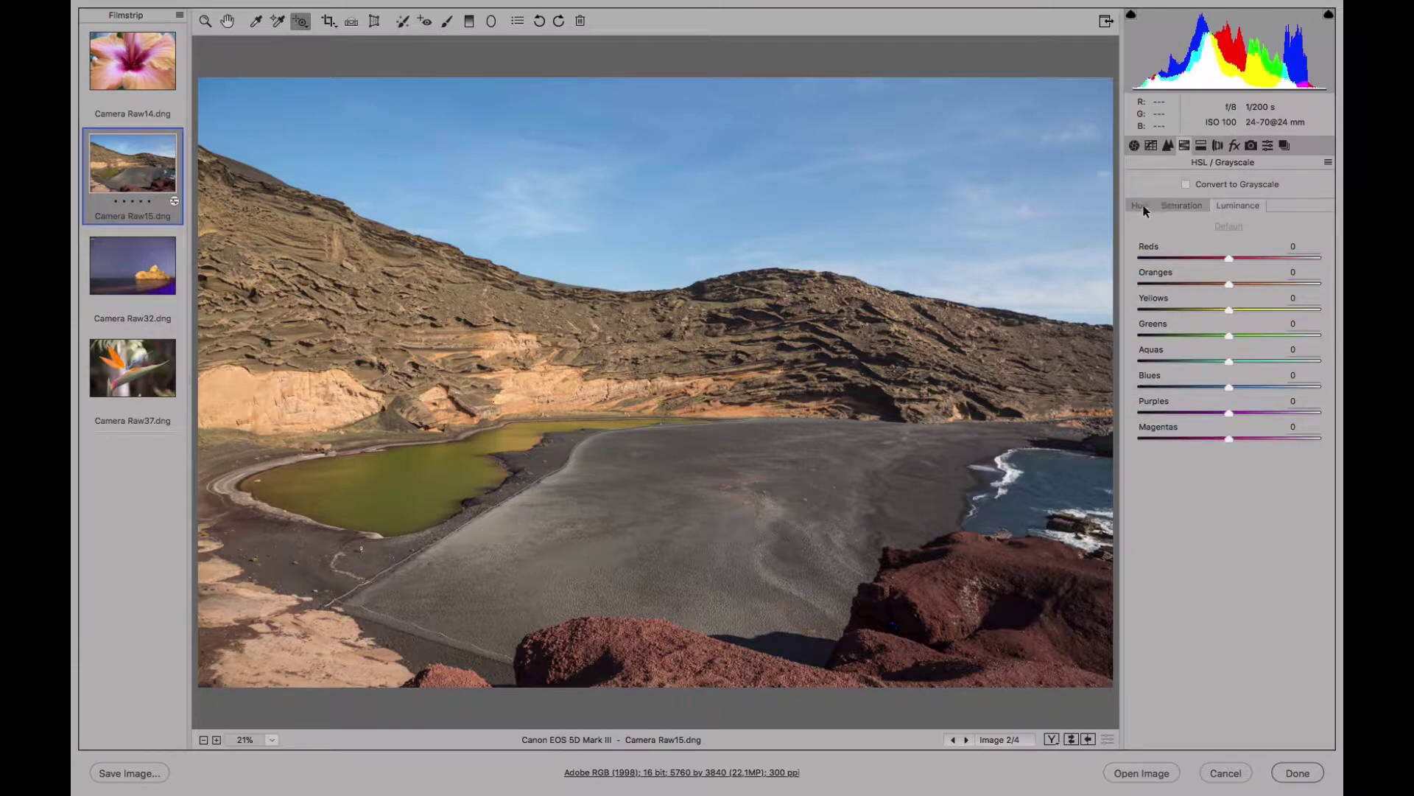
{"action": "left_click", "coordinate": [1142, 207]}
{"action": "left_click", "coordinate": [1181, 204]}
{"action": "left_click", "coordinate": [1237, 206]}
{"action": "left_click", "coordinate": [1139, 206]}
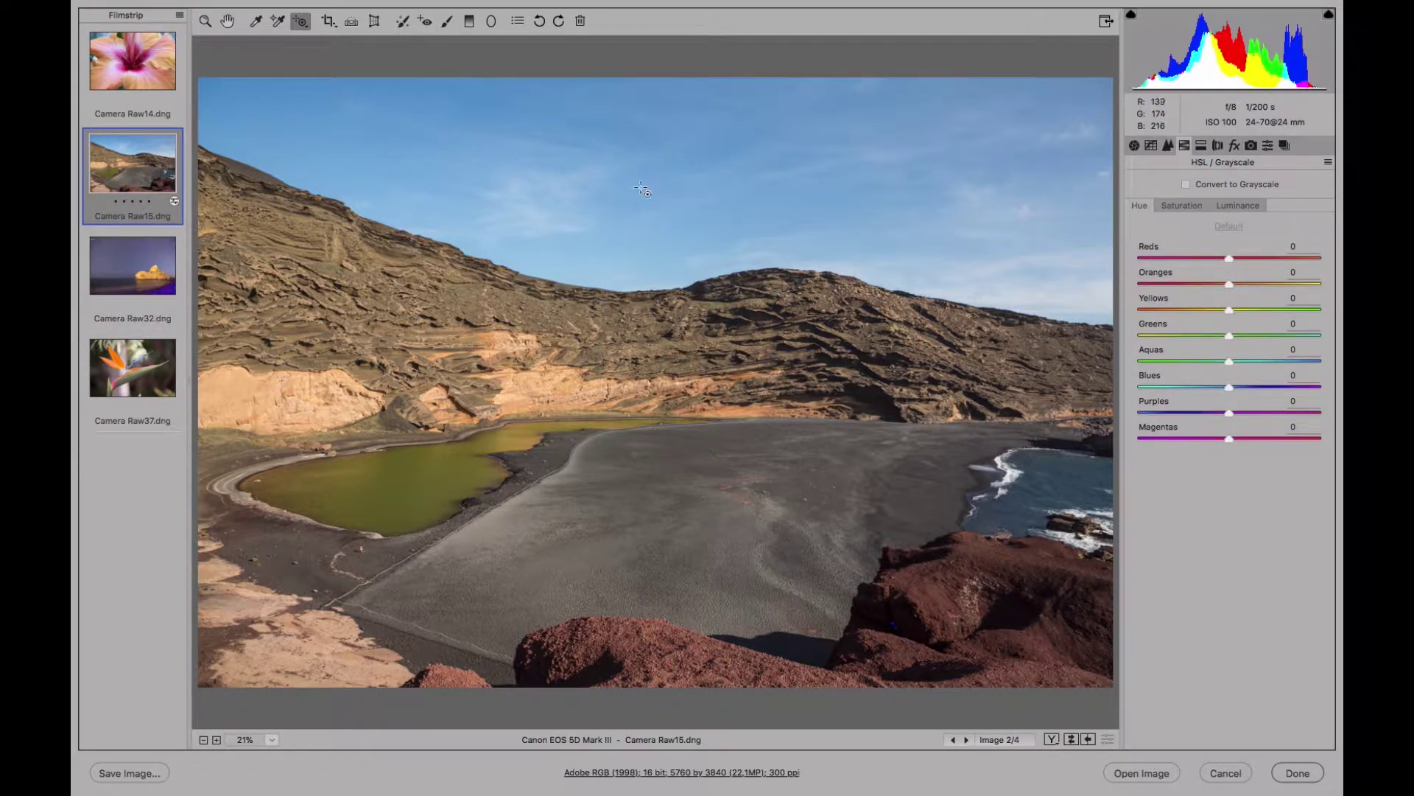
Step: Shift the sky's hue directly on the image until Blues is at +24 and Aquas at 0
{"action": "left_click_drag", "start_coordinate": [639, 185], "coordinate": [612, 186]}
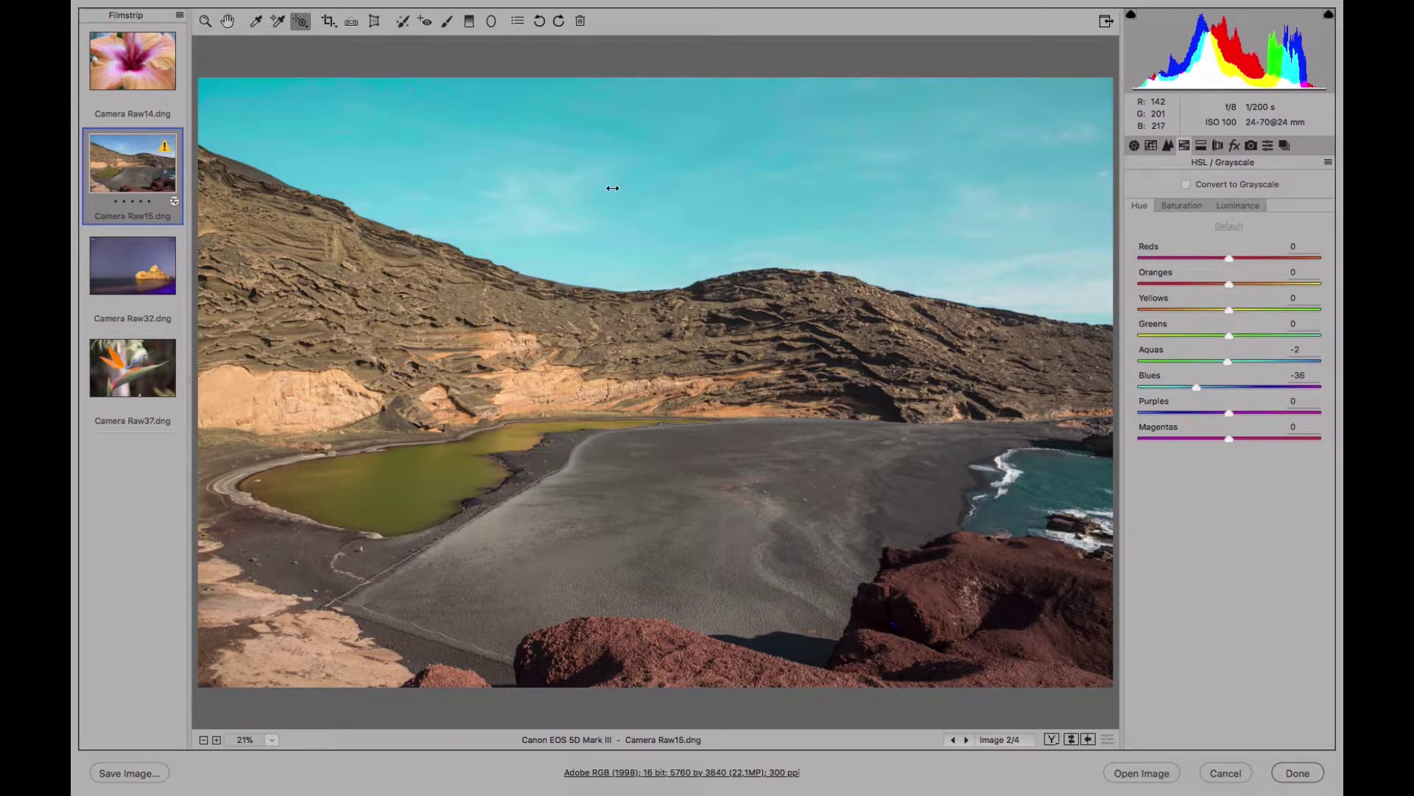
{"action": "left_click_drag", "start_coordinate": [612, 188], "coordinate": [775, 213]}
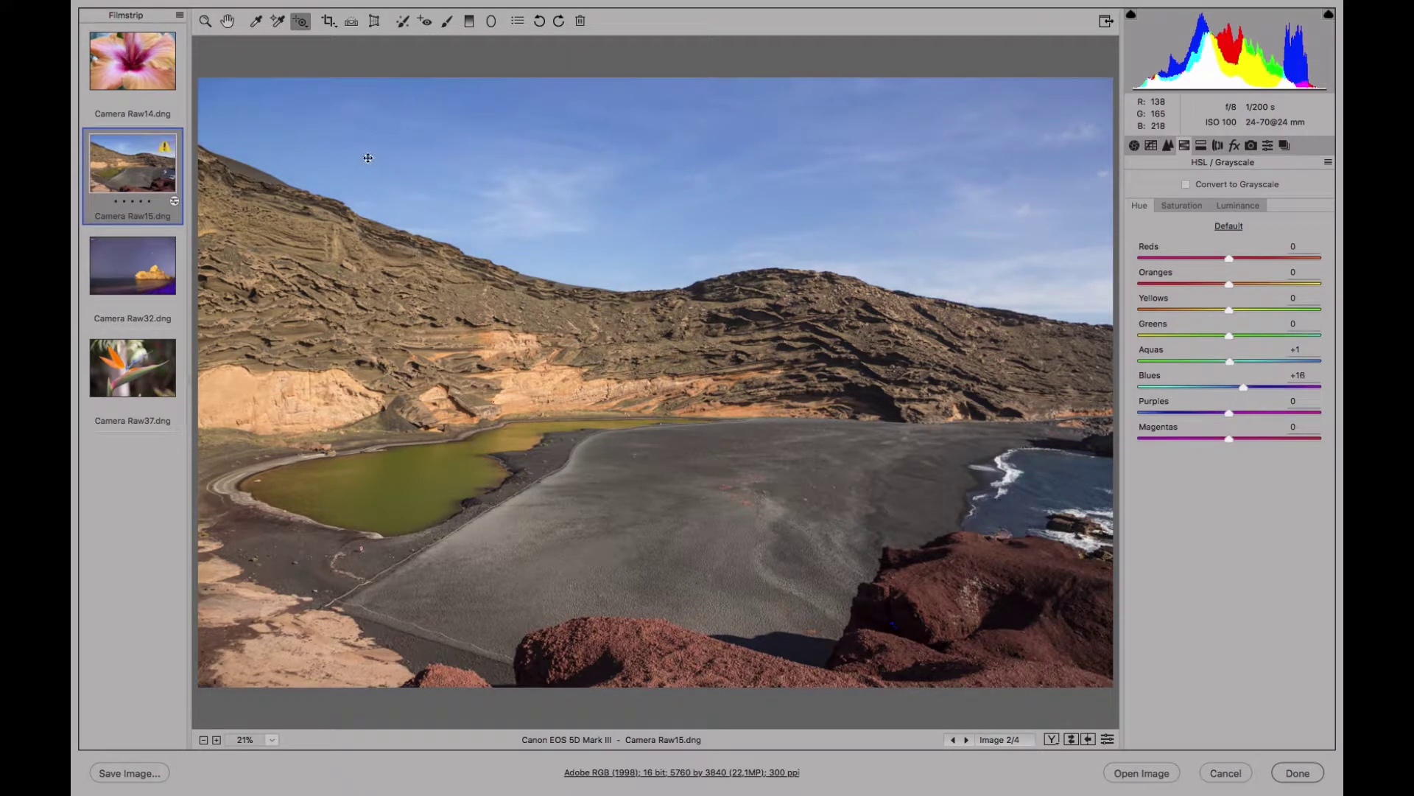
{"action": "left_click_drag", "start_coordinate": [366, 154], "coordinate": [361, 158]}
{"action": "left_click_drag", "start_coordinate": [823, 223], "coordinate": [815, 221]}
{"action": "left_click_drag", "start_coordinate": [386, 184], "coordinate": [378, 179]}
{"action": "left_click_drag", "start_coordinate": [657, 235], "coordinate": [610, 118]}
Step: Adjust the sky on the image to saturation Blues +49, Aquas +2 and luminance Blues -34, Aquas -1
{"action": "left_click", "coordinate": [1187, 206]}
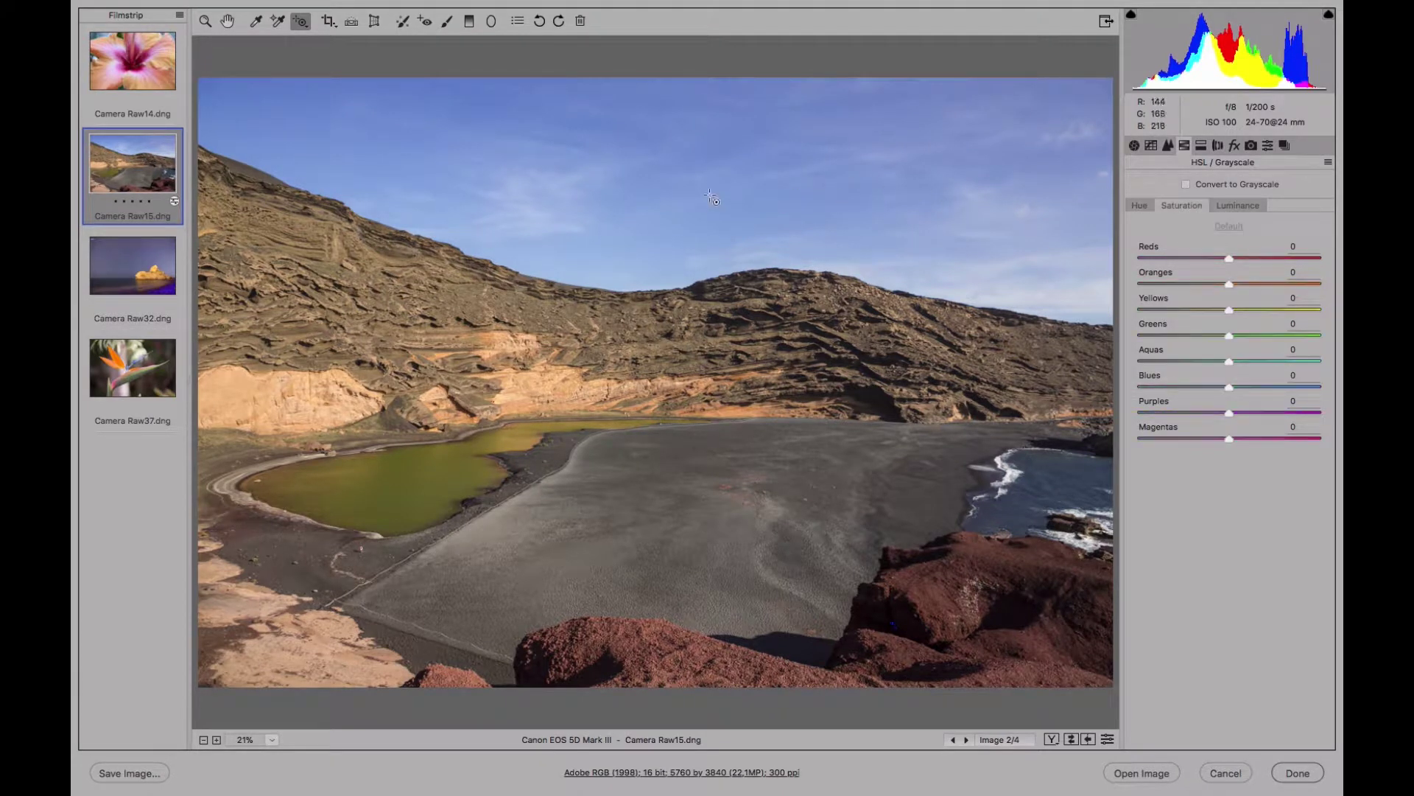
{"action": "left_click_drag", "start_coordinate": [712, 197], "coordinate": [951, 254]}
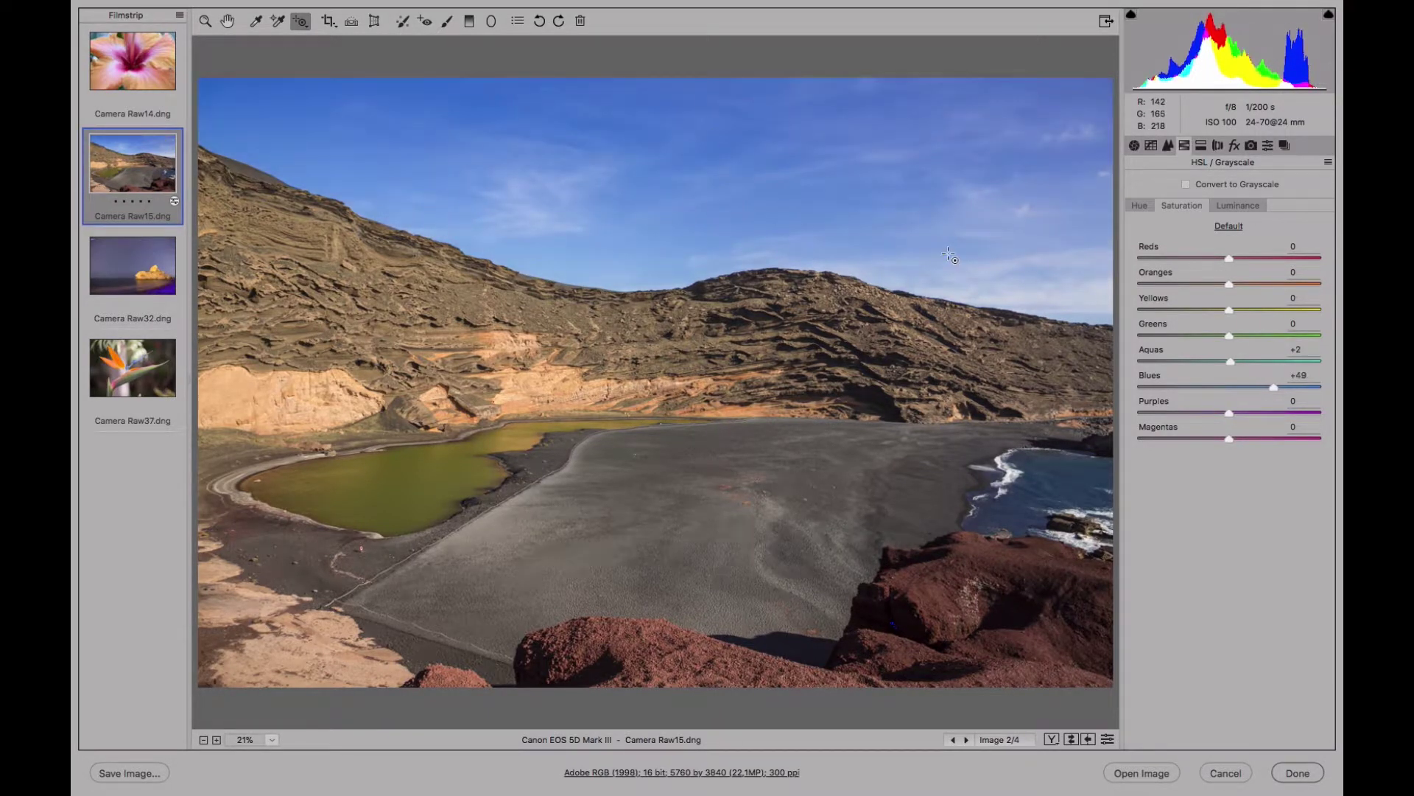
{"action": "left_click", "coordinate": [1238, 207]}
{"action": "left_click_drag", "start_coordinate": [700, 221], "coordinate": [457, 116]}
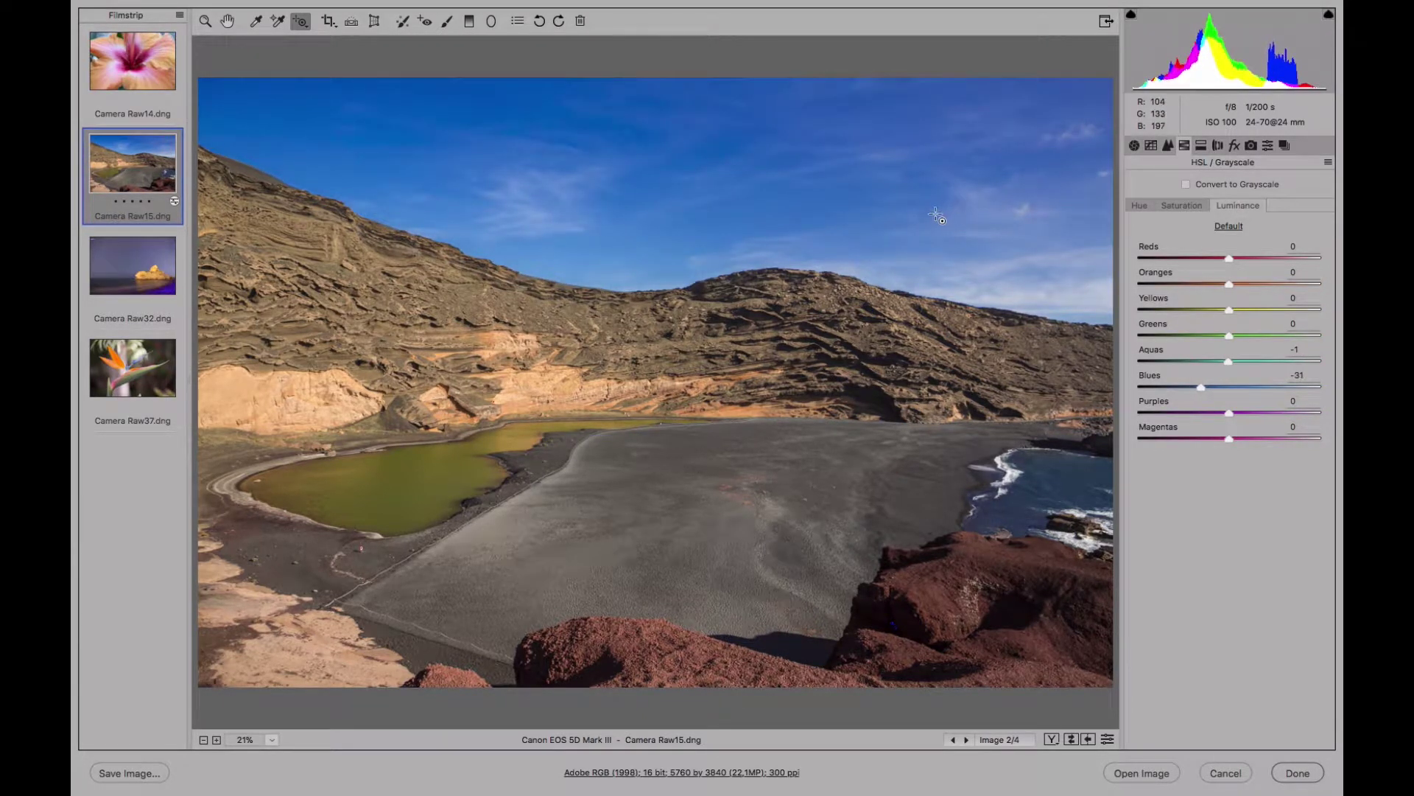
{"action": "left_click_drag", "start_coordinate": [929, 208], "coordinate": [931, 213]}
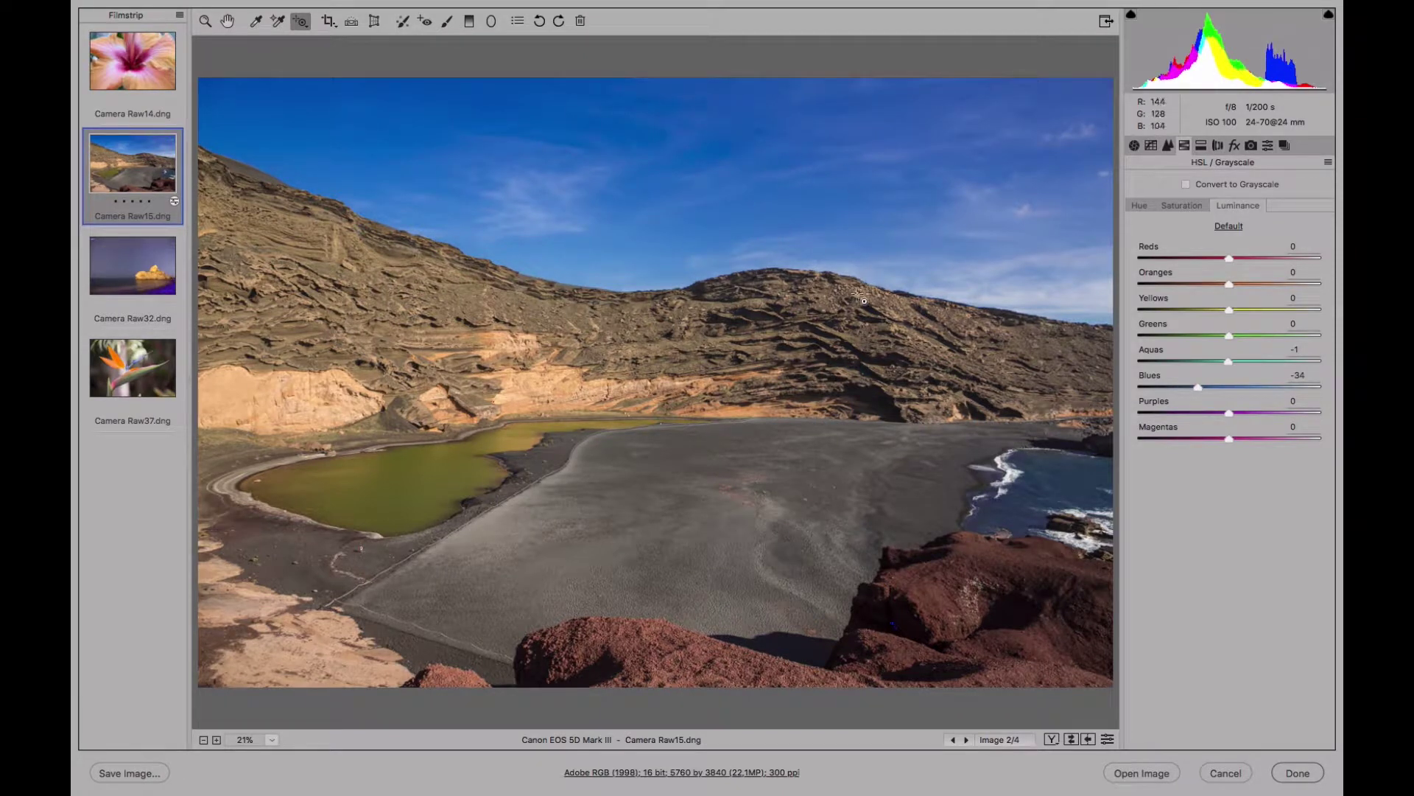
Step: Shift the pond's hue towards green directly on the image, with Yellows at +28 and Greens at +10
{"action": "left_click", "coordinate": [1182, 205]}
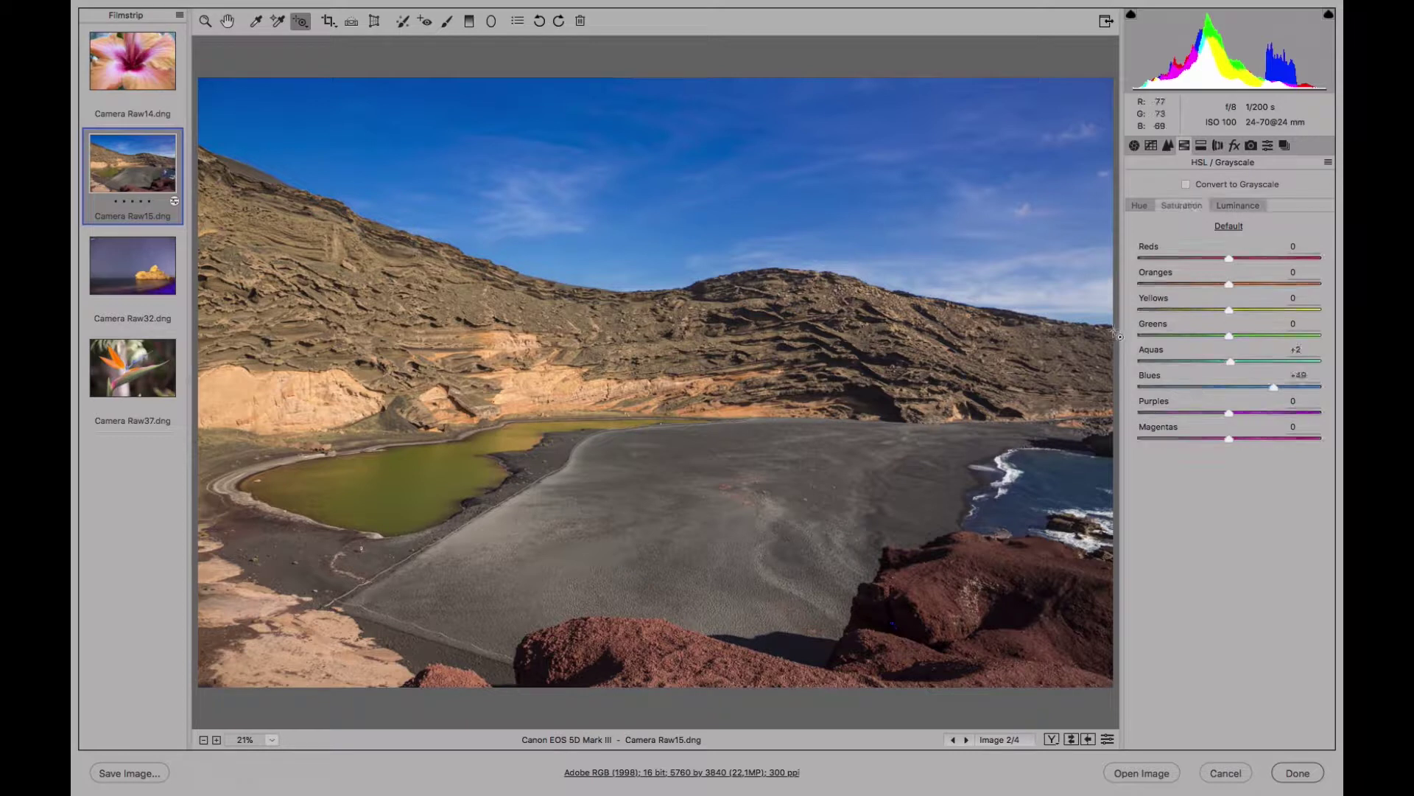
{"action": "left_click", "coordinate": [1140, 207]}
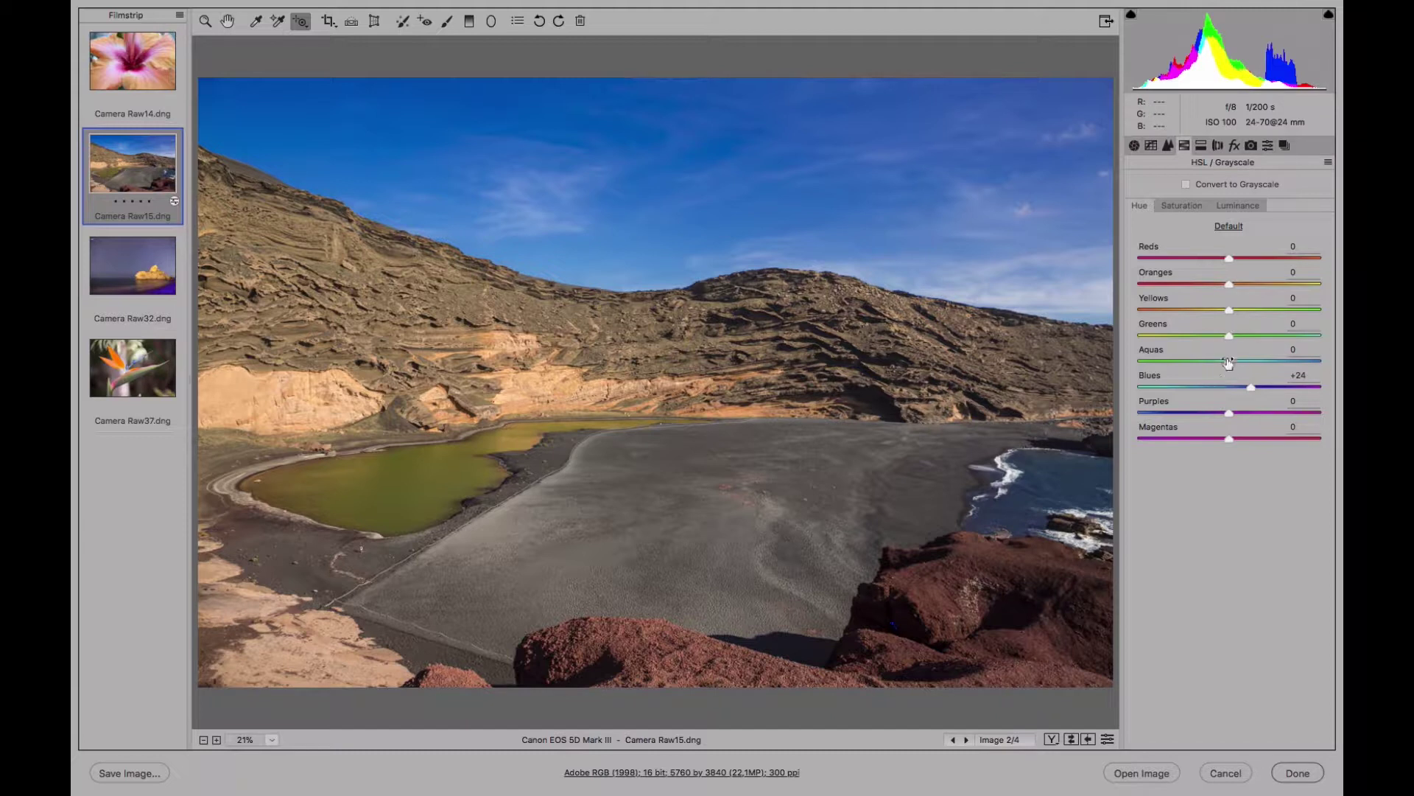
{"action": "left_click", "coordinate": [1194, 207]}
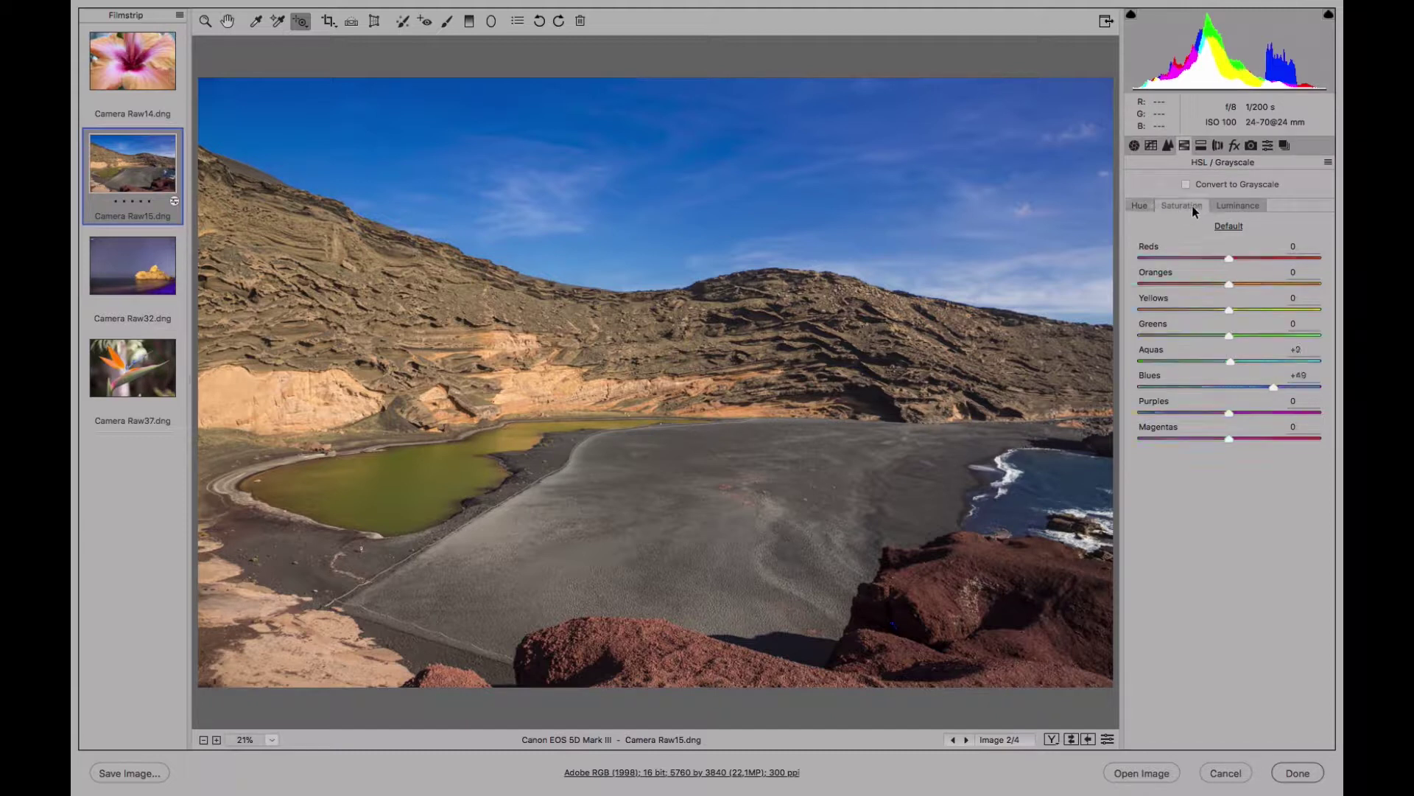
{"action": "left_click", "coordinate": [1240, 205]}
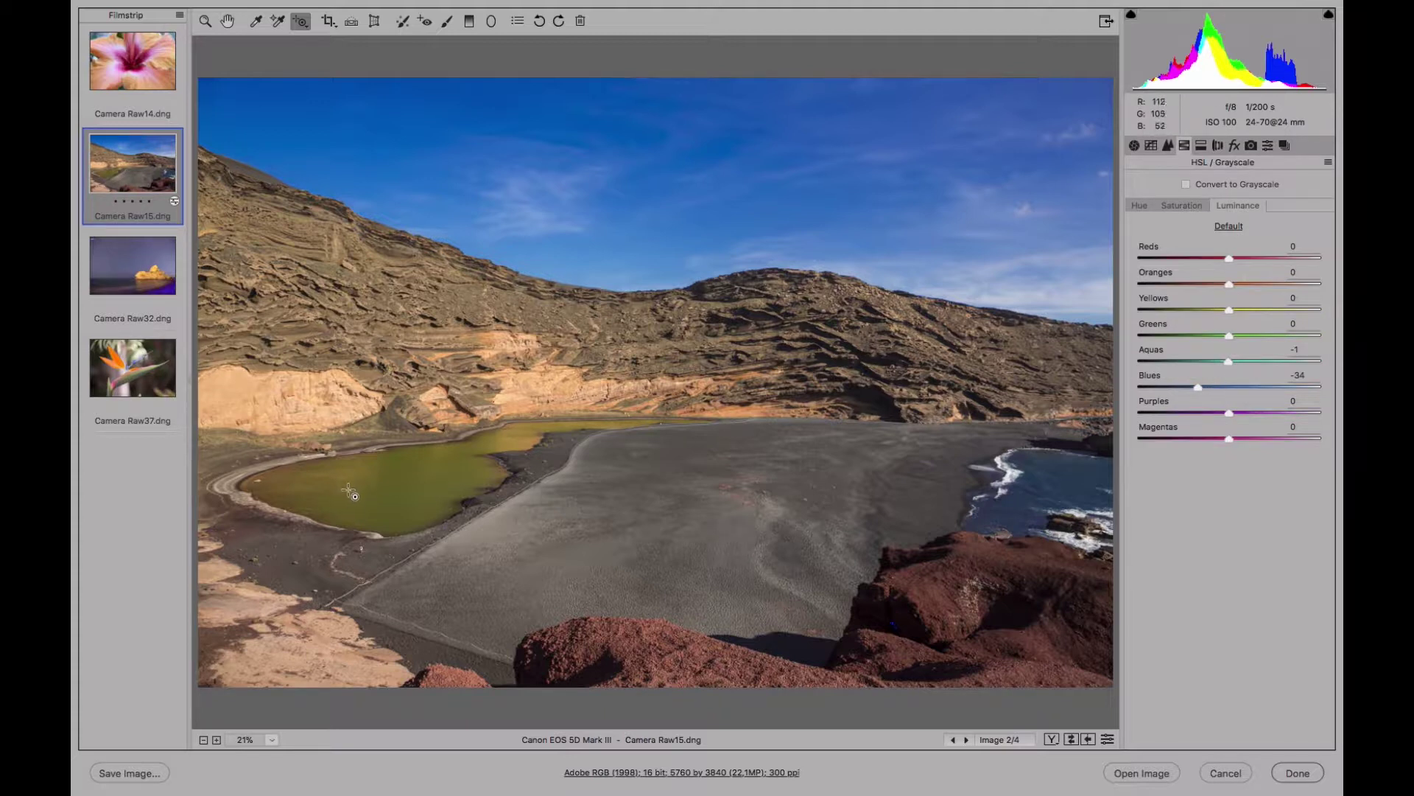
{"action": "left_click", "coordinate": [1139, 209]}
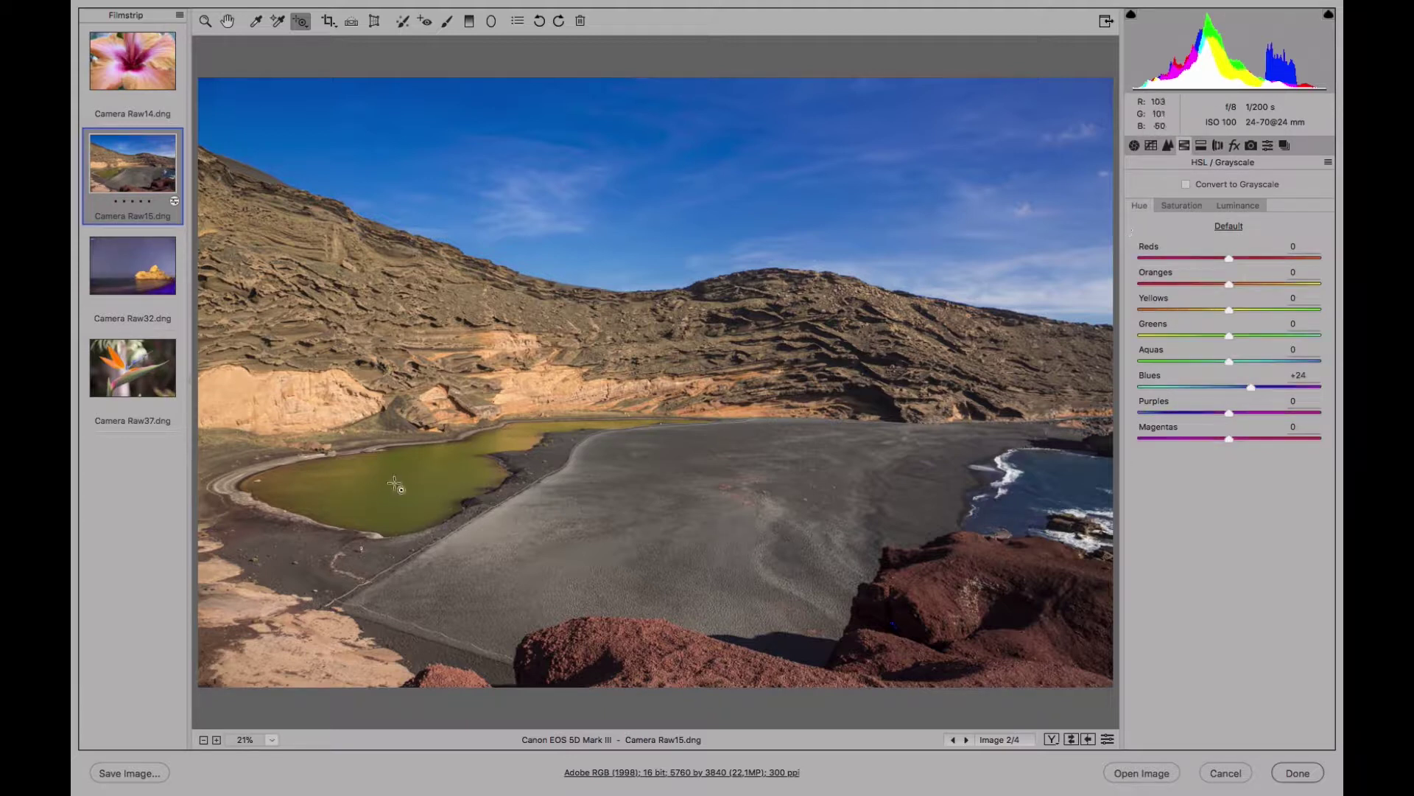
{"action": "mouse_move", "coordinate": [419, 484]}
{"action": "left_mouse_down"}
{"action": "mouse_move", "coordinate": [404, 484]}
{"action": "mouse_move", "coordinate": [439, 480]}
{"action": "left_mouse_up"}
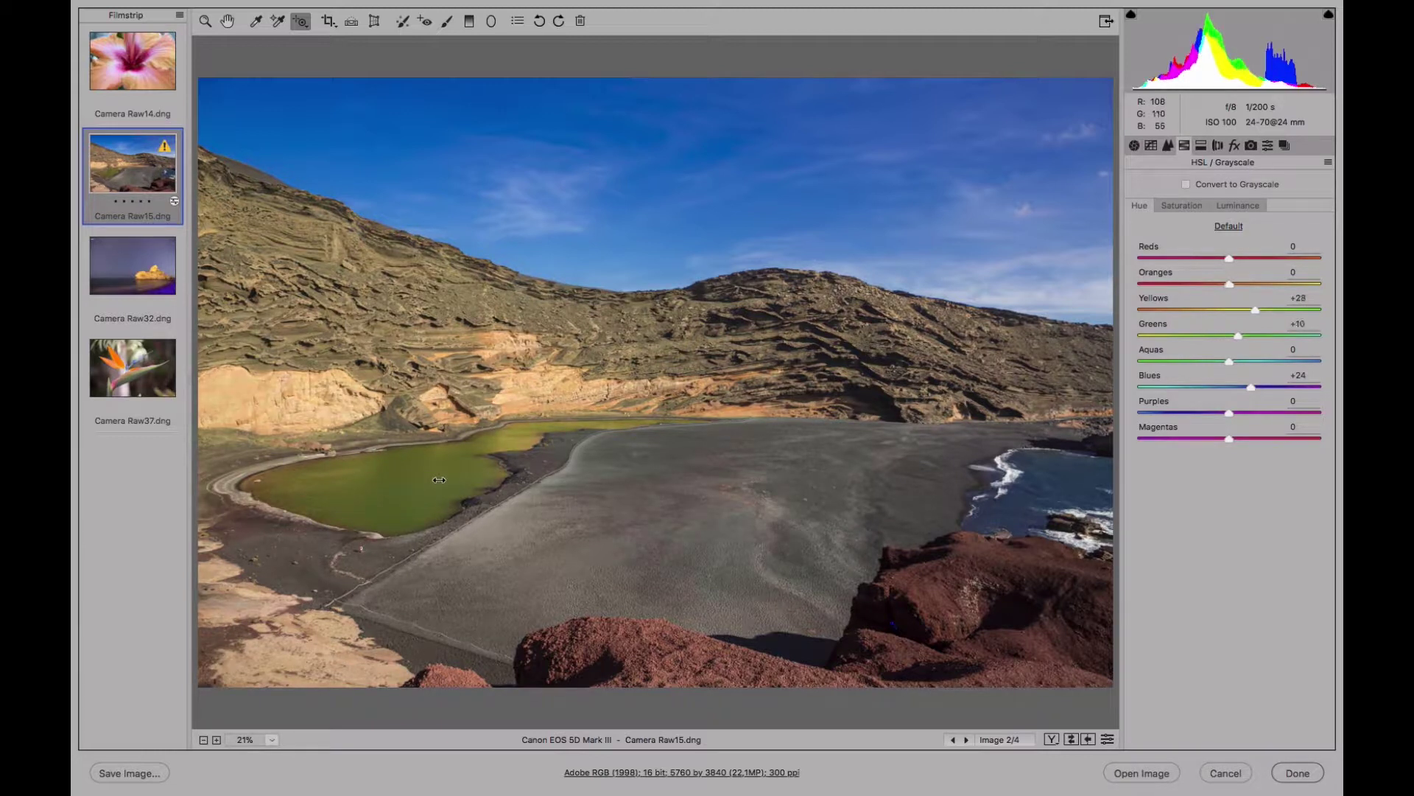
Step: Raise the pond's saturation on the image and set its luminance to Yellows +5 and Greens +2
{"action": "left_click", "coordinate": [1179, 209]}
{"action": "mouse_move", "coordinate": [400, 487]}
{"action": "left_mouse_down"}
{"action": "mouse_move", "coordinate": [380, 486]}
{"action": "mouse_move", "coordinate": [438, 484]}
{"action": "mouse_move", "coordinate": [384, 489]}
{"action": "mouse_move", "coordinate": [414, 486]}
{"action": "left_mouse_up"}
{"action": "left_click", "coordinate": [1236, 207]}
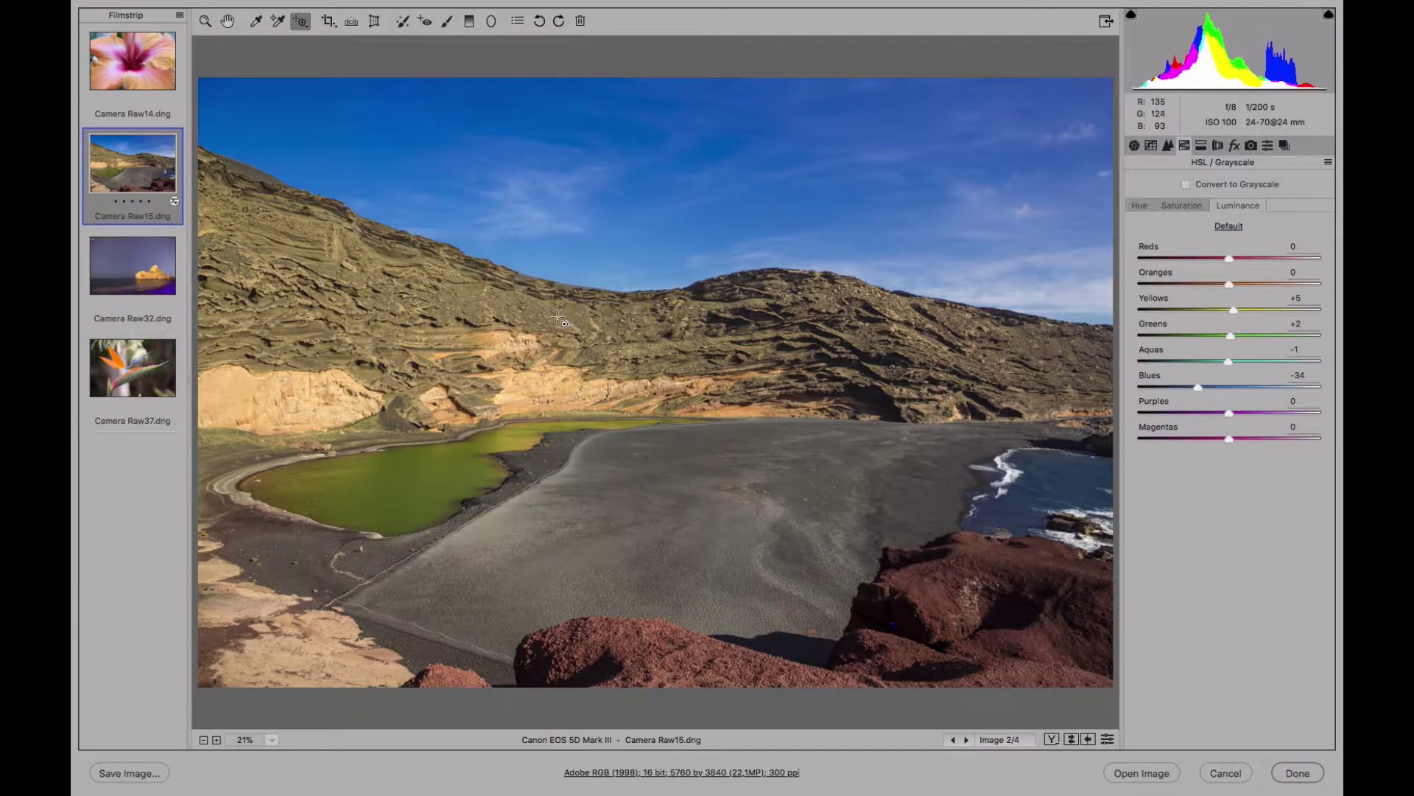
Step: Shift the rocky hillside's hue directly on the image, giving Oranges -8, Yellows +20 and Greens +11
{"action": "mouse_move", "coordinate": [560, 323]}
{"action": "left_mouse_down"}
{"action": "mouse_move", "coordinate": [543, 321]}
{"action": "mouse_move", "coordinate": [578, 320]}
{"action": "mouse_move", "coordinate": [533, 315]}
{"action": "mouse_move", "coordinate": [582, 324]}
{"action": "mouse_move", "coordinate": [540, 324]}
{"action": "mouse_move", "coordinate": [560, 327]}
{"action": "left_mouse_up"}
{"action": "key", "text": "ctrl+alt+shift+s"}
{"action": "left_click", "coordinate": [1144, 210]}
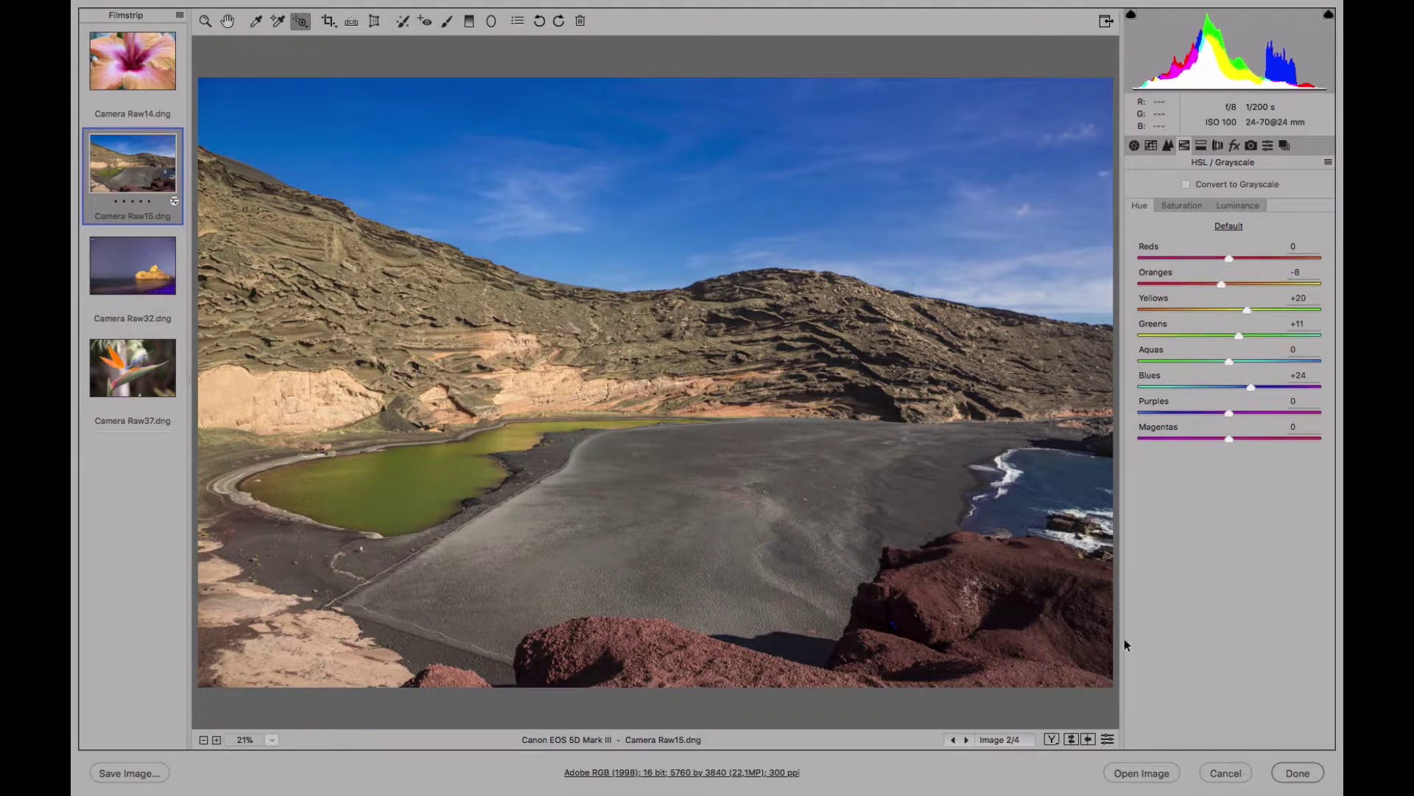
Step: Compare the landscape with and without its HSL adjustments by toggling the current settings against the defaults
{"action": "left_click", "coordinate": [1107, 740]}
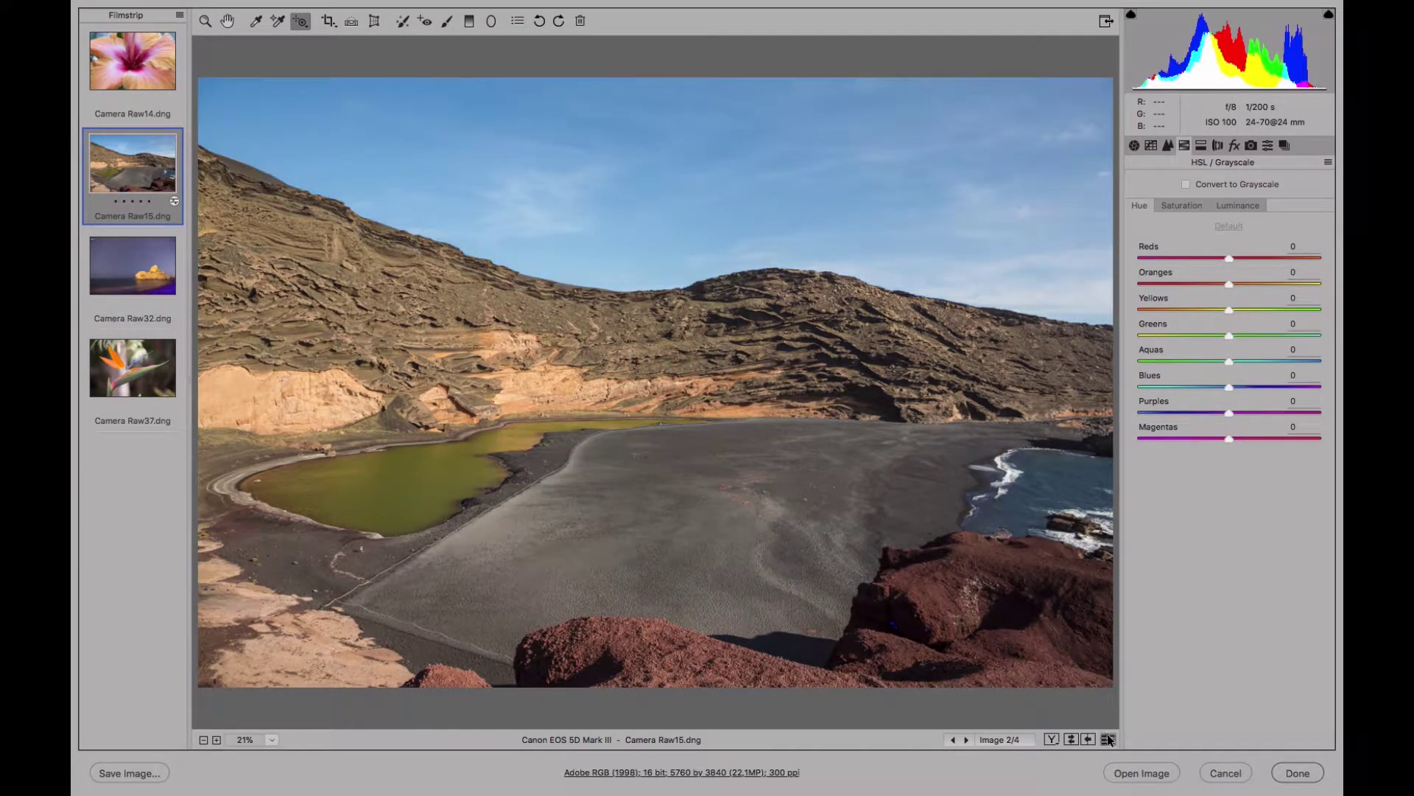
{"action": "left_click", "coordinate": [1108, 740]}
{"action": "left_click", "coordinate": [1108, 740]}
{"action": "left_click", "coordinate": [1108, 740]}
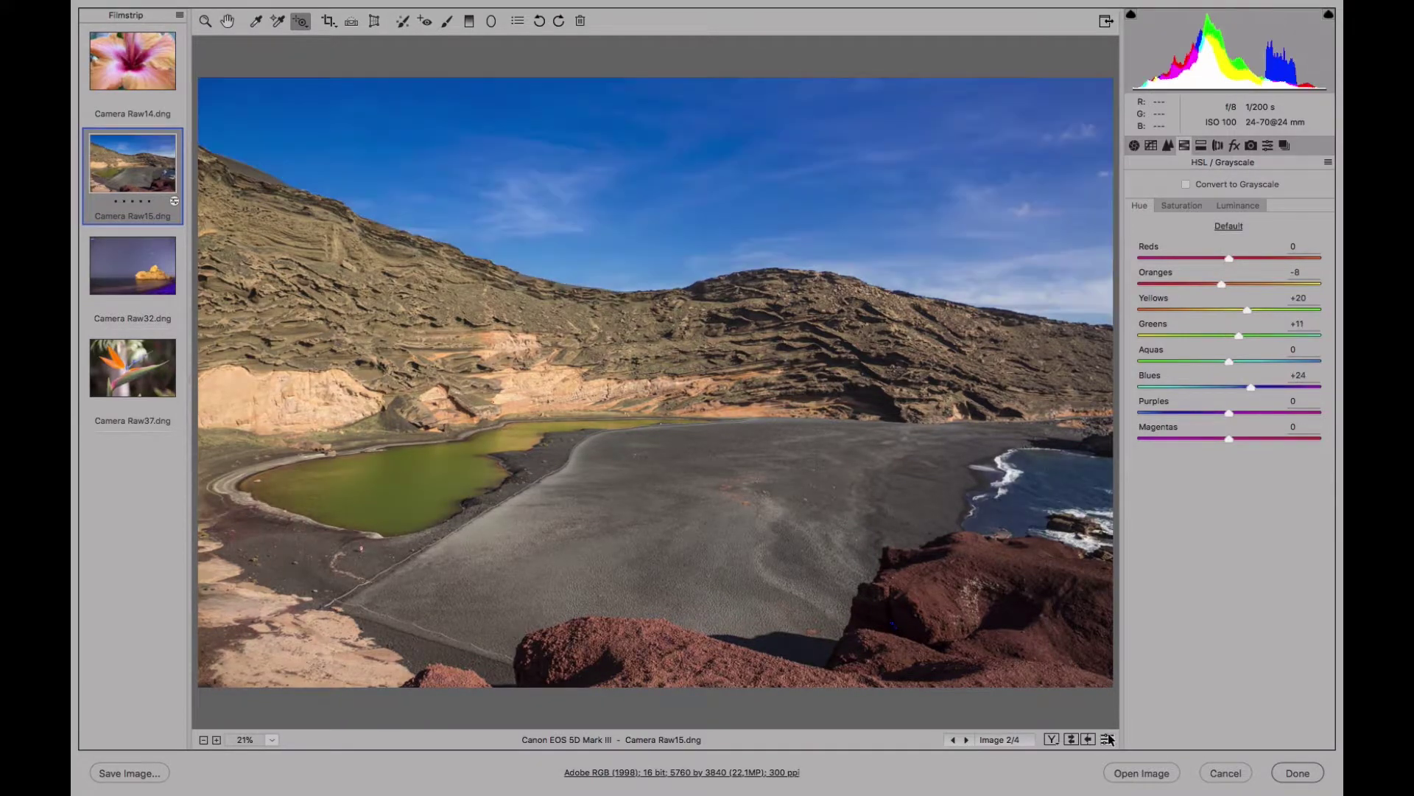
{"action": "left_click", "coordinate": [1108, 740]}
{"action": "left_click", "coordinate": [1108, 739]}
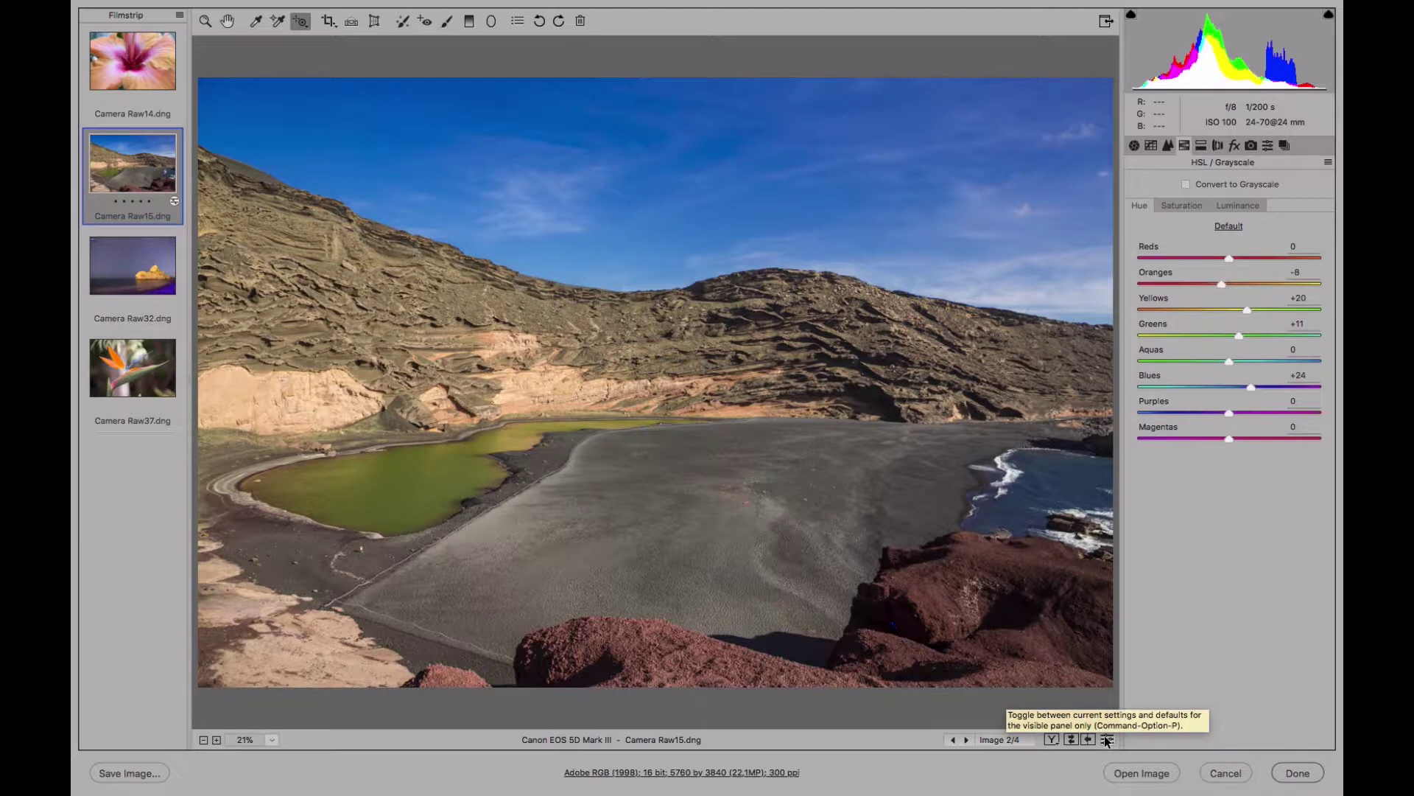
{"action": "left_click", "coordinate": [1107, 739]}
{"action": "left_click", "coordinate": [1106, 739]}
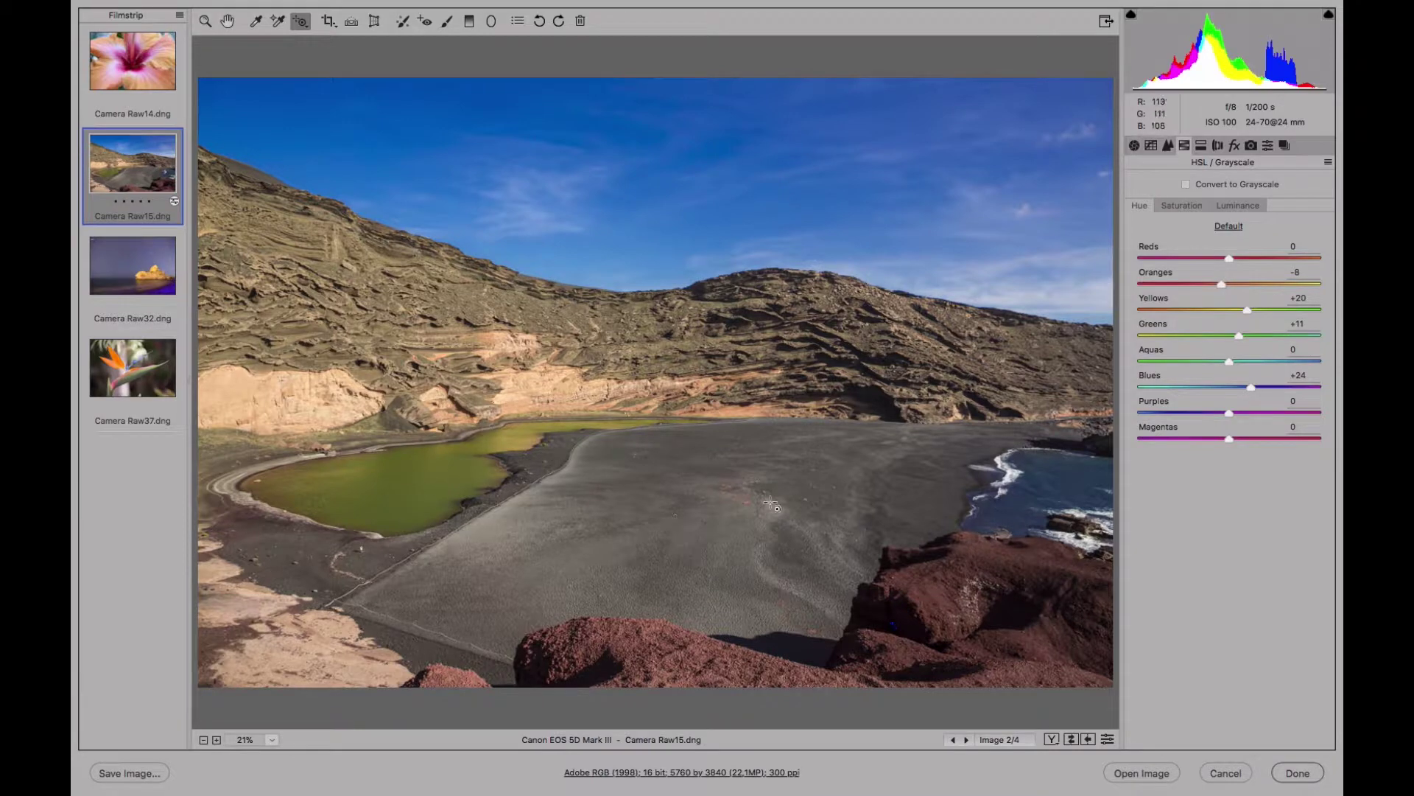
Step: Compare the original and developed landscape in the before/after views, return to the single view, and open the image's snapshots
{"action": "left_click", "coordinate": [1051, 739]}
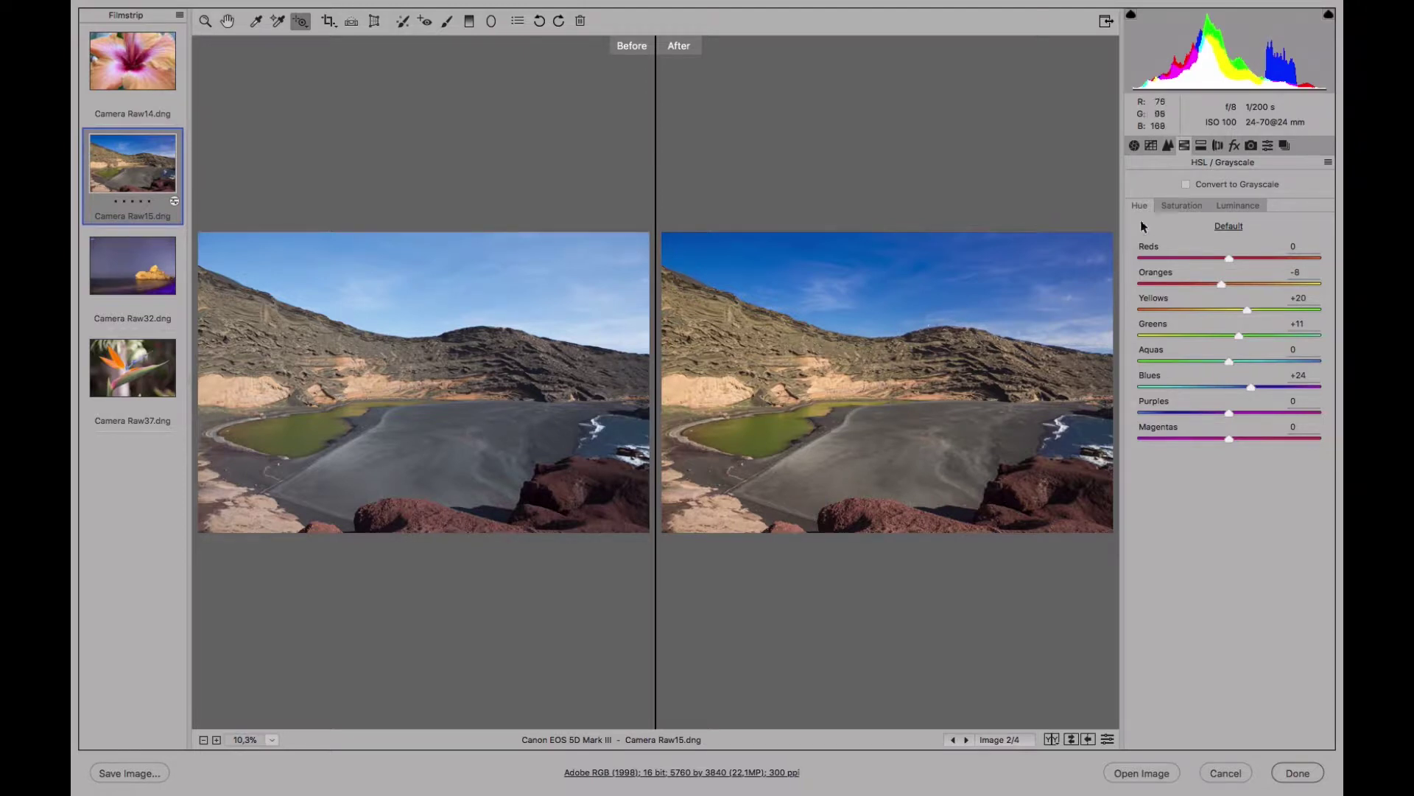
{"action": "left_click", "coordinate": [1284, 145]}
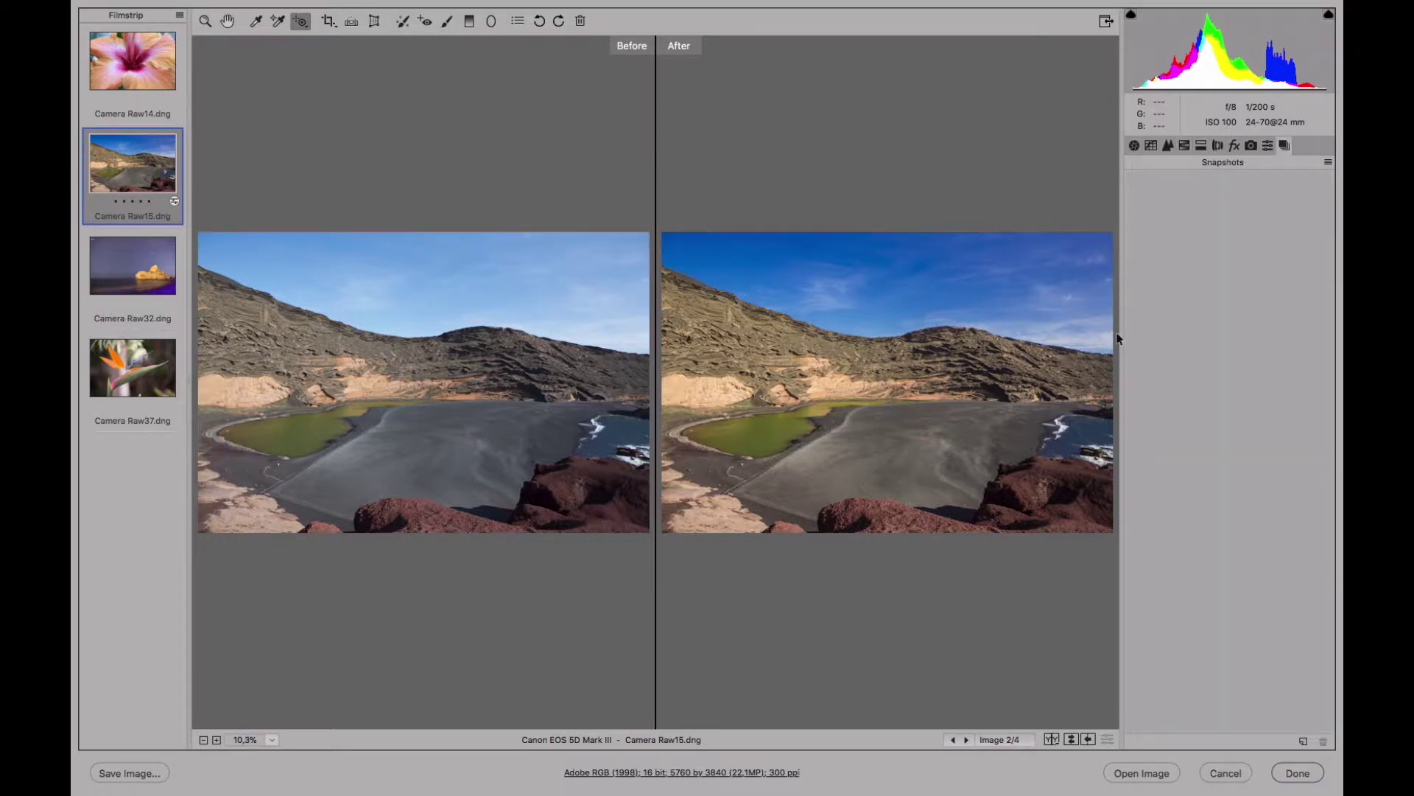
{"action": "left_click", "coordinate": [1050, 739]}
{"action": "left_click", "coordinate": [1050, 739]}
{"action": "left_click", "coordinate": [1051, 739]}
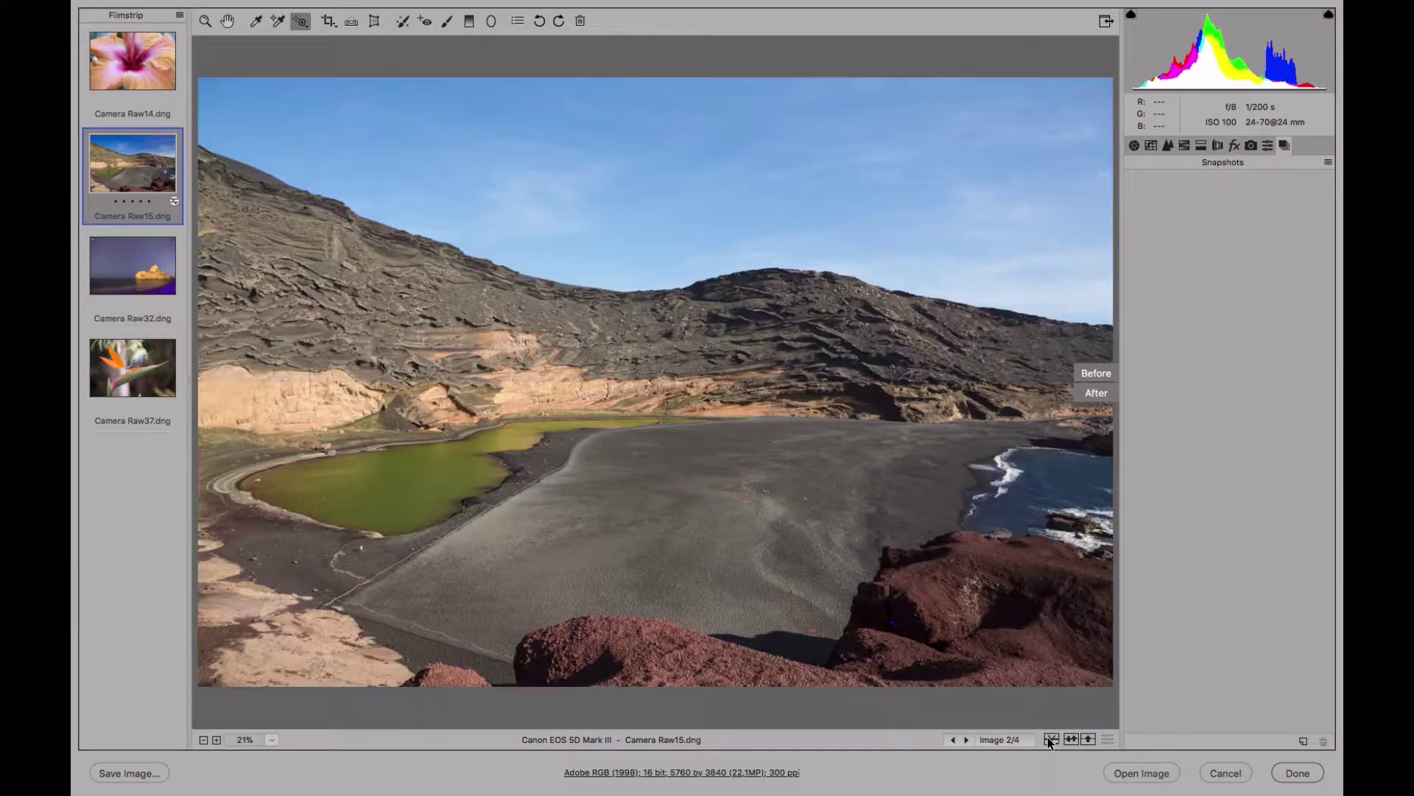
{"action": "left_click", "coordinate": [1051, 739]}
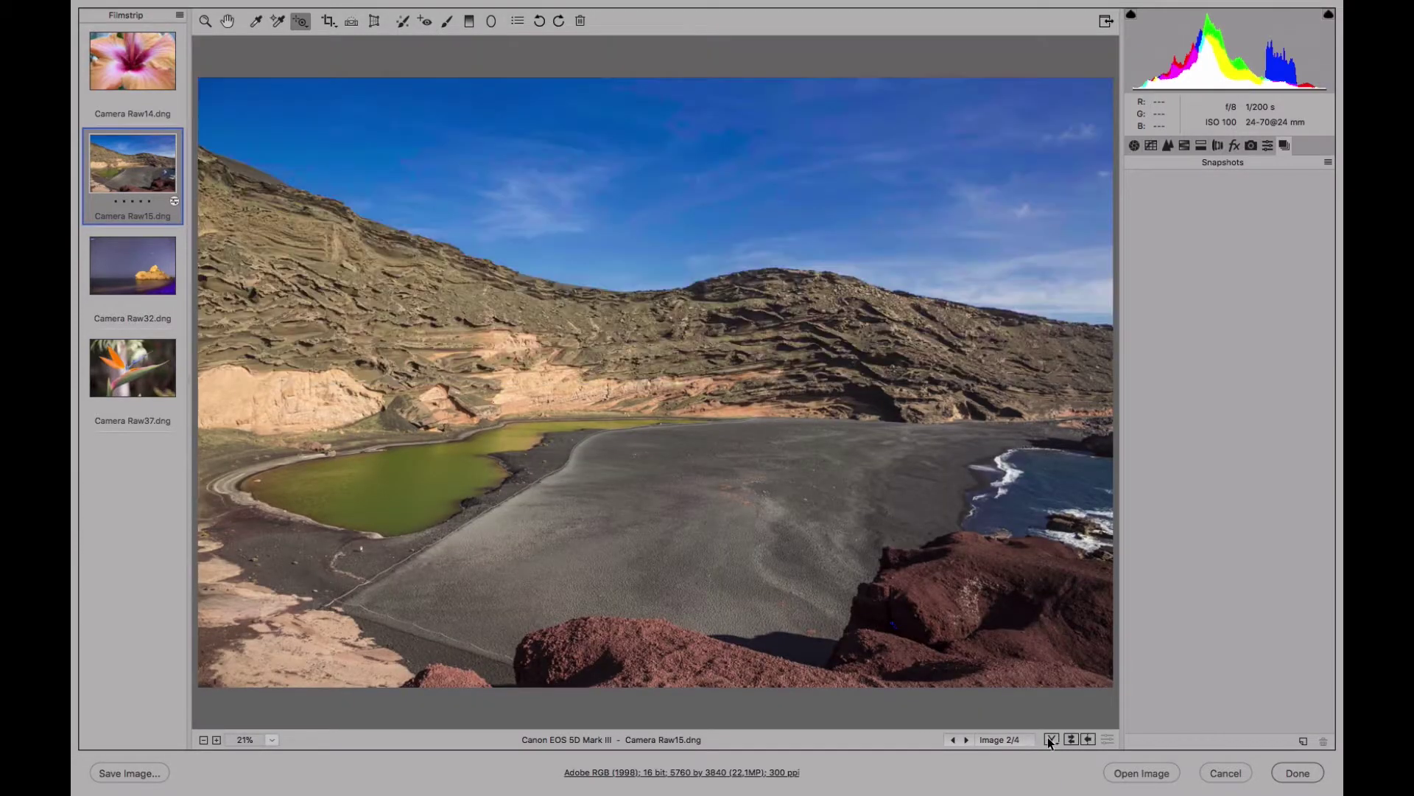
Step: Save the current development as a snapshot named "Revelada y HSL"
{"action": "left_click", "coordinate": [1303, 740]}
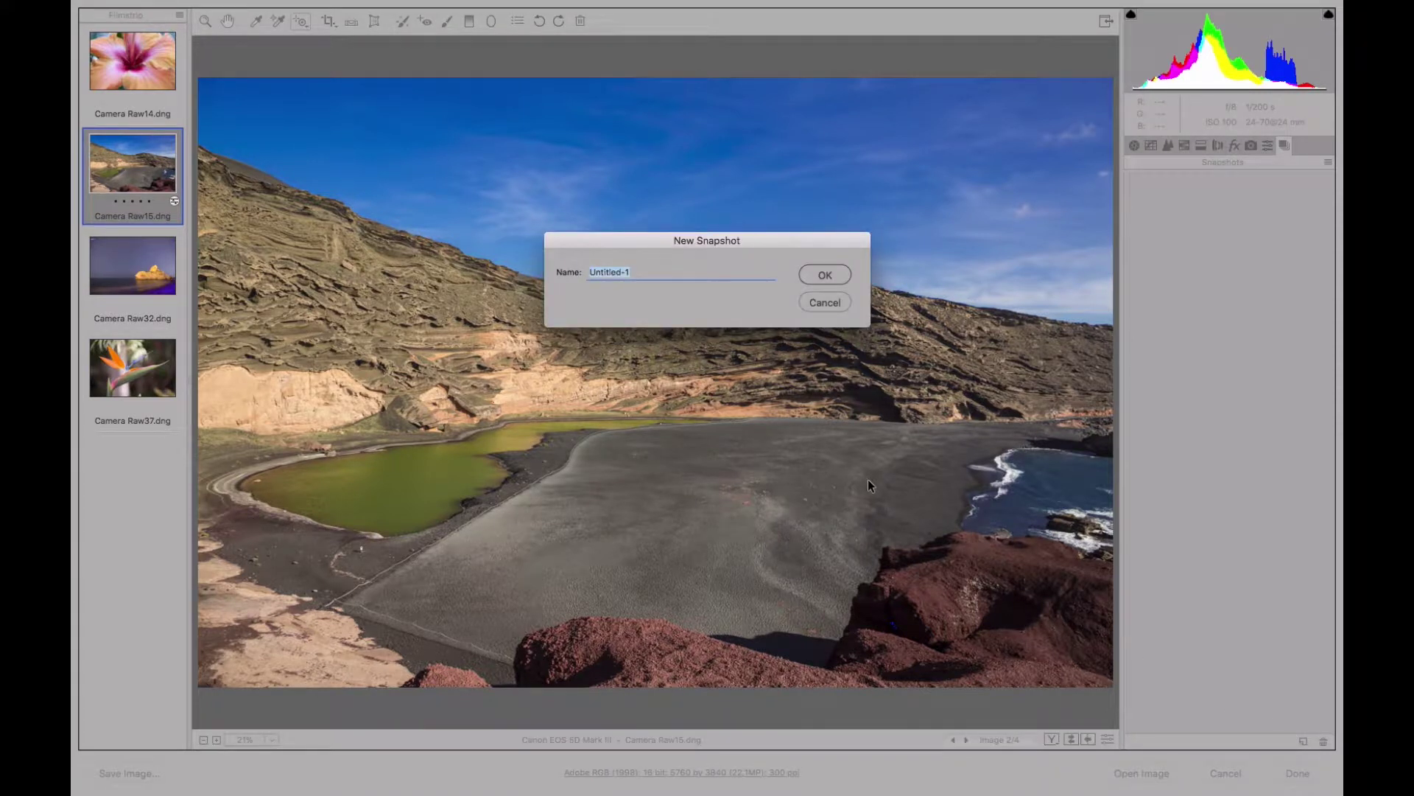
{"action": "type", "text": "Revelada y HSL"}
{"action": "left_click", "coordinate": [825, 275]}
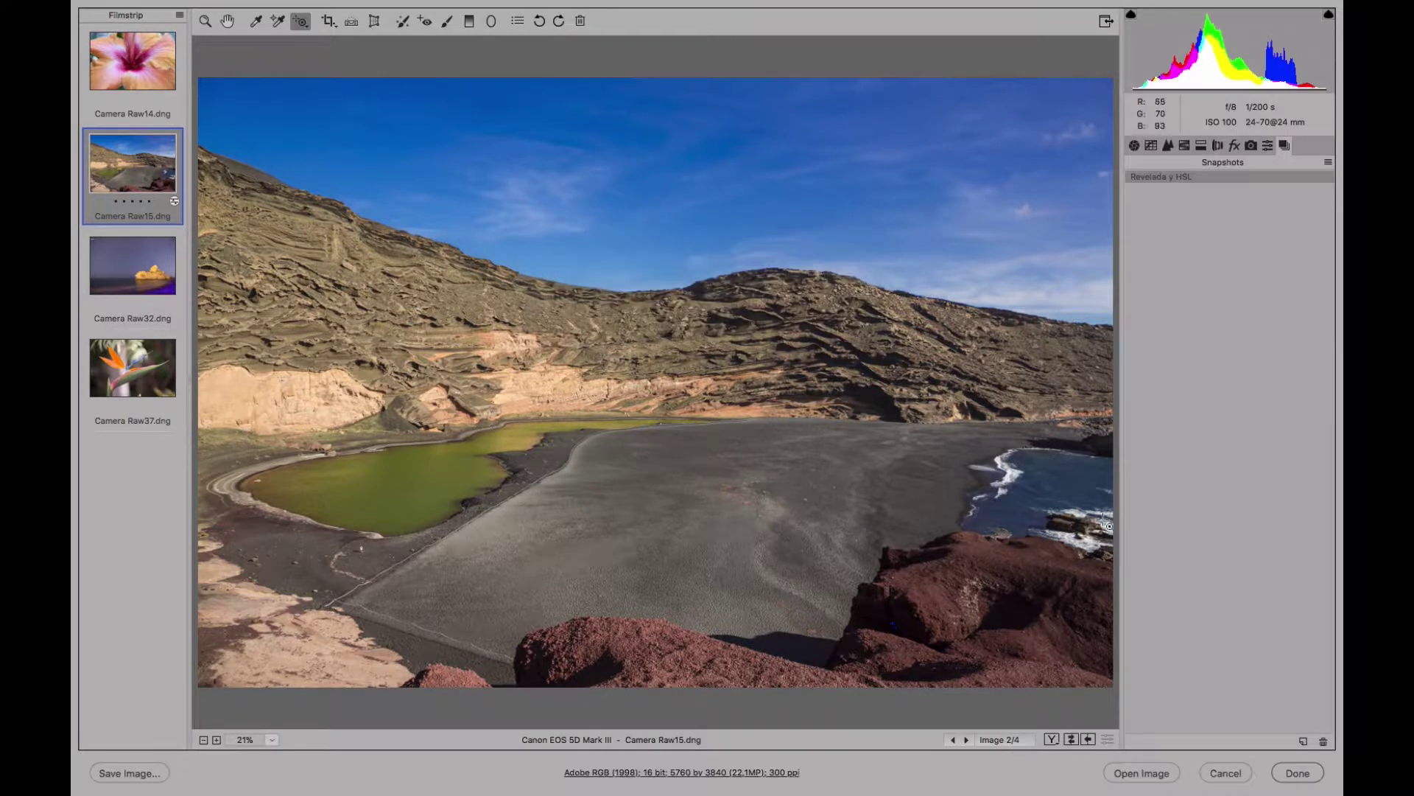
Step: Reset the landscape to Camera Raw Defaults and save that state as a snapshot named "Original"
{"action": "left_click", "coordinate": [1329, 162]}
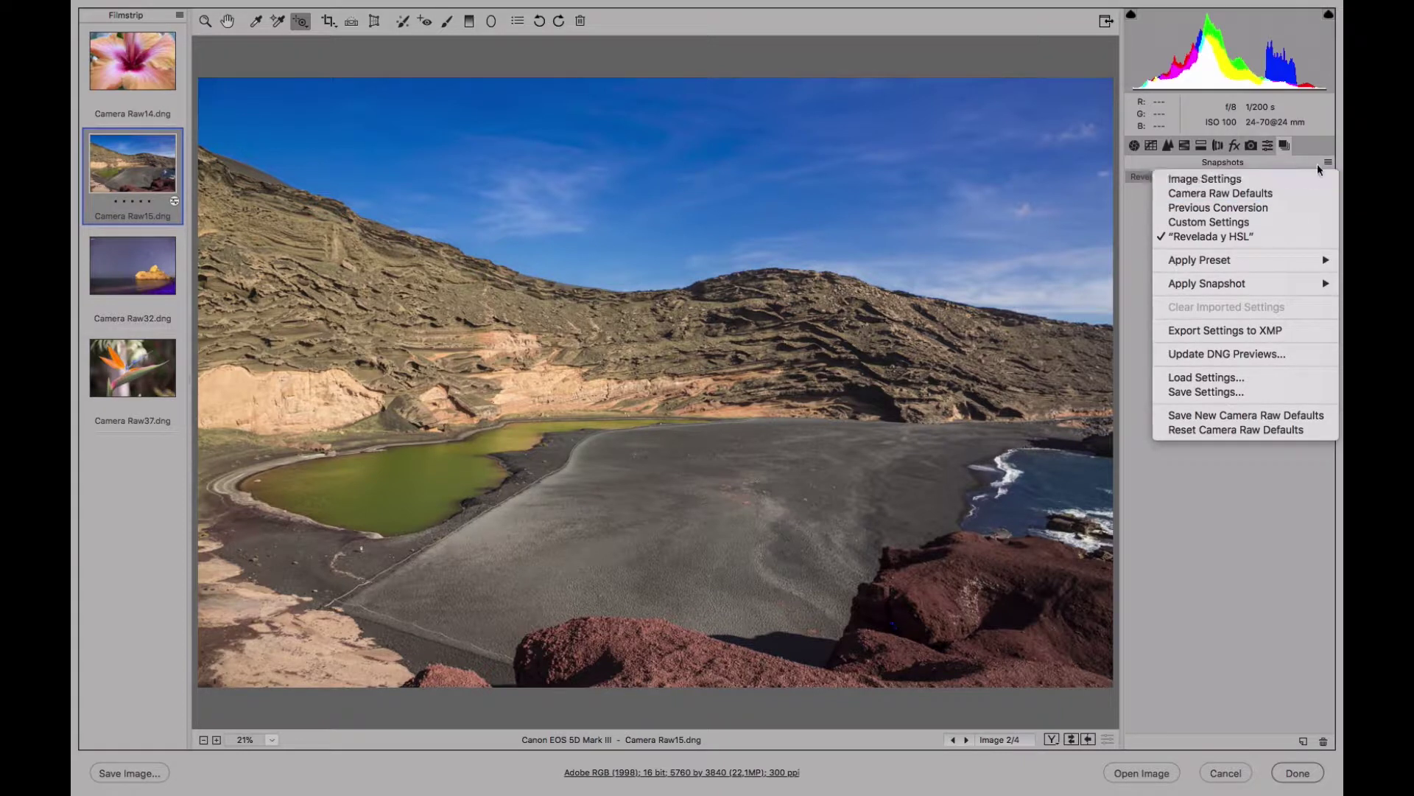
{"action": "left_click", "coordinate": [1284, 193]}
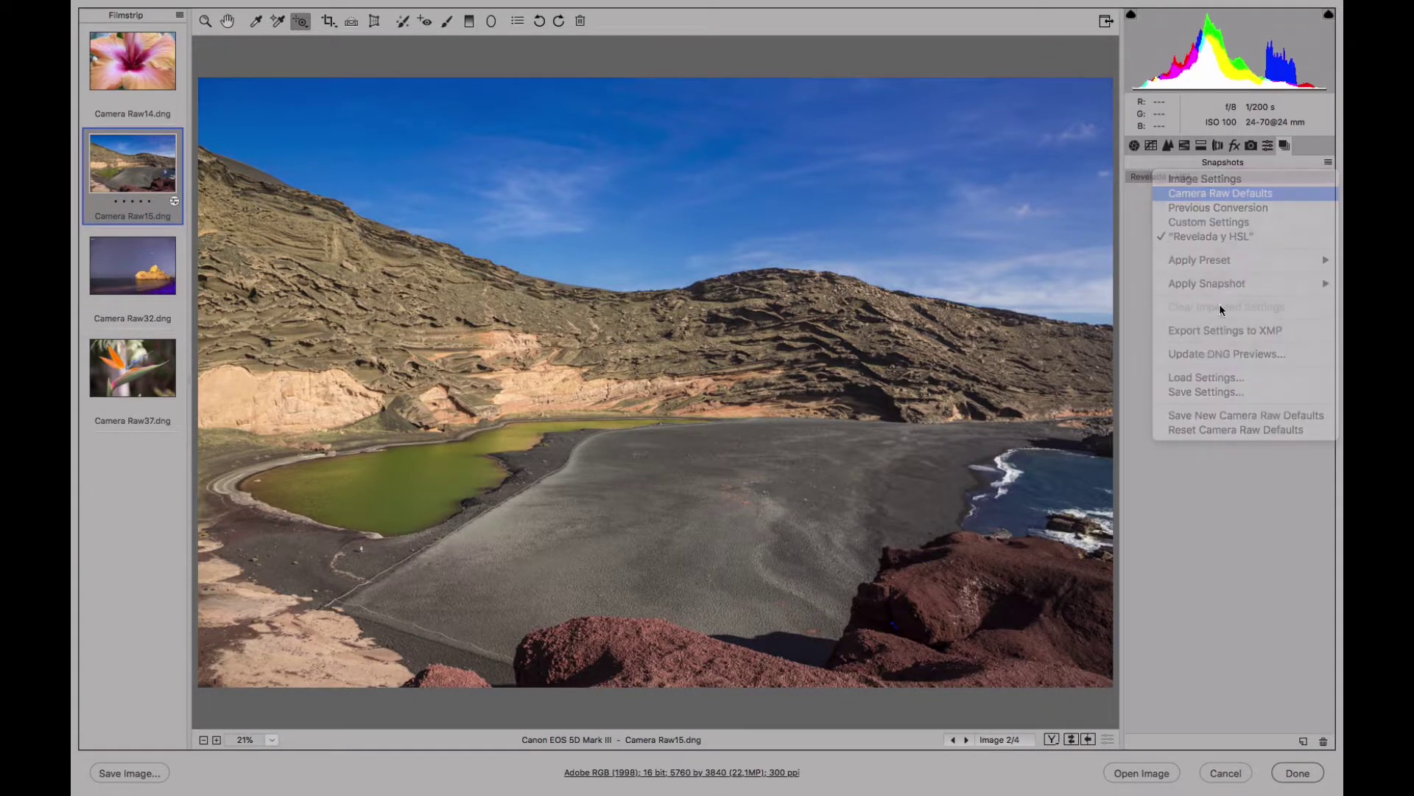
{"action": "left_click", "coordinate": [1303, 742]}
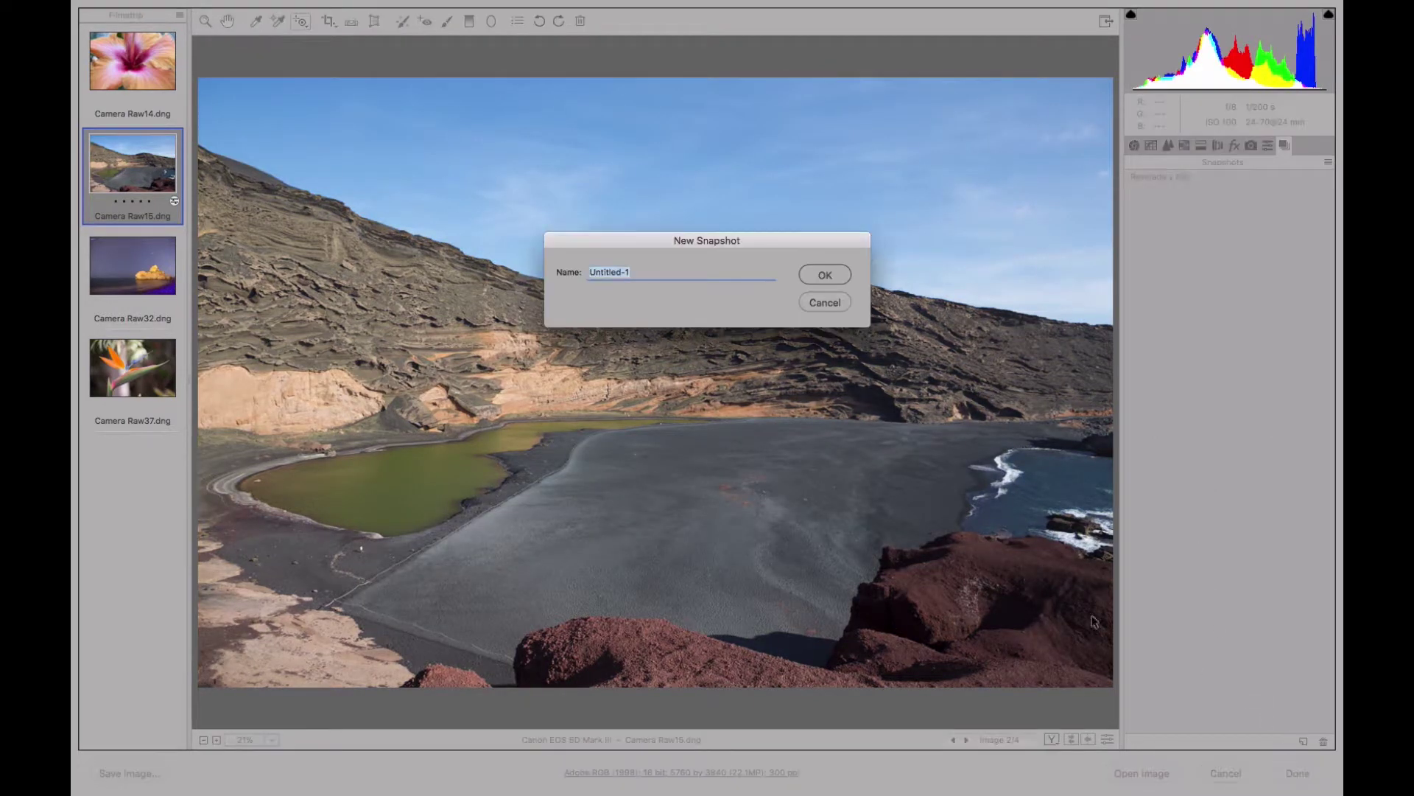
{"action": "type", "text": "Original"}
{"action": "left_click", "coordinate": [825, 276]}
Step: Compare the "Original" and "Revelada y HSL" snapshots by alternating between them, finishing with "Revelada y HSL" applied
{"action": "left_click", "coordinate": [1168, 190]}
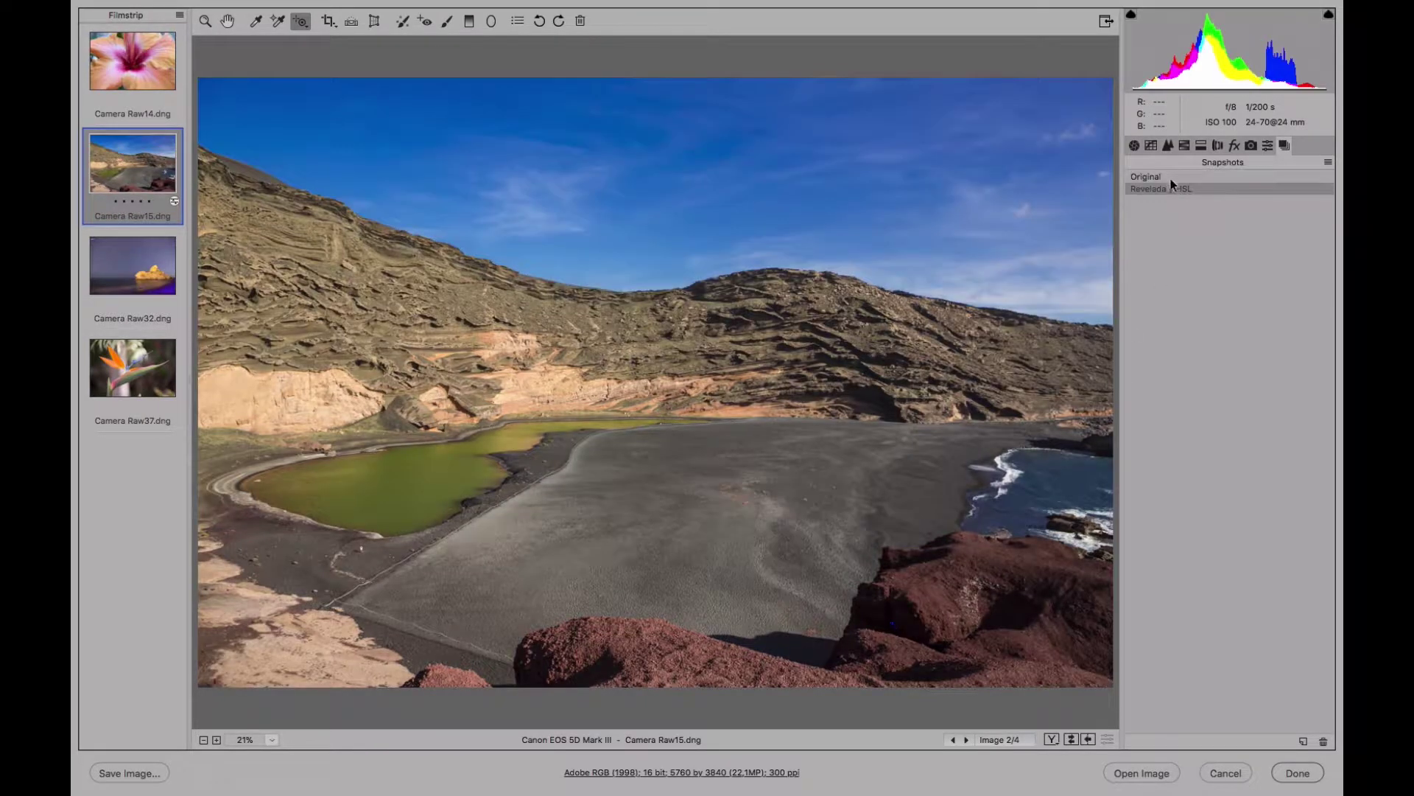
{"action": "left_click", "coordinate": [1174, 178]}
{"action": "left_click", "coordinate": [1174, 189]}
{"action": "left_click", "coordinate": [1174, 176]}
{"action": "left_click", "coordinate": [1179, 189]}
{"action": "left_click", "coordinate": [1183, 178]}
{"action": "left_click", "coordinate": [1183, 189]}
Step: Switch to the bird-of-paradise flower image Camera Raw37.dng and show its Camera Calibration settings
{"action": "left_click", "coordinate": [147, 391]}
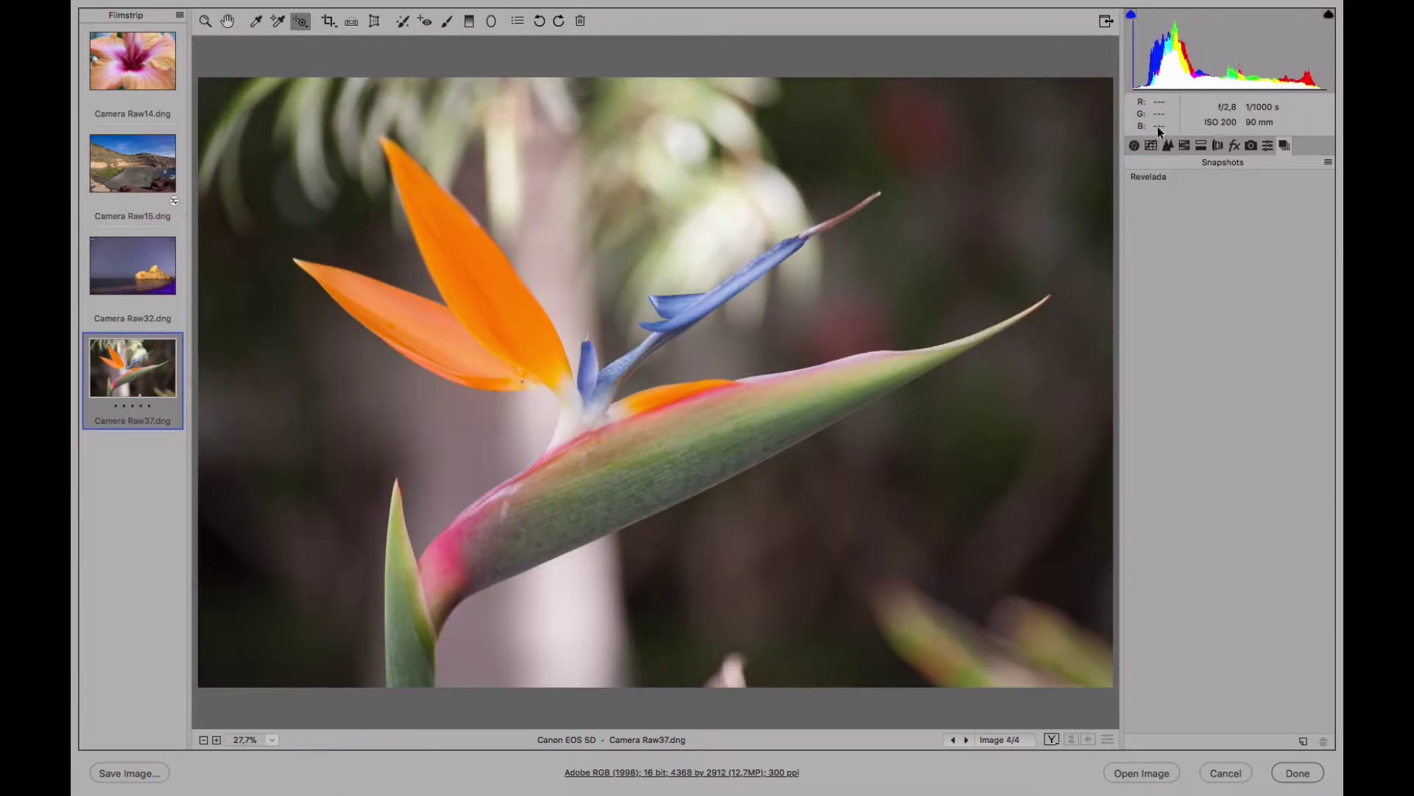
{"action": "left_click", "coordinate": [1134, 145]}
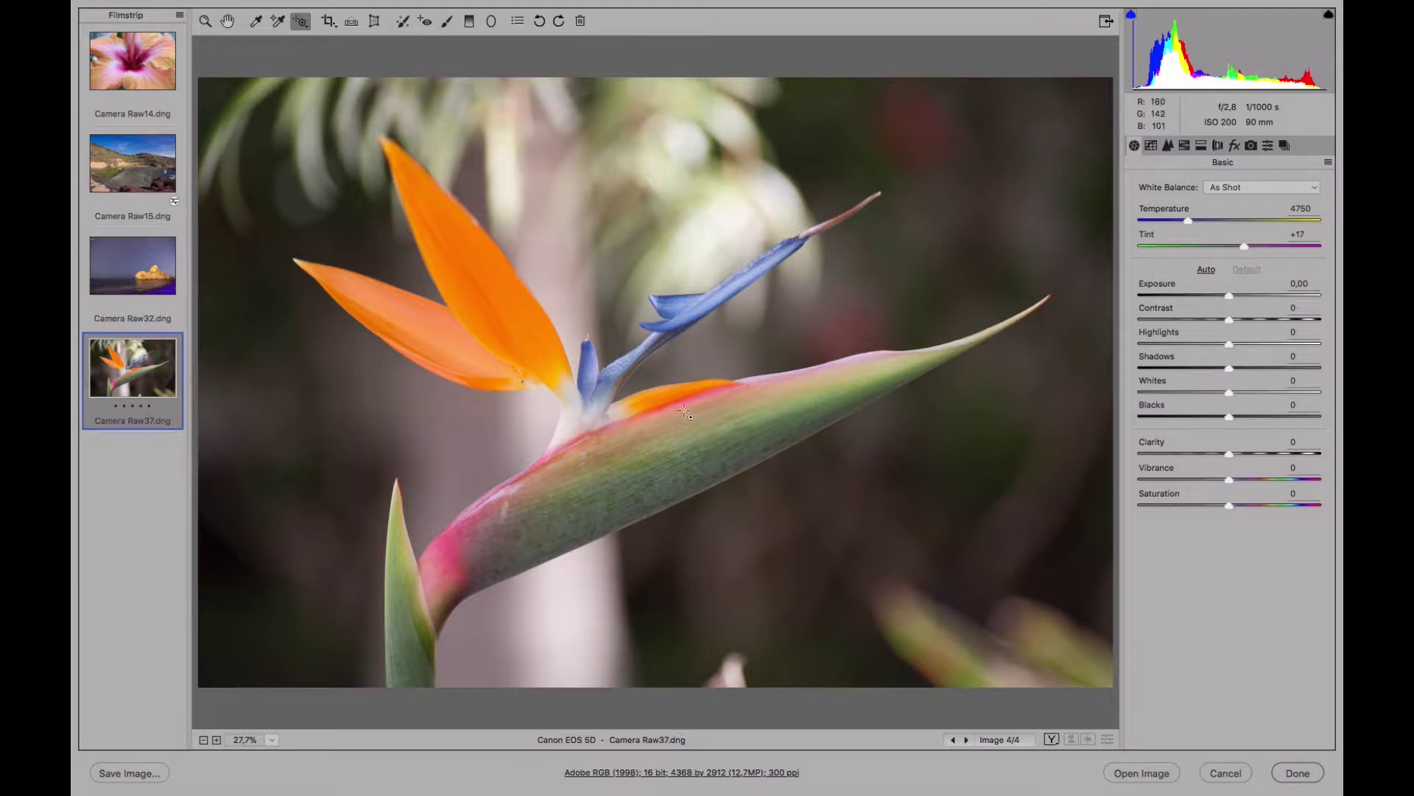
{"action": "left_click", "coordinate": [1185, 146]}
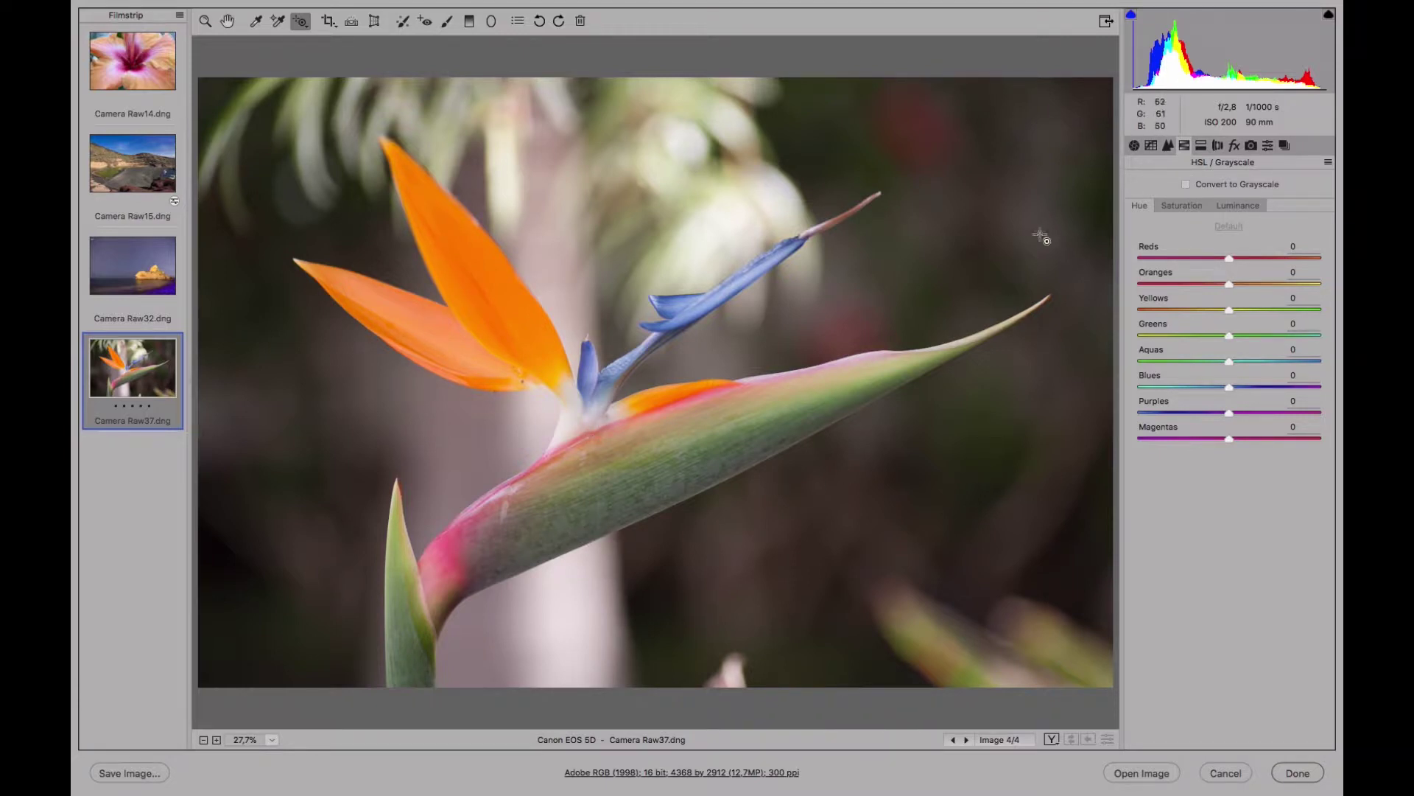
{"action": "left_click", "coordinate": [1252, 147]}
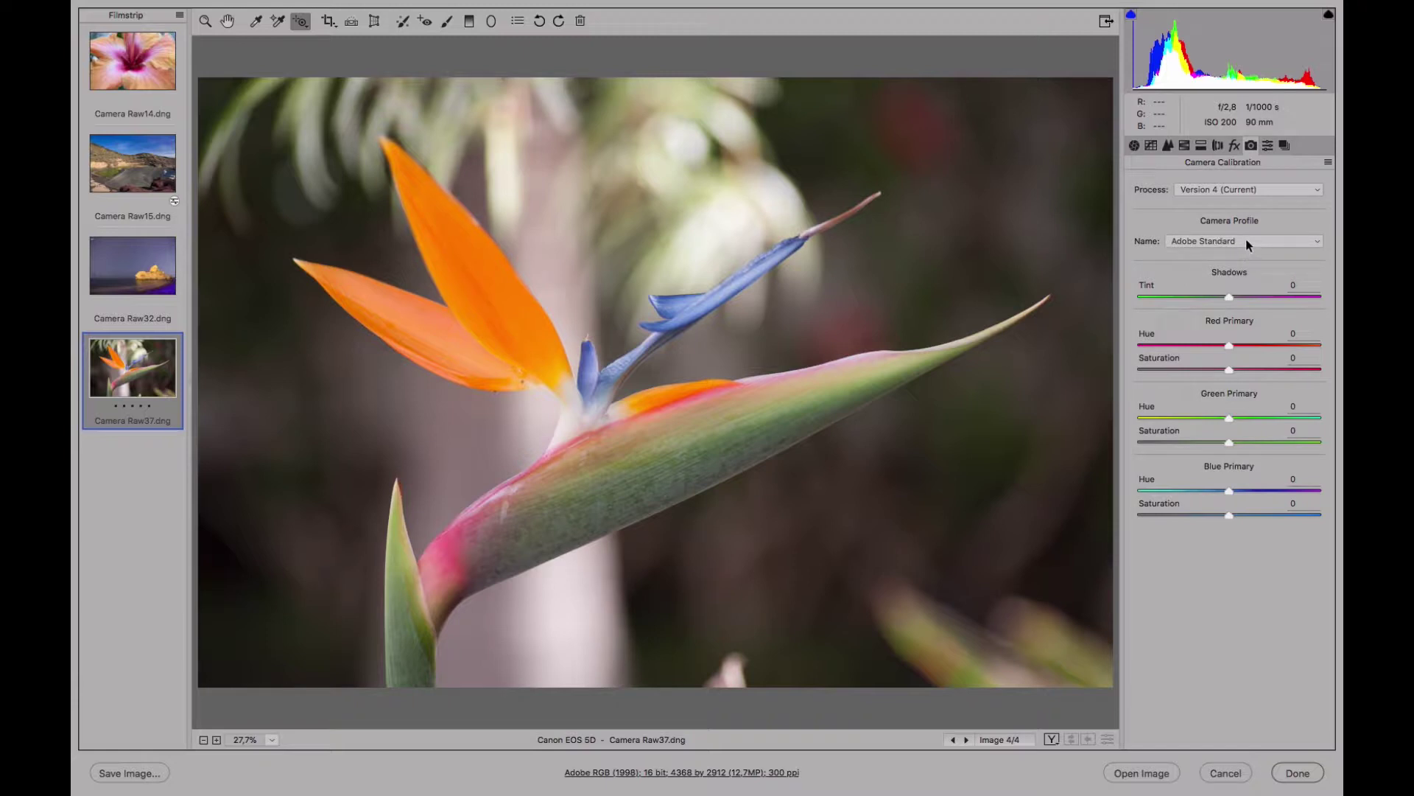
Step: Try the Camera Standard, Landscape, Faithful, Neutral and Portrait profiles on the flower, and return to Adobe Standard
{"action": "left_click", "coordinate": [1316, 240]}
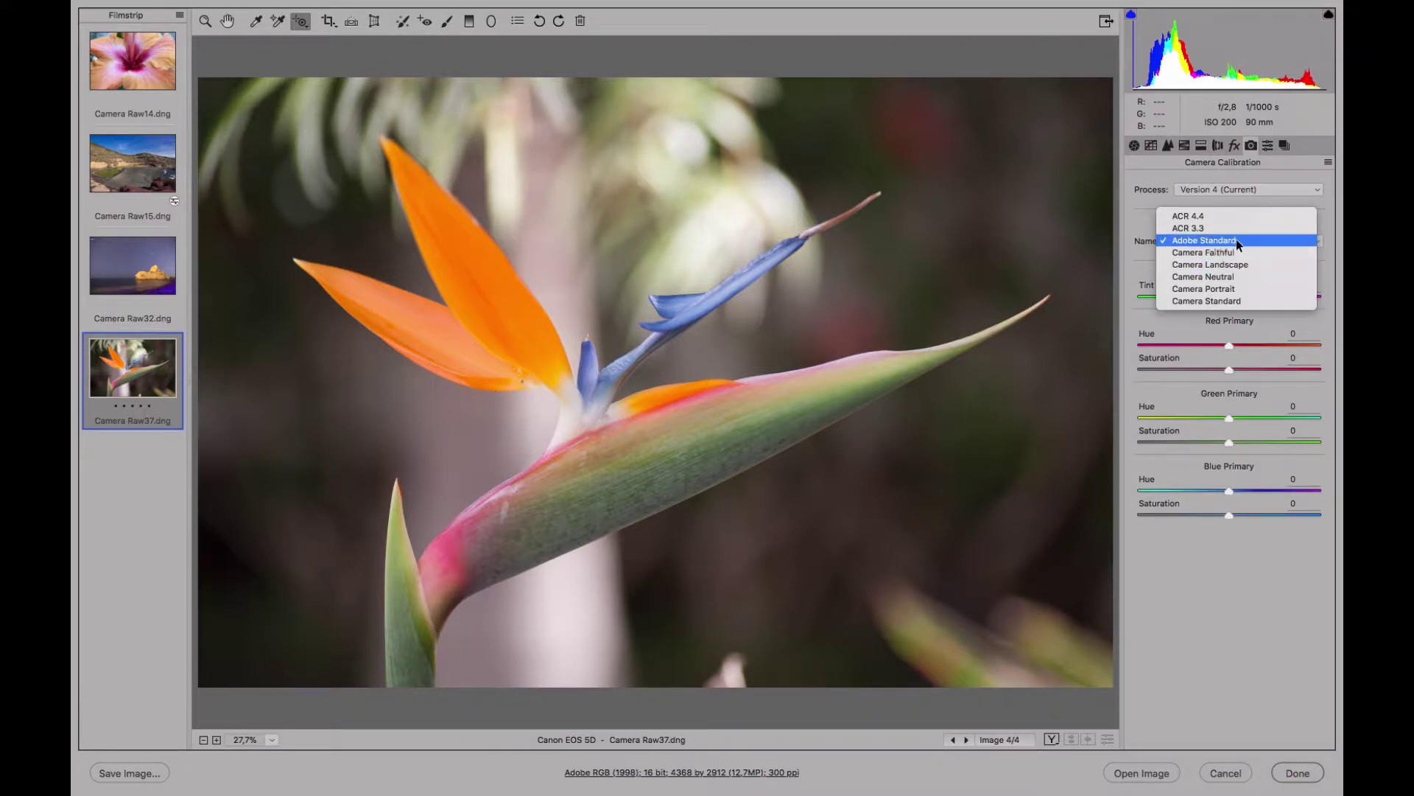
{"action": "left_click", "coordinate": [1240, 300]}
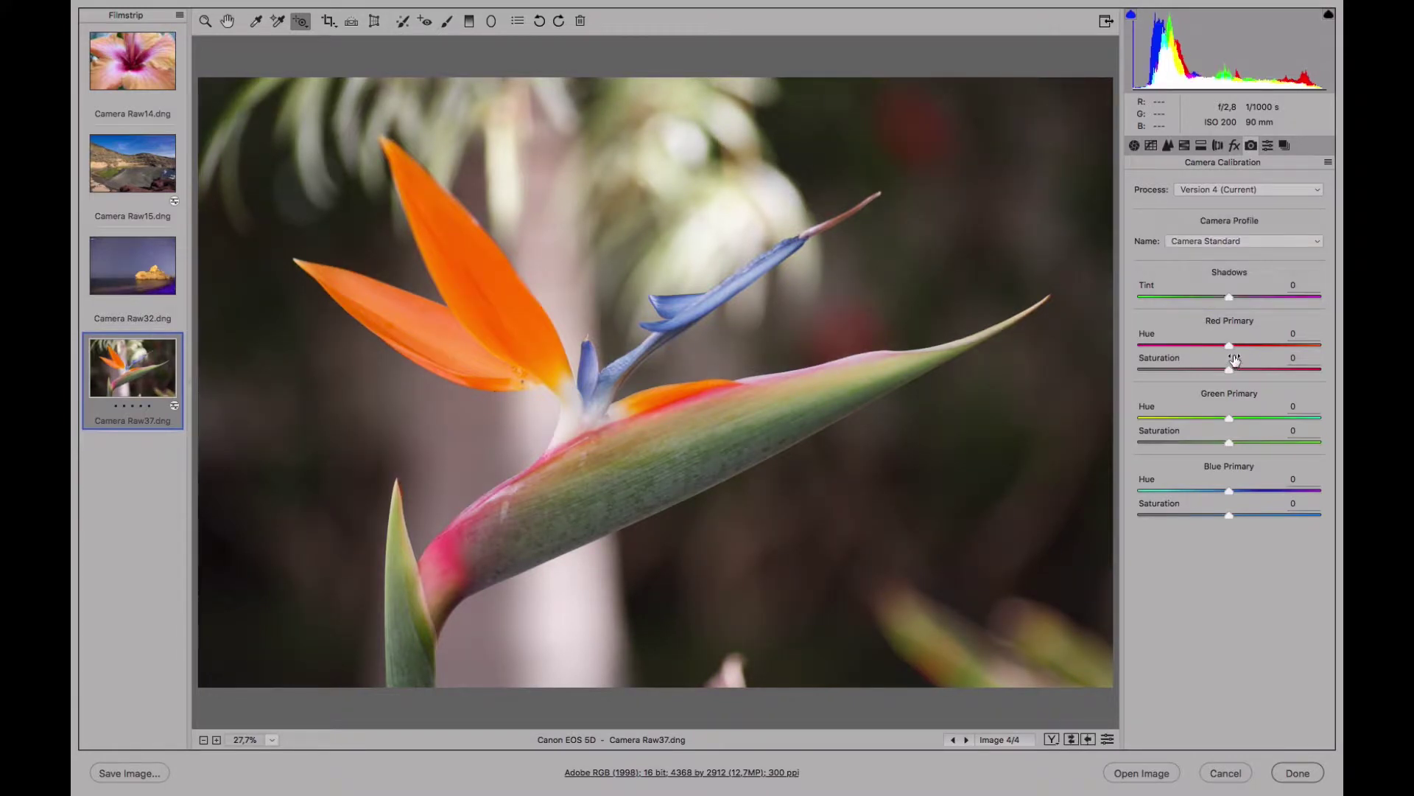
{"action": "left_click", "coordinate": [1250, 241]}
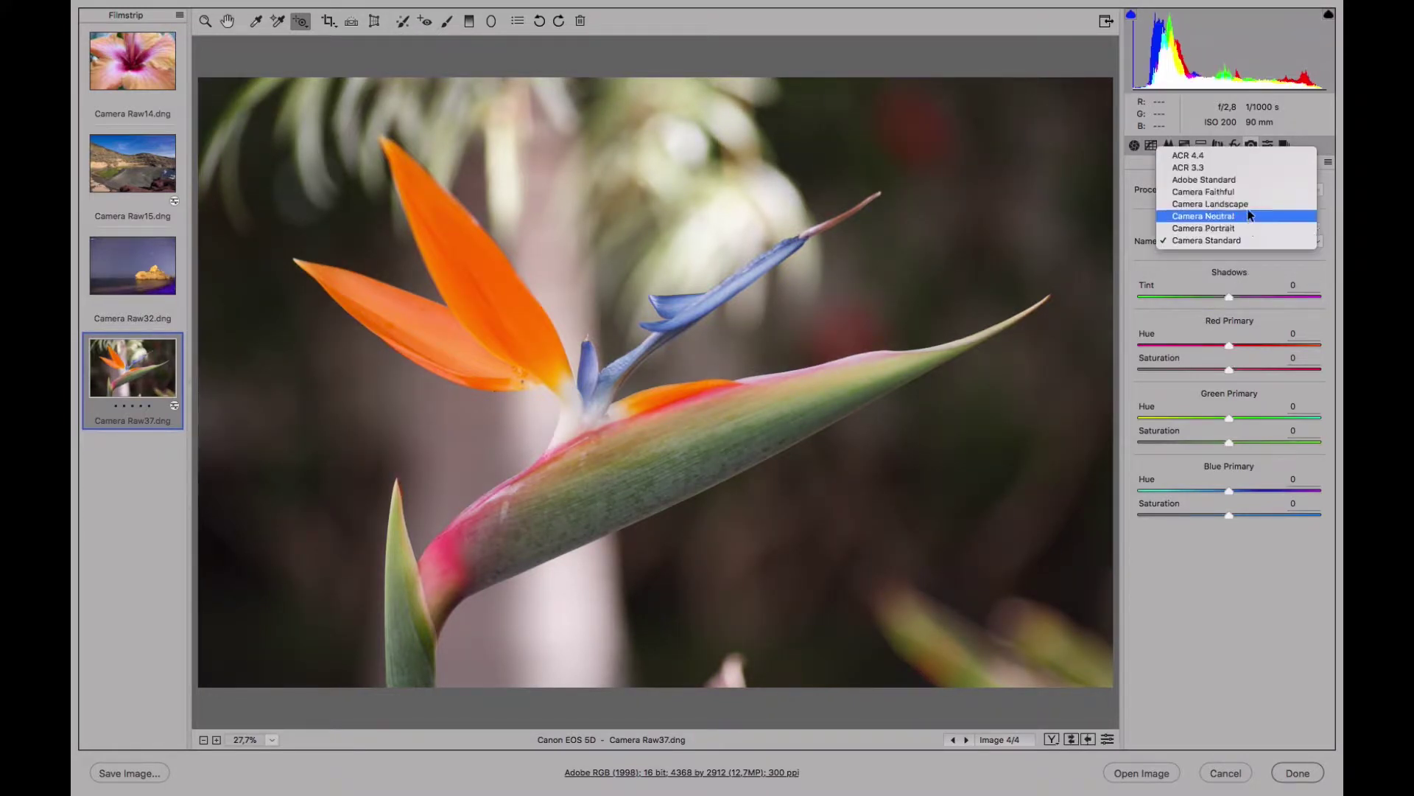
{"action": "left_click", "coordinate": [1250, 209]}
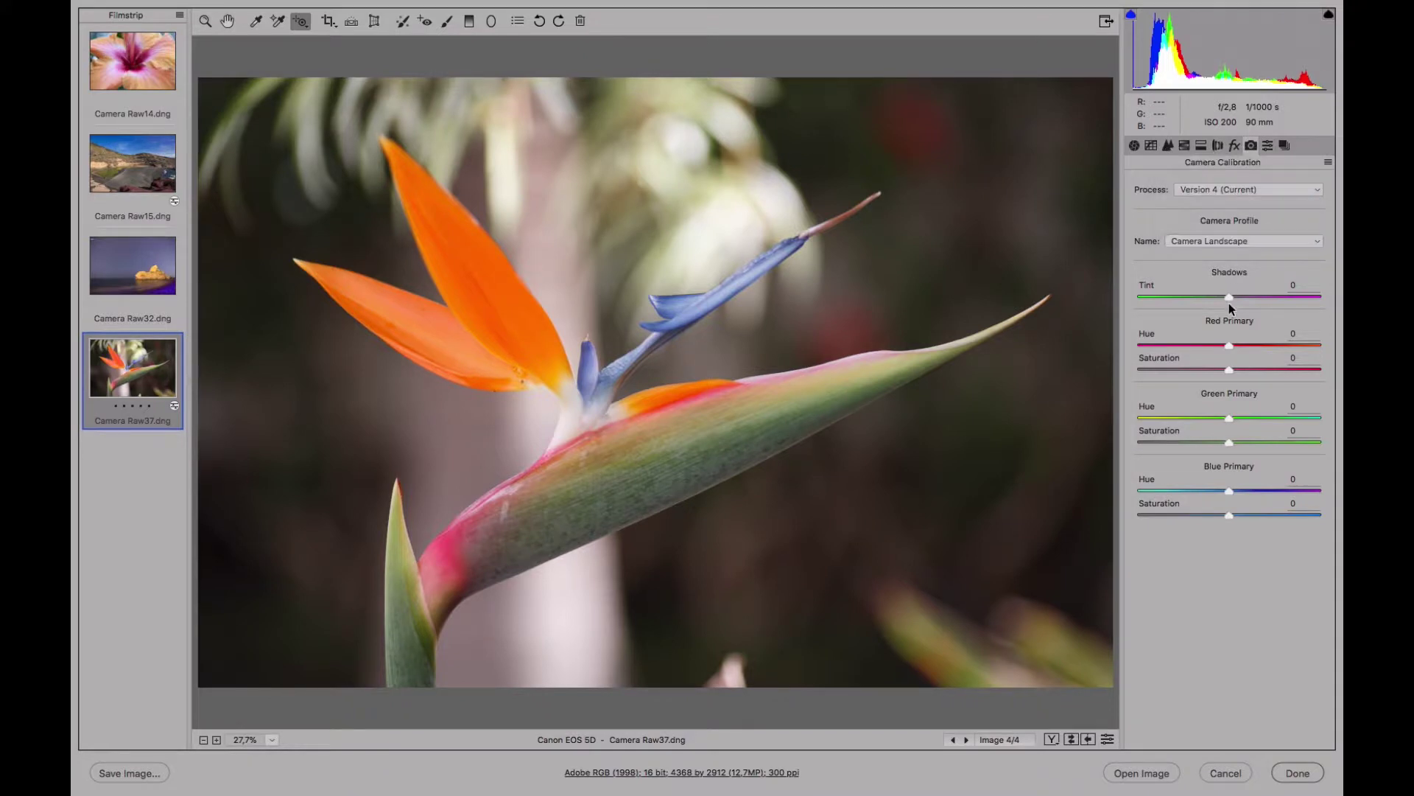
{"action": "left_click", "coordinate": [1243, 243]}
{"action": "left_click", "coordinate": [1242, 229]}
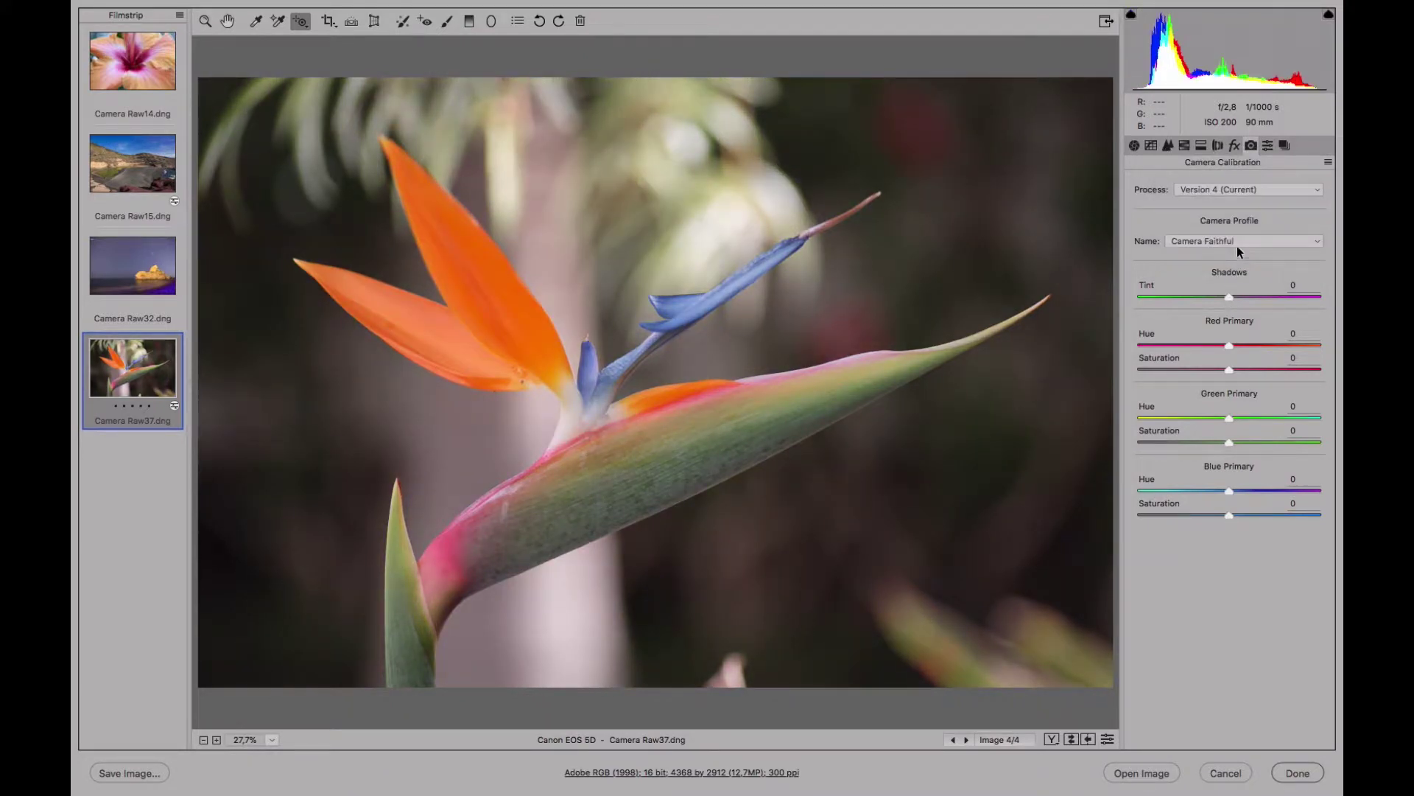
{"action": "left_click", "coordinate": [1242, 233]}
{"action": "left_click", "coordinate": [1243, 262]}
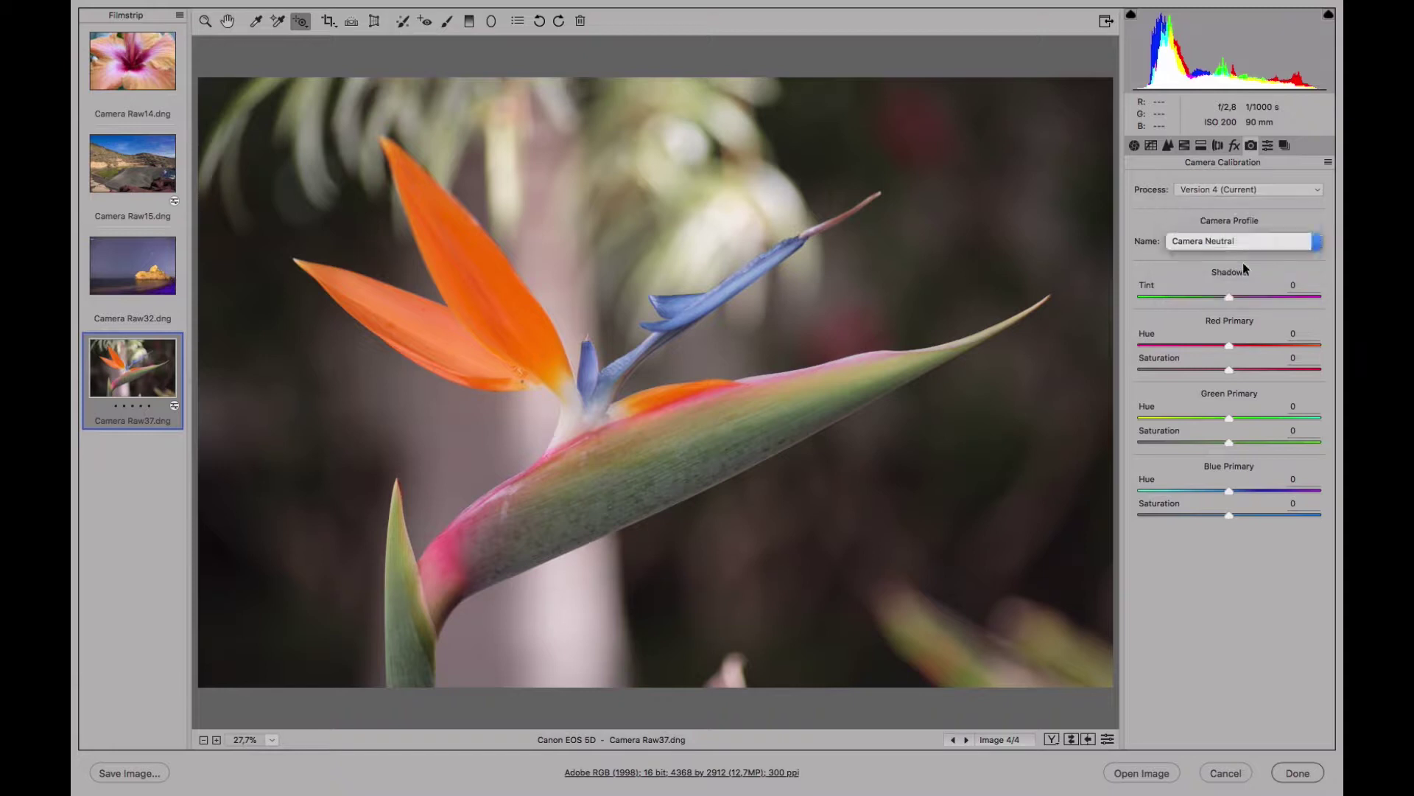
{"action": "left_click", "coordinate": [1243, 240]}
{"action": "left_click", "coordinate": [1242, 253]}
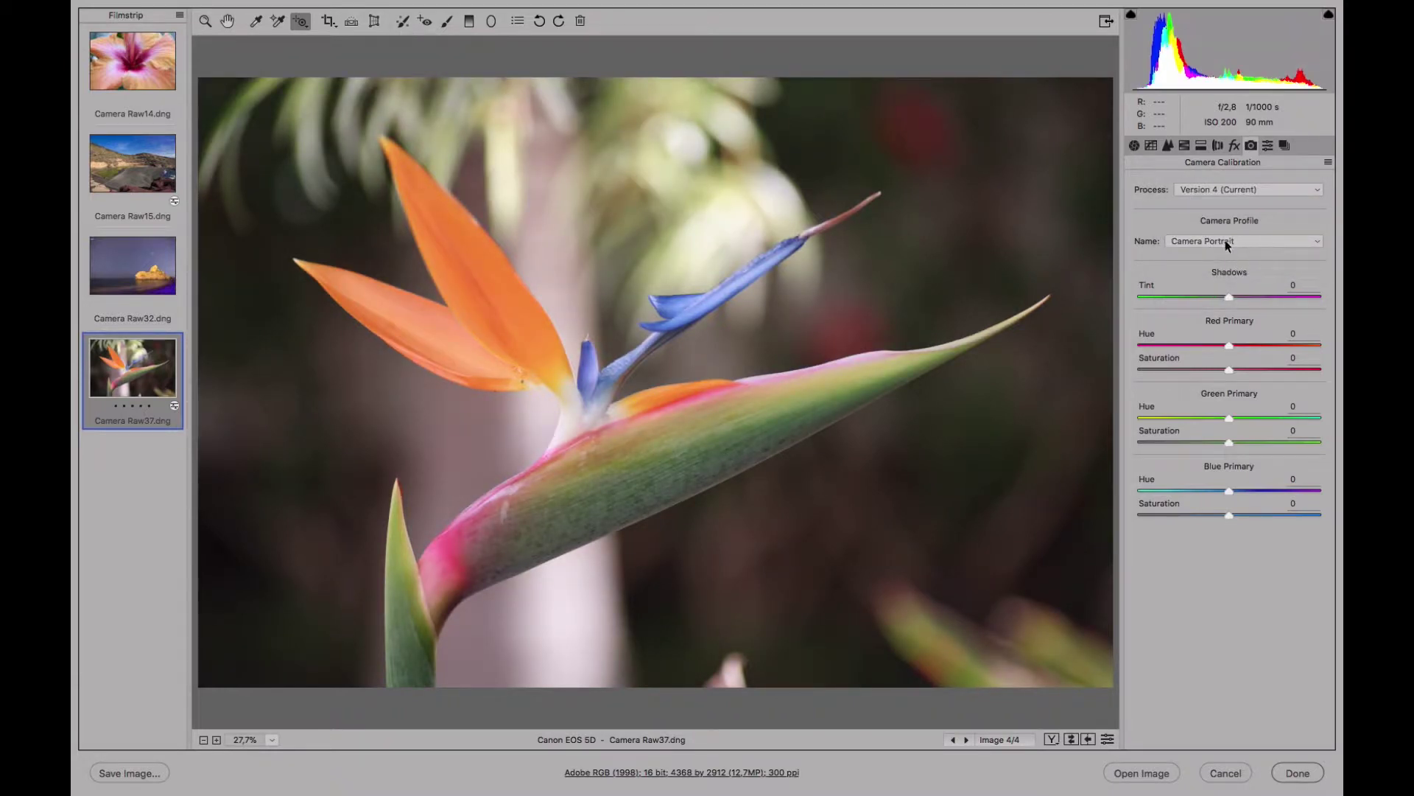
{"action": "left_click", "coordinate": [1232, 238]}
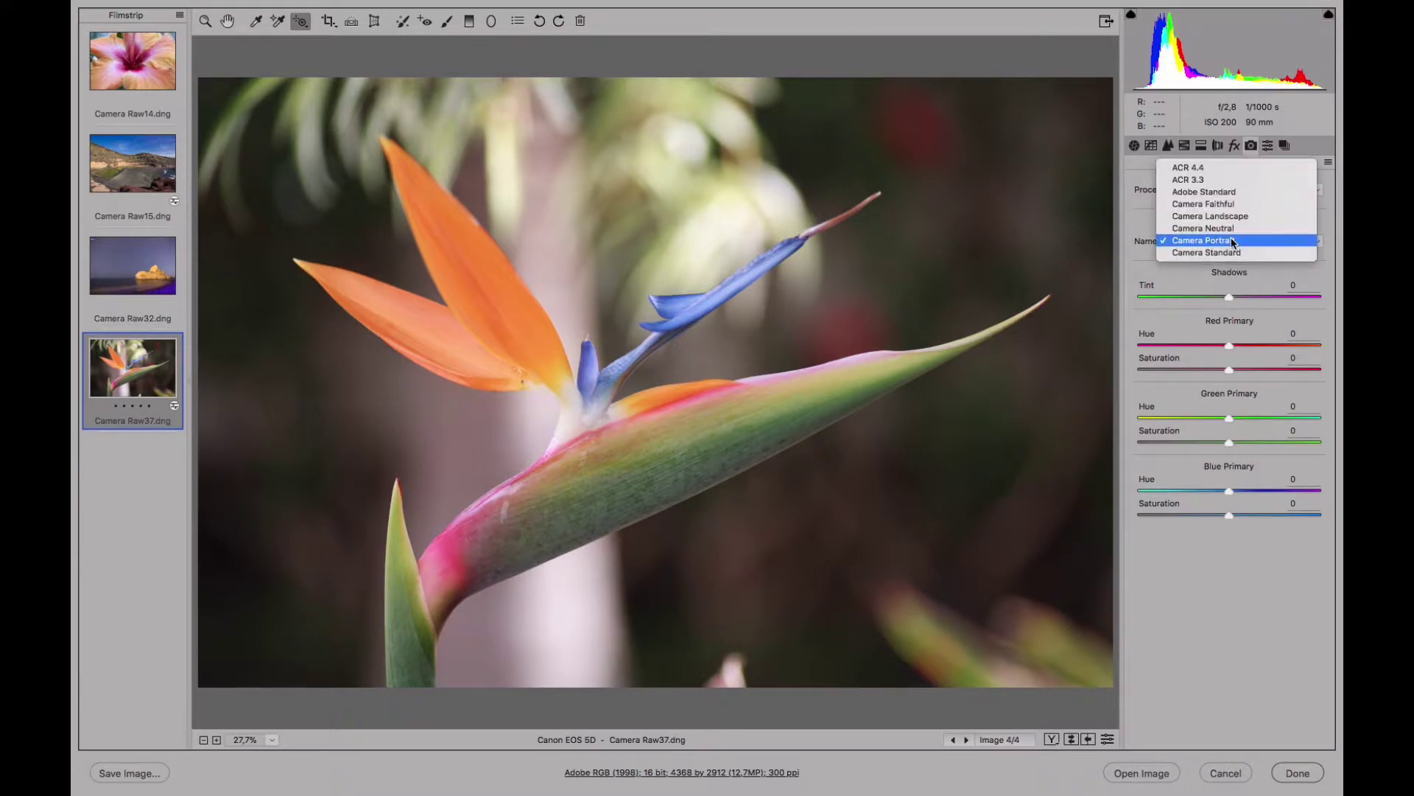
{"action": "left_click", "coordinate": [1210, 191]}
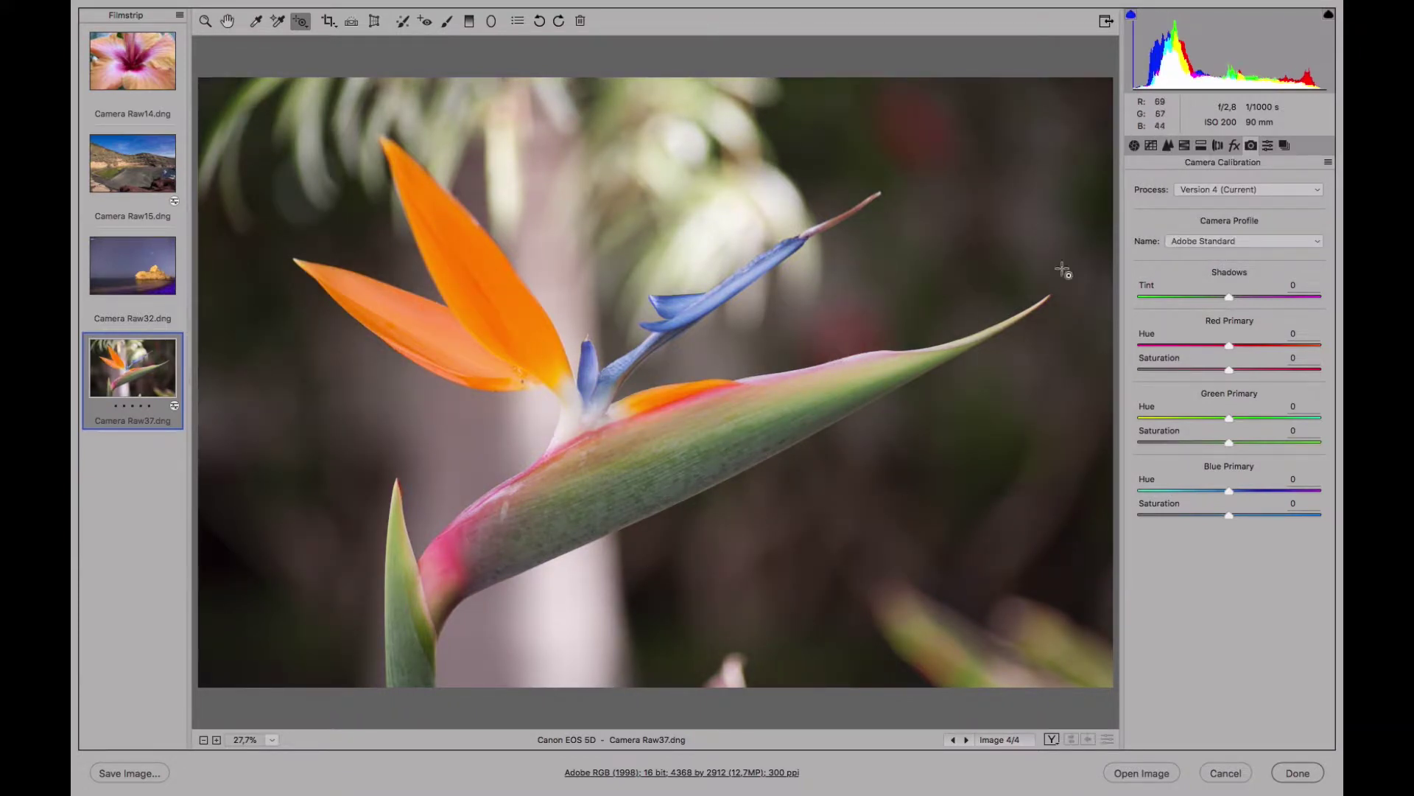
Step: Apply the Camera Neutral profile and set the Shadows tint to +1, Red Primary hue to -6 and its saturation to +8
{"action": "left_click", "coordinate": [1250, 242]}
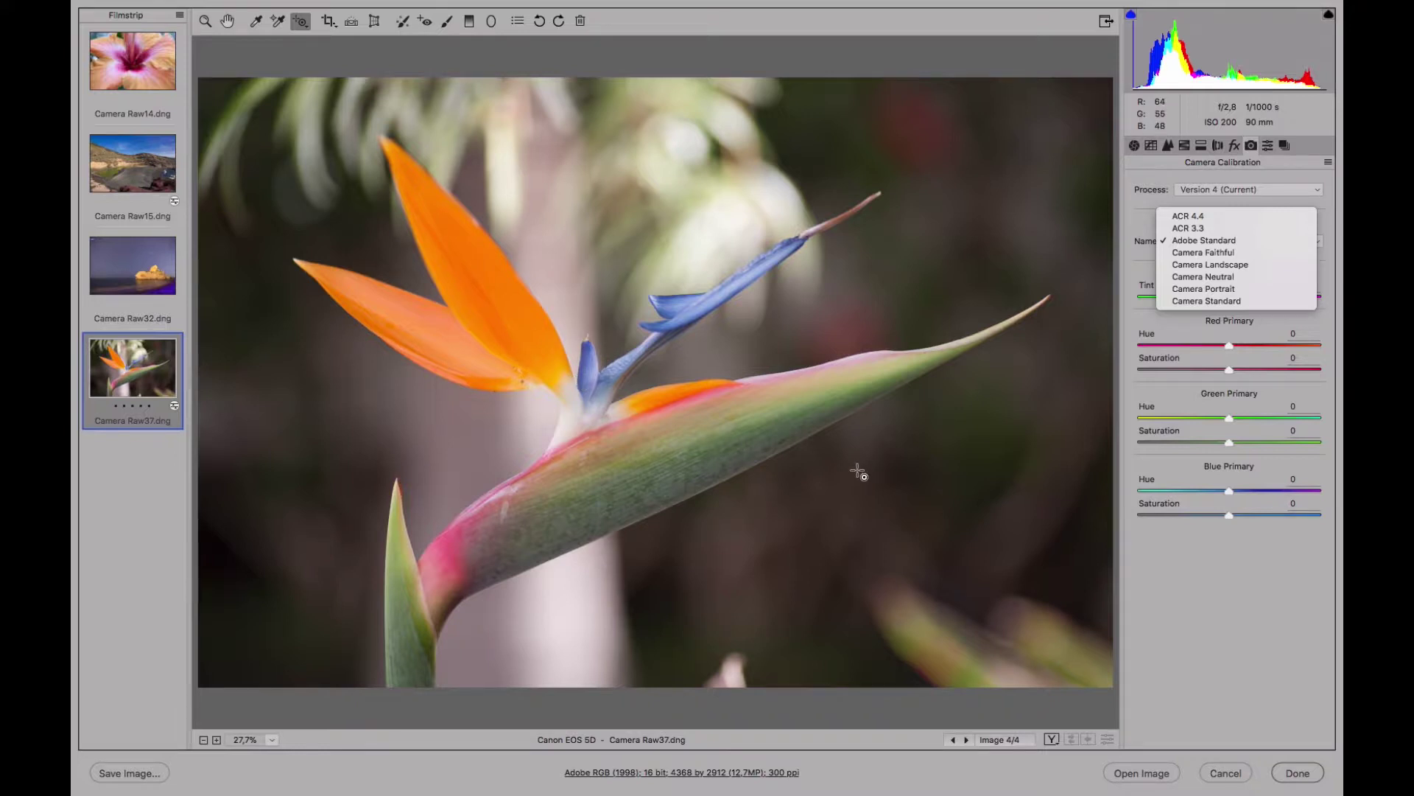
{"action": "left_click", "coordinate": [1214, 277]}
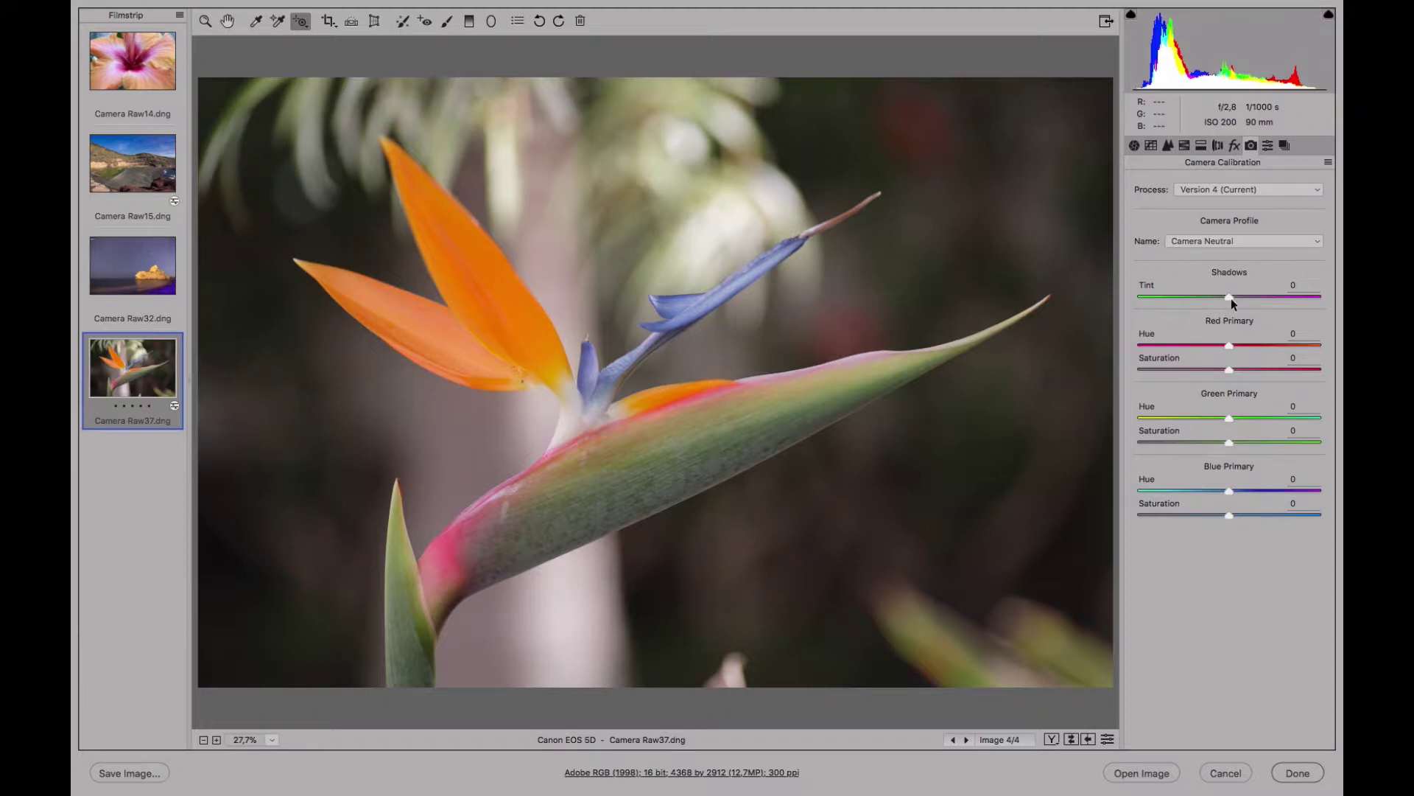
{"action": "mouse_move", "coordinate": [1231, 297]}
{"action": "left_mouse_down"}
{"action": "mouse_move", "coordinate": [1254, 297]}
{"action": "mouse_move", "coordinate": [1209, 295]}
{"action": "mouse_move", "coordinate": [1230, 293]}
{"action": "left_mouse_up"}
{"action": "mouse_move", "coordinate": [1221, 339]}
{"action": "left_mouse_down"}
{"action": "mouse_move", "coordinate": [1256, 343]}
{"action": "mouse_move", "coordinate": [1200, 344]}
{"action": "mouse_move", "coordinate": [1225, 343]}
{"action": "mouse_move", "coordinate": [1190, 365]}
{"action": "mouse_move", "coordinate": [1252, 362]}
{"action": "mouse_move", "coordinate": [1234, 359]}
{"action": "left_mouse_up"}
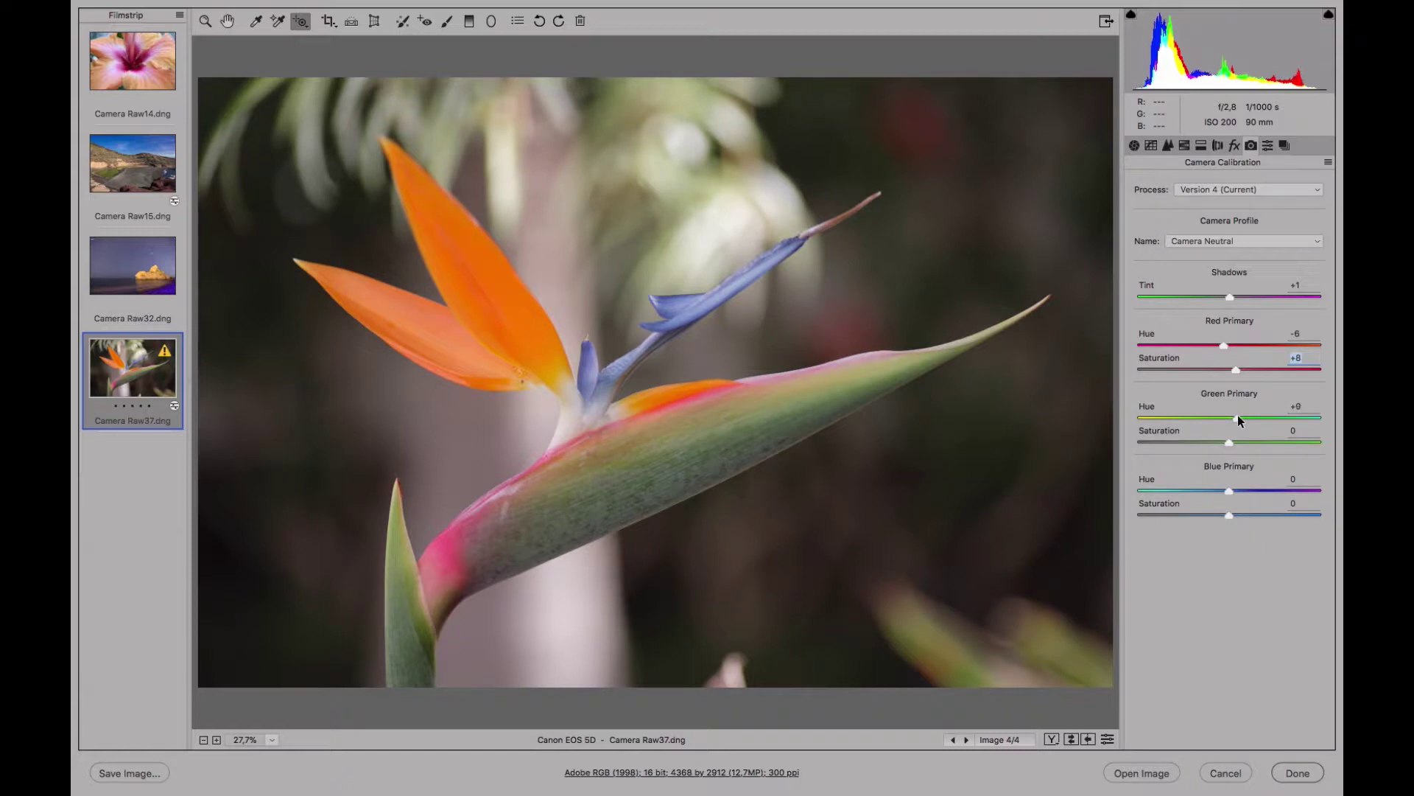
Step: Set the Green Primary hue to -8, and the Blue Primary hue to -7 with saturation +15
{"action": "mouse_move", "coordinate": [1238, 416]}
{"action": "left_mouse_down"}
{"action": "mouse_move", "coordinate": [1200, 417]}
{"action": "mouse_move", "coordinate": [1245, 414]}
{"action": "mouse_move", "coordinate": [1222, 418]}
{"action": "left_mouse_up"}
{"action": "mouse_move", "coordinate": [1229, 493]}
{"action": "left_mouse_down"}
{"action": "mouse_move", "coordinate": [1242, 489]}
{"action": "mouse_move", "coordinate": [1209, 490]}
{"action": "mouse_move", "coordinate": [1226, 488]}
{"action": "left_mouse_up"}
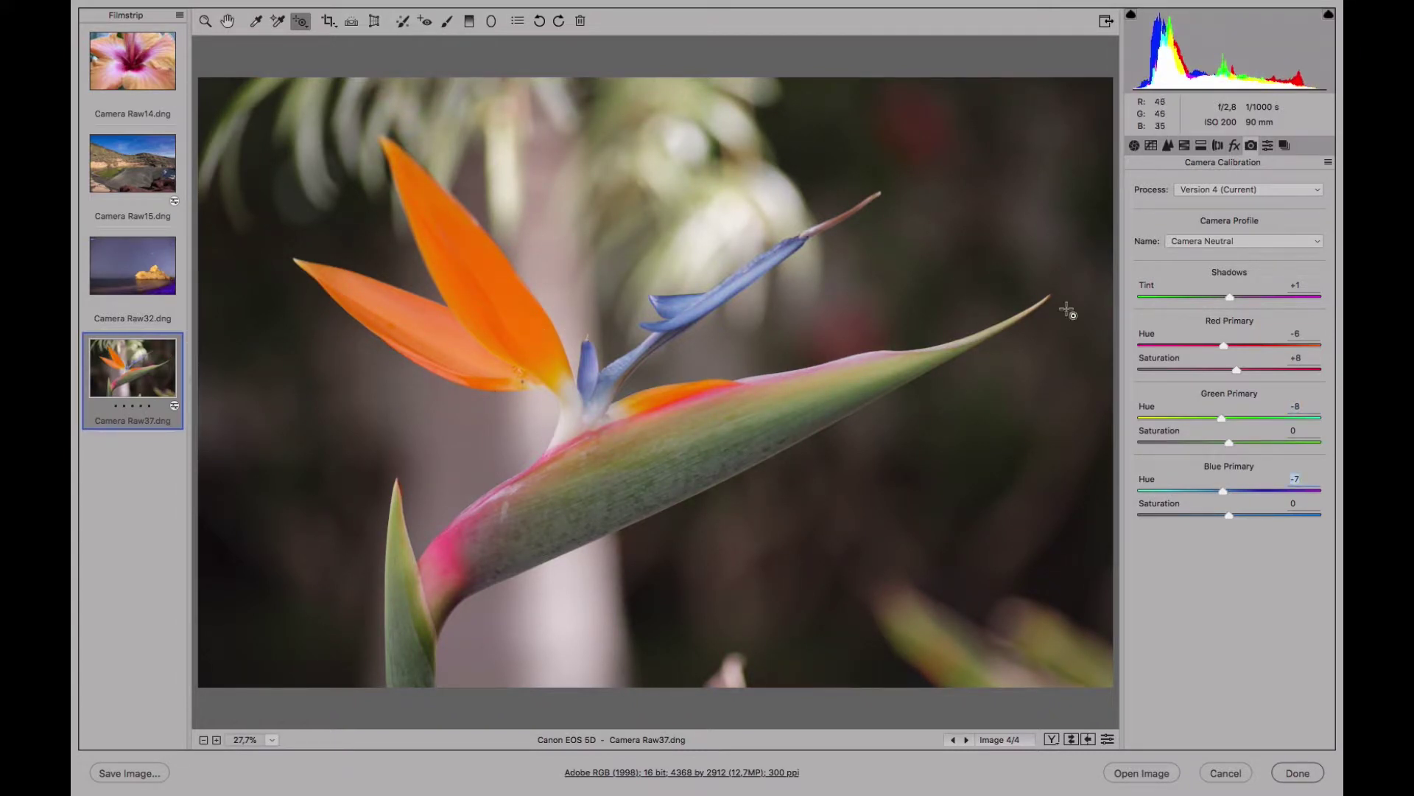
{"action": "left_click_drag", "start_coordinate": [1229, 517], "coordinate": [1243, 514]}
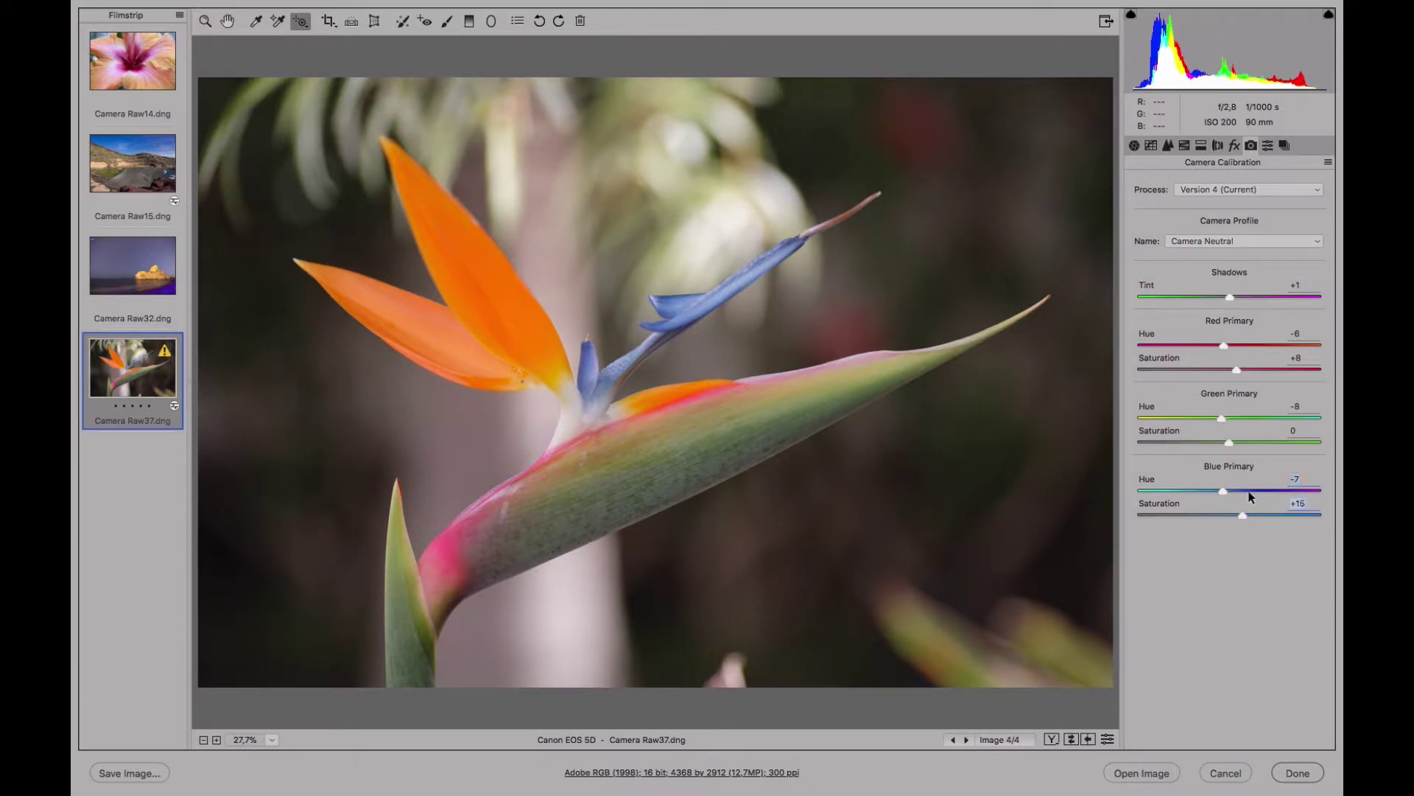
Step: Compare the flower with and without its camera calibration by toggling the current settings against the defaults
{"action": "left_click", "coordinate": [1109, 741]}
{"action": "left_click", "coordinate": [1108, 740]}
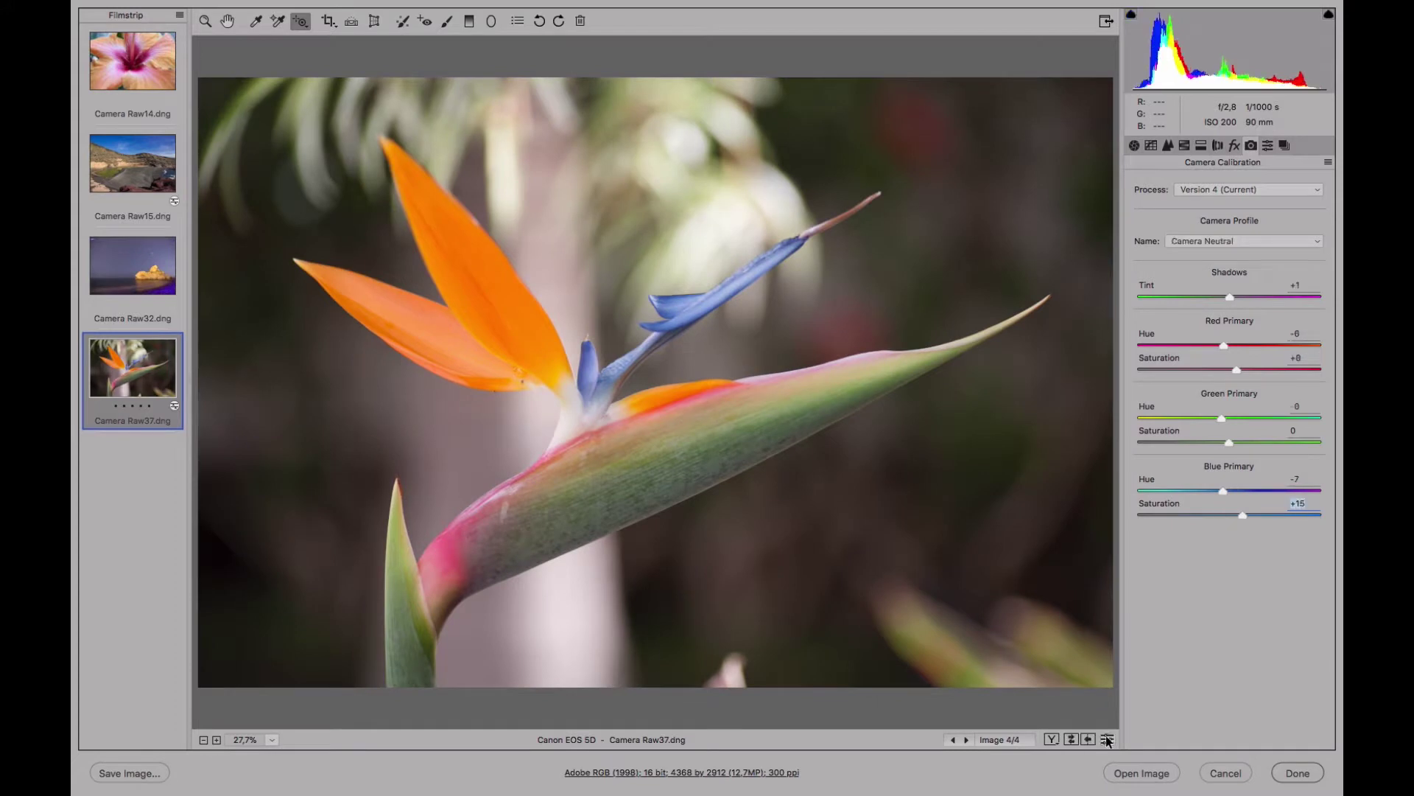
{"action": "left_click", "coordinate": [1109, 740]}
{"action": "left_click", "coordinate": [1109, 741]}
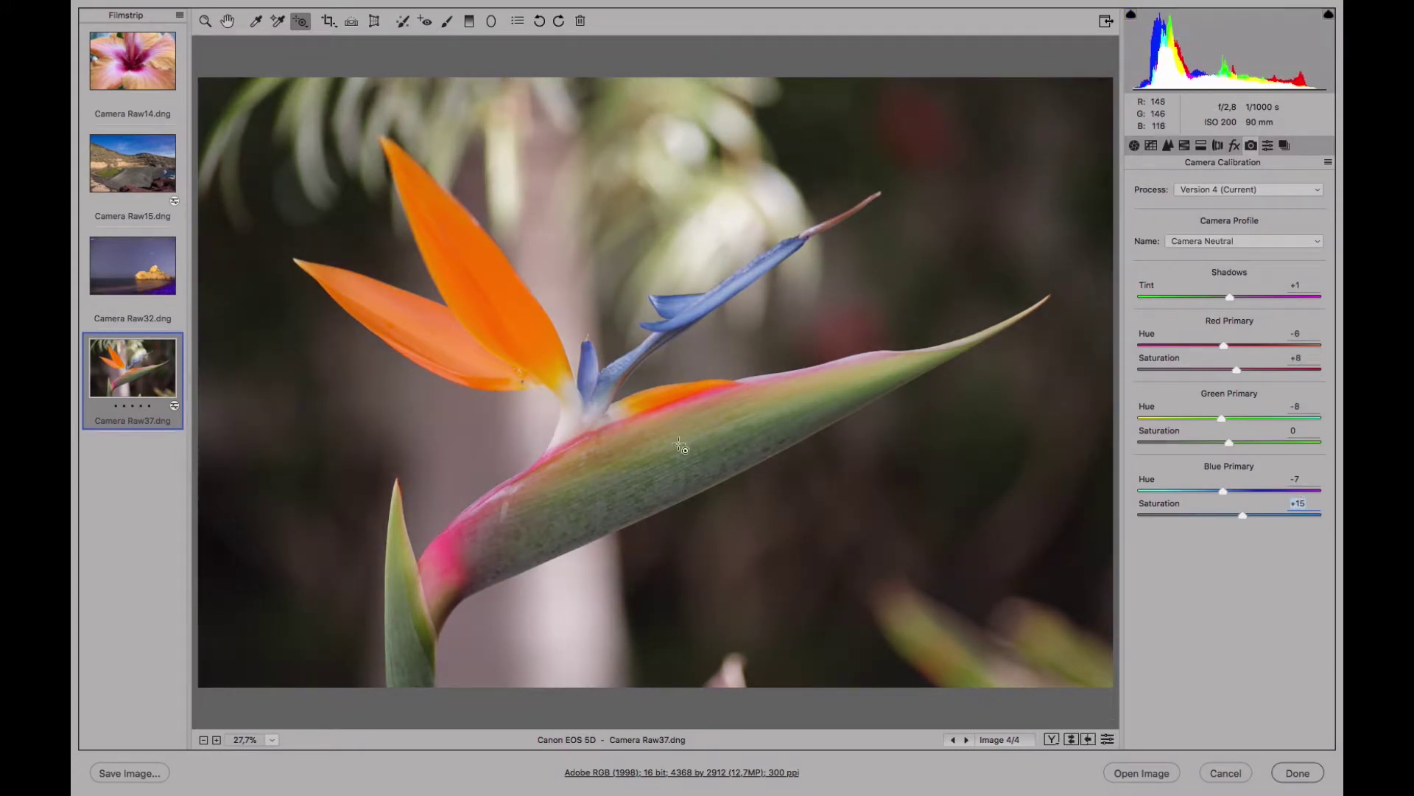
Step: Set the flower's exposure to +0,10, highlights to +18 and whites to +20 in the basic adjustments
{"action": "left_click", "coordinate": [1135, 146]}
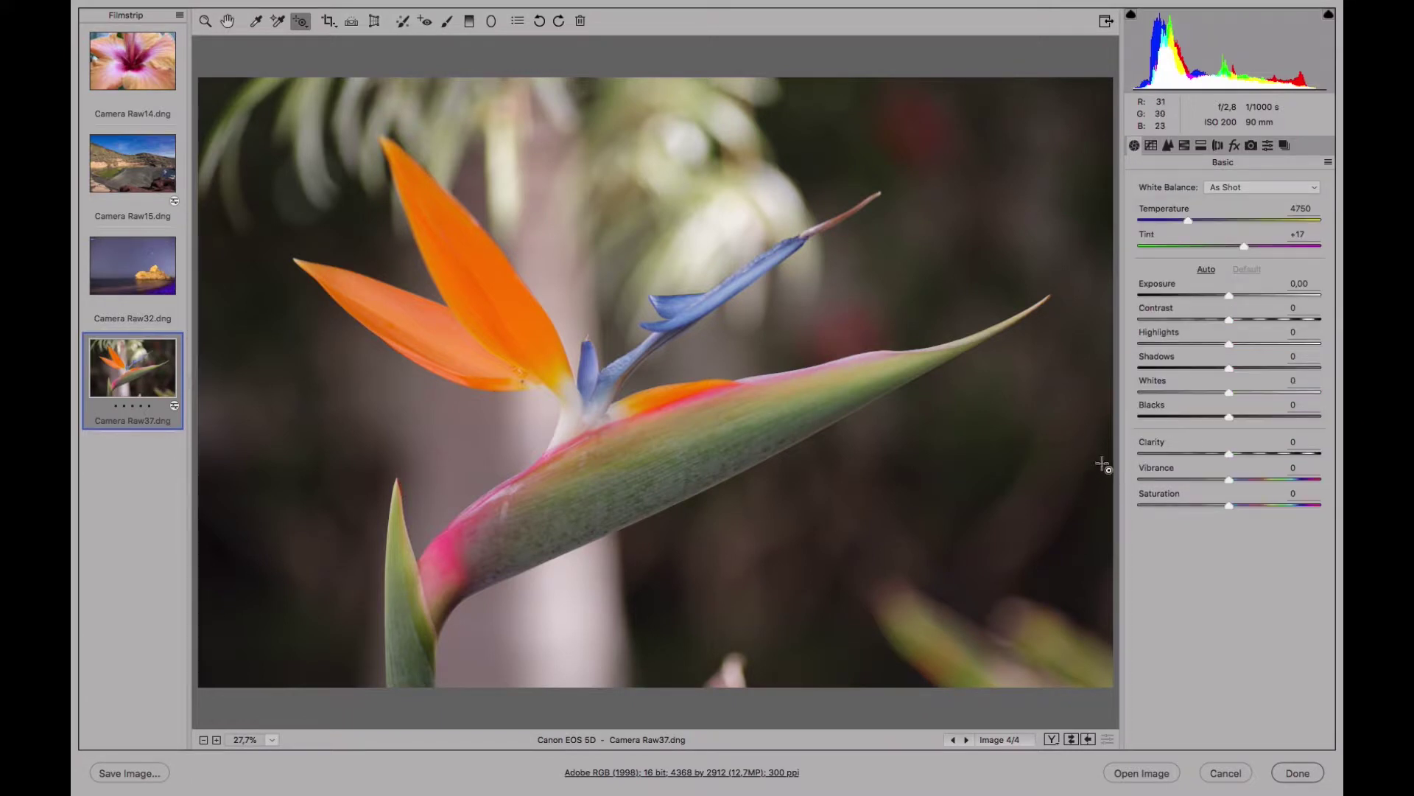
{"action": "left_click_drag", "start_coordinate": [1228, 294], "coordinate": [1230, 293]}
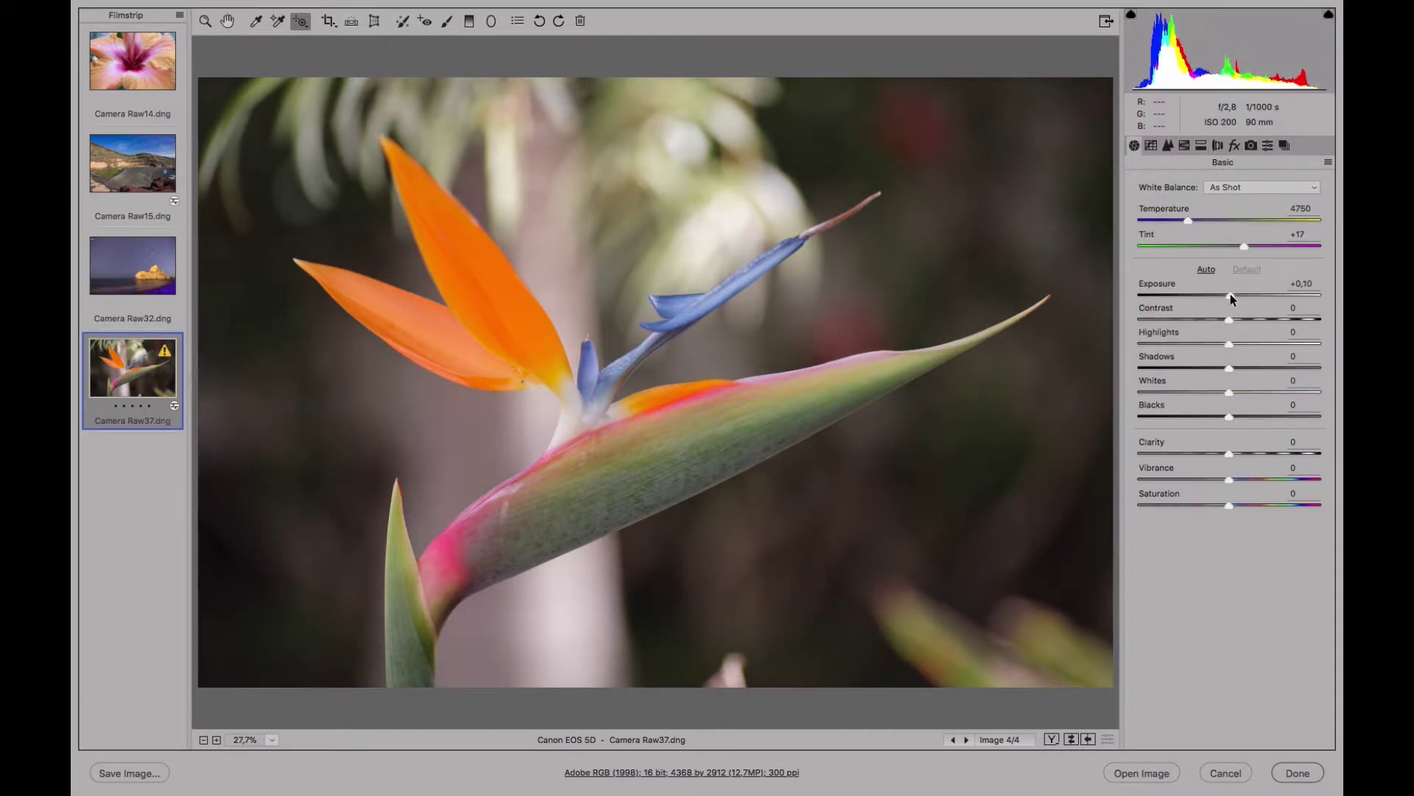
{"action": "left_click_drag", "start_coordinate": [1228, 343], "coordinate": [1245, 343]}
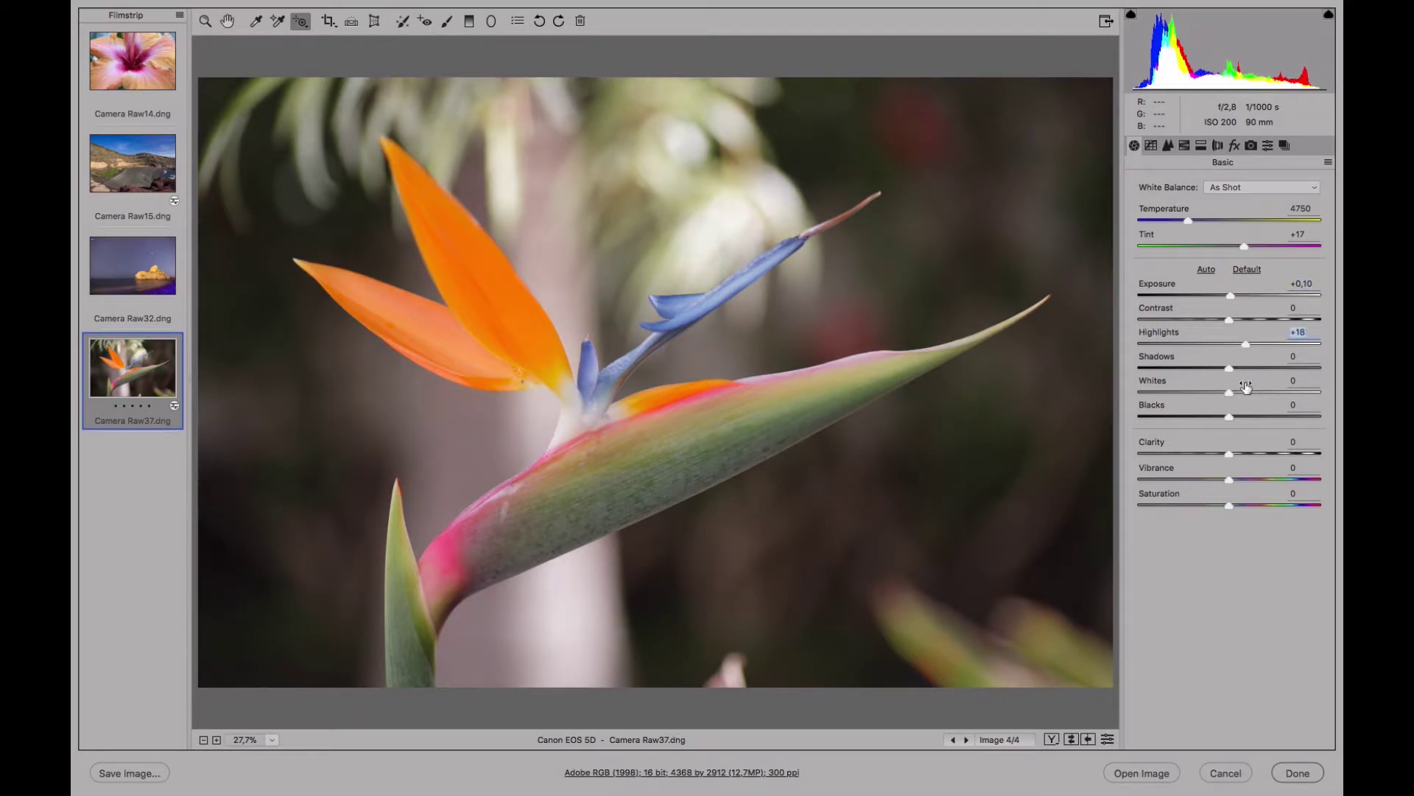
{"action": "left_click_drag", "start_coordinate": [1229, 391], "coordinate": [1247, 390]}
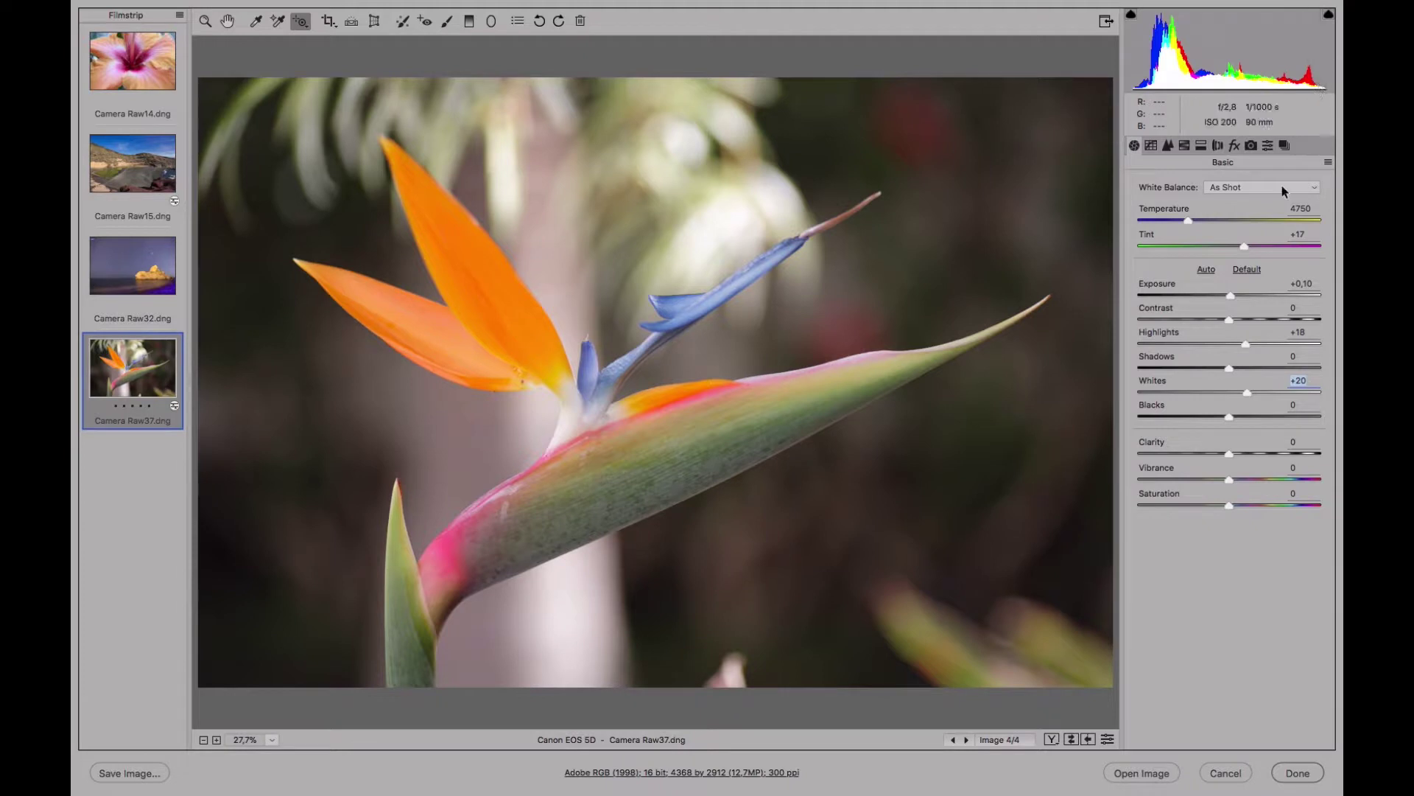
Step: Set the blacks to -13 and contrast to +2, and raise both clarity and vibrance to +28
{"action": "left_click_drag", "start_coordinate": [1229, 417], "coordinate": [1215, 417]}
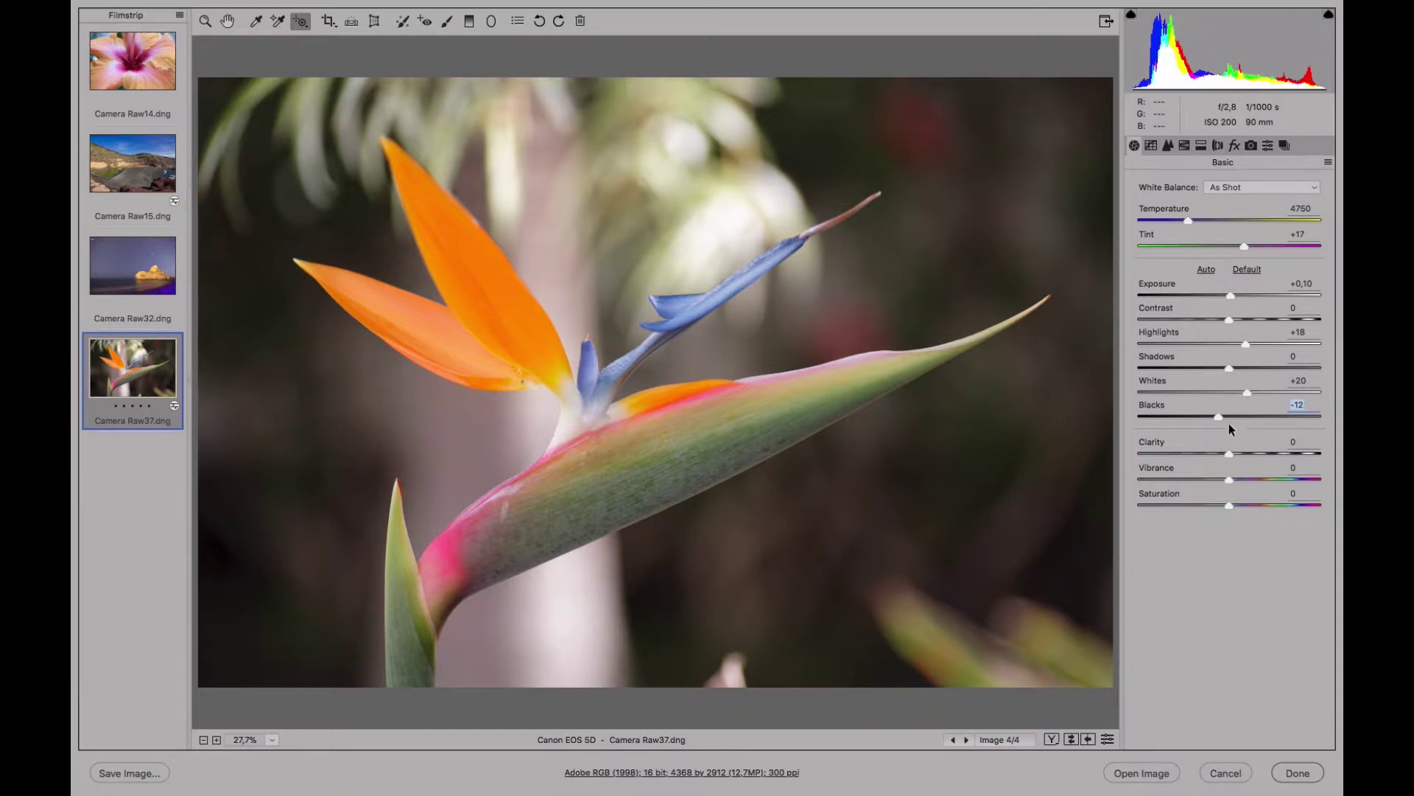
{"action": "left_click_drag", "start_coordinate": [1219, 419], "coordinate": [1217, 418]}
{"action": "left_click", "coordinate": [1244, 318]}
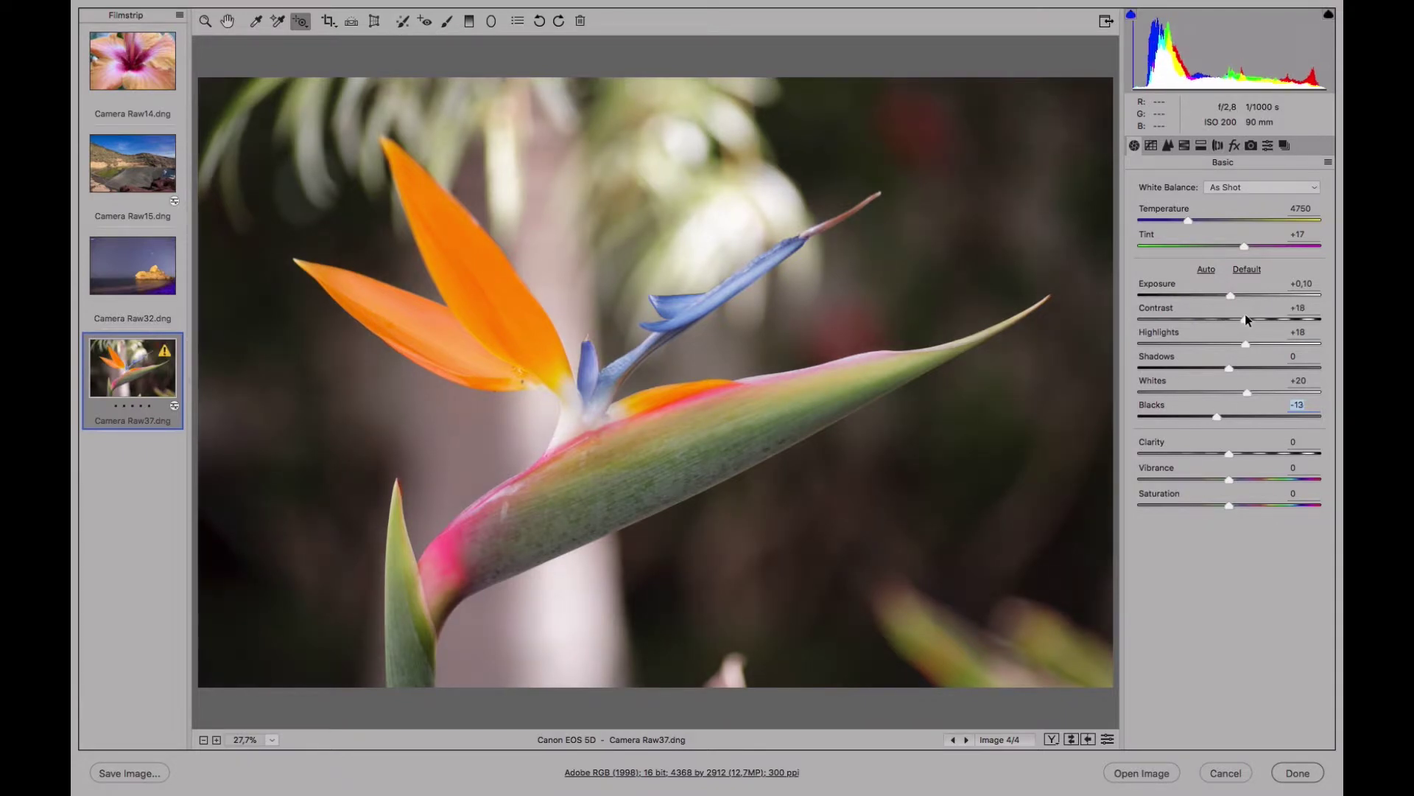
{"action": "left_click_drag", "start_coordinate": [1244, 317], "coordinate": [1231, 318]}
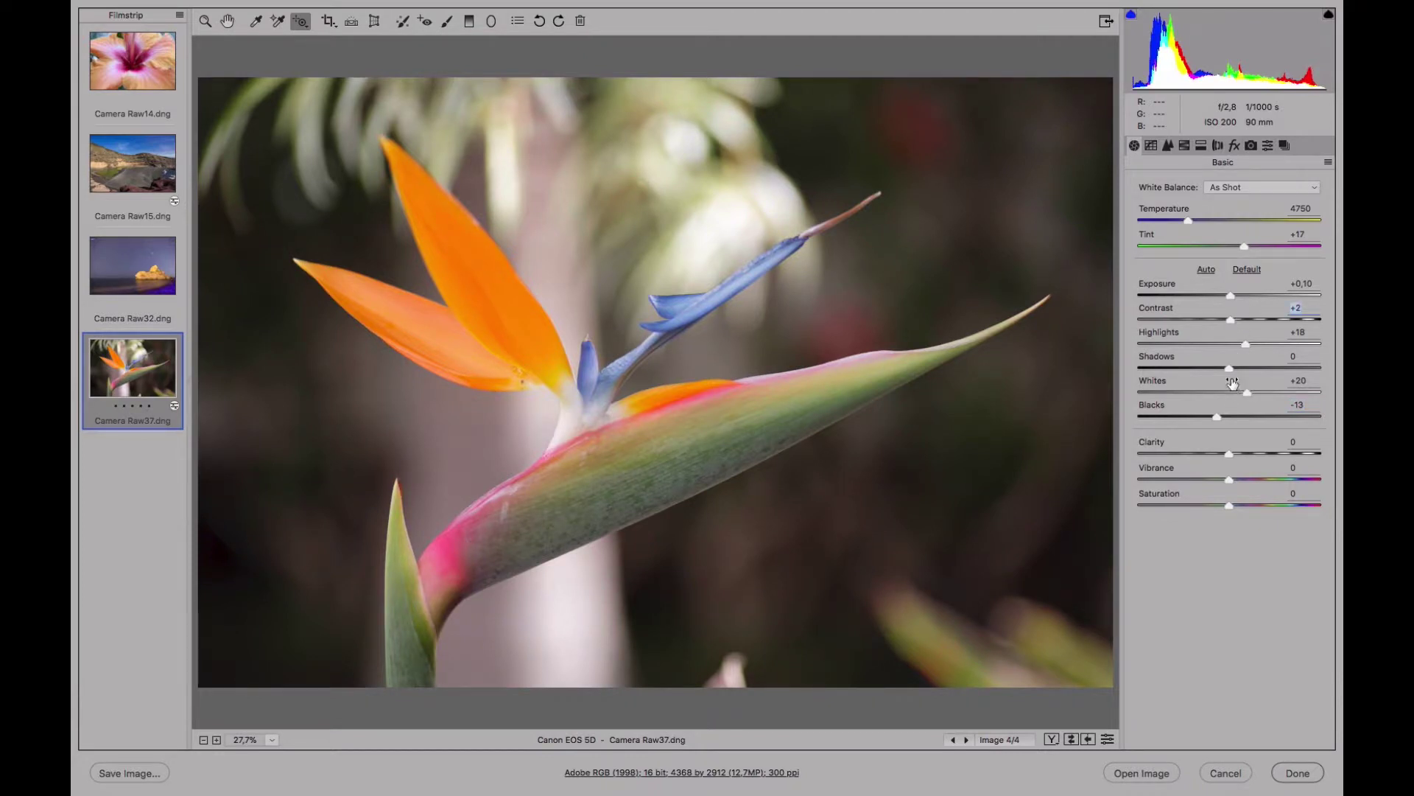
{"action": "left_click_drag", "start_coordinate": [1243, 451], "coordinate": [1254, 477]}
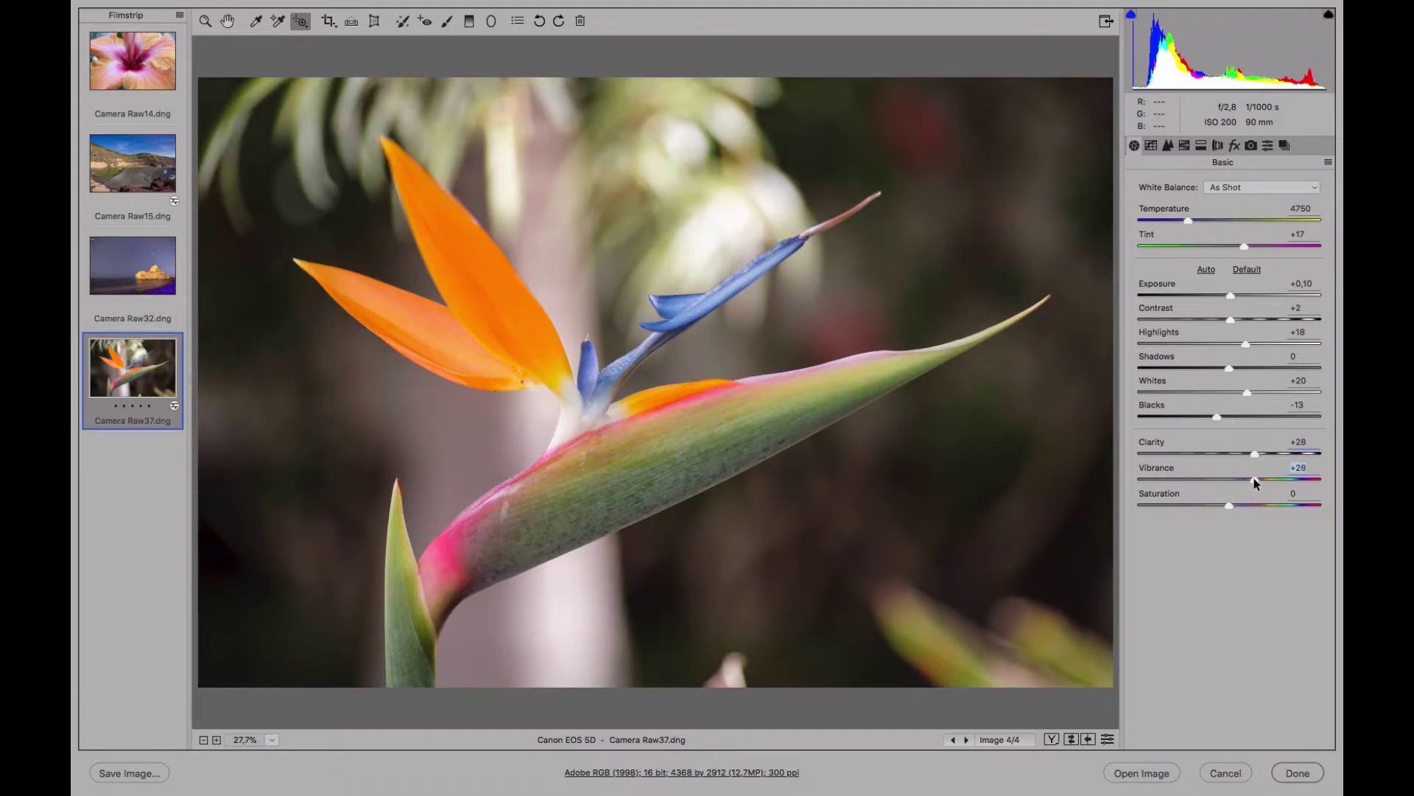
Step: Use targeted HSL adjustment on the orange petals to set the Oranges hue to -10 and saturation to +17
{"action": "left_click", "coordinate": [1184, 146]}
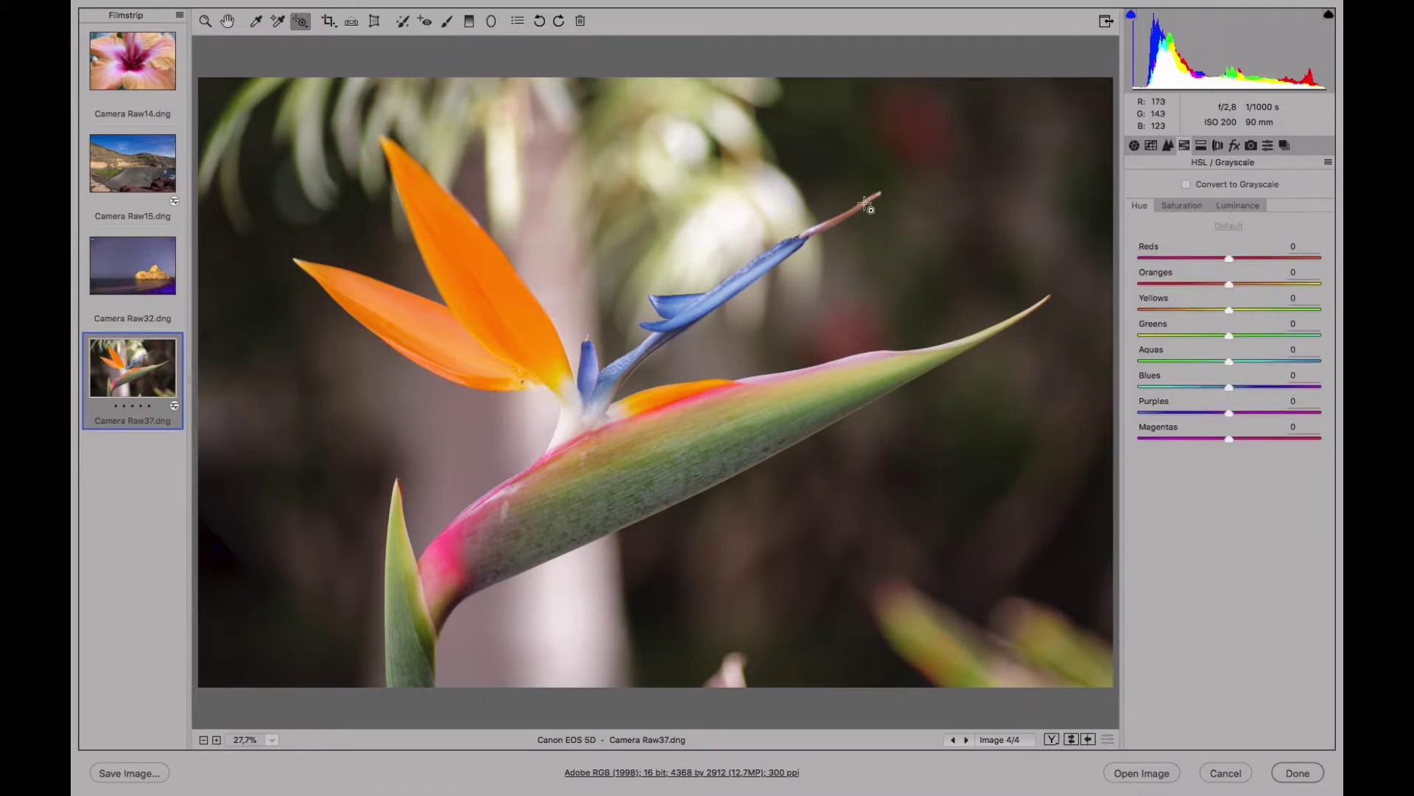
{"action": "left_click", "coordinate": [302, 24]}
{"action": "mouse_move", "coordinate": [504, 304]}
{"action": "left_mouse_down"}
{"action": "mouse_move", "coordinate": [528, 300]}
{"action": "mouse_move", "coordinate": [490, 303]}
{"action": "left_mouse_up"}
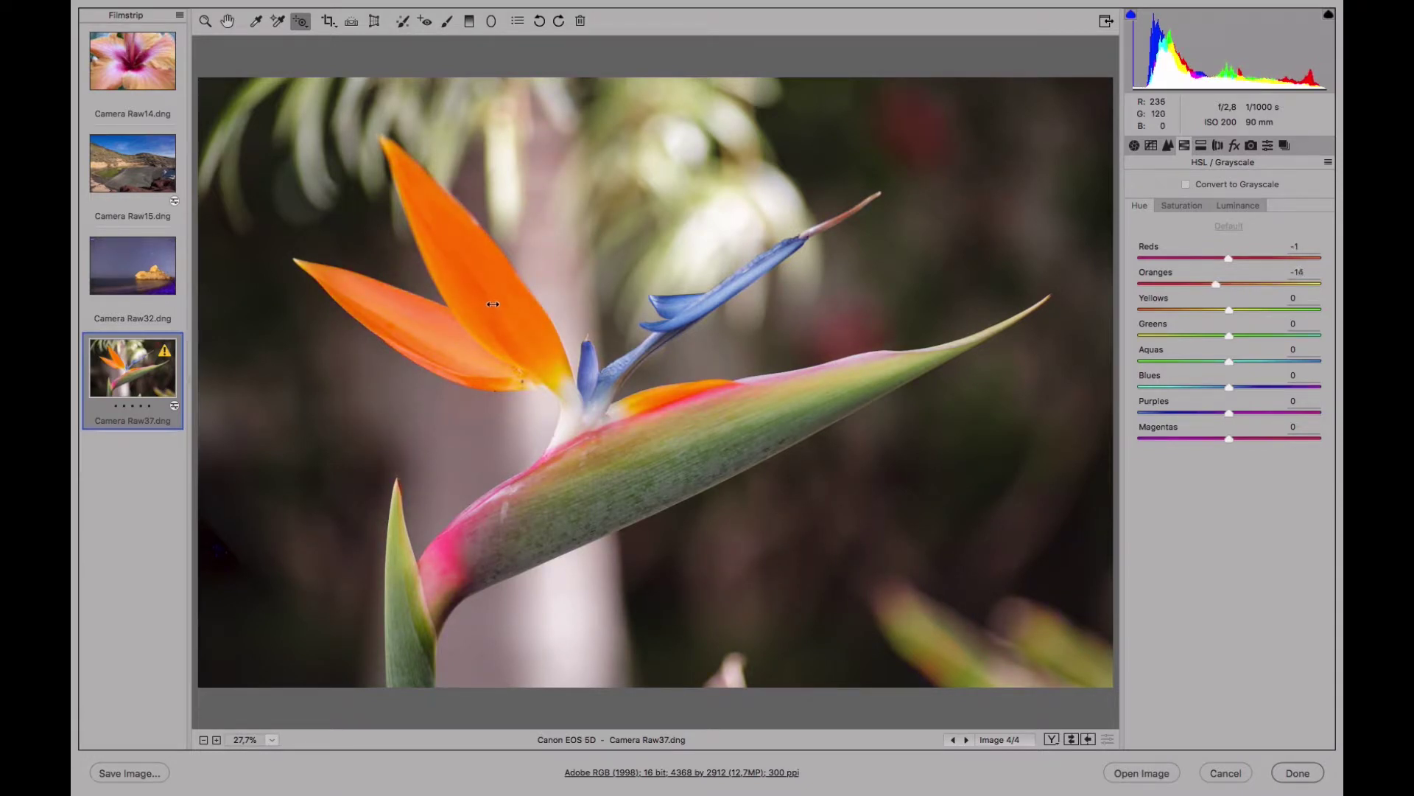
{"action": "left_click", "coordinate": [1181, 204]}
{"action": "left_click_drag", "start_coordinate": [508, 296], "coordinate": [552, 326]}
Step: Brighten the orange petals to an Oranges luminance of +21, using the highlight clipping warning to check for blown areas
{"action": "left_click", "coordinate": [1240, 205]}
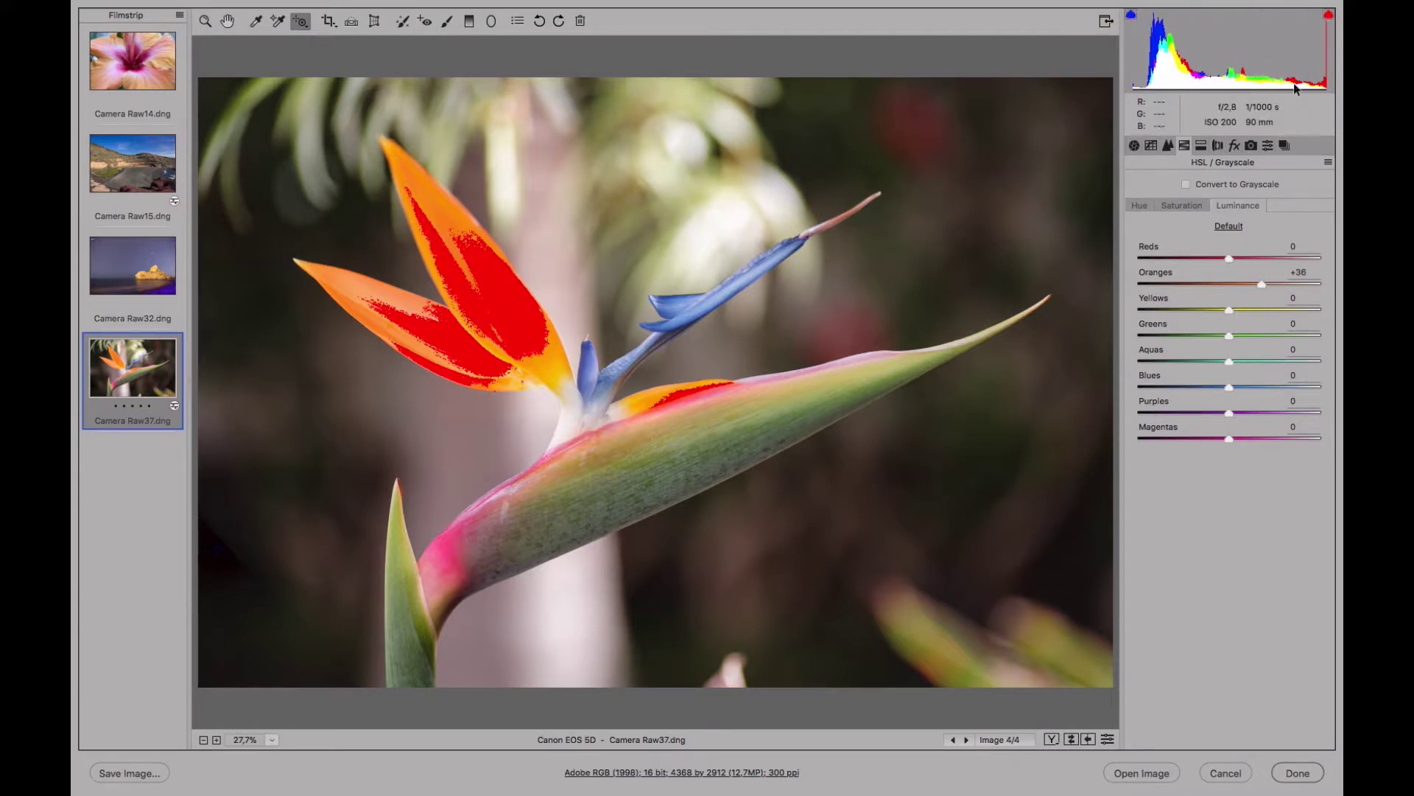
{"action": "left_click", "coordinate": [1329, 17]}
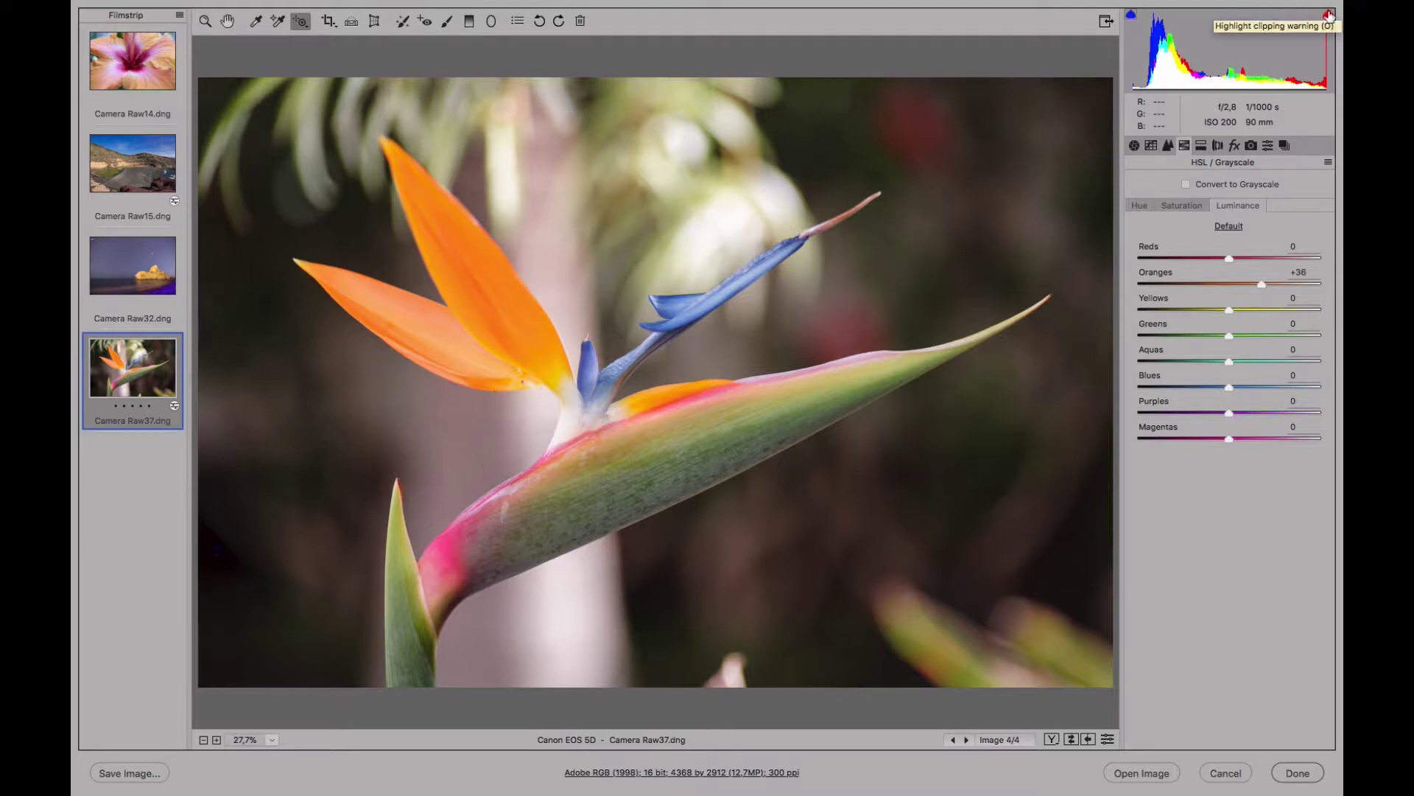
{"action": "left_click", "coordinate": [1329, 16]}
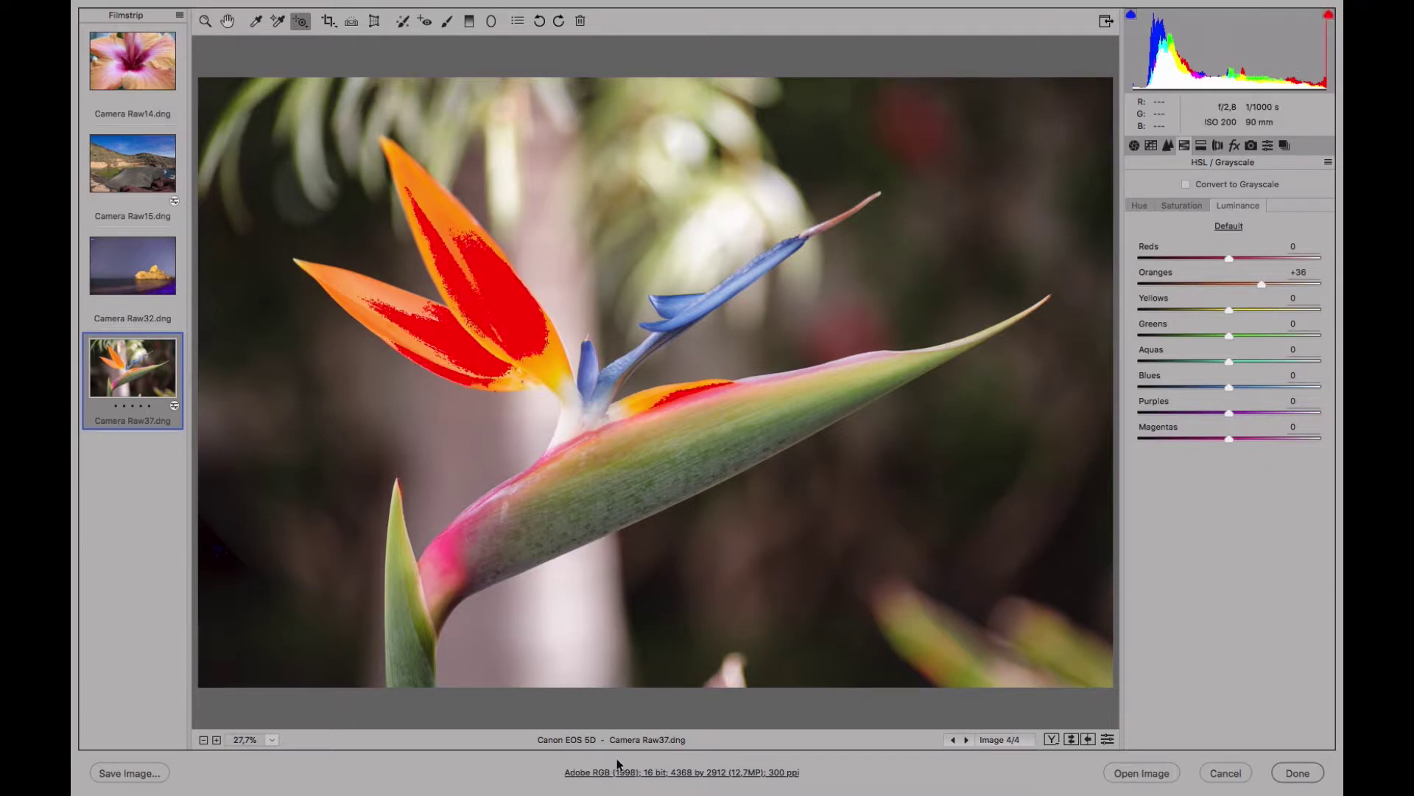
{"action": "left_click", "coordinate": [1329, 18]}
{"action": "left_click", "coordinate": [1329, 18]}
{"action": "left_click_drag", "start_coordinate": [512, 292], "coordinate": [499, 294]}
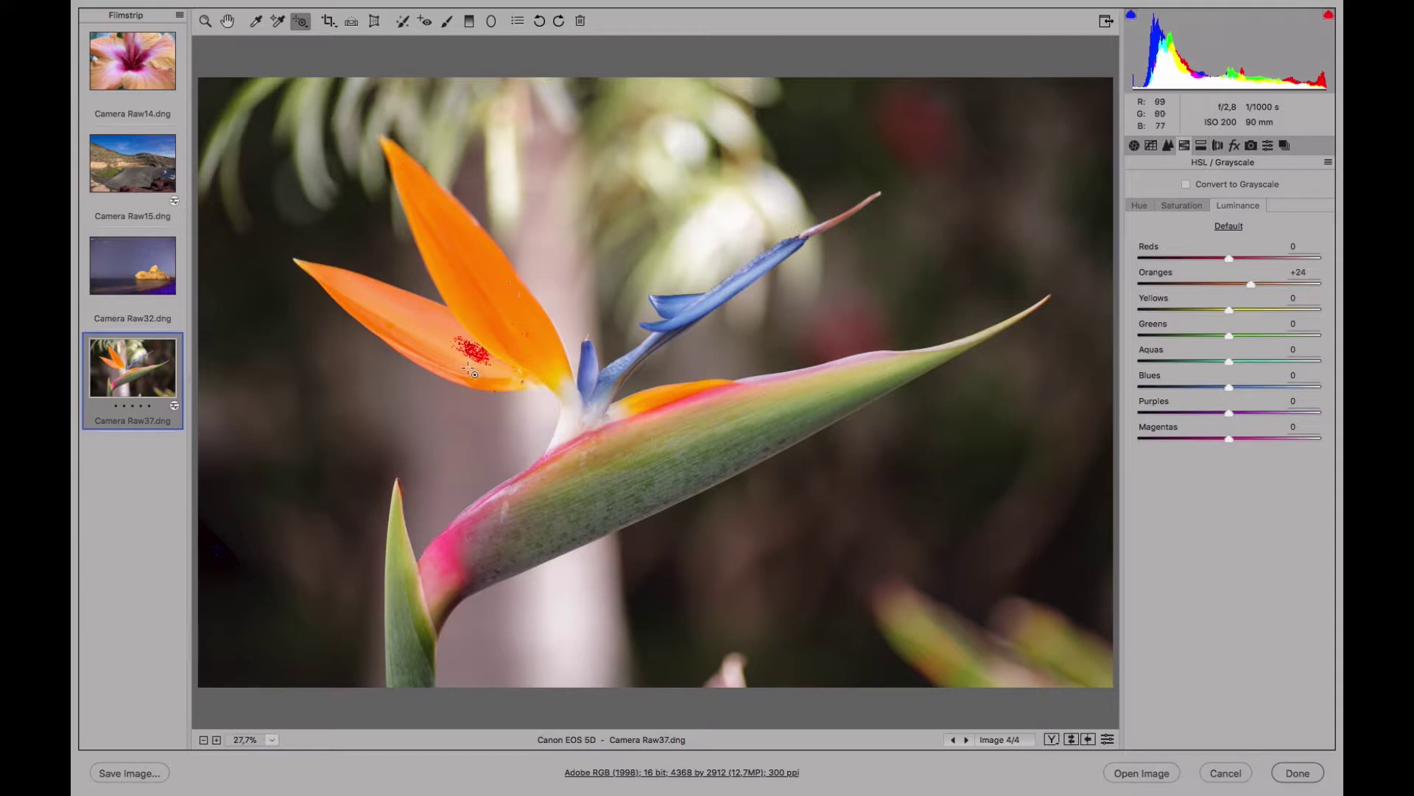
{"action": "left_click_drag", "start_coordinate": [475, 355], "coordinate": [473, 356]}
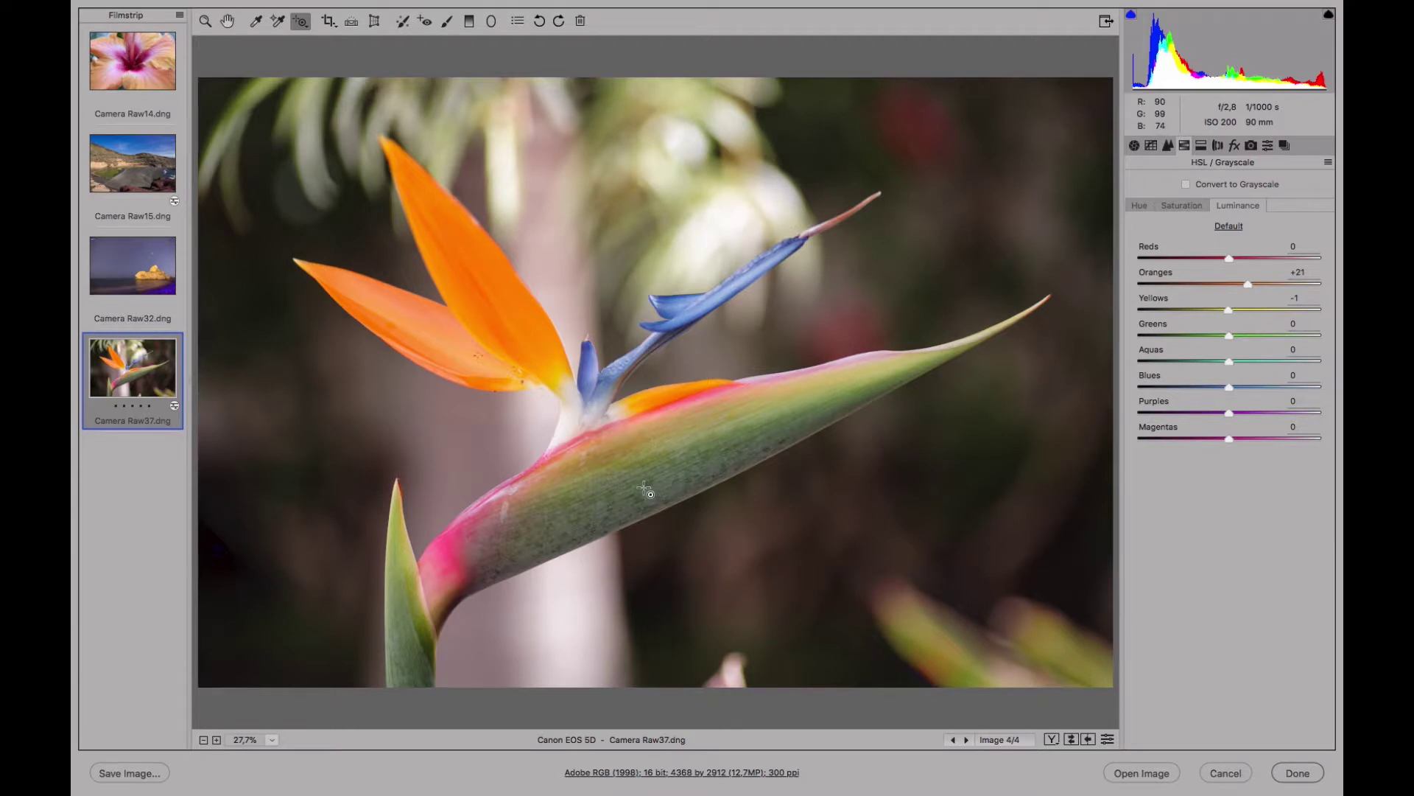
Step: Adjust the green bract with targeted HSL changes: Greens luminance -55, saturation +55 and hue +39
{"action": "left_click_drag", "start_coordinate": [653, 484], "coordinate": [701, 461]}
{"action": "left_click", "coordinate": [1182, 205]}
{"action": "left_click", "coordinate": [1144, 205]}
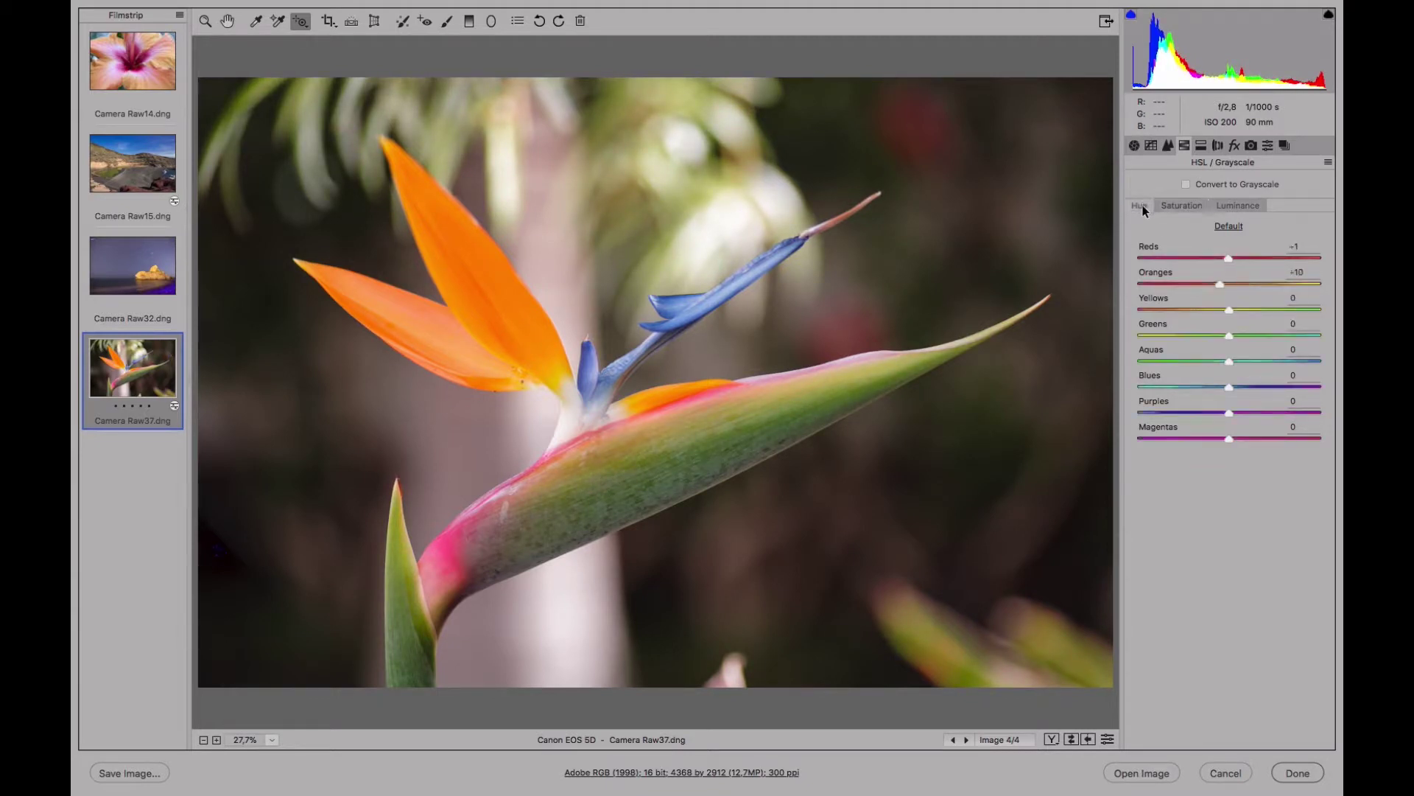
{"action": "mouse_move", "coordinate": [669, 466]}
{"action": "left_mouse_down"}
{"action": "mouse_move", "coordinate": [707, 462]}
{"action": "mouse_move", "coordinate": [686, 462]}
{"action": "left_mouse_up"}
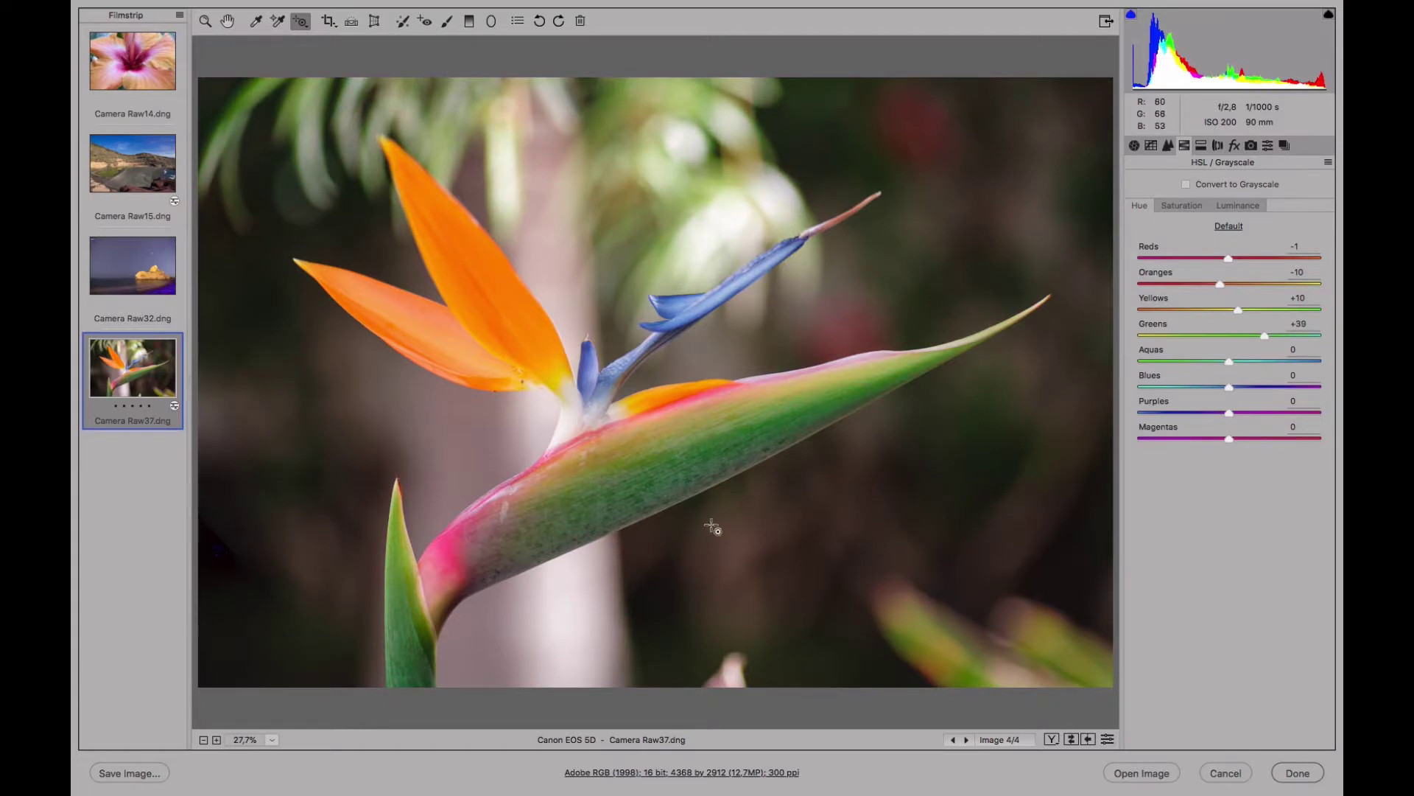
Step: Shift the blue petal's hue slightly down, raise Blues saturation to about +31 and lower Blues luminance to -26
{"action": "mouse_move", "coordinate": [700, 311]}
{"action": "left_mouse_down"}
{"action": "mouse_move", "coordinate": [734, 266]}
{"action": "mouse_move", "coordinate": [712, 316]}
{"action": "mouse_move", "coordinate": [673, 313]}
{"action": "mouse_move", "coordinate": [691, 309]}
{"action": "left_mouse_up"}
{"action": "left_click", "coordinate": [1174, 201]}
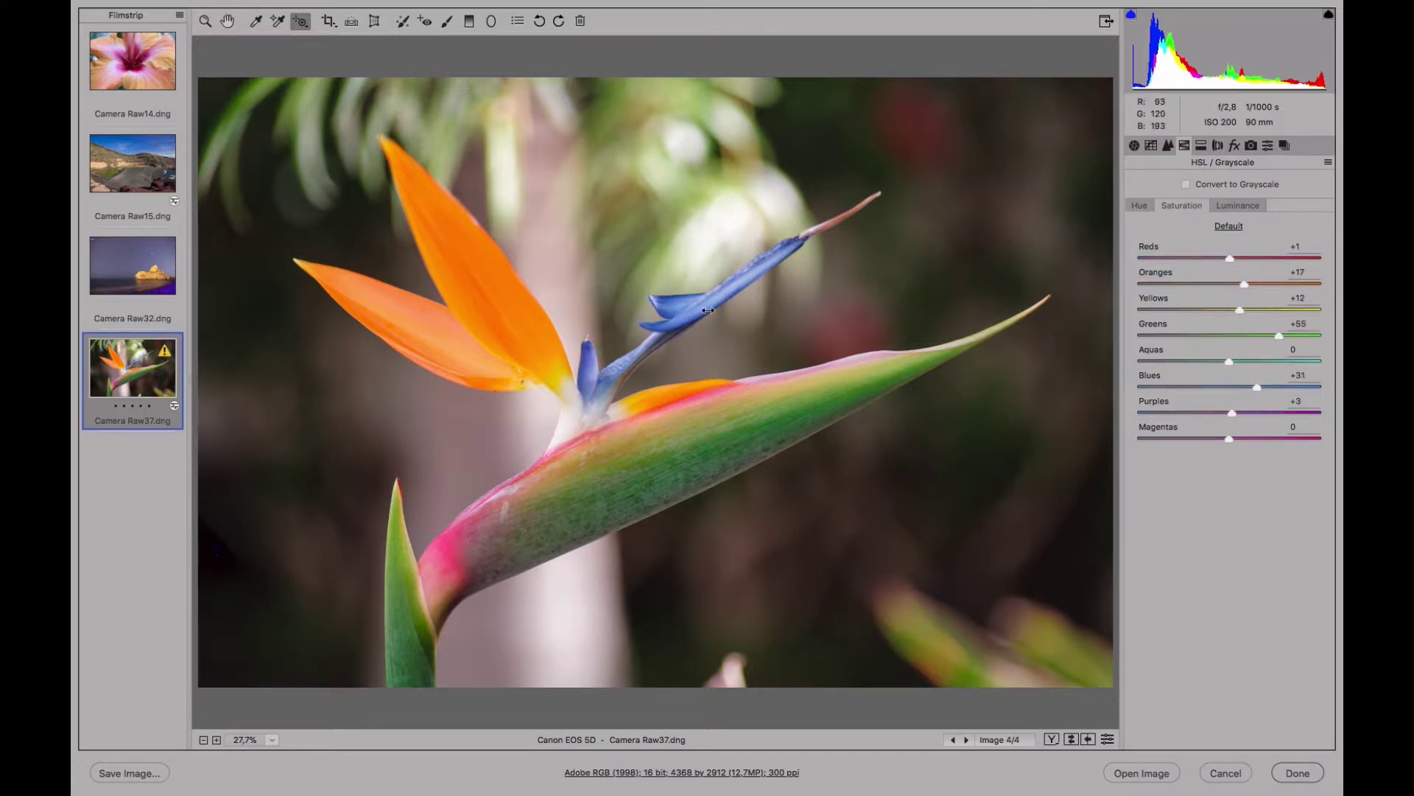
{"action": "left_click", "coordinate": [1237, 205]}
{"action": "left_click_drag", "start_coordinate": [706, 304], "coordinate": [686, 310]}
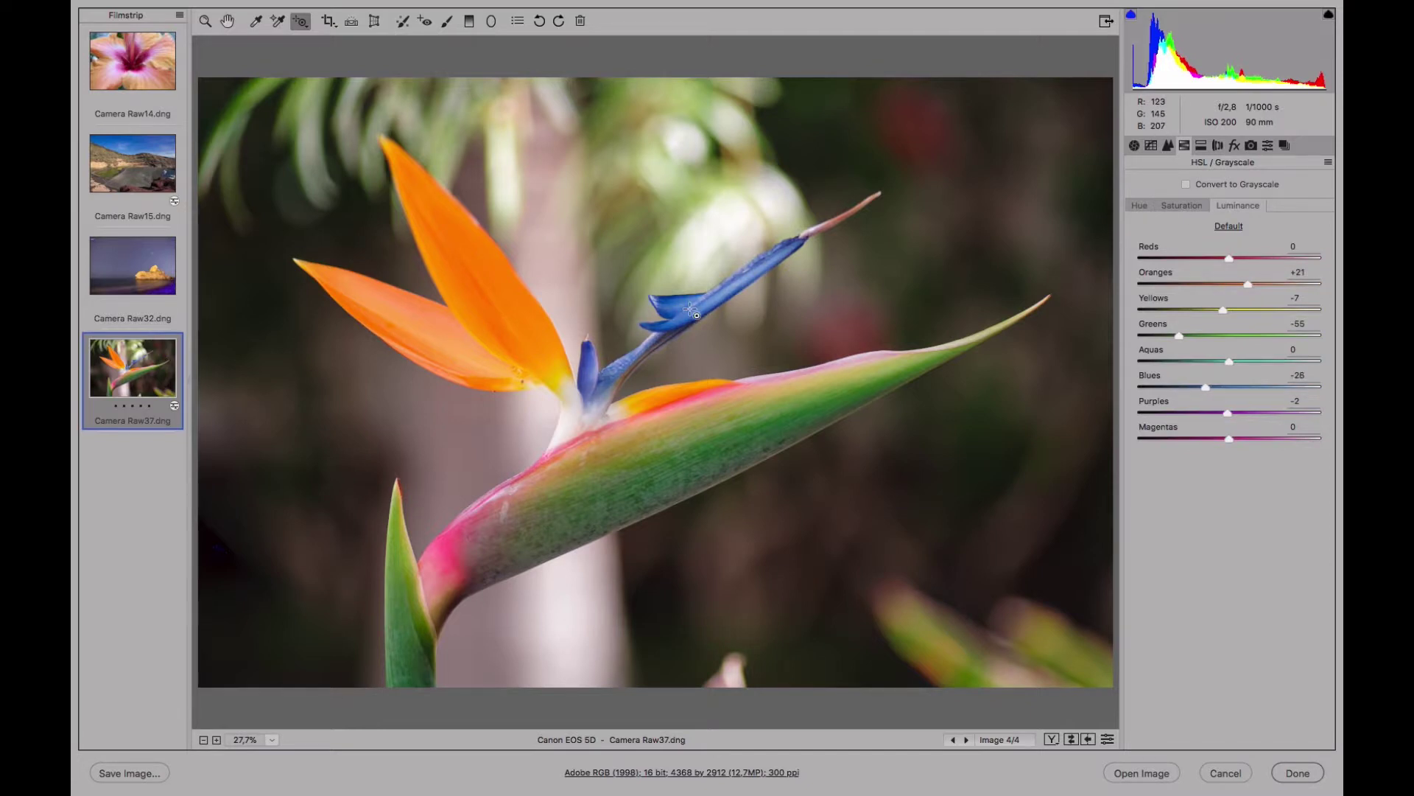
Step: Compare the flower before and after in the available split views, and return to the single view
{"action": "left_click", "coordinate": [1052, 740]}
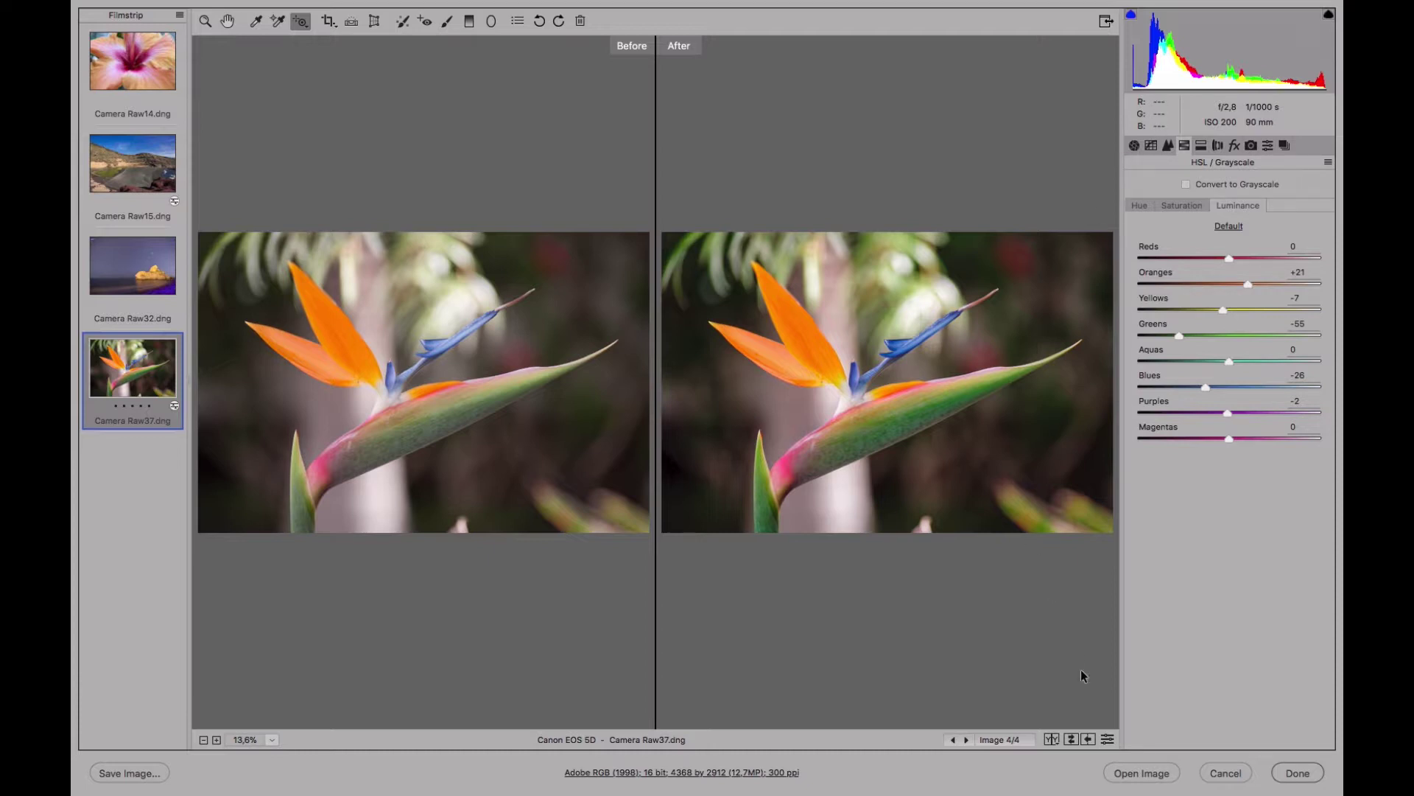
{"action": "left_click", "coordinate": [1052, 739]}
{"action": "left_click", "coordinate": [1052, 739]}
{"action": "left_click", "coordinate": [1052, 739]}
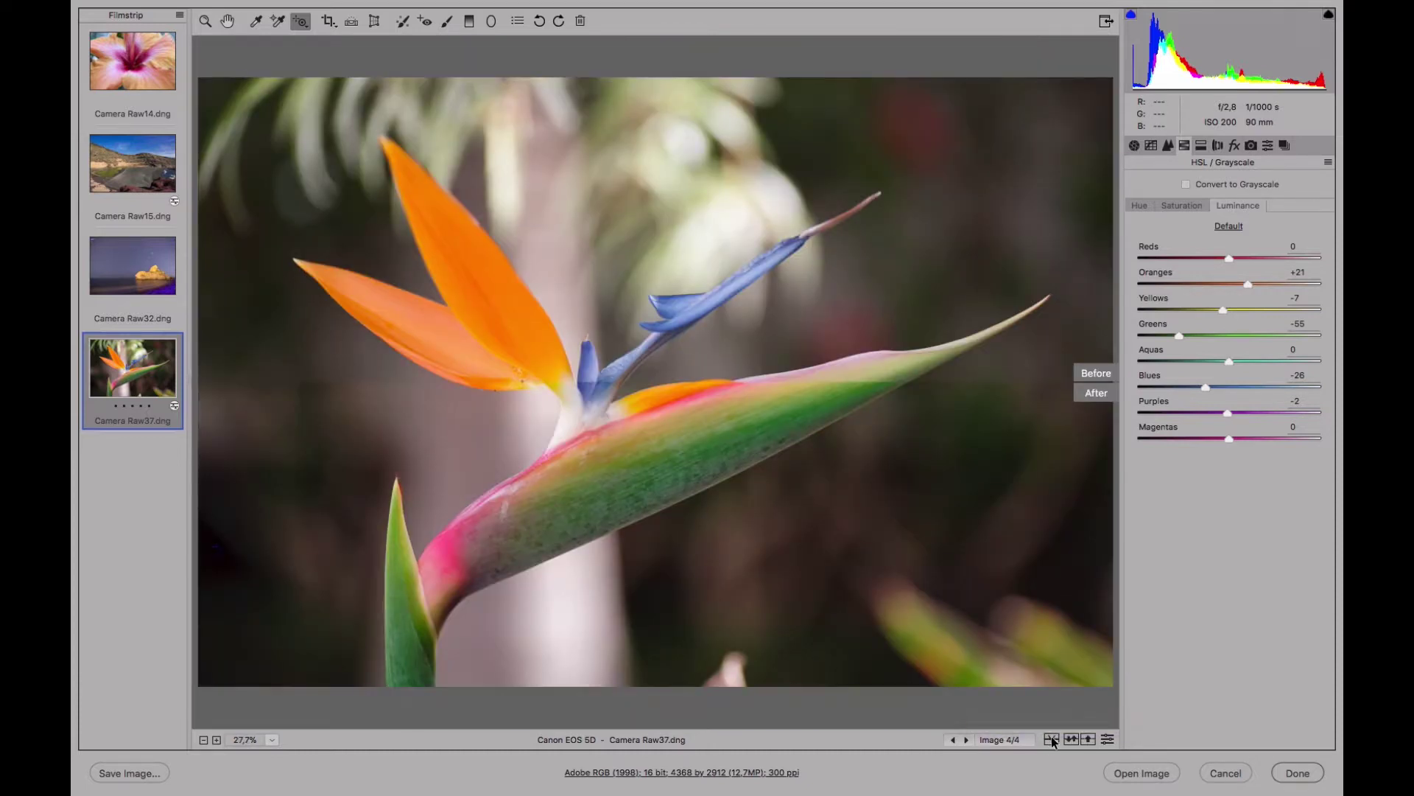
{"action": "left_click", "coordinate": [1052, 739]}
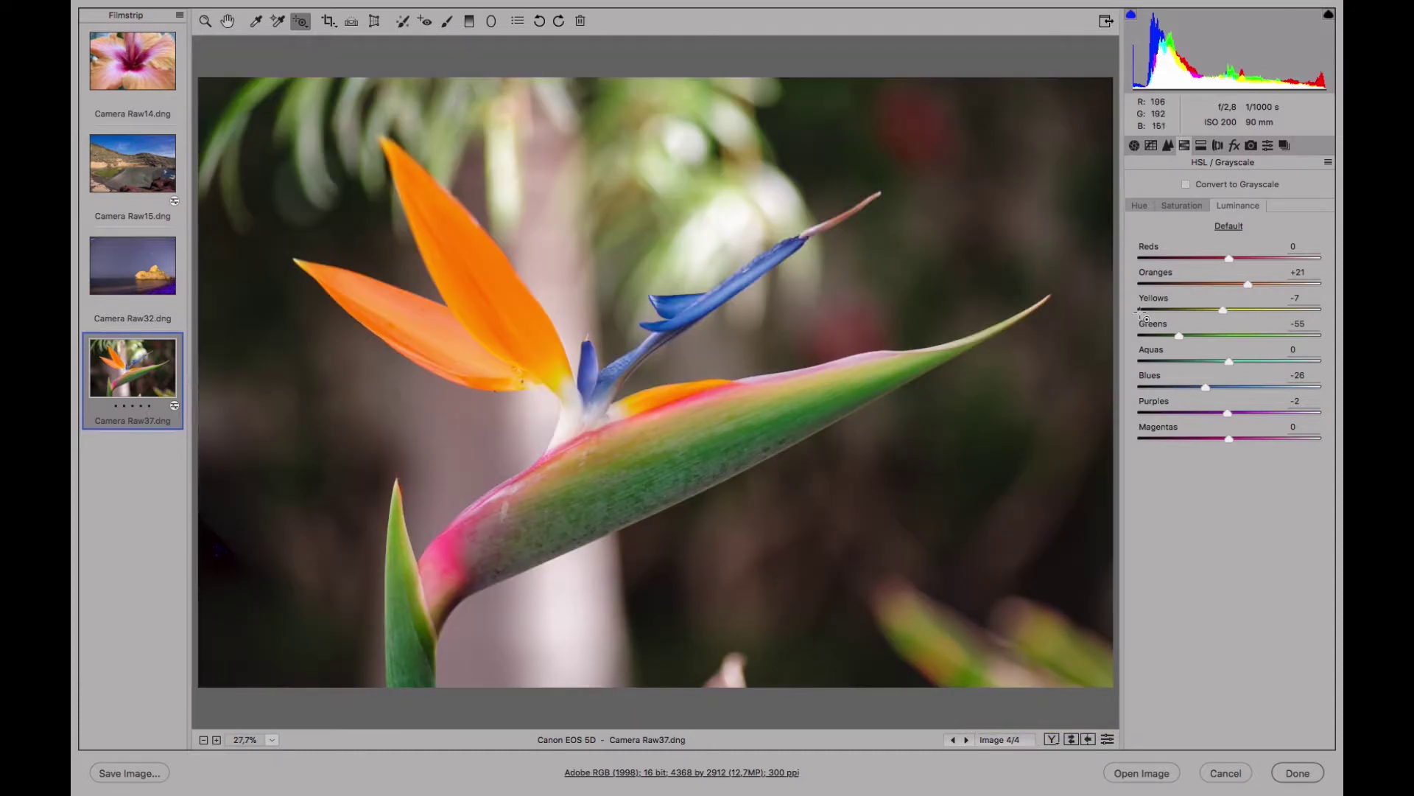
Step: Save the current flower settings as a snapshot named "Revelada y HSL"
{"action": "left_click", "coordinate": [1283, 146]}
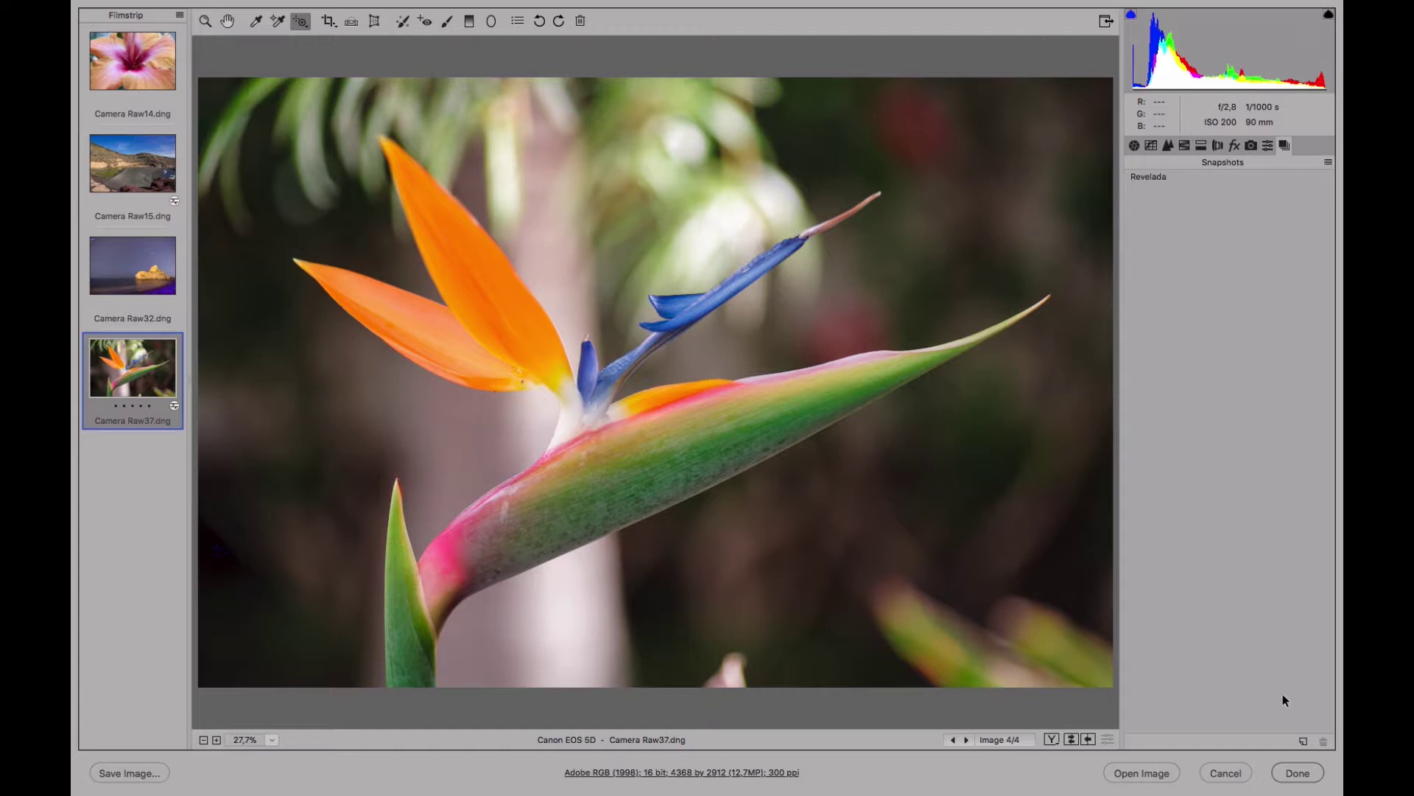
{"action": "left_click", "coordinate": [1303, 741]}
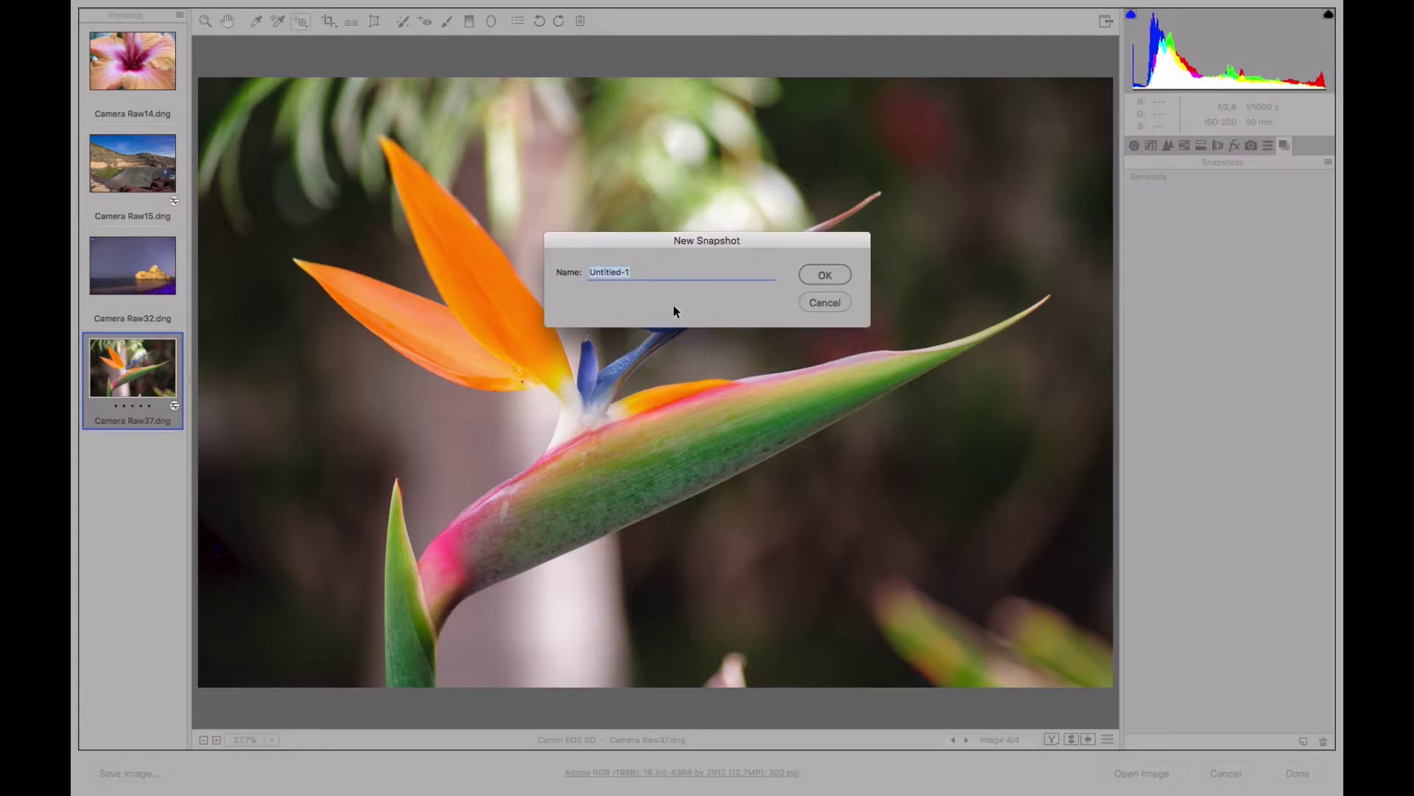
{"action": "type", "text": "Revelada y HSL"}
{"action": "left_click", "coordinate": [819, 275]}
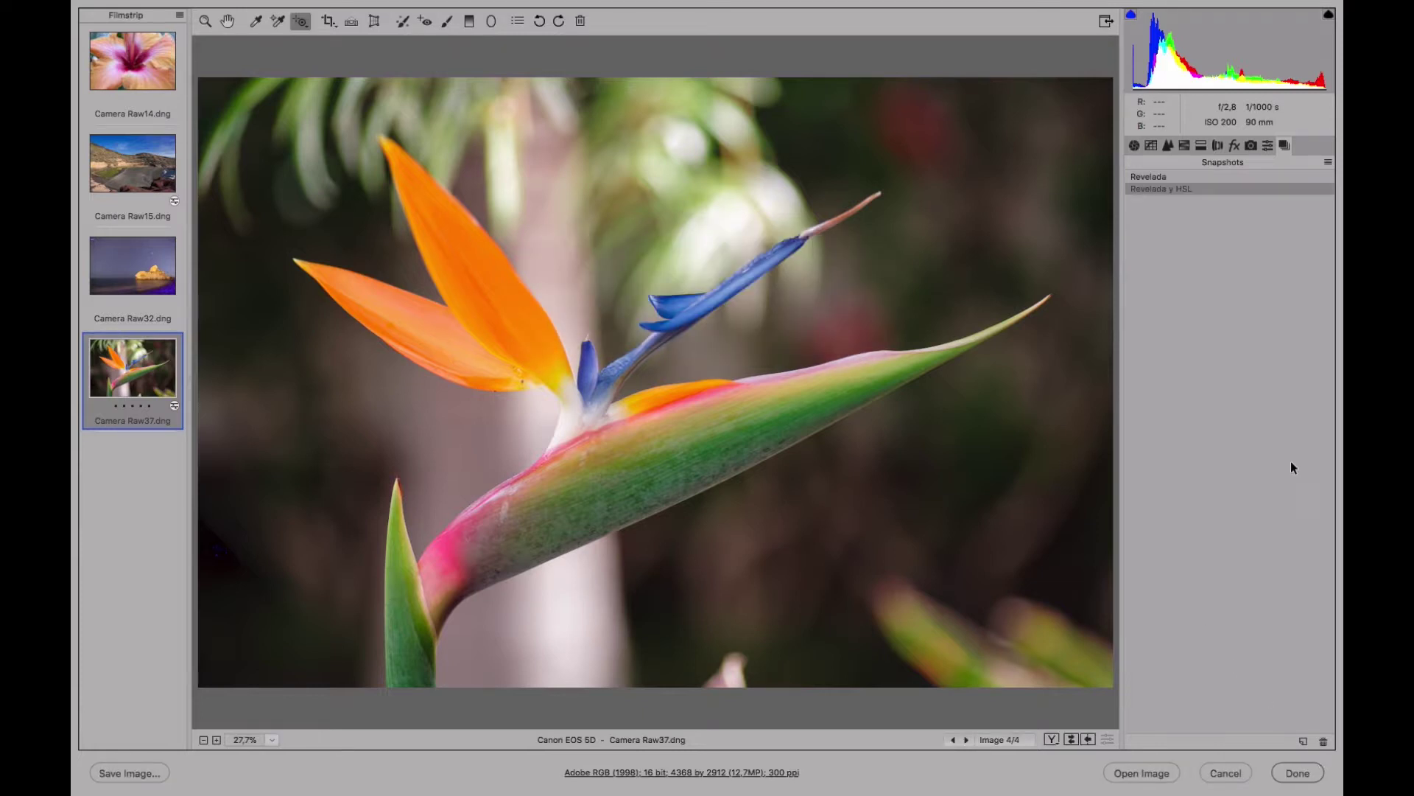
Step: Revert the flower to its unedited settings and save that state as a snapshot named "Original"
{"action": "left_click", "coordinate": [1328, 162]}
{"action": "left_click", "coordinate": [1186, 194]}
{"action": "left_click", "coordinate": [1299, 739]}
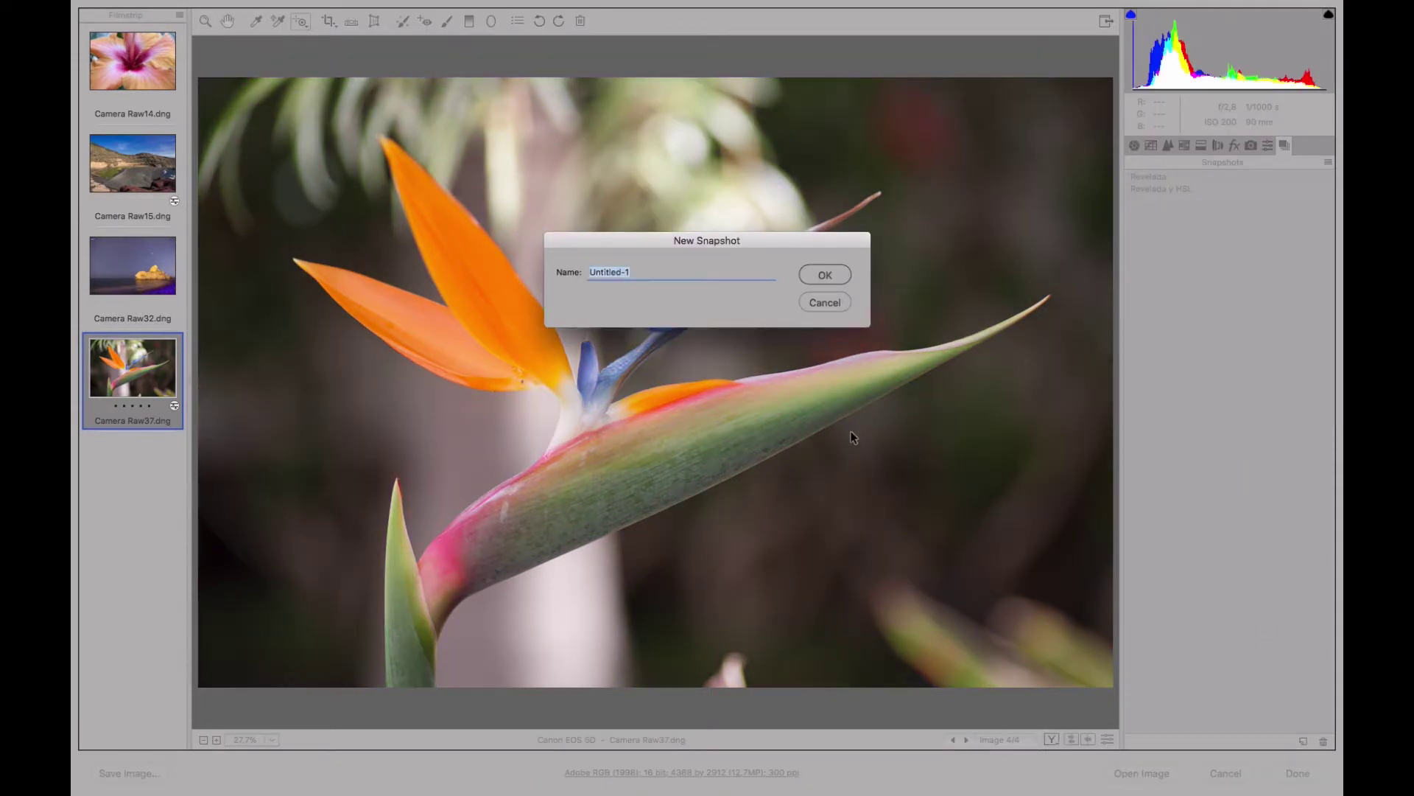
{"action": "type", "text": "Original"}
{"action": "left_click", "coordinate": [826, 273]}
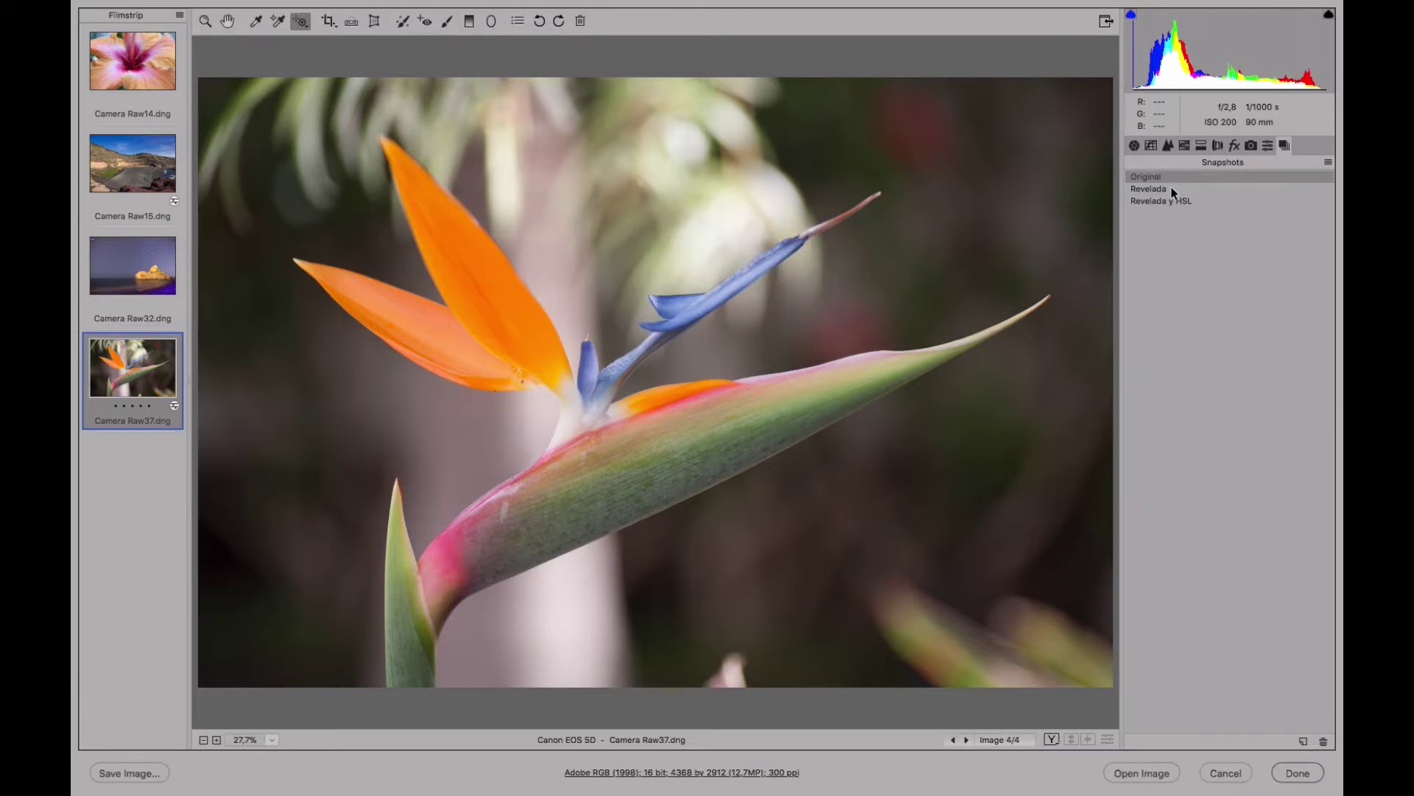
Step: Compare the Original, Revelada and Revelada y HSL snapshots, and finish with Revelada y HSL applied
{"action": "left_click", "coordinate": [1173, 189]}
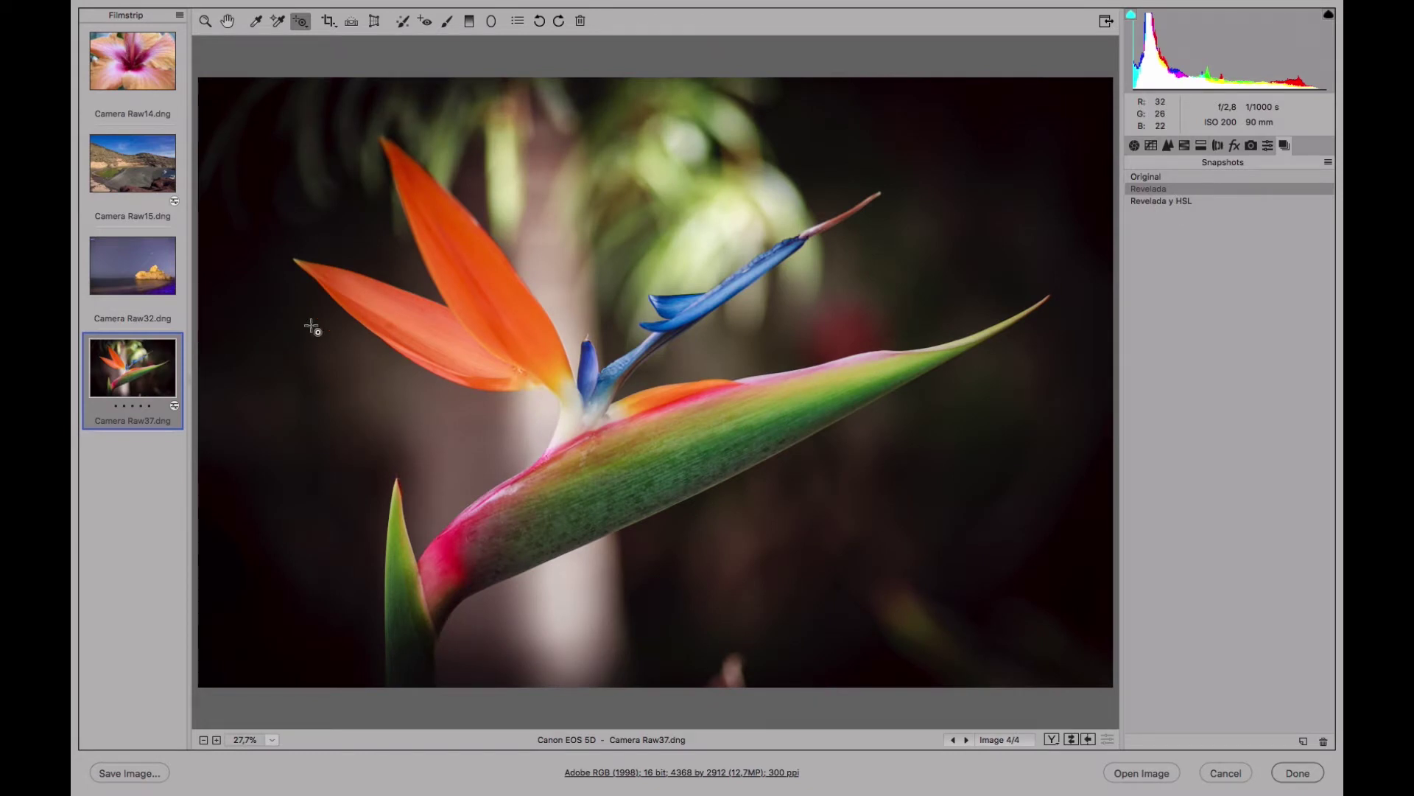
{"action": "left_click", "coordinate": [1189, 176]}
{"action": "left_click", "coordinate": [1193, 202]}
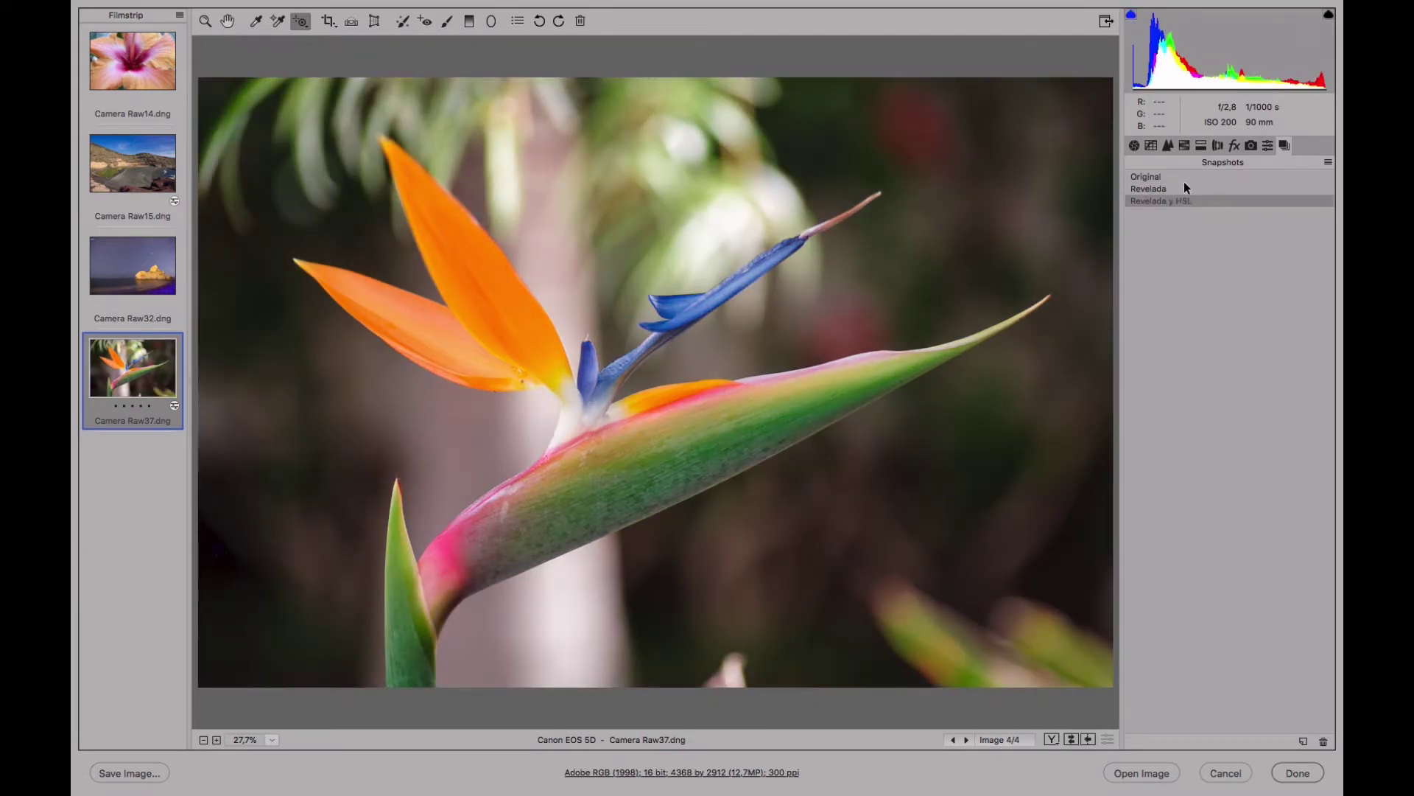
{"action": "left_click", "coordinate": [1183, 176]}
{"action": "left_click", "coordinate": [1191, 201]}
{"action": "left_click", "coordinate": [1182, 174]}
{"action": "left_click", "coordinate": [1191, 201]}
{"action": "left_click", "coordinate": [1182, 174]}
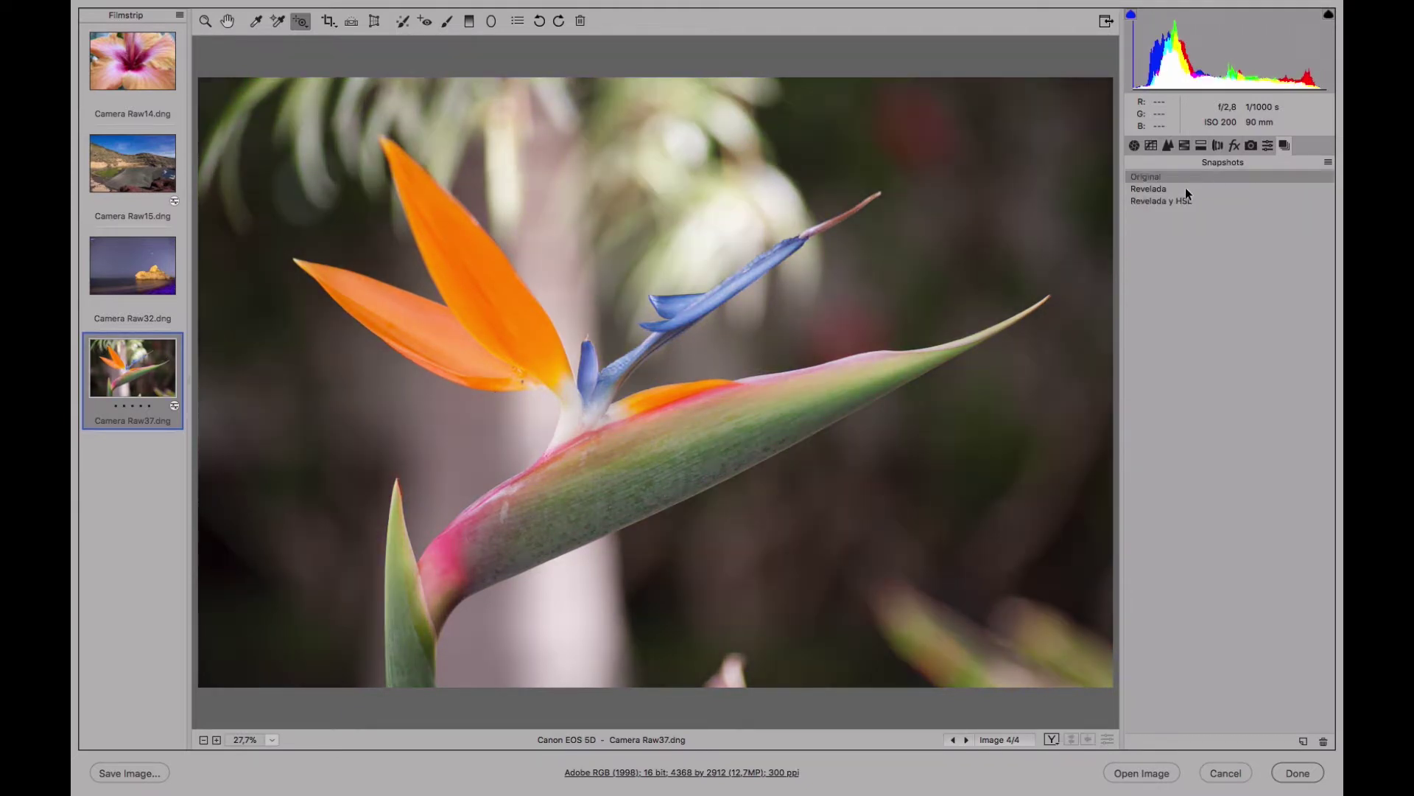
{"action": "left_click", "coordinate": [1189, 197]}
{"action": "left_click", "coordinate": [1182, 175]}
{"action": "left_click", "coordinate": [1186, 201]}
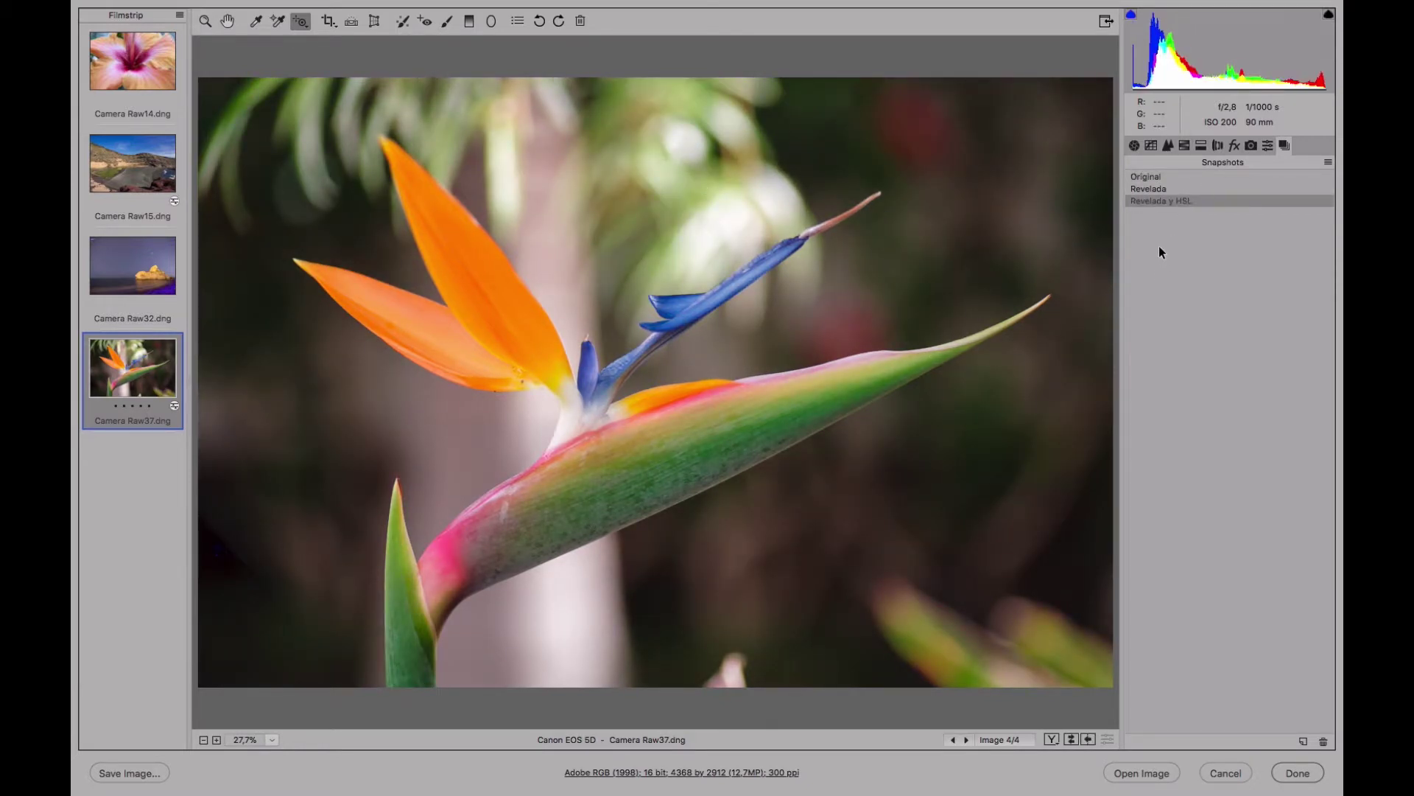
Step: Darken the flower image's corners with a manual lens-correction vignetting amount of -100
{"action": "left_click", "coordinate": [1217, 146]}
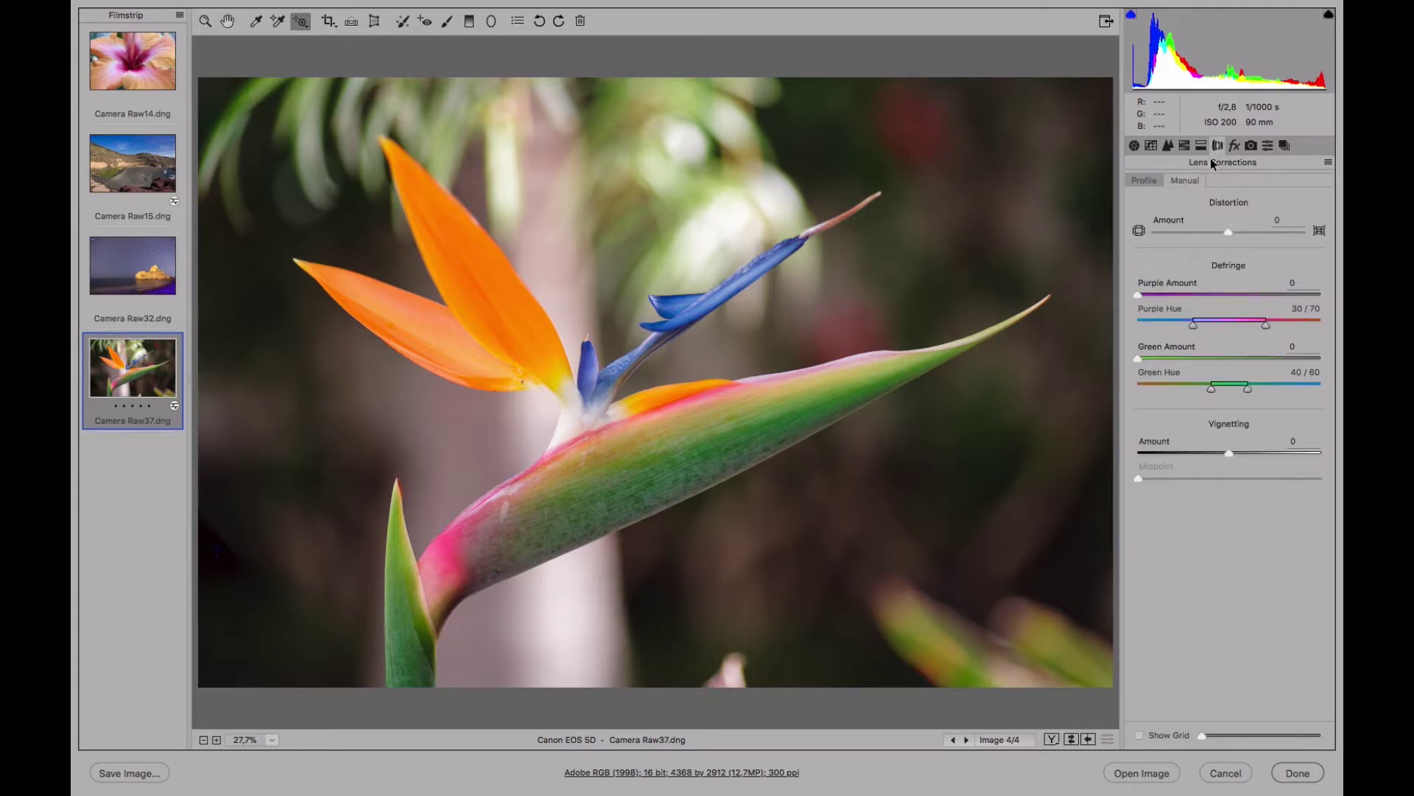
{"action": "left_click", "coordinate": [1148, 182]}
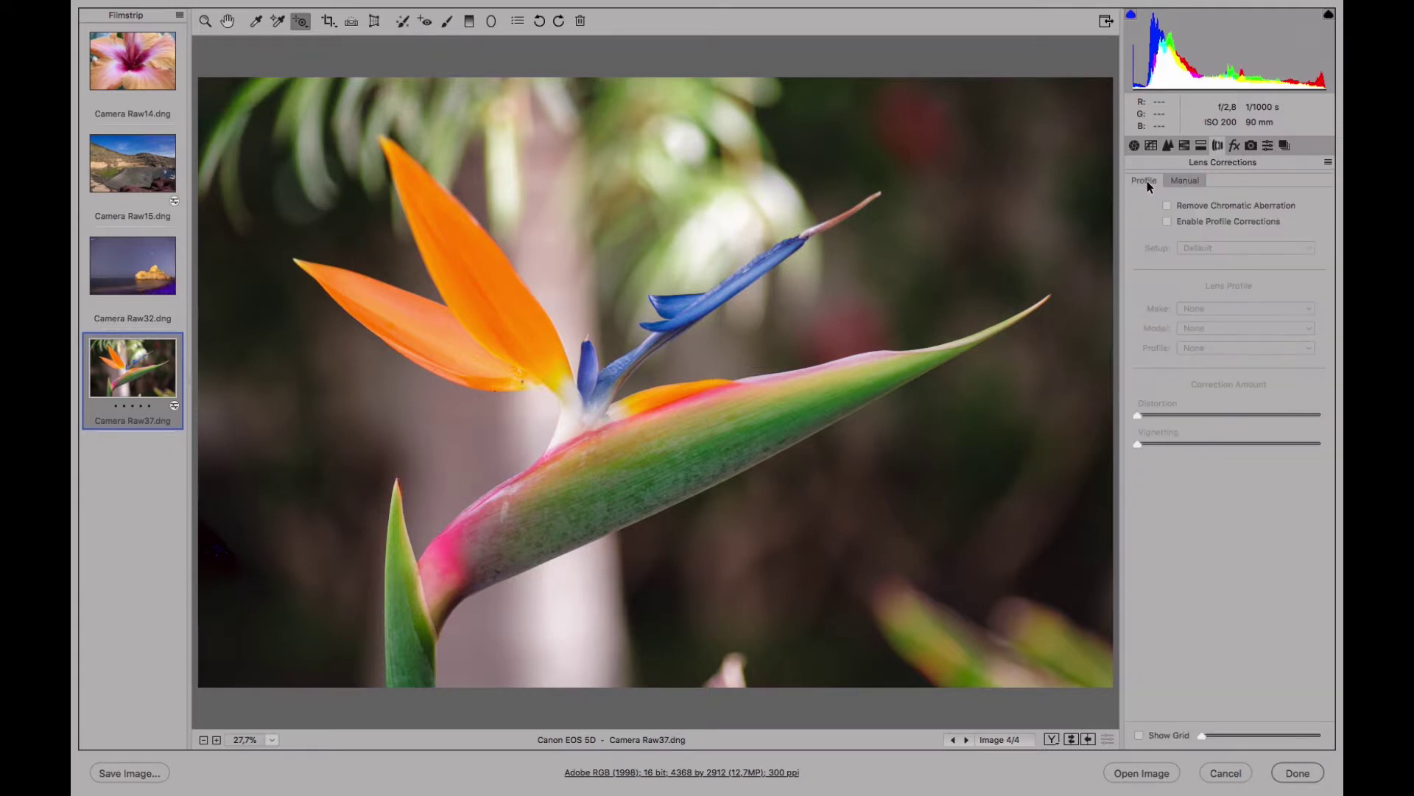
{"action": "left_click", "coordinate": [1184, 181]}
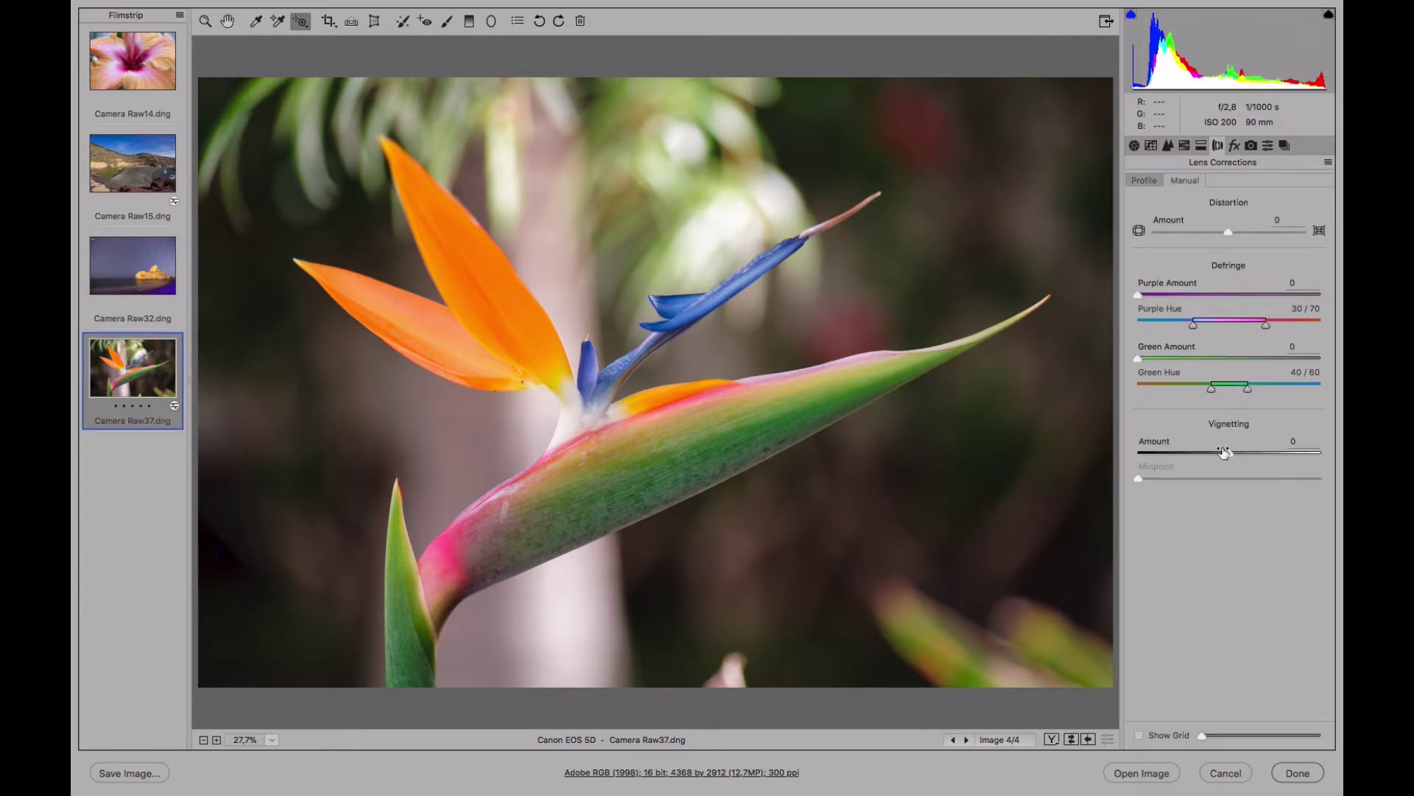
{"action": "left_click_drag", "start_coordinate": [1227, 452], "coordinate": [1116, 468]}
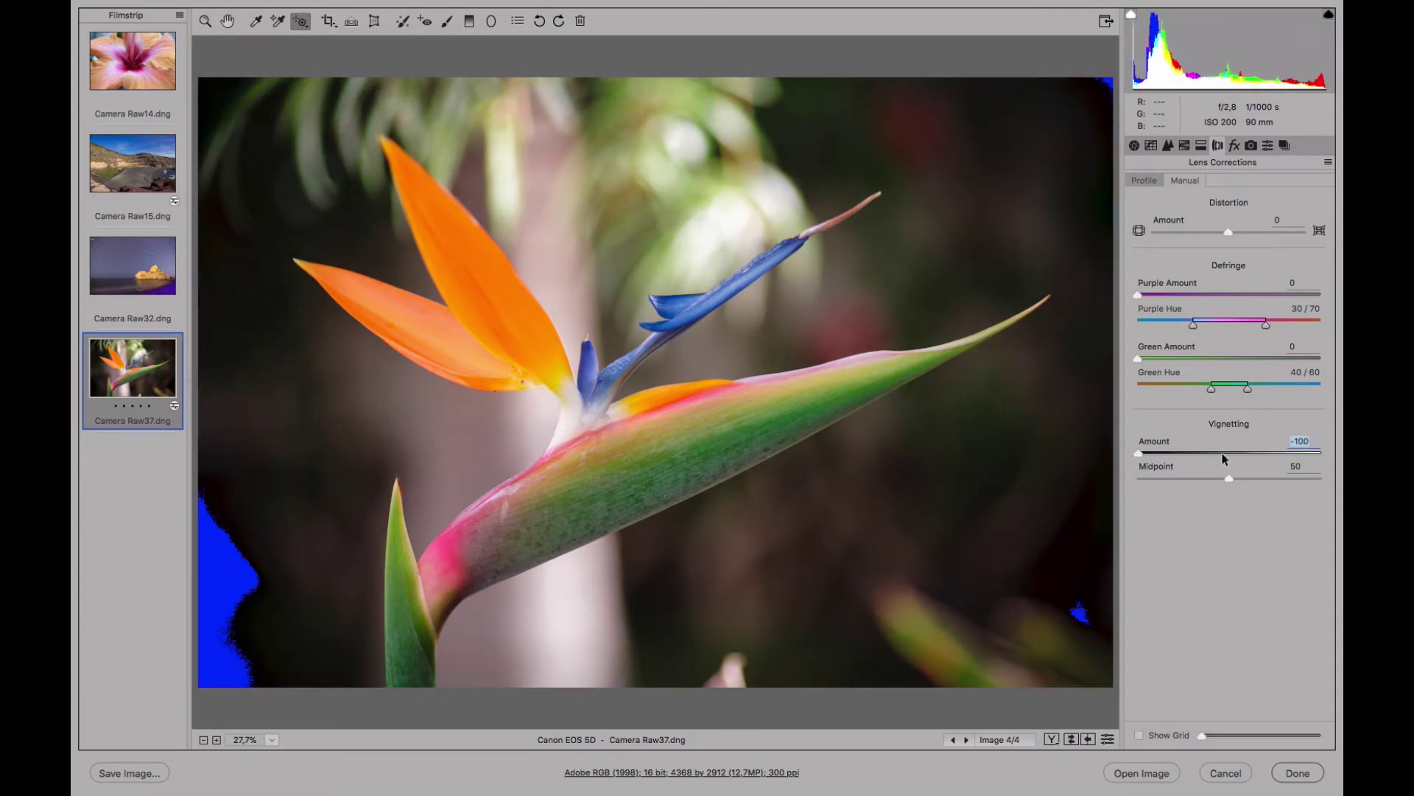
Step: Set the flower image's vignetting amount to -1 and select the night seascape Camera Raw32.dng for editing
{"action": "left_click_drag", "start_coordinate": [1144, 458], "coordinate": [1227, 458]}
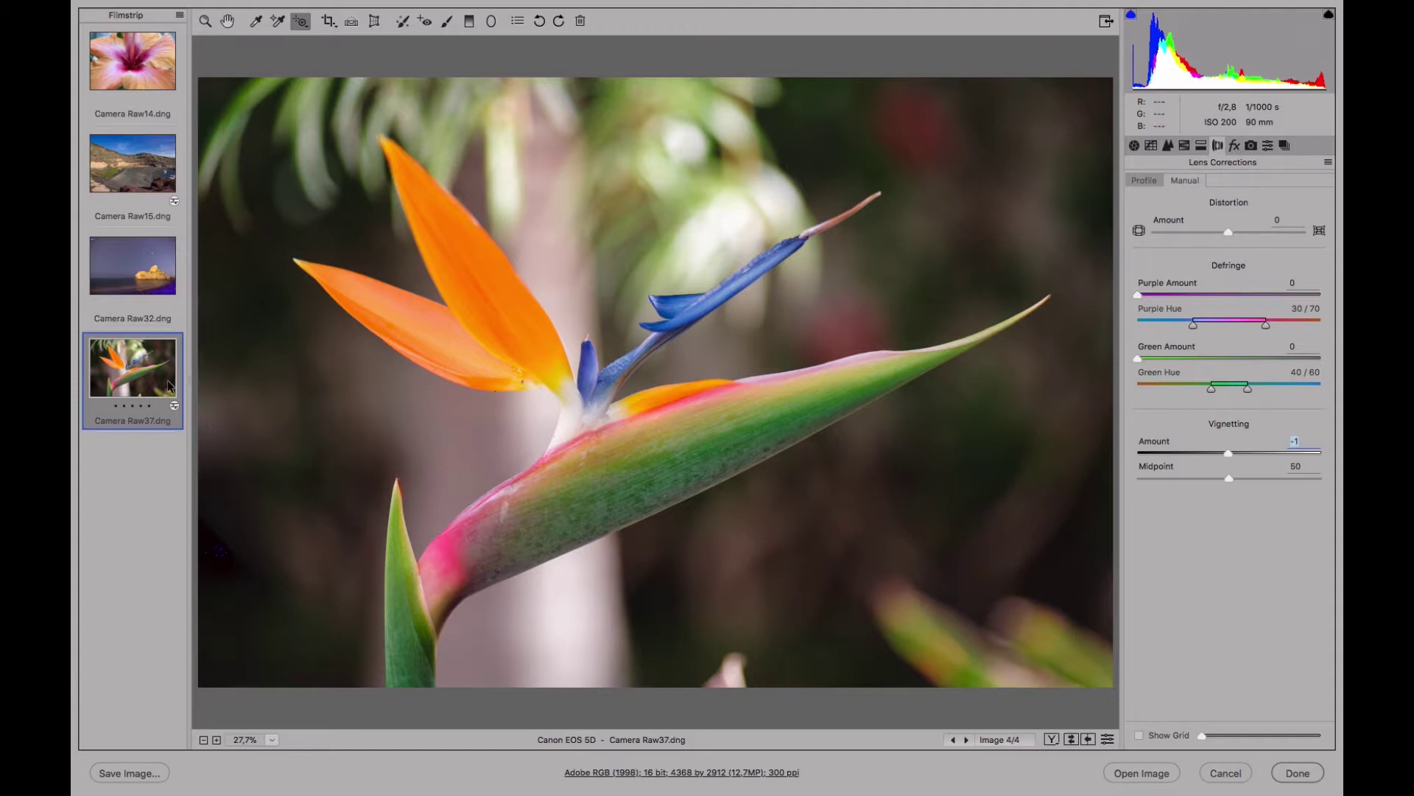
{"action": "left_click", "coordinate": [144, 270]}
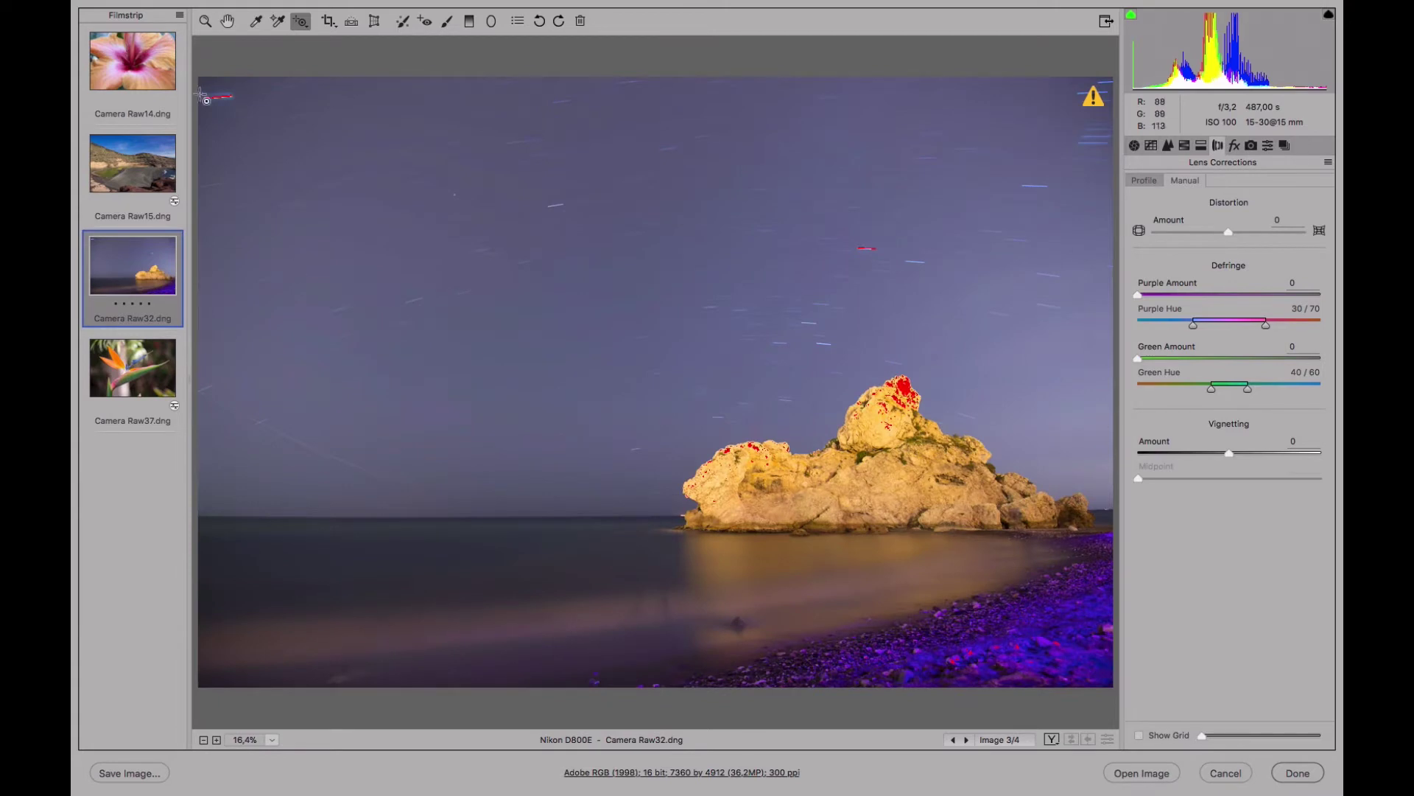
{"action": "left_click", "coordinate": [153, 78]}
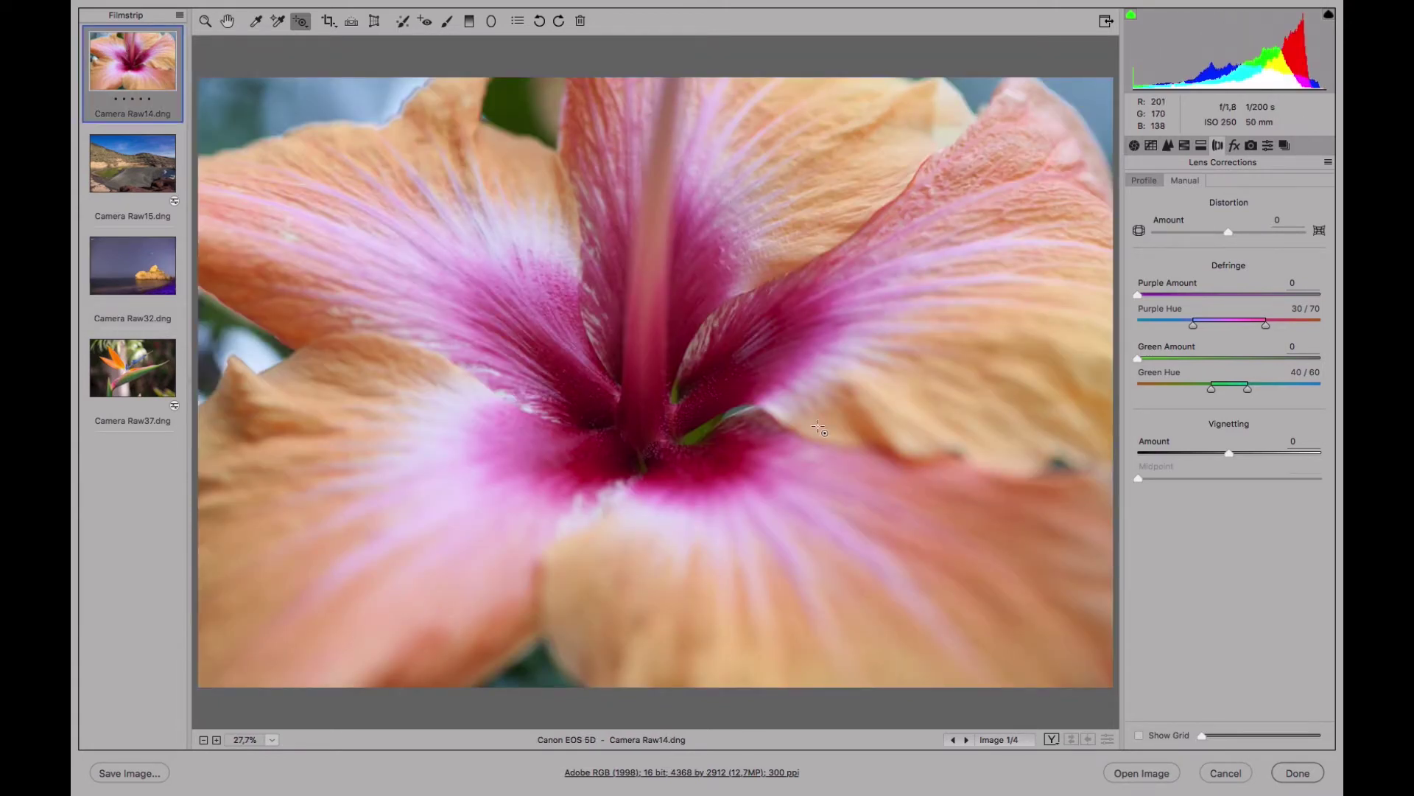
{"action": "left_click", "coordinate": [159, 273]}
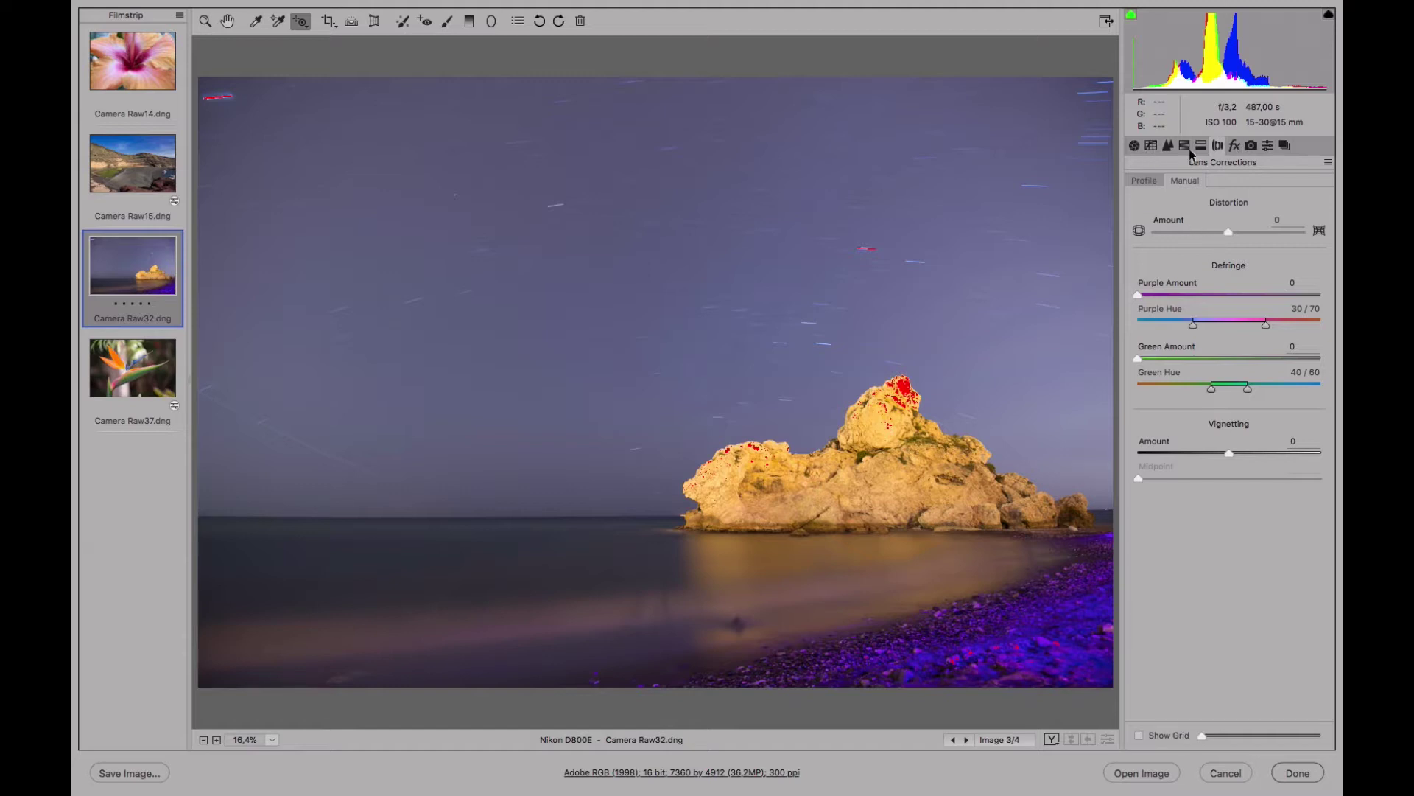
Step: Try the Camera Landscape, Camera Portrait, Camera Vivid and last custom camera profiles on the seascape, finishing with Camera Vivid
{"action": "left_click", "coordinate": [1135, 147]}
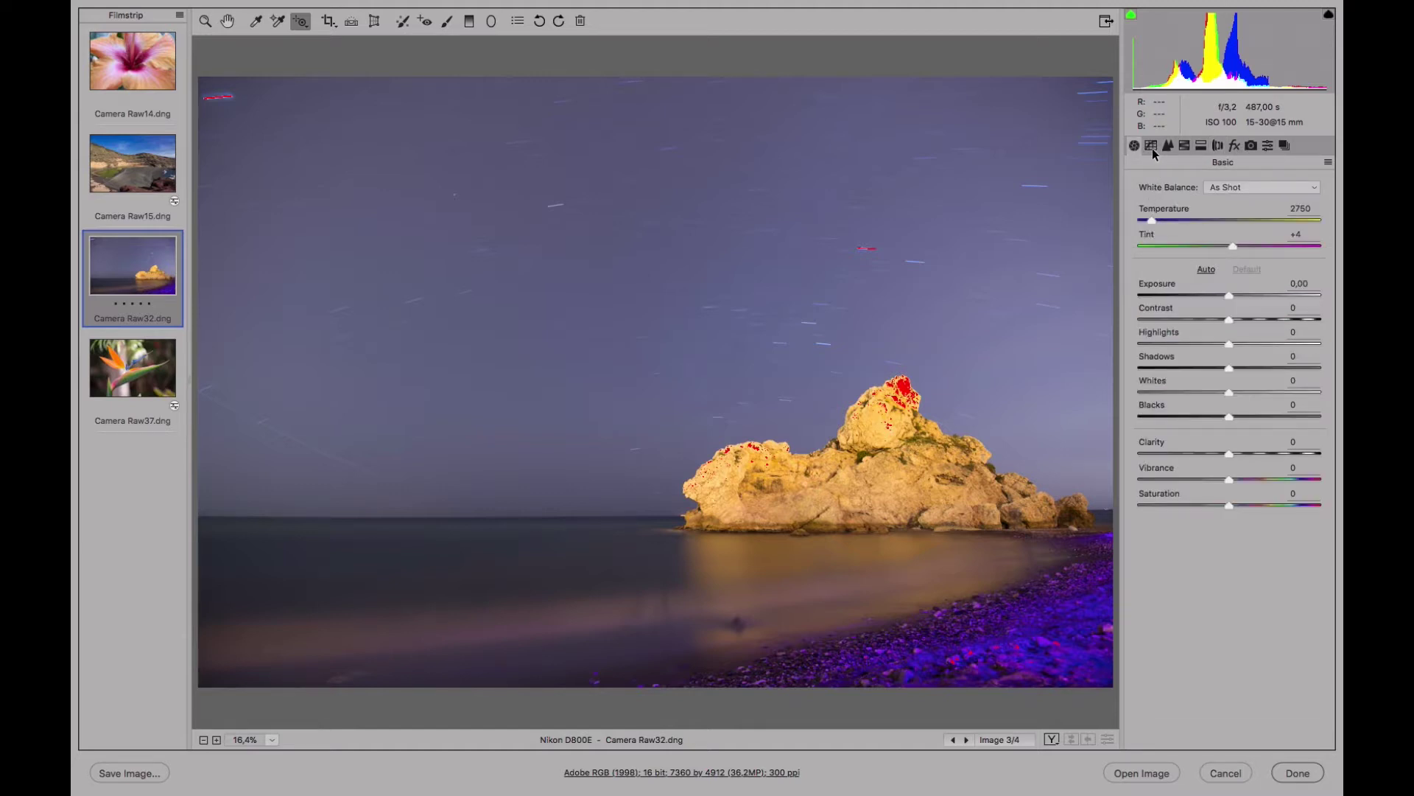
{"action": "left_click", "coordinate": [1153, 148]}
{"action": "left_click", "coordinate": [1200, 146]}
{"action": "left_click", "coordinate": [1252, 147]}
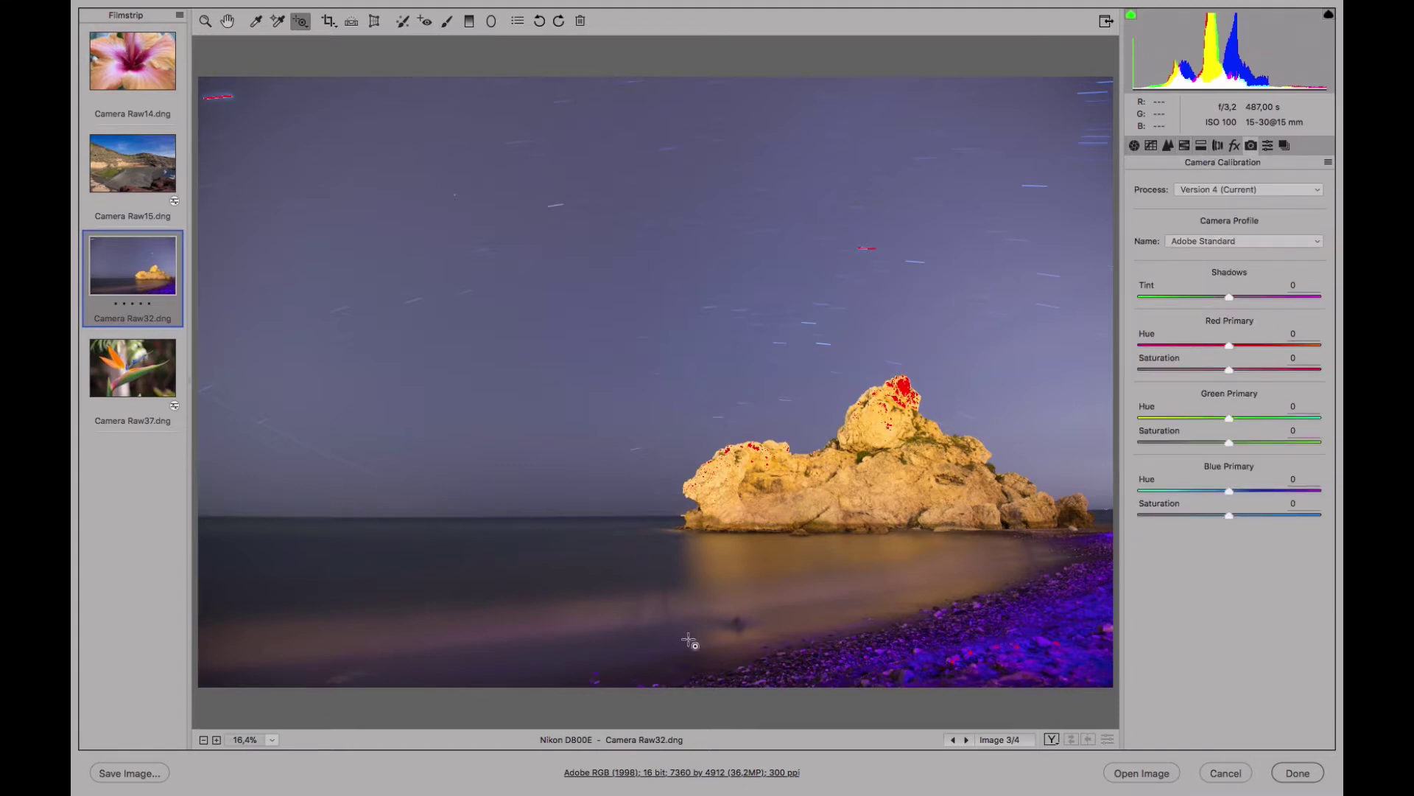
{"action": "left_click", "coordinate": [1257, 244]}
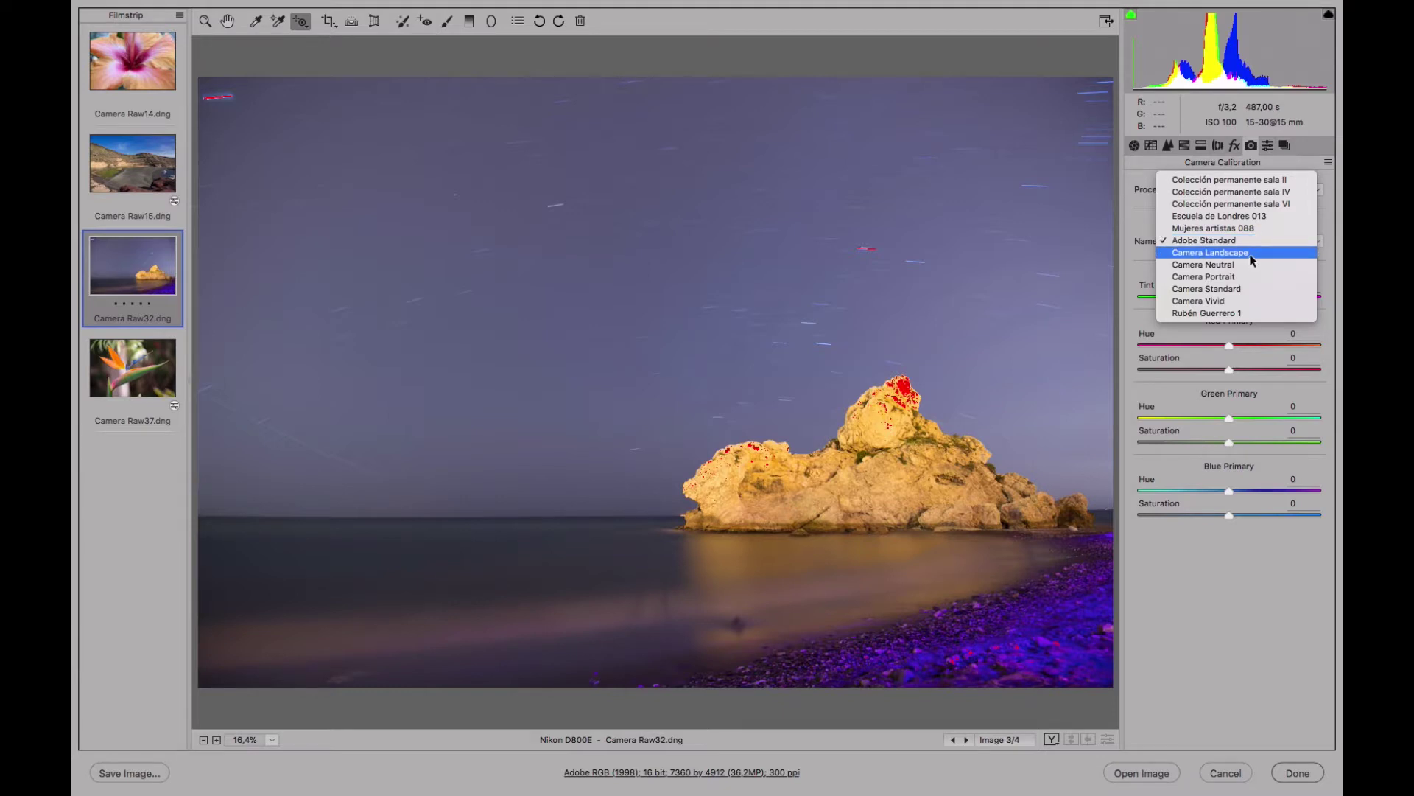
{"action": "left_click", "coordinate": [1254, 252]}
{"action": "left_click", "coordinate": [1261, 241]}
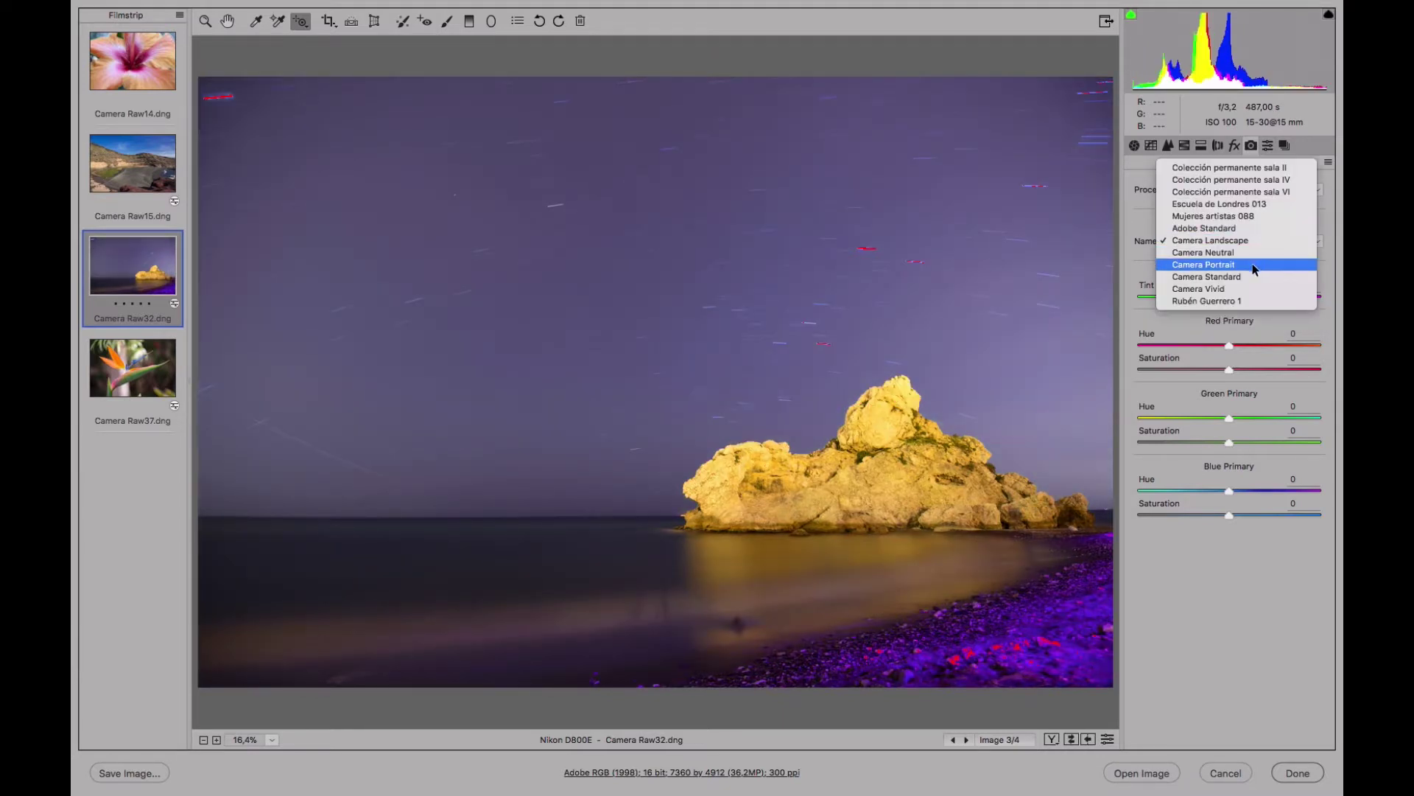
{"action": "left_click", "coordinate": [1254, 265]}
{"action": "left_click", "coordinate": [1257, 242]}
{"action": "left_click", "coordinate": [1258, 266]}
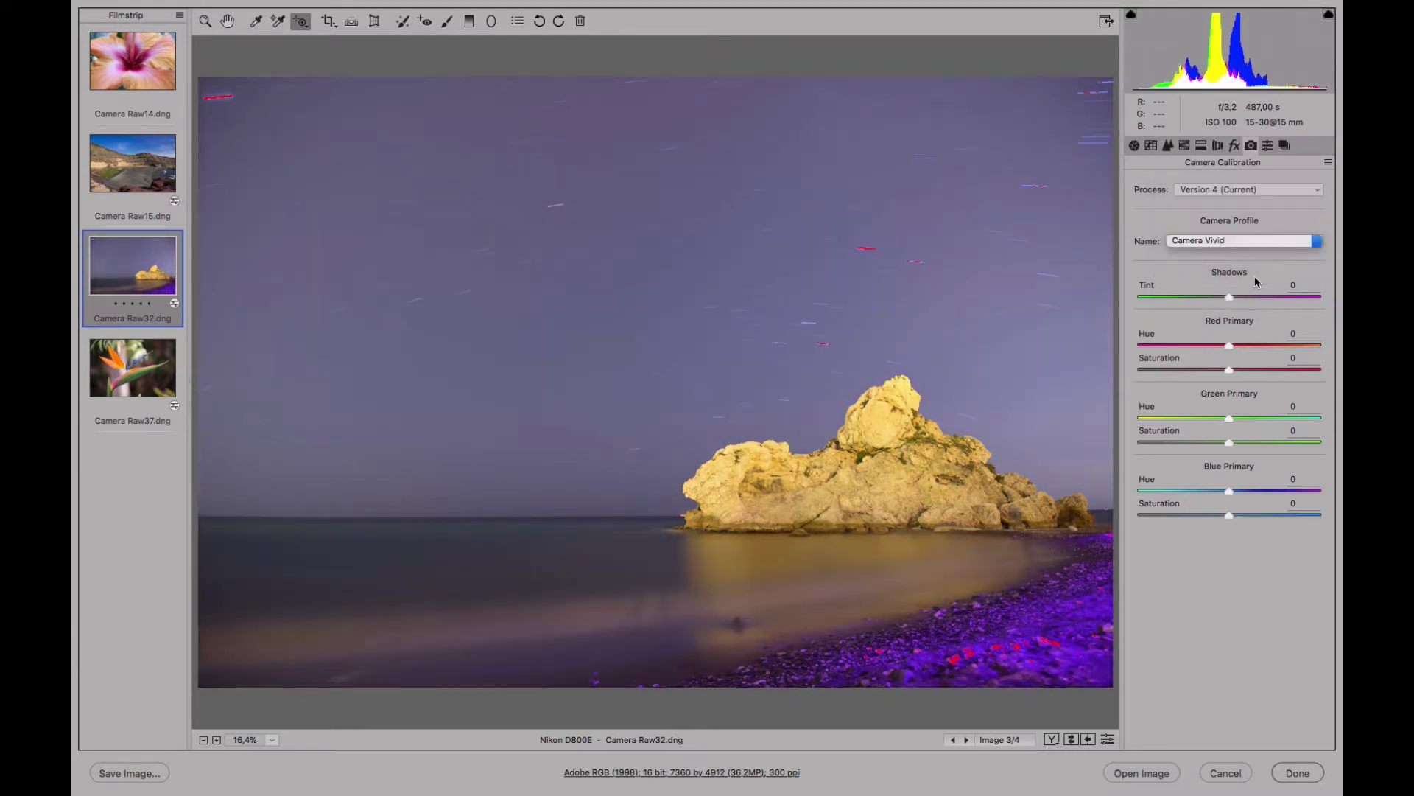
{"action": "left_click", "coordinate": [1260, 240]}
{"action": "left_click", "coordinate": [1256, 263]}
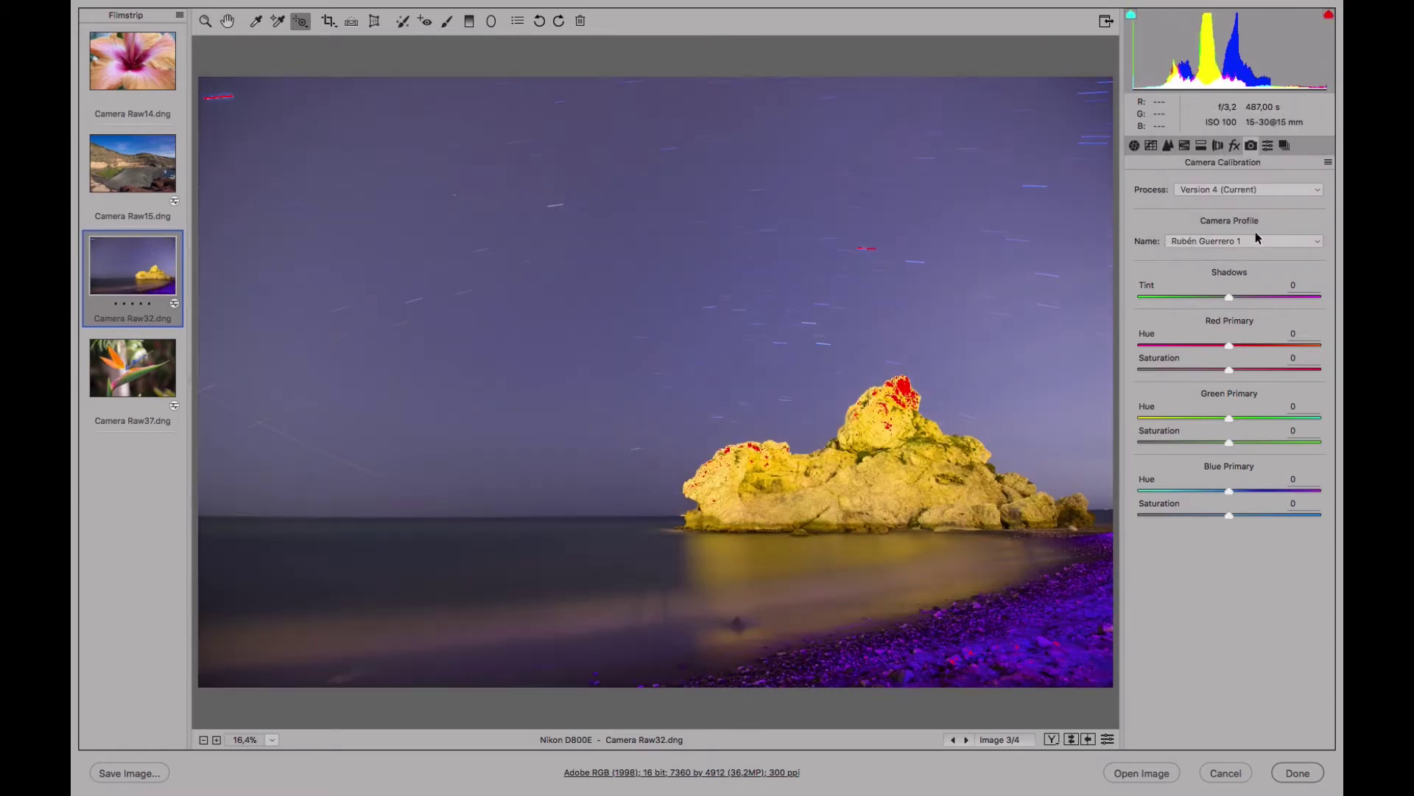
{"action": "left_click", "coordinate": [1255, 237]}
{"action": "left_click", "coordinate": [1253, 212]}
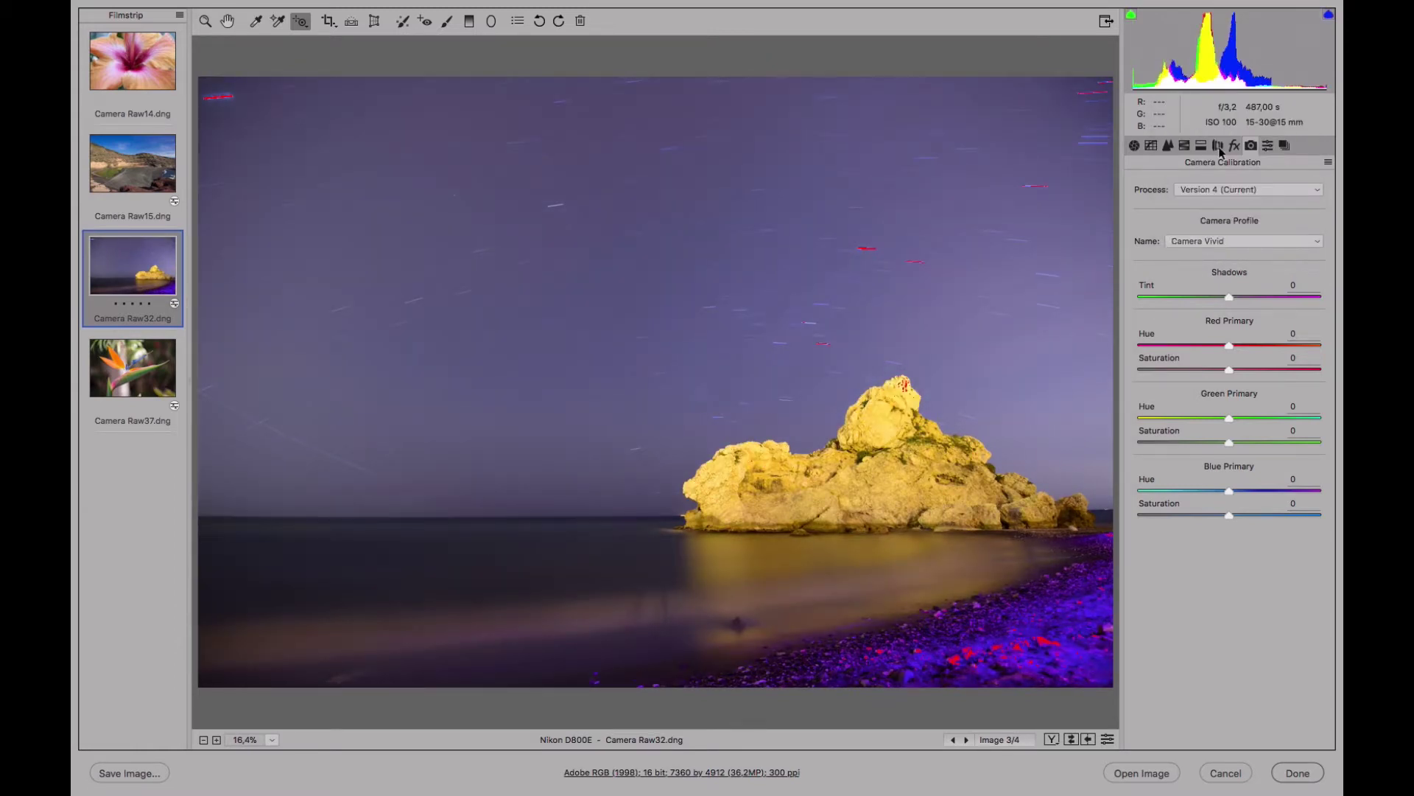
Step: Compare the Camera Neutral and Camera Standard profiles on the seascape, and return to the Adobe Standard profile
{"action": "left_click", "coordinate": [1232, 243]}
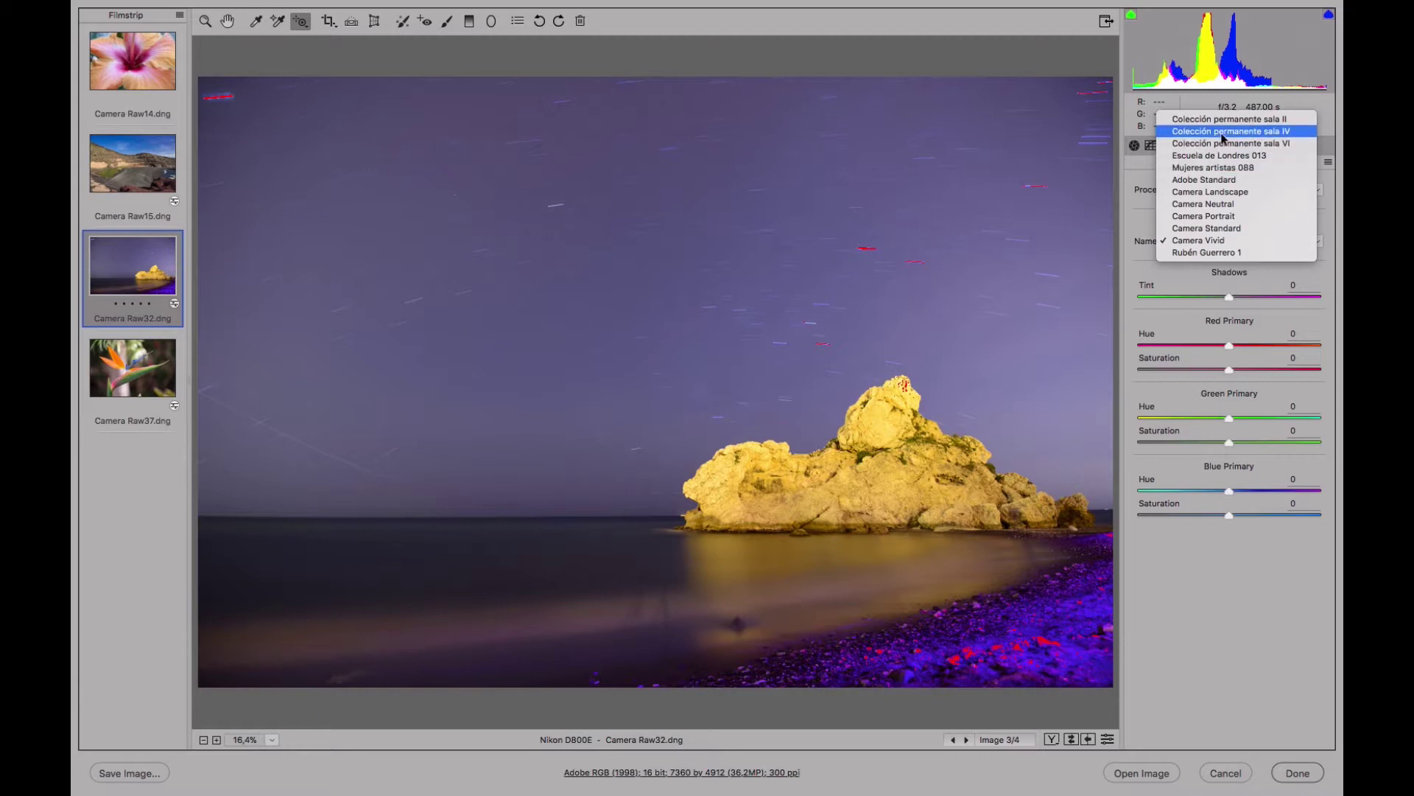
{"action": "left_click", "coordinate": [1208, 205]}
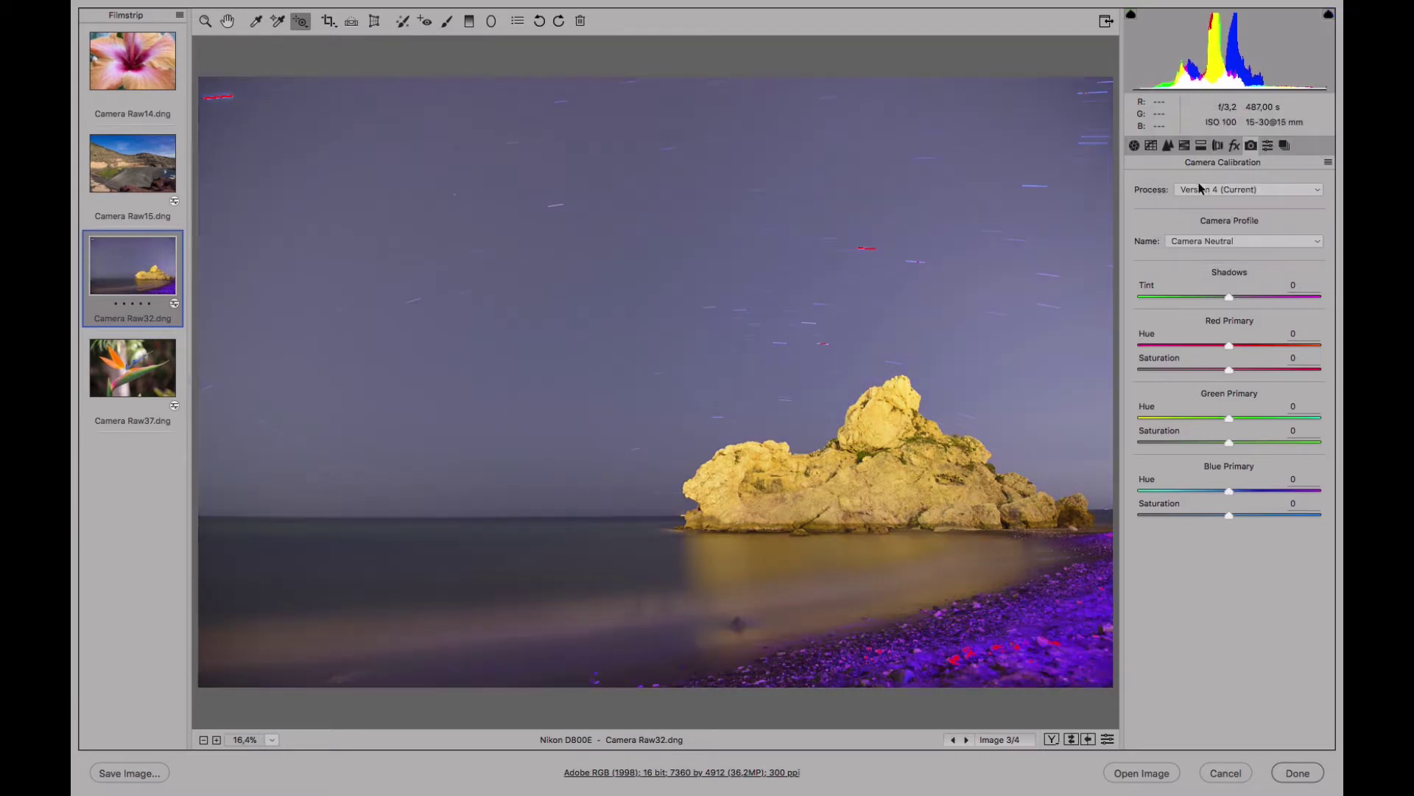
{"action": "left_click", "coordinate": [1238, 241]}
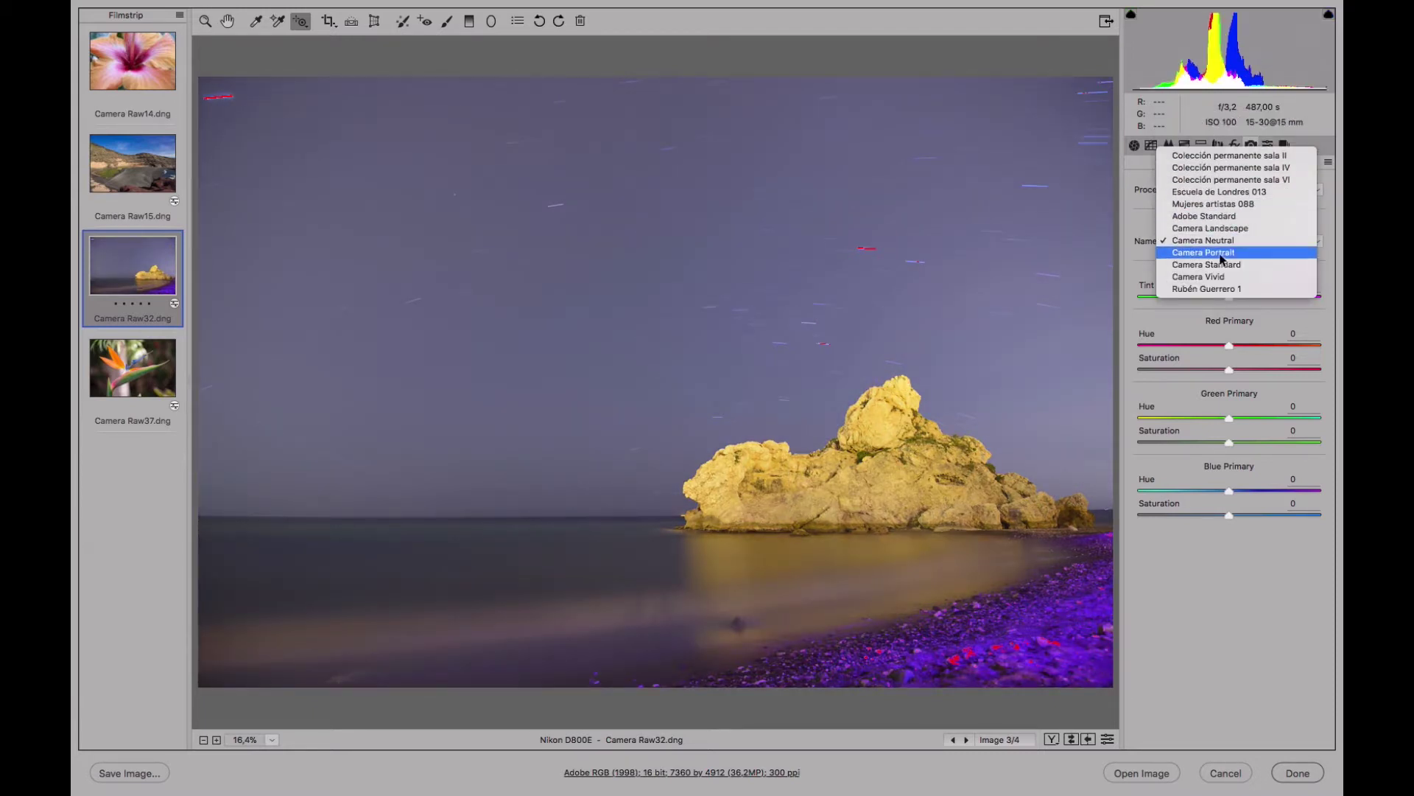
{"action": "left_click", "coordinate": [1220, 265]}
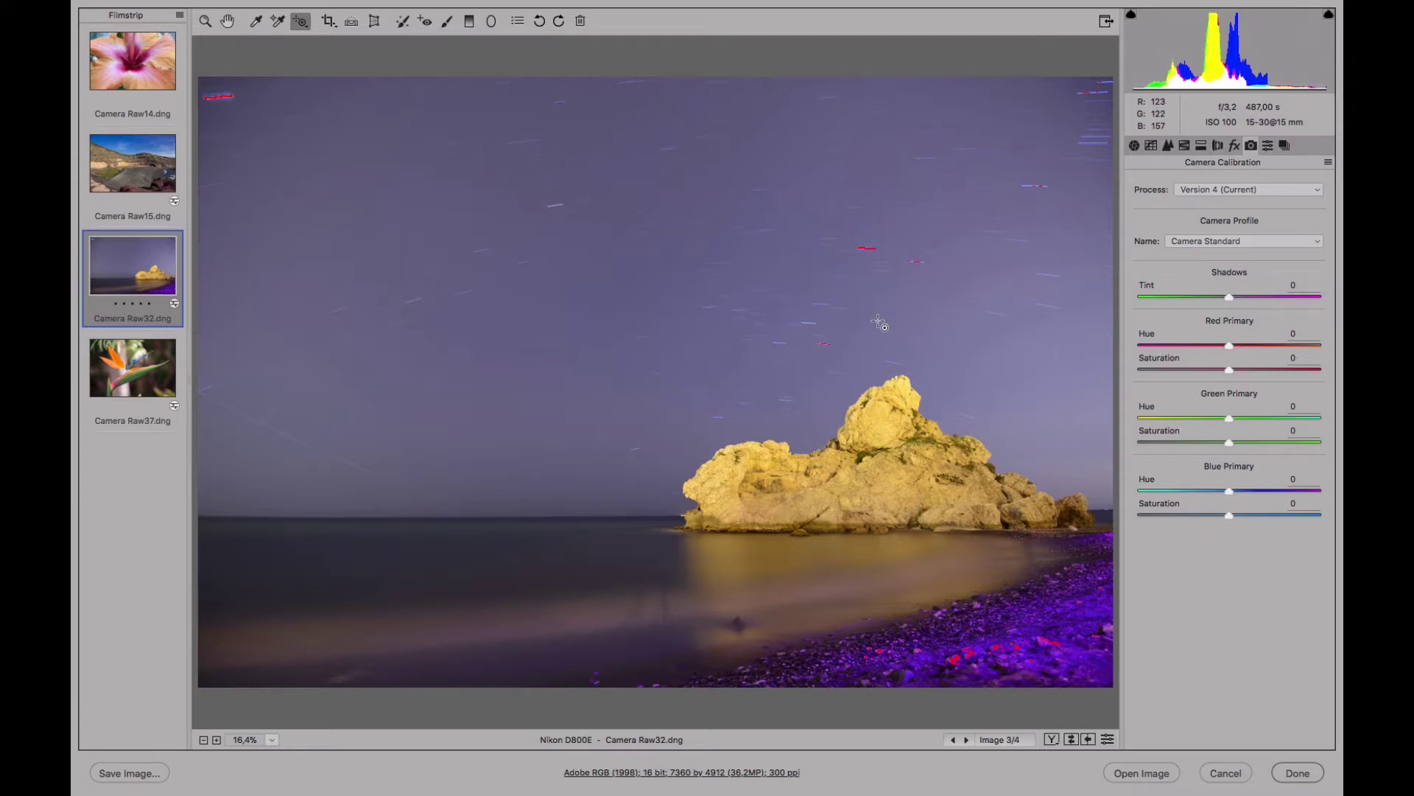
{"action": "left_click", "coordinate": [1259, 241]}
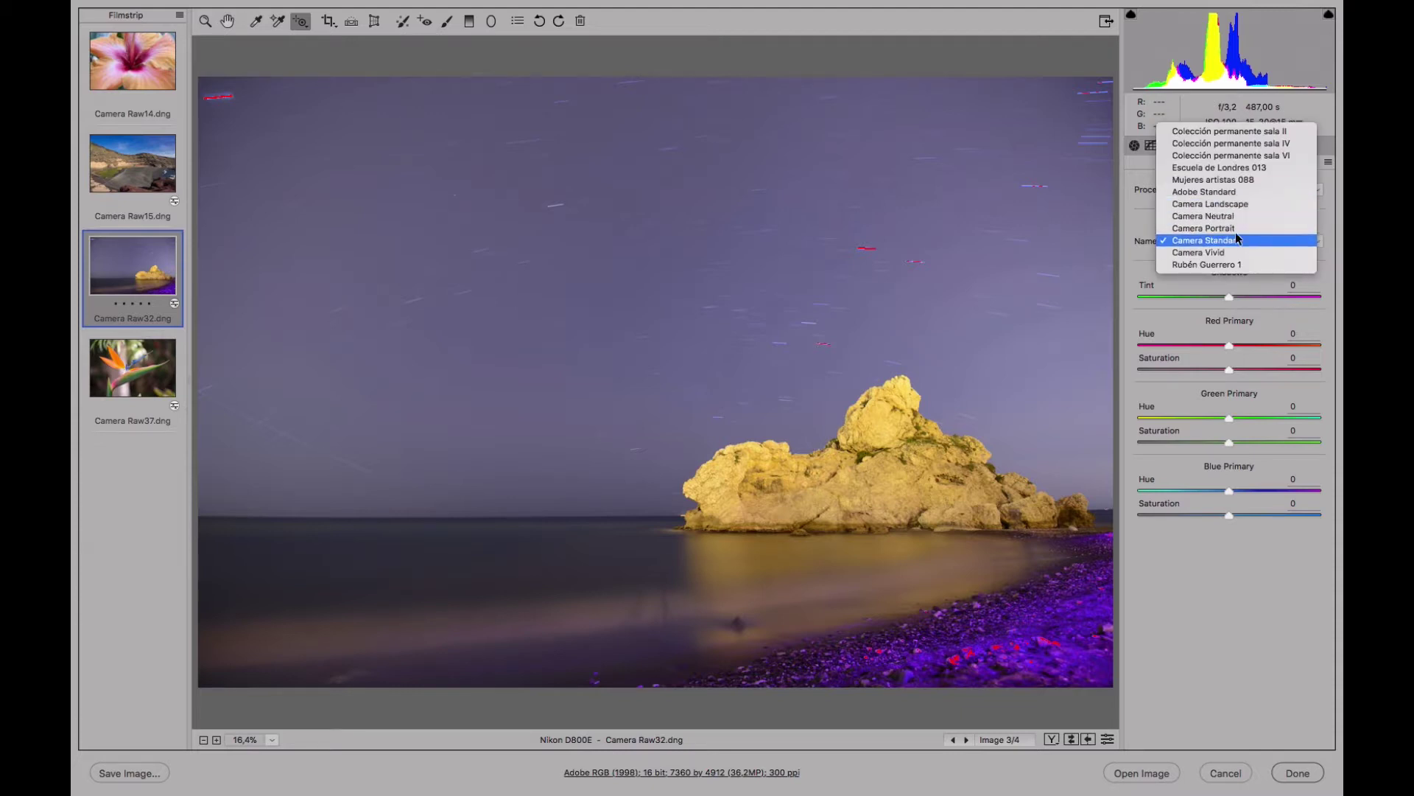
{"action": "left_click", "coordinate": [1236, 216]}
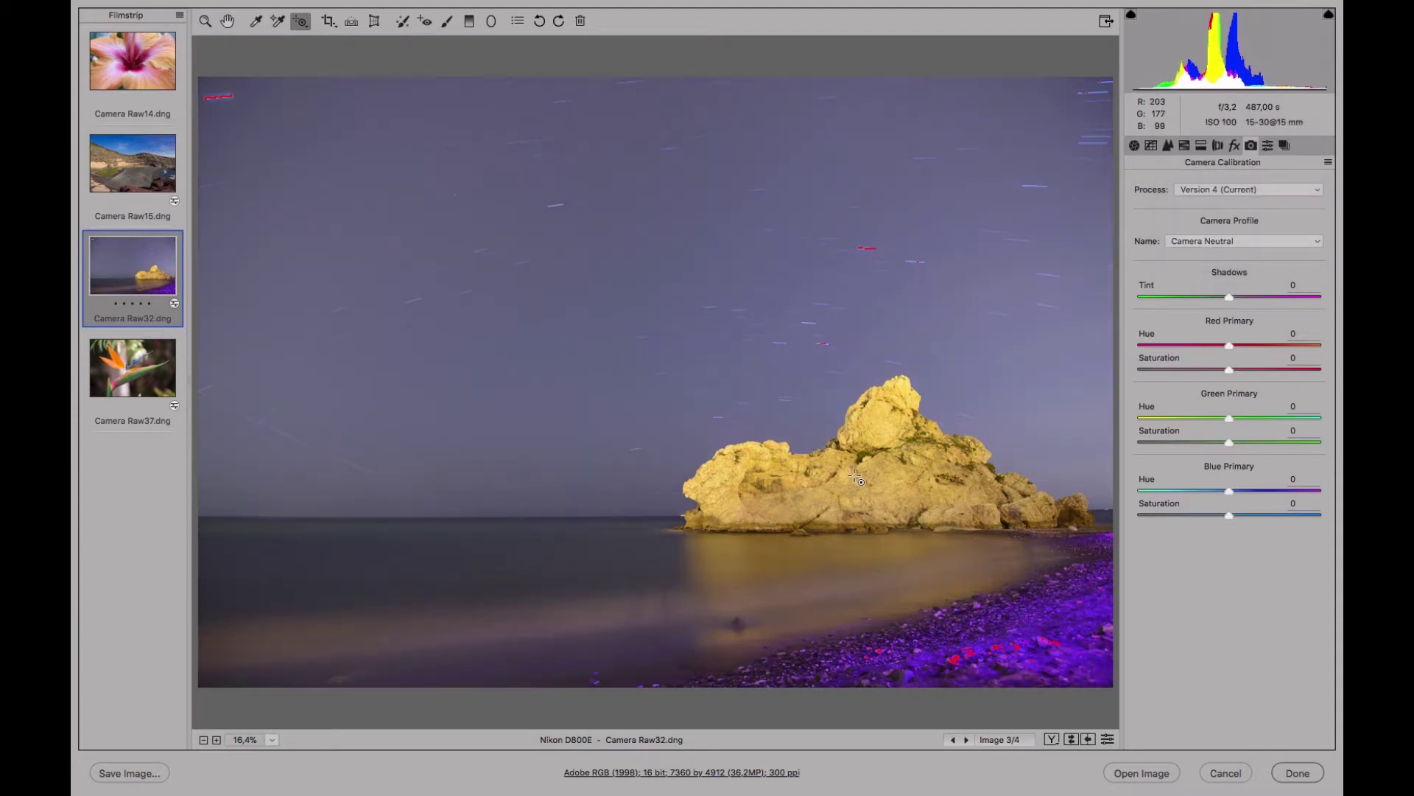
{"action": "left_click", "coordinate": [1243, 242]}
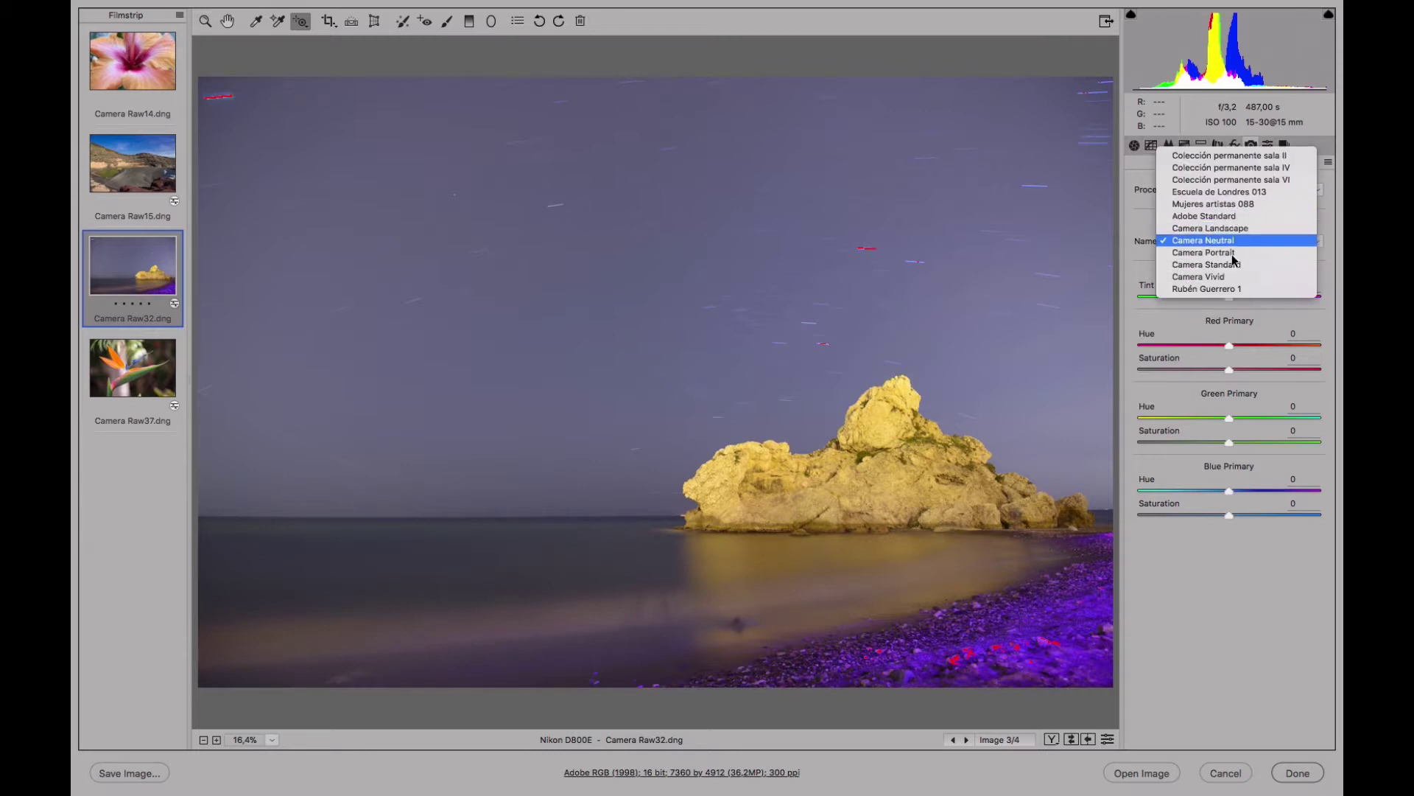
{"action": "left_click", "coordinate": [1115, 358]}
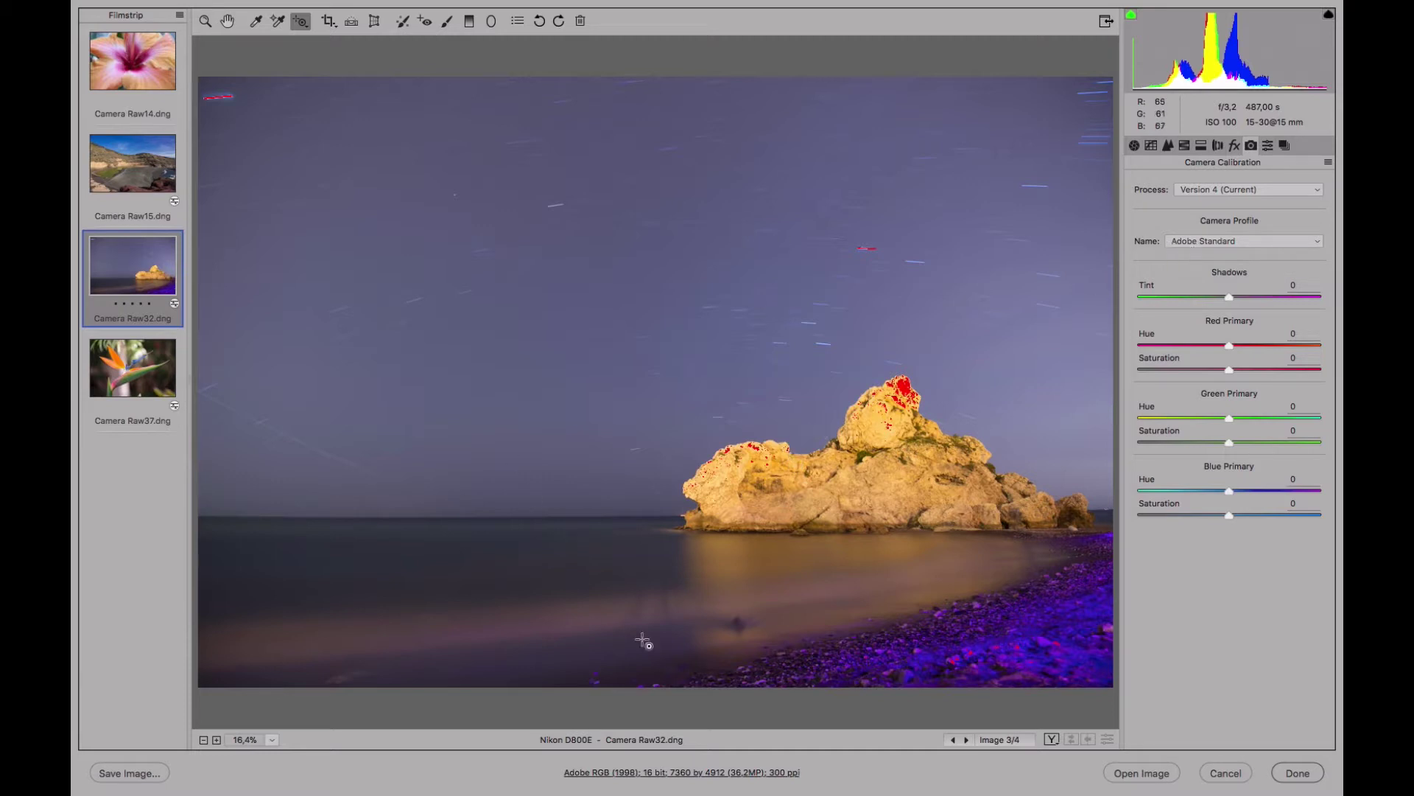
Step: Check the Camera Standard profile on the seascape and settle on Camera Vivid as its camera profile
{"action": "left_click", "coordinate": [1243, 241]}
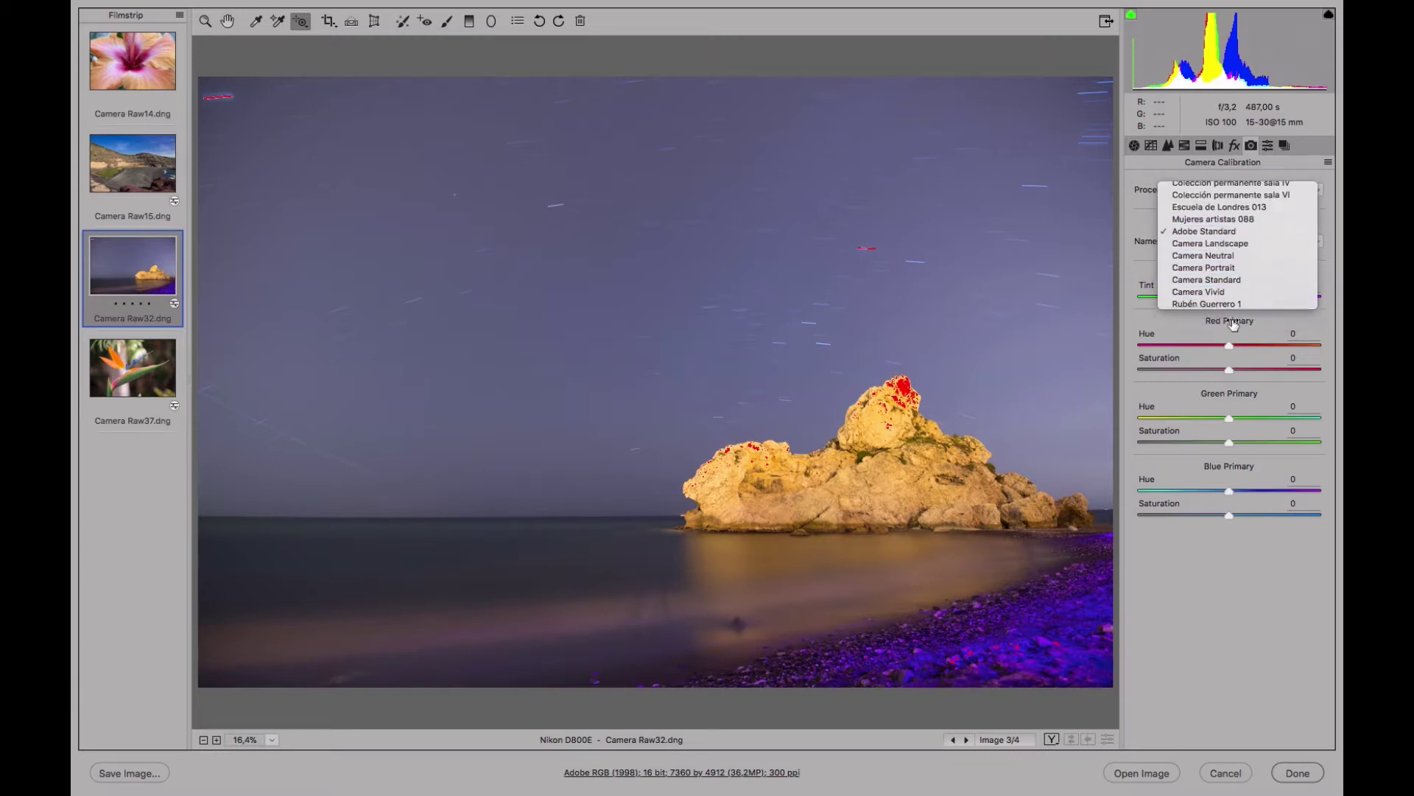
{"action": "left_click", "coordinate": [1207, 280]}
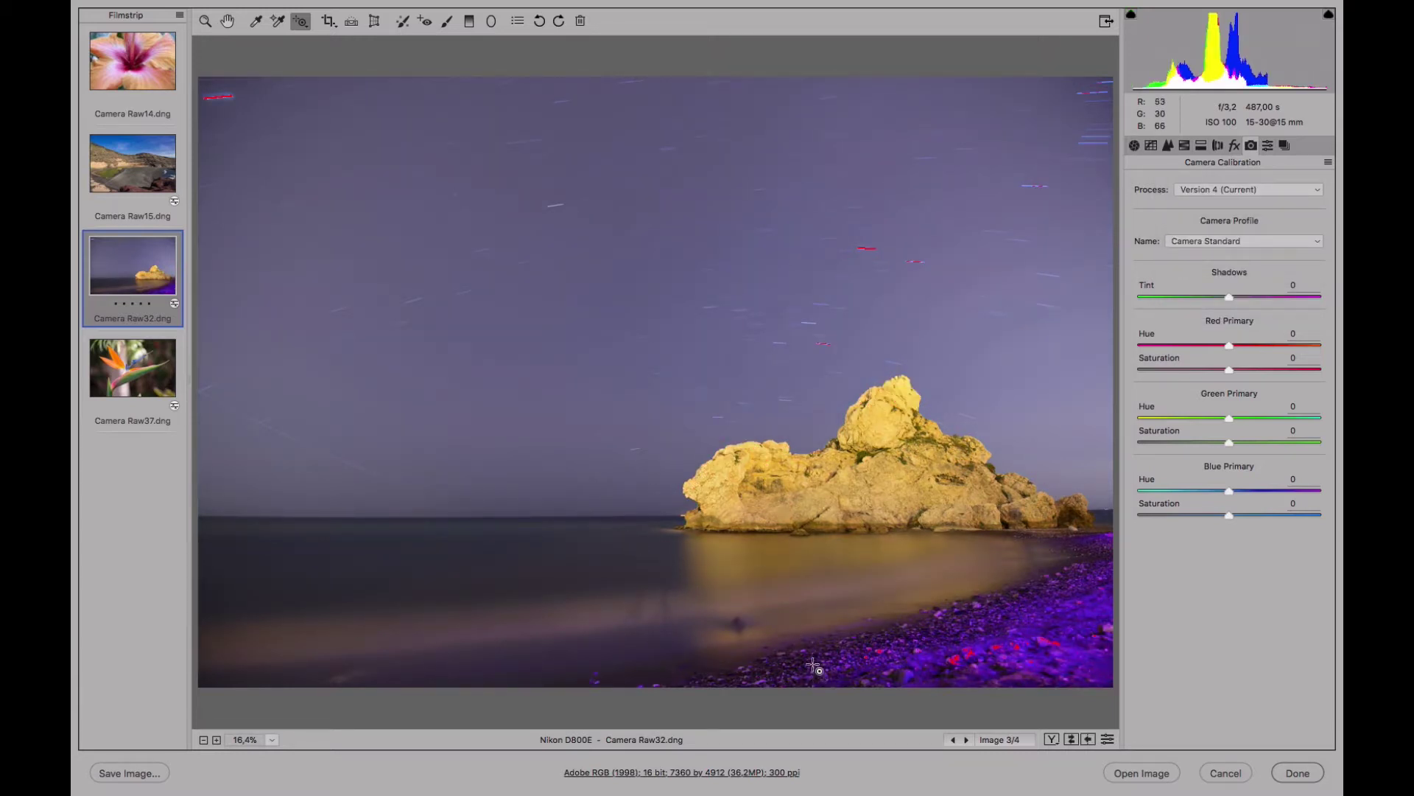
{"action": "left_click", "coordinate": [1251, 241]}
{"action": "left_click", "coordinate": [1248, 252]}
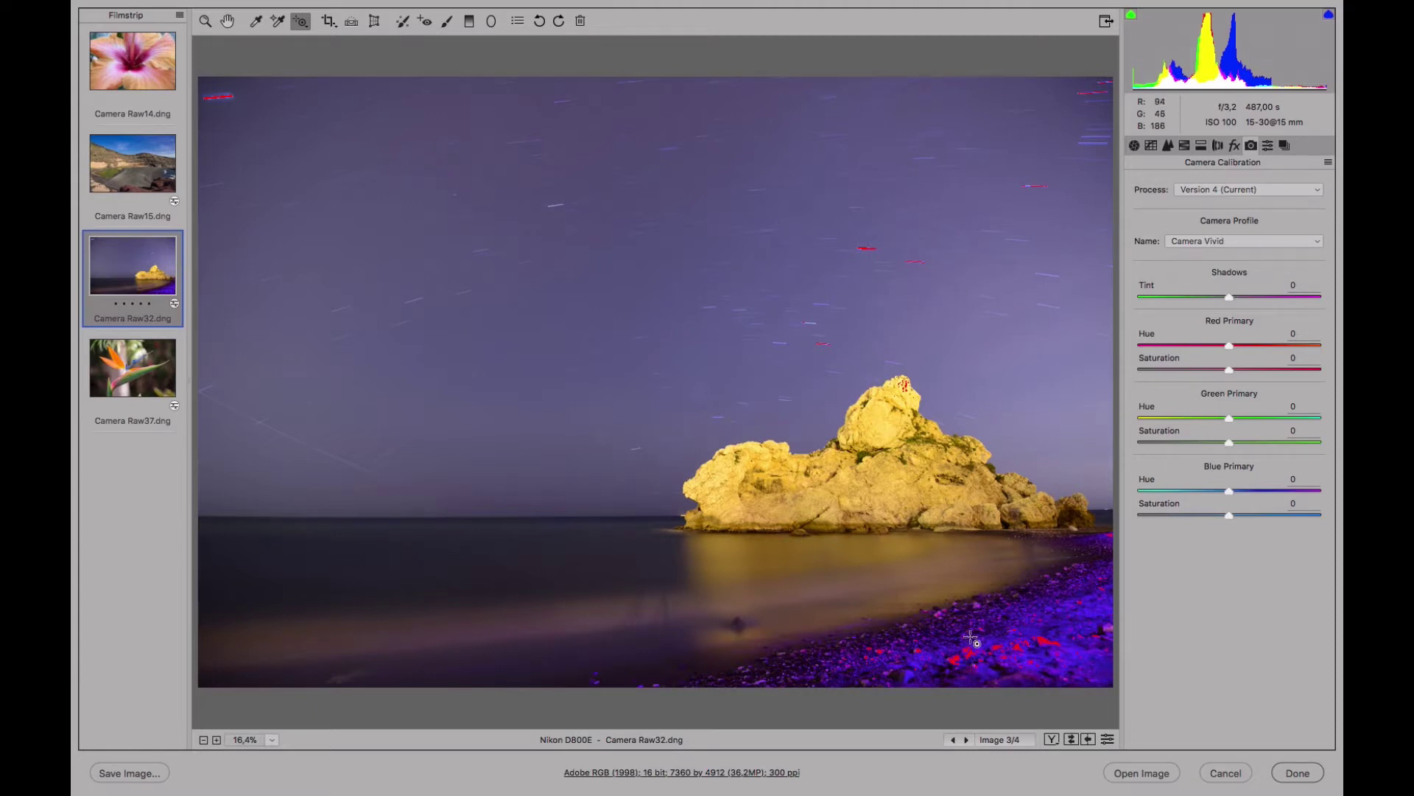
Step: Set the seascape's shadows to +18, temperature to 2650, exposure to +0,15 and contrast to +13
{"action": "left_click", "coordinate": [1135, 146]}
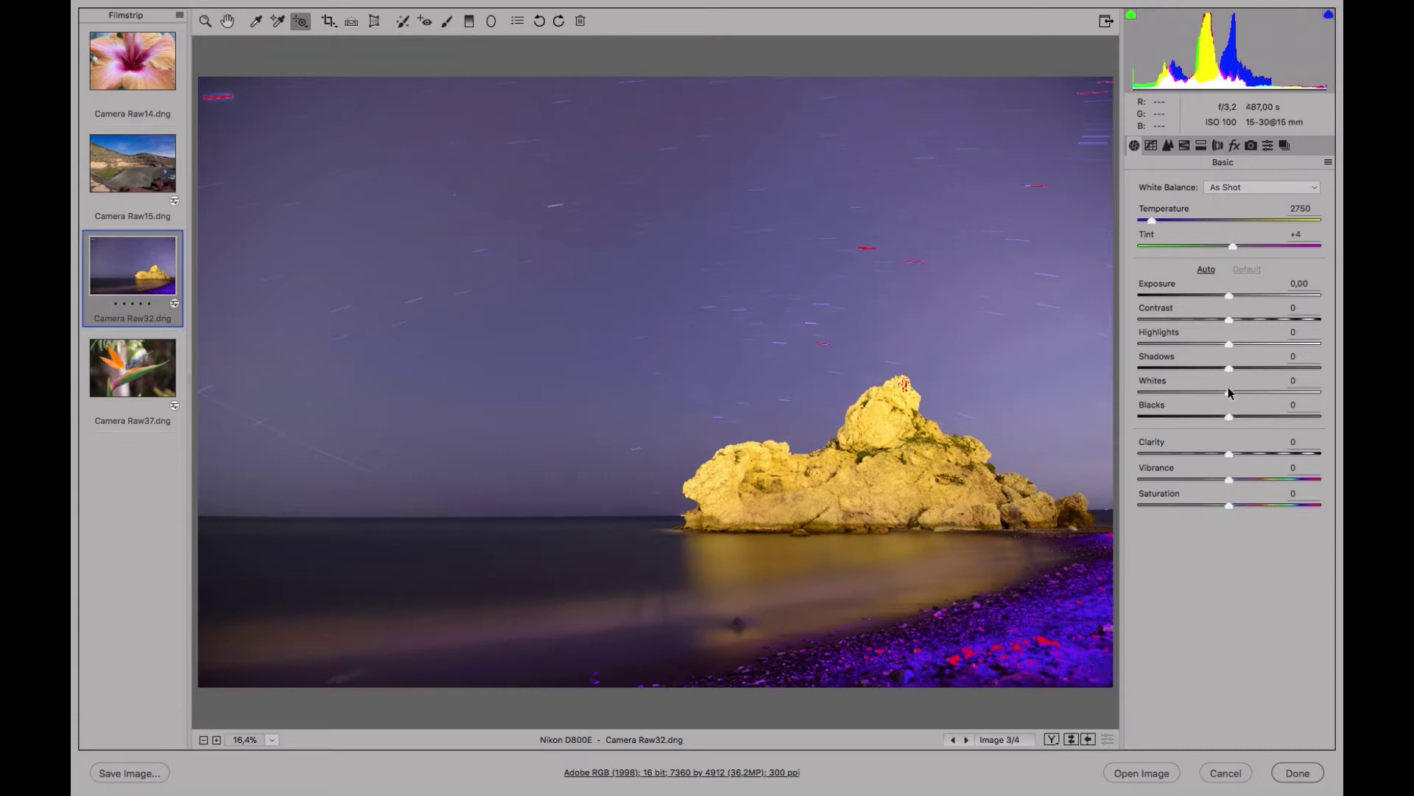
{"action": "left_click_drag", "start_coordinate": [1246, 365], "coordinate": [1252, 364]}
{"action": "mouse_move", "coordinate": [1159, 221]}
{"action": "left_mouse_down"}
{"action": "mouse_move", "coordinate": [1179, 219]}
{"action": "mouse_move", "coordinate": [1138, 220]}
{"action": "mouse_move", "coordinate": [1178, 219]}
{"action": "mouse_move", "coordinate": [1153, 217]}
{"action": "left_mouse_up"}
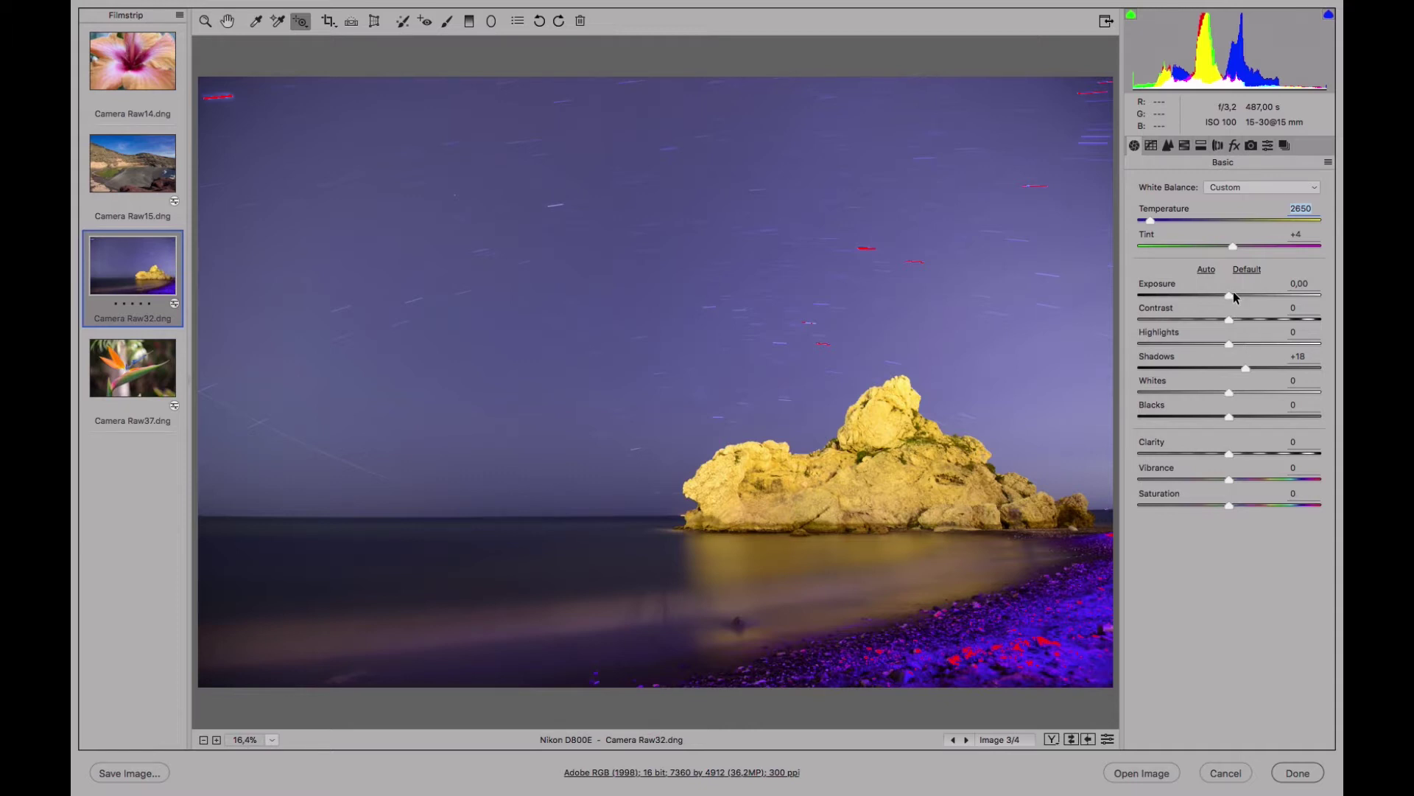
{"action": "left_click_drag", "start_coordinate": [1237, 297], "coordinate": [1241, 319]}
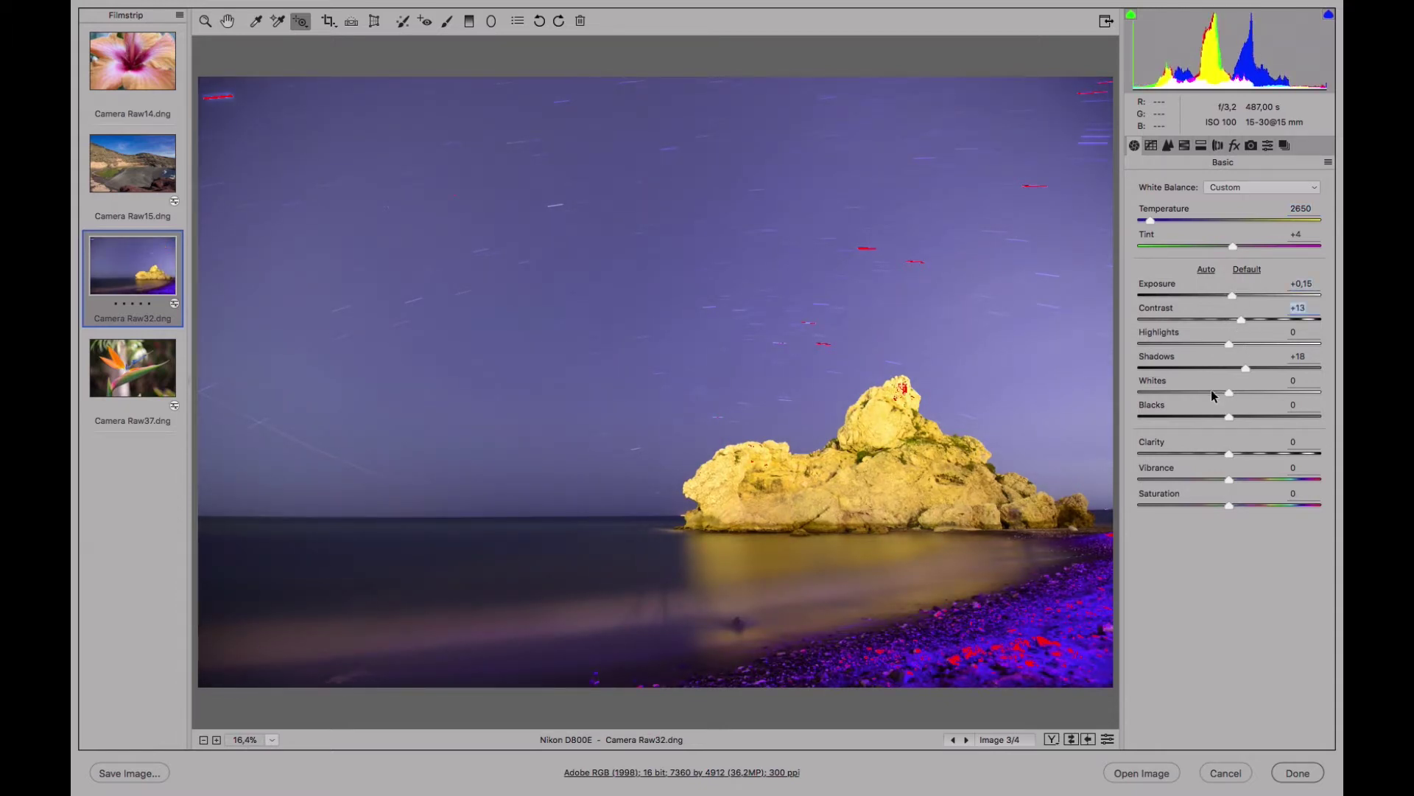
Step: Set the seascape's whites to -29, highlights to -26, clarity to +31 and vibrance to +19
{"action": "left_click_drag", "start_coordinate": [1214, 396], "coordinate": [1203, 391]}
{"action": "left_click_drag", "start_coordinate": [1209, 343], "coordinate": [1205, 342]}
{"action": "left_click_drag", "start_coordinate": [1245, 454], "coordinate": [1246, 482]}
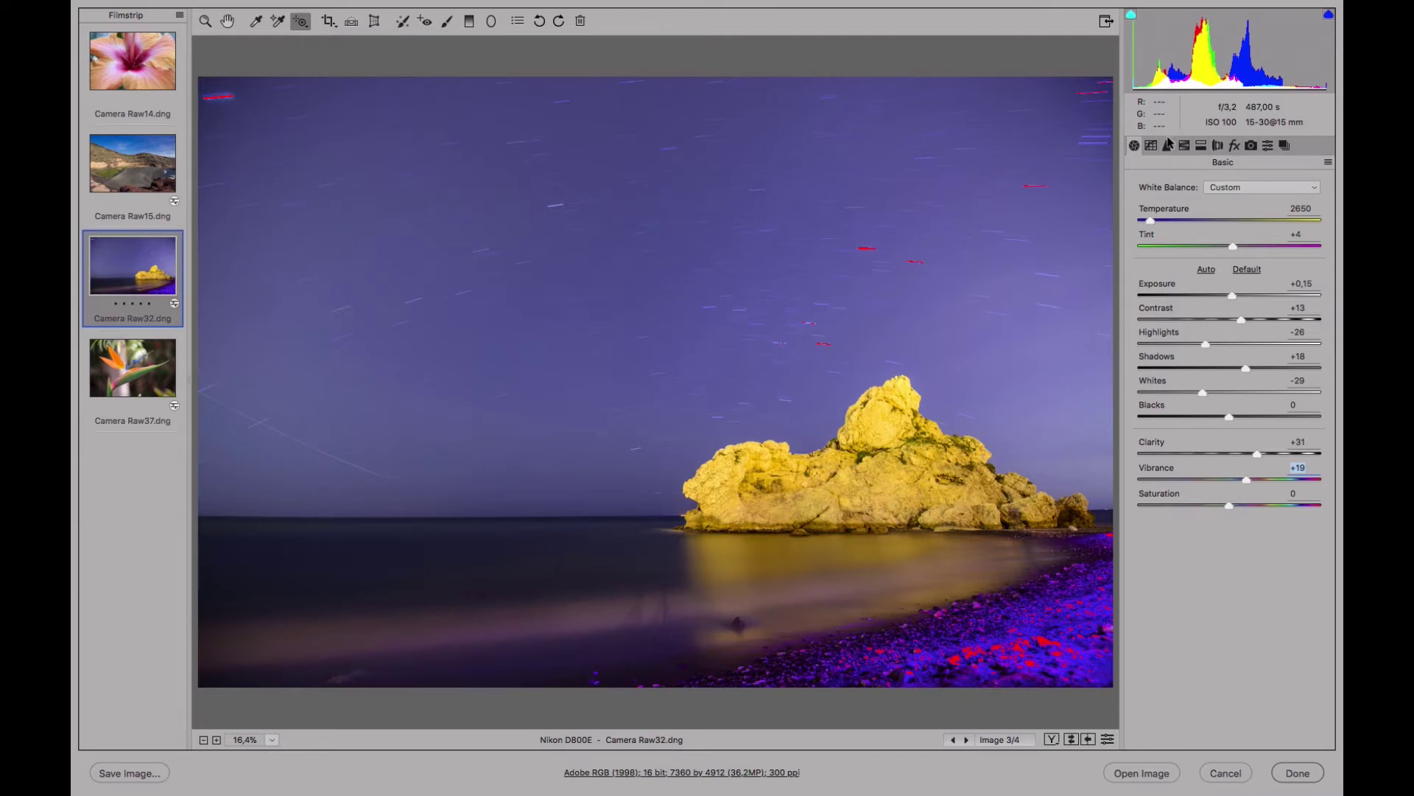
Step: Warm the rock's yellow with the Targeted Adjustment Tool, setting hue to Oranges -6 and Yellows -39
{"action": "left_click", "coordinate": [1185, 146]}
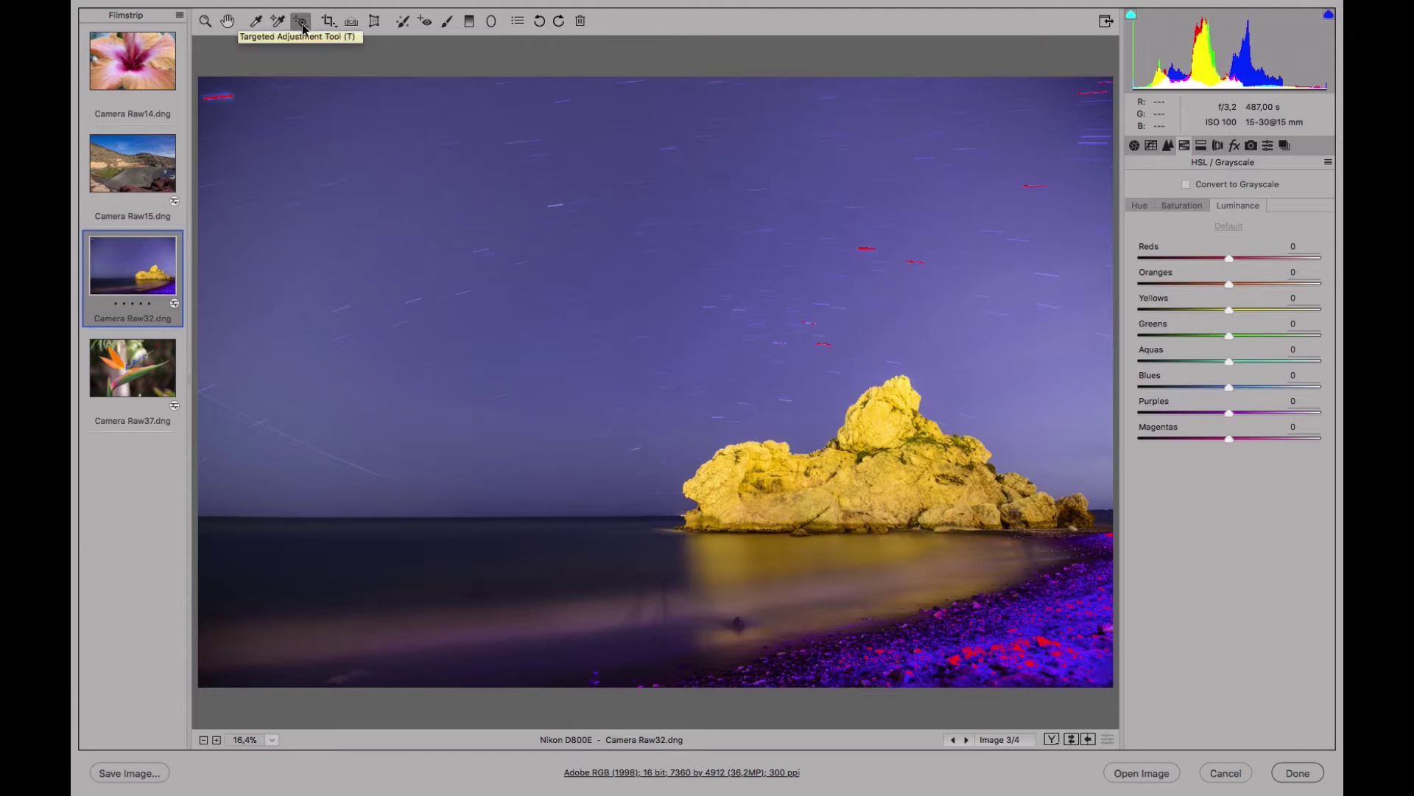
{"action": "left_click", "coordinate": [1153, 207]}
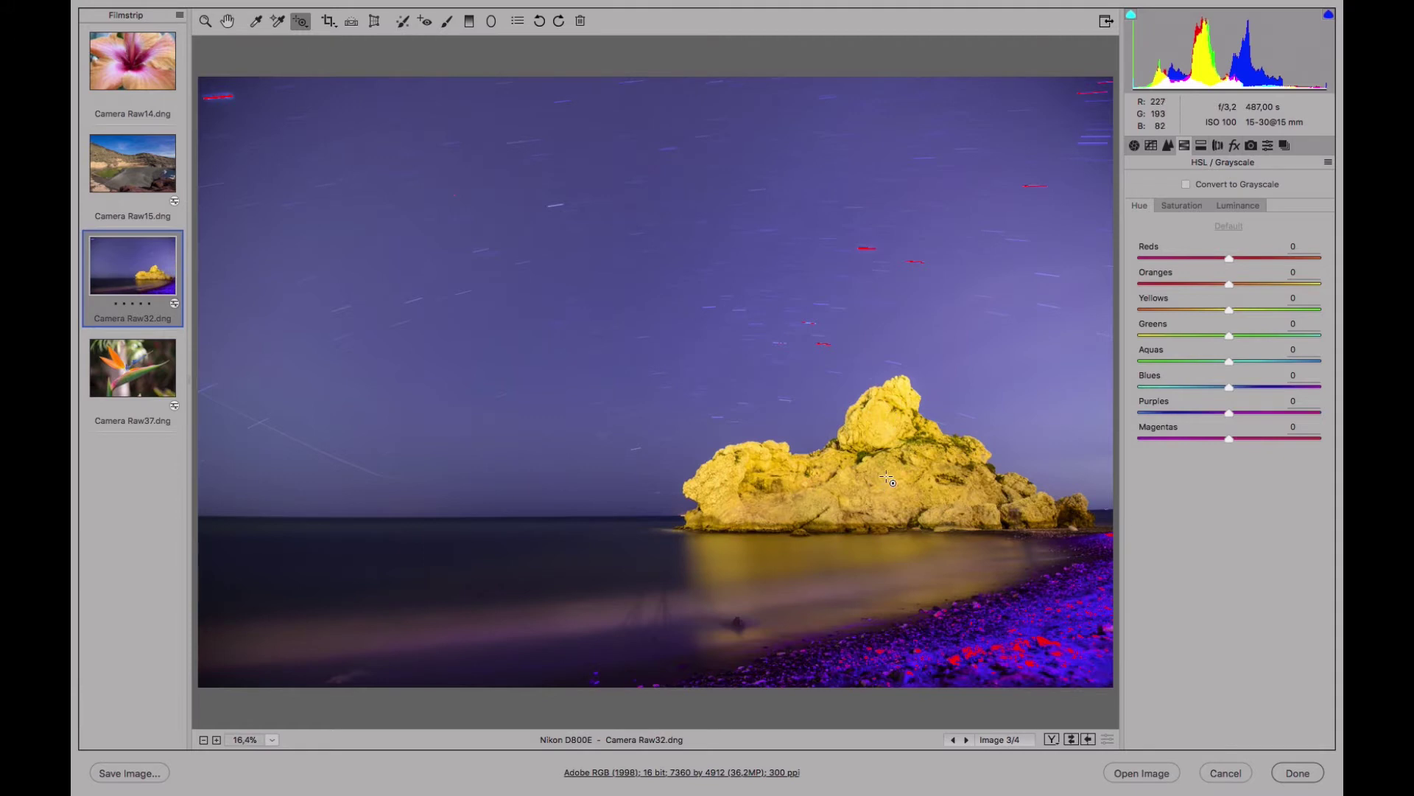
{"action": "left_click_drag", "start_coordinate": [874, 427], "coordinate": [846, 433]}
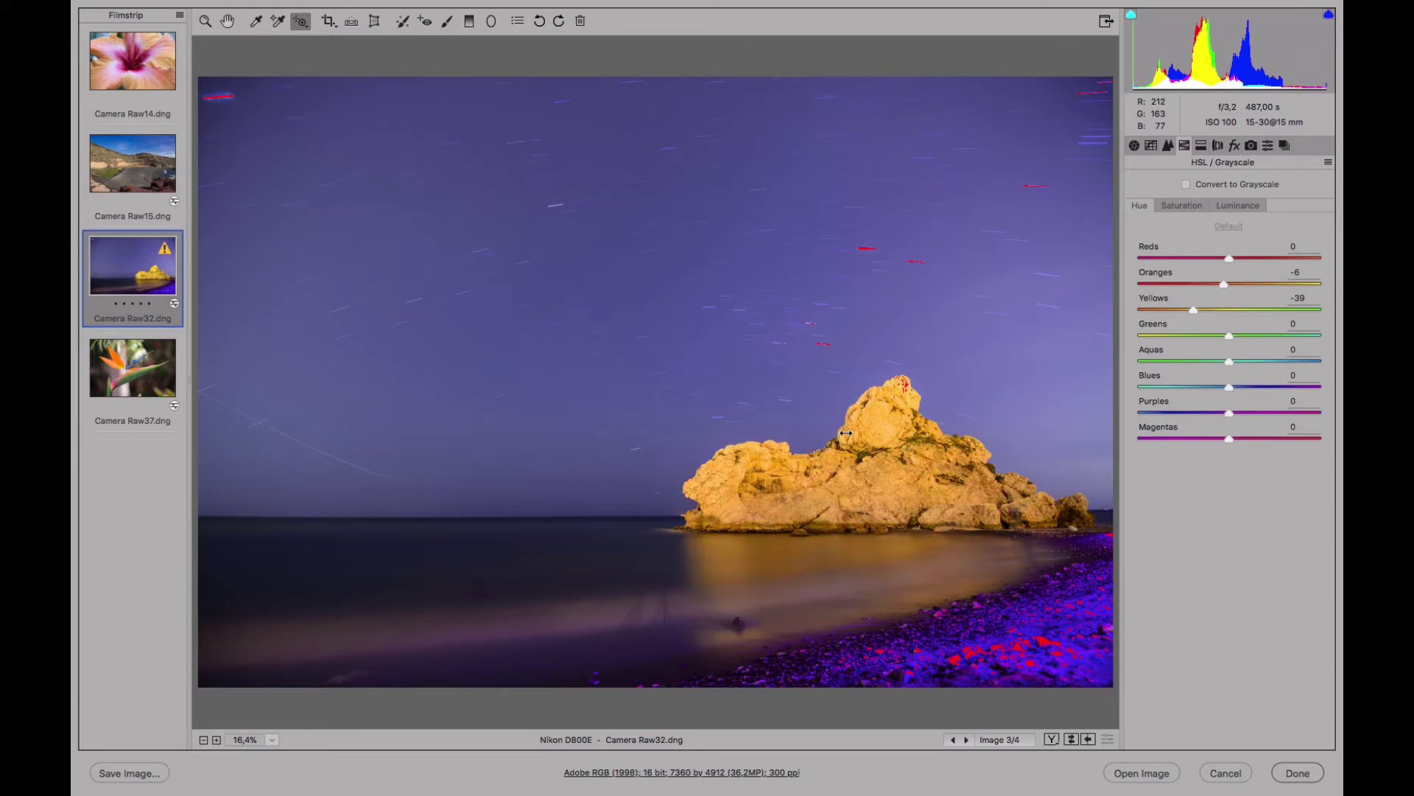
Step: Tone down the rock with targeted saturation (Oranges -3, Yellows -20) and luminance (Oranges -2, Yellows -16) adjustments
{"action": "left_click", "coordinate": [1179, 205]}
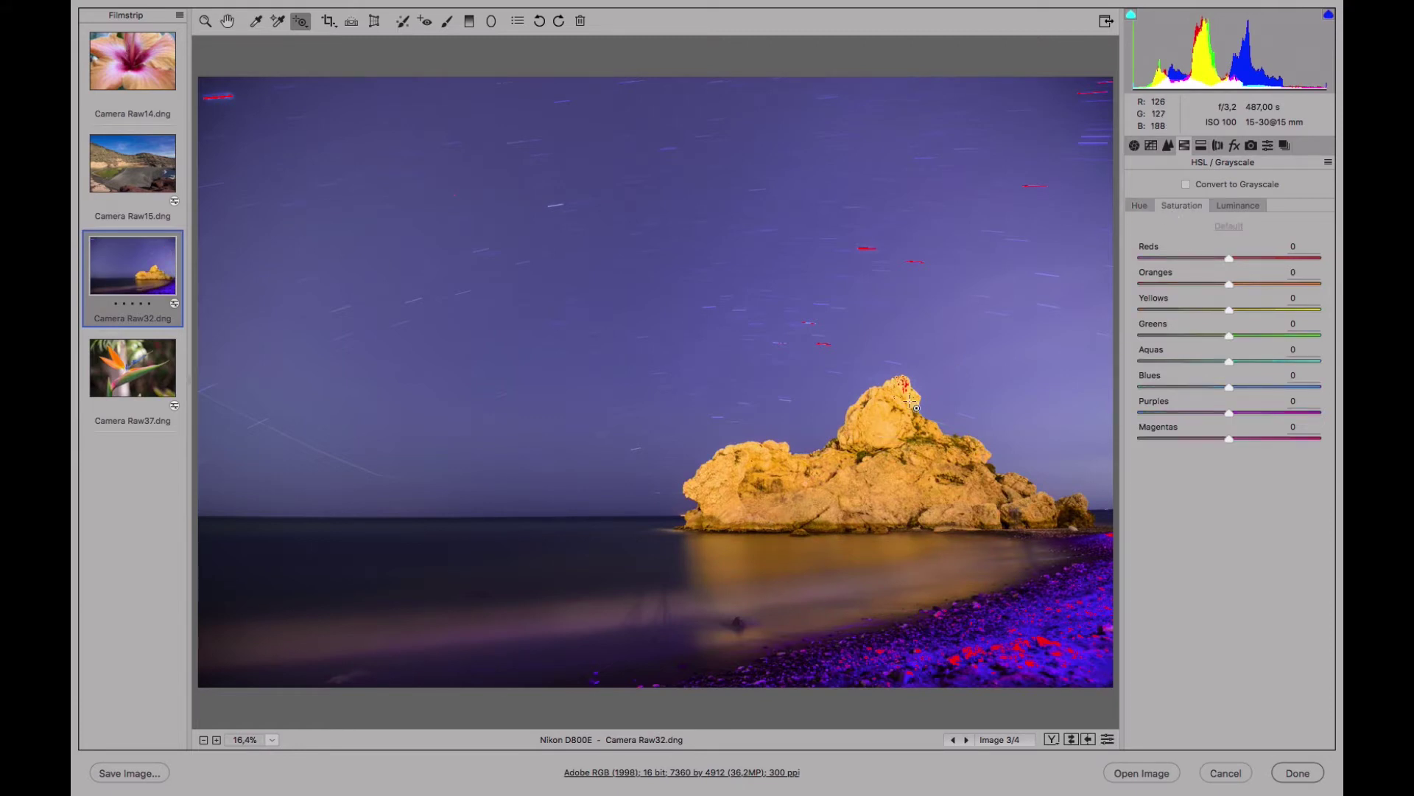
{"action": "left_click_drag", "start_coordinate": [875, 429], "coordinate": [851, 428]}
{"action": "left_click", "coordinate": [1242, 209]}
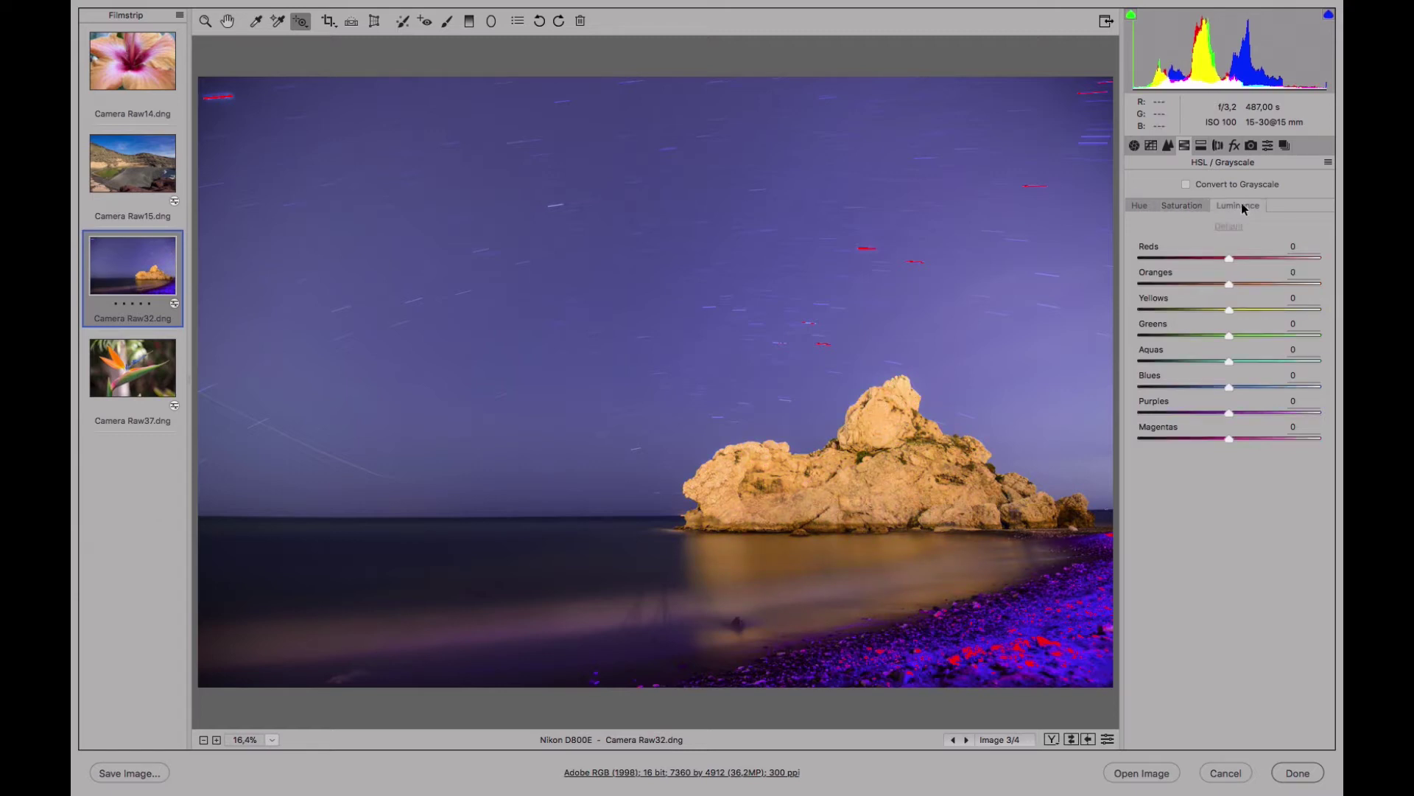
{"action": "mouse_move", "coordinate": [875, 434]}
{"action": "left_mouse_down"}
{"action": "mouse_move", "coordinate": [905, 430]}
{"action": "mouse_move", "coordinate": [862, 440]}
{"action": "left_mouse_up"}
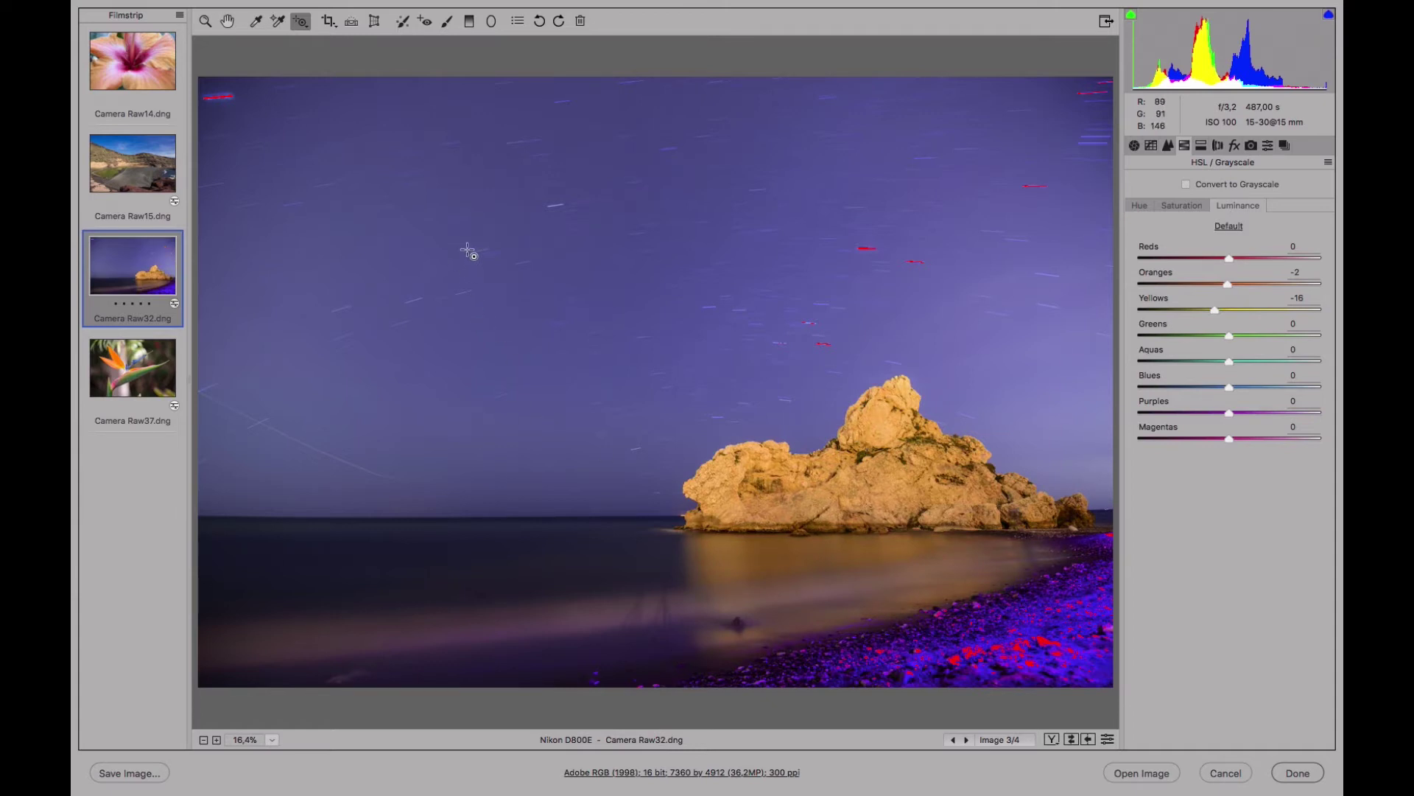
Step: Tone down the purple shore with targeted hue, luminance (Blues -22, Purples -29) and saturation (Blues -5, Purples -6) adjustments
{"action": "left_click", "coordinate": [1139, 205]}
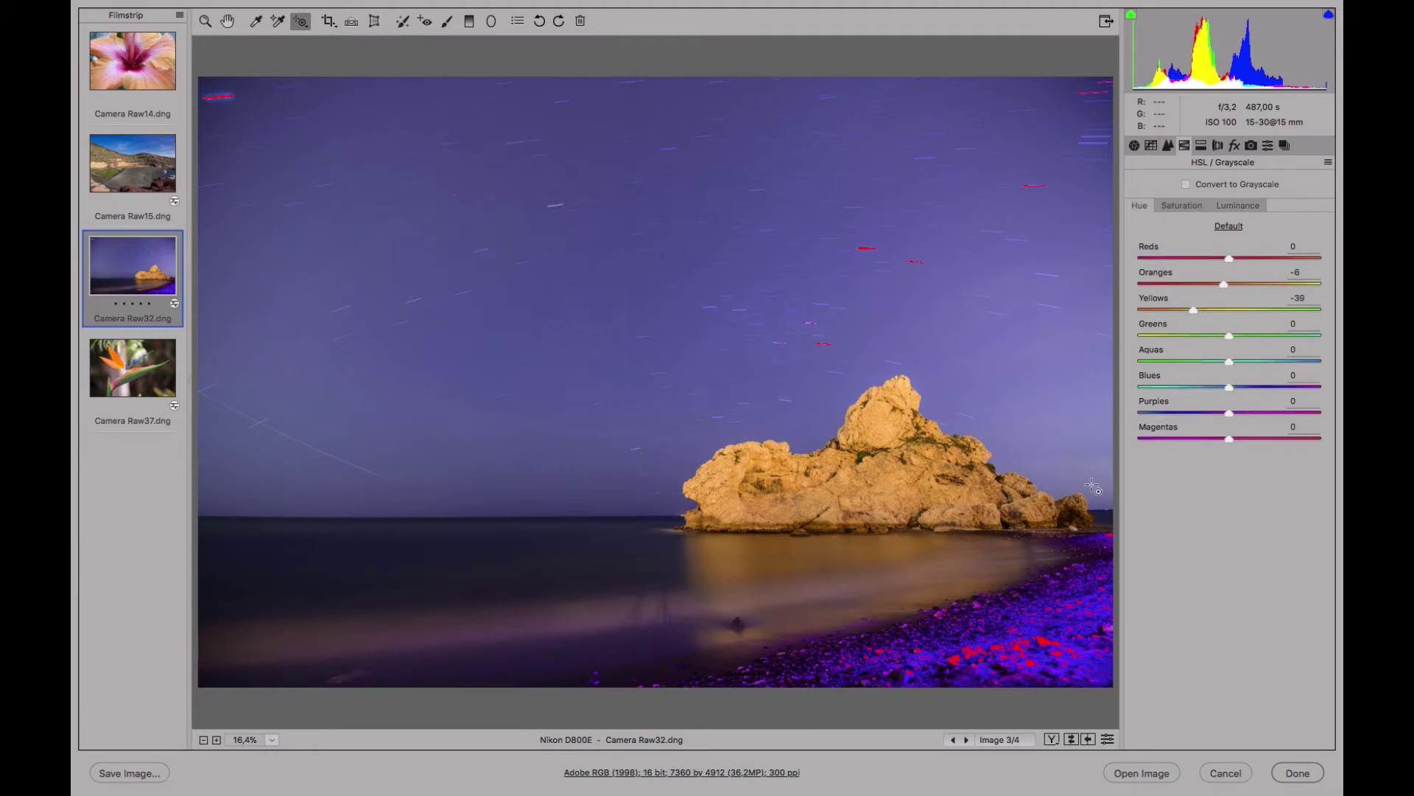
{"action": "mouse_move", "coordinate": [1043, 641]}
{"action": "left_mouse_down"}
{"action": "mouse_move", "coordinate": [1068, 648]}
{"action": "mouse_move", "coordinate": [1009, 646]}
{"action": "mouse_move", "coordinate": [1059, 620]}
{"action": "mouse_move", "coordinate": [1028, 645]}
{"action": "mouse_move", "coordinate": [1072, 641]}
{"action": "mouse_move", "coordinate": [1031, 647]}
{"action": "left_mouse_up"}
{"action": "left_click", "coordinate": [1240, 208]}
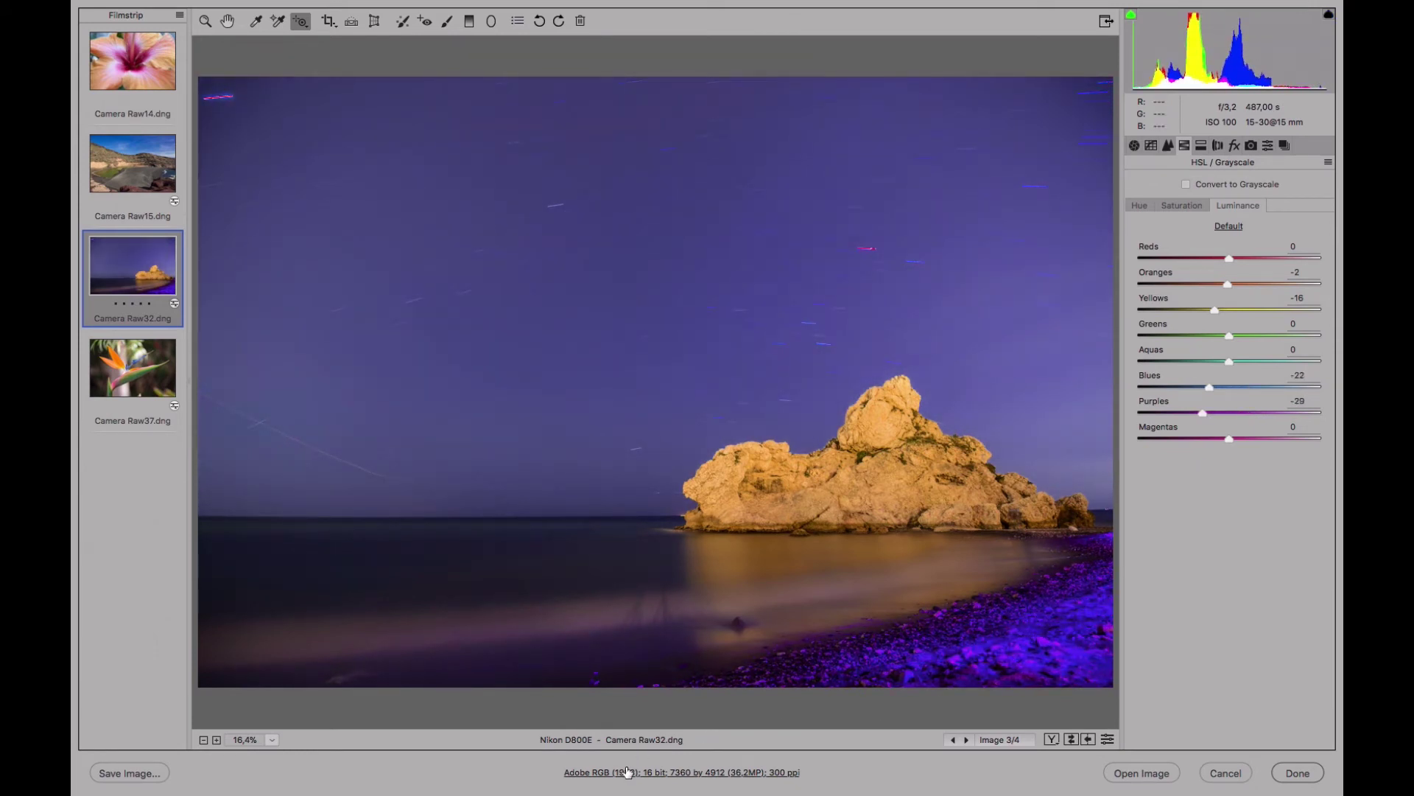
{"action": "left_click", "coordinate": [1200, 206]}
{"action": "mouse_move", "coordinate": [1047, 649]}
{"action": "left_mouse_down"}
{"action": "mouse_move", "coordinate": [1021, 650]}
{"action": "mouse_move", "coordinate": [1065, 648]}
{"action": "mouse_move", "coordinate": [1038, 647]}
{"action": "left_mouse_up"}
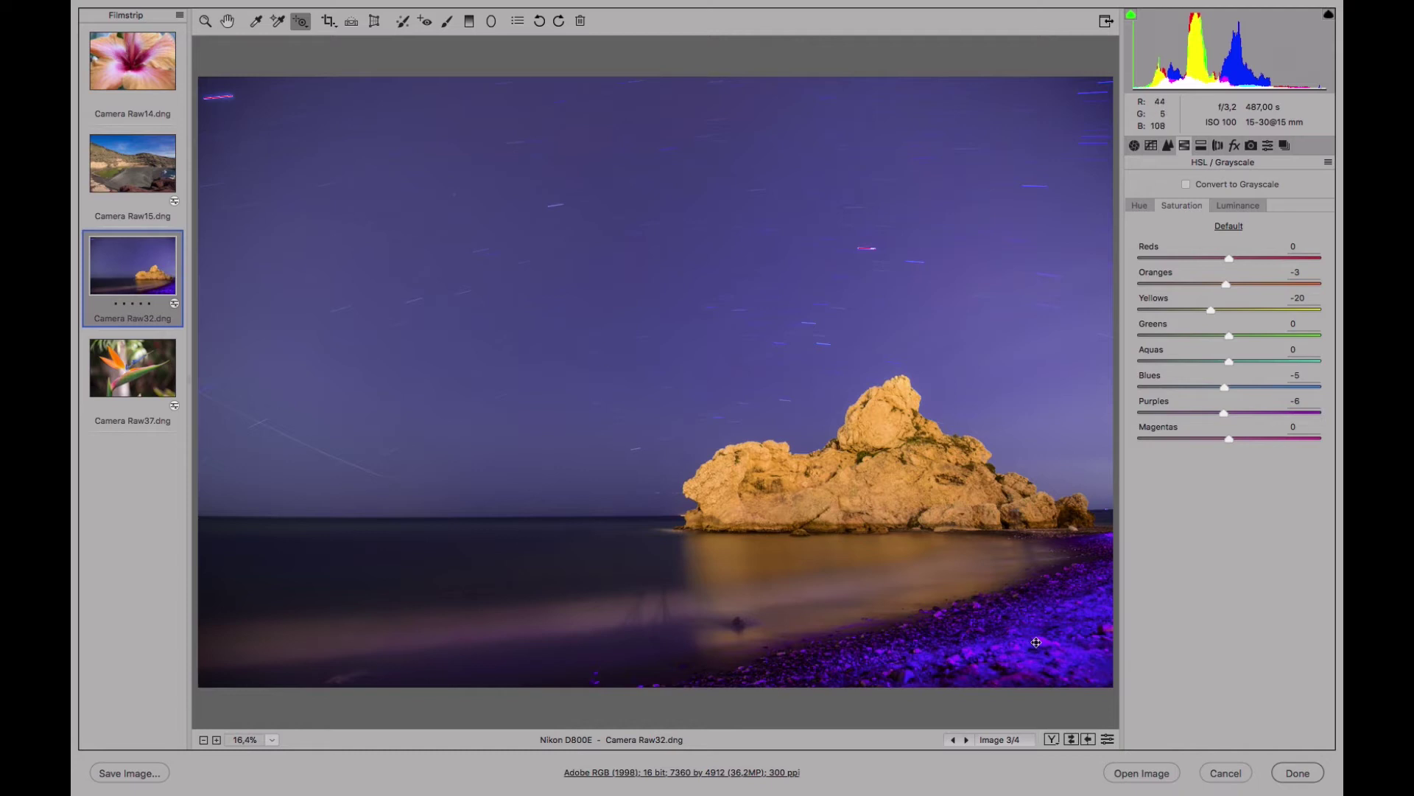
Step: Fine-tune the purple shore's saturation with the Targeted Adjustment Tool to Blues -9 and Purples -10
{"action": "left_click_drag", "start_coordinate": [1029, 646], "coordinate": [1010, 652]}
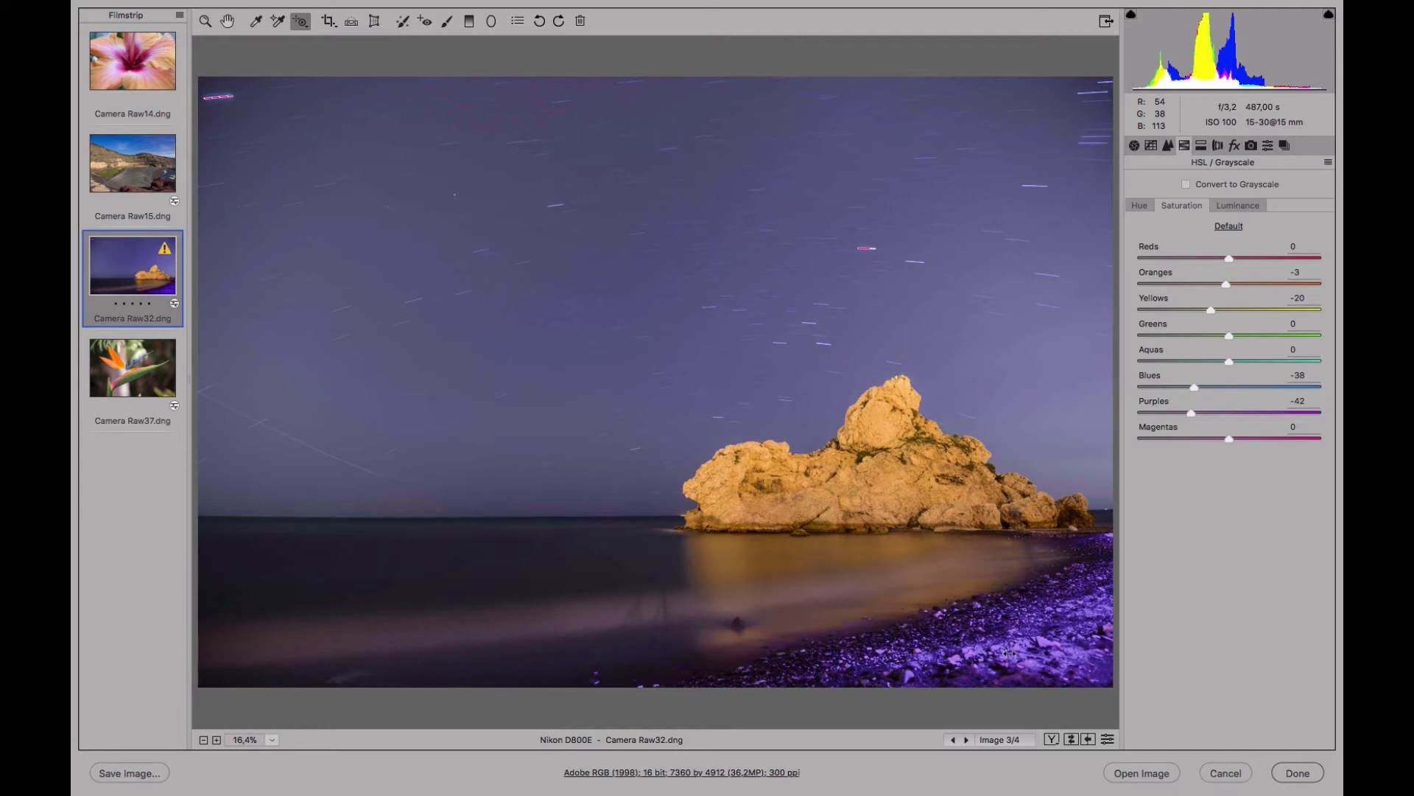
{"action": "left_click_drag", "start_coordinate": [1010, 653], "coordinate": [1033, 648]}
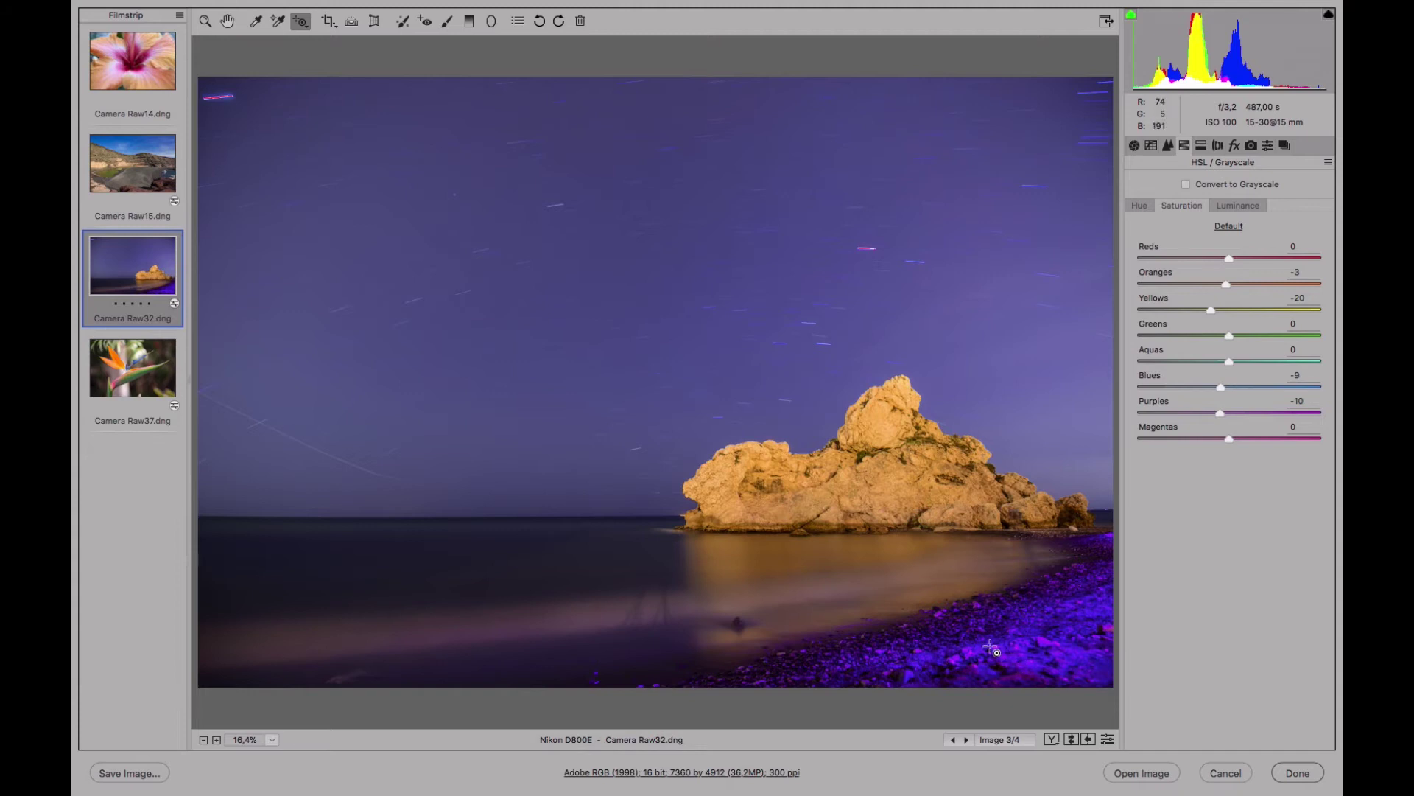
Step: Compare the seascape before and after the adjustments in the split views, returning to the single view
{"action": "left_click", "coordinate": [1052, 739]}
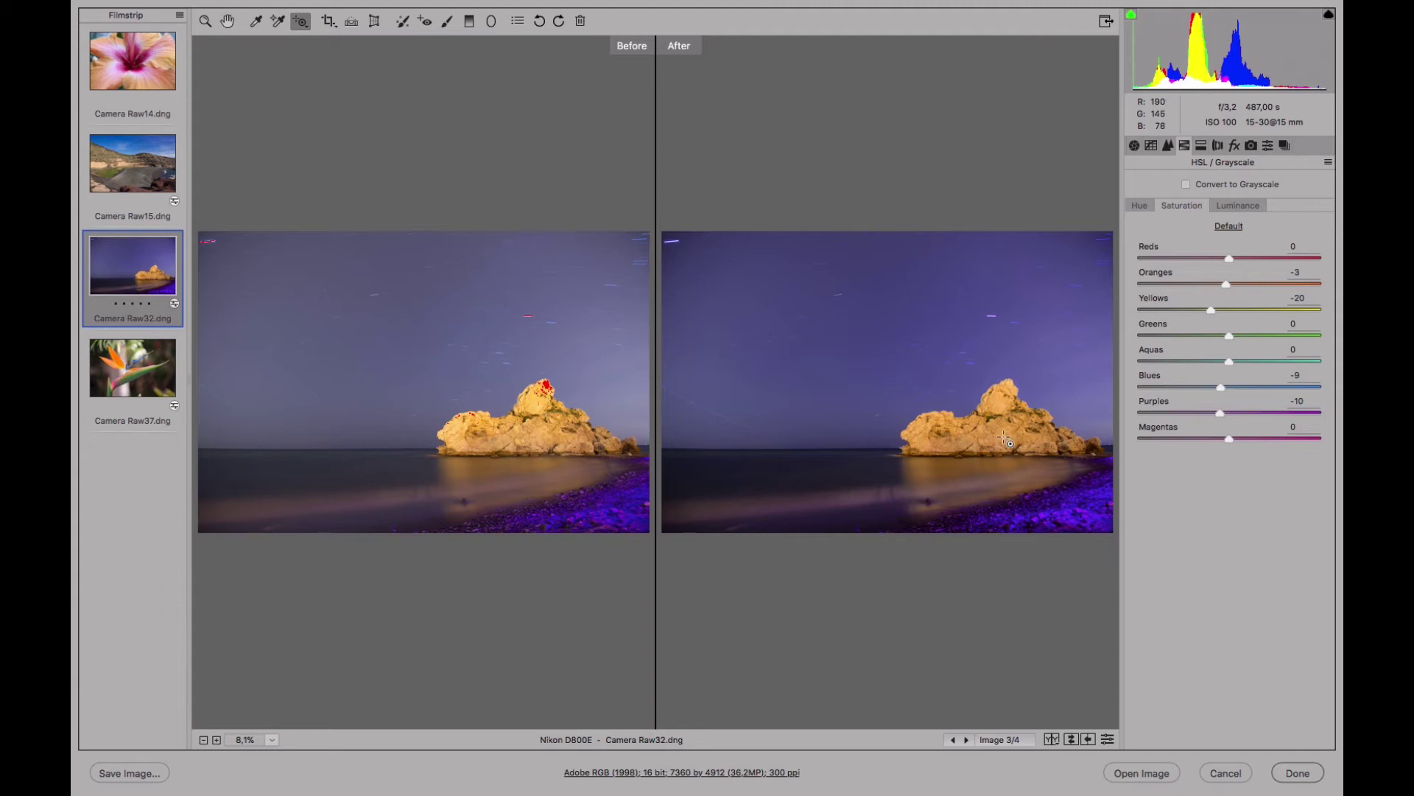
{"action": "left_click", "coordinate": [1052, 738]}
{"action": "left_click", "coordinate": [1051, 738]}
{"action": "left_click", "coordinate": [1051, 739]}
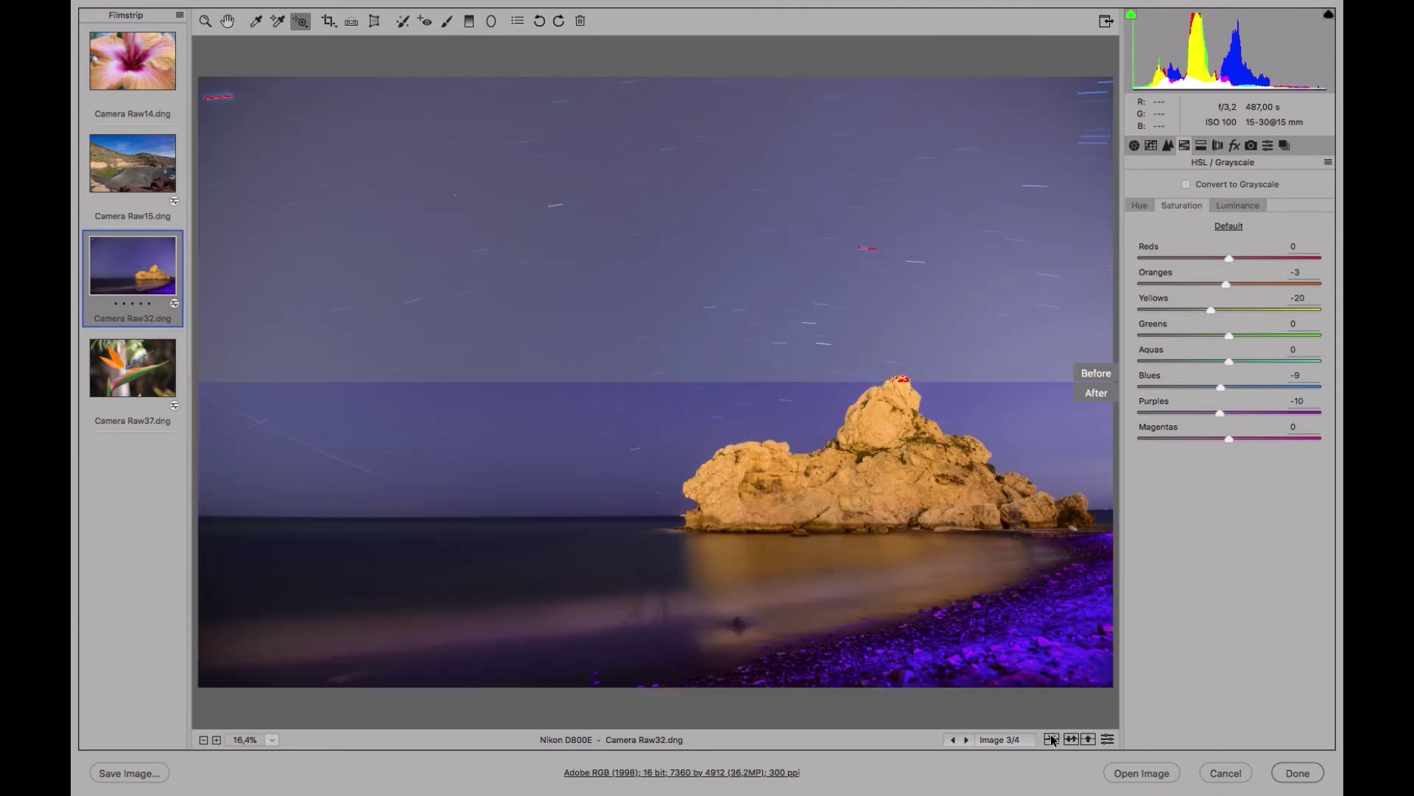
{"action": "left_click", "coordinate": [1051, 739]}
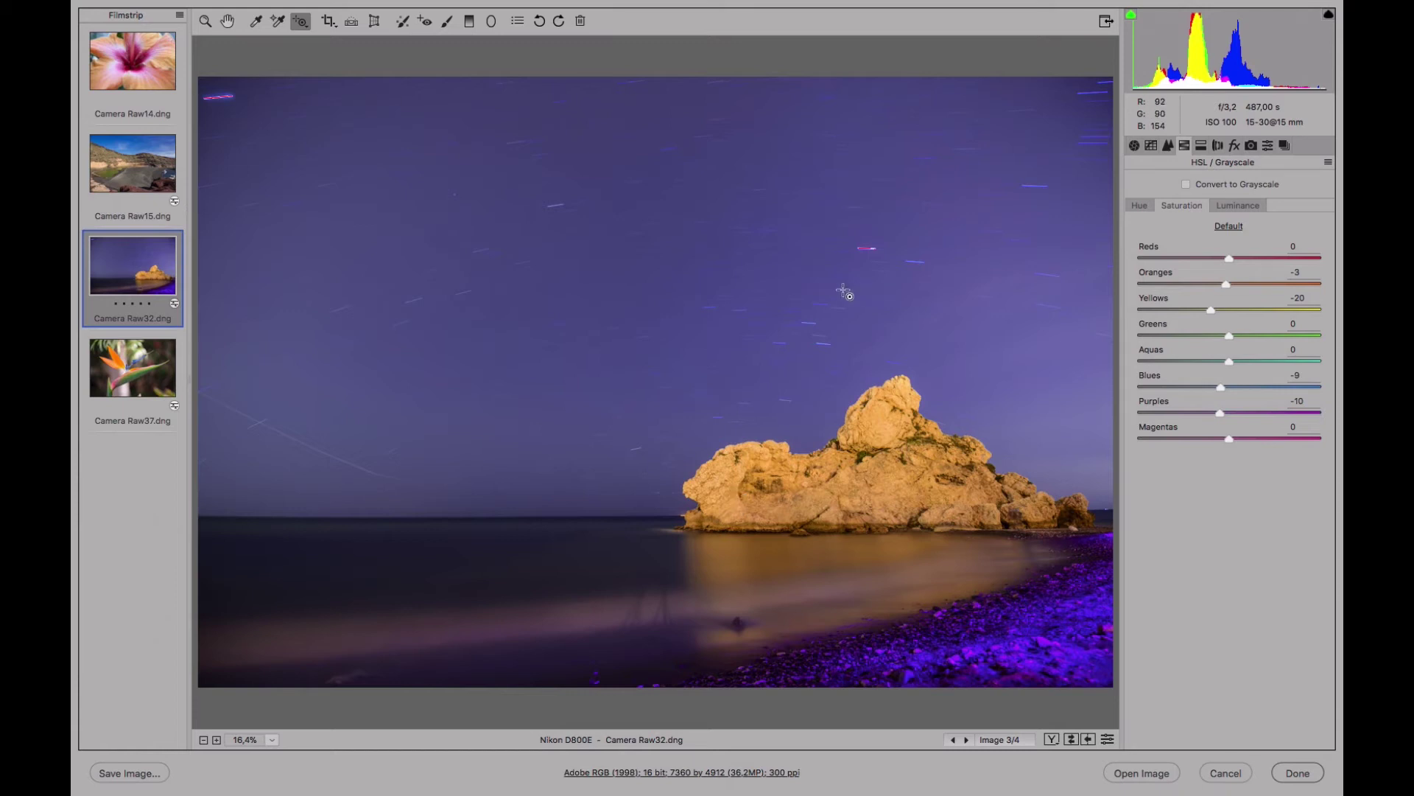
Step: Heal the diagonal light trail in the sky above the sea with Spot Removal, sampling a clean patch of sky up and right of it
{"action": "left_click", "coordinate": [403, 22]}
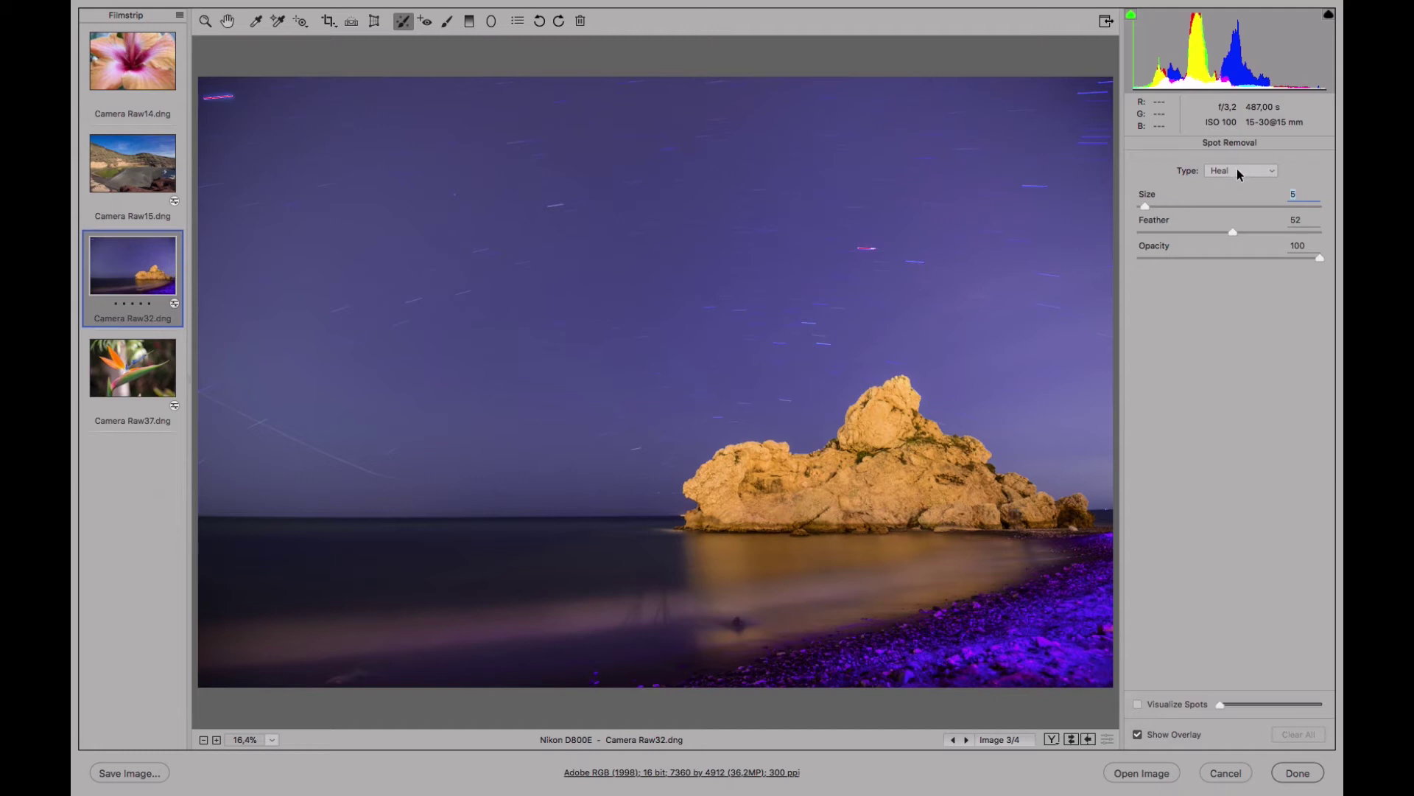
{"action": "mouse_move", "coordinate": [395, 479]}
{"action": "left_mouse_down"}
{"action": "mouse_move", "coordinate": [289, 444]}
{"action": "mouse_move", "coordinate": [201, 381]}
{"action": "left_mouse_up"}
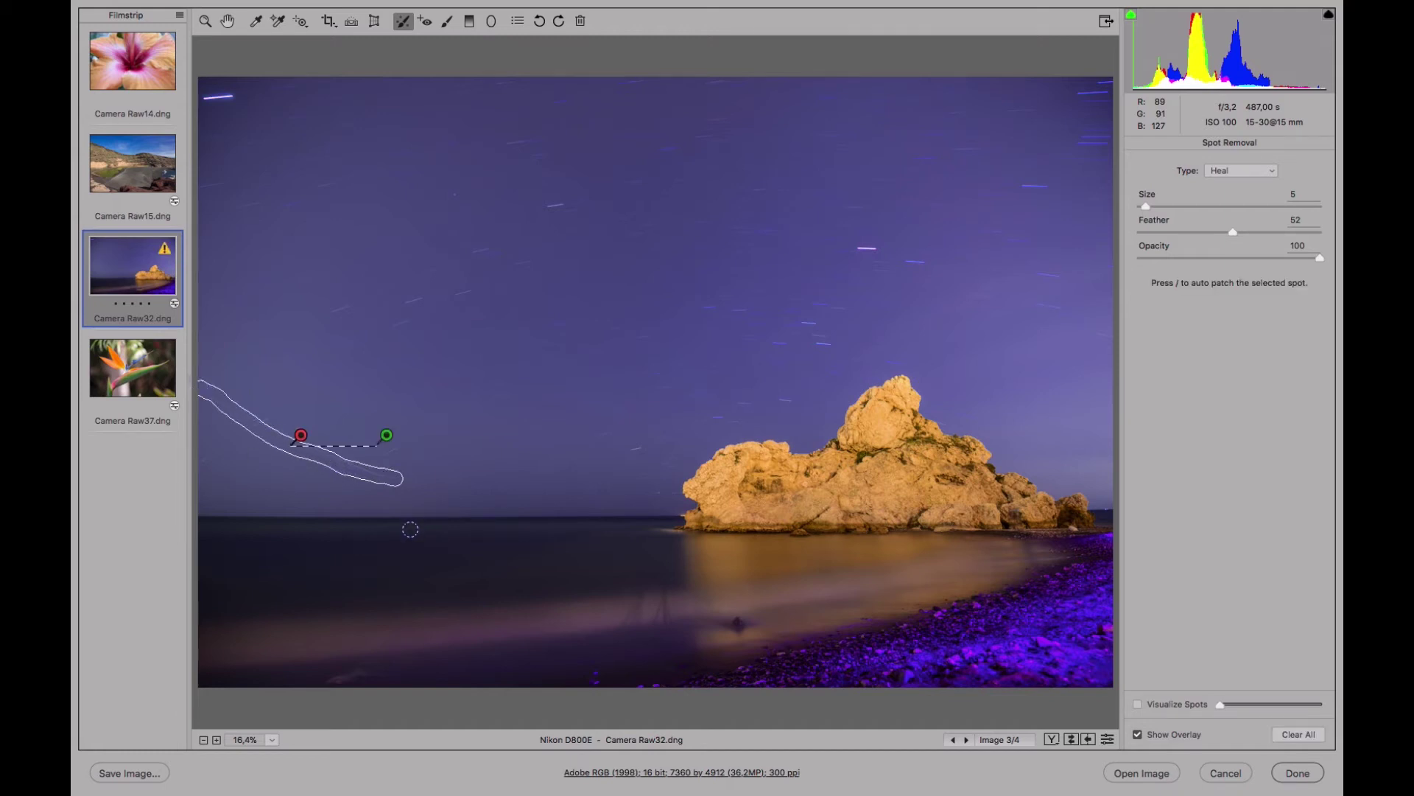
{"action": "left_click_drag", "start_coordinate": [409, 448], "coordinate": [410, 418]}
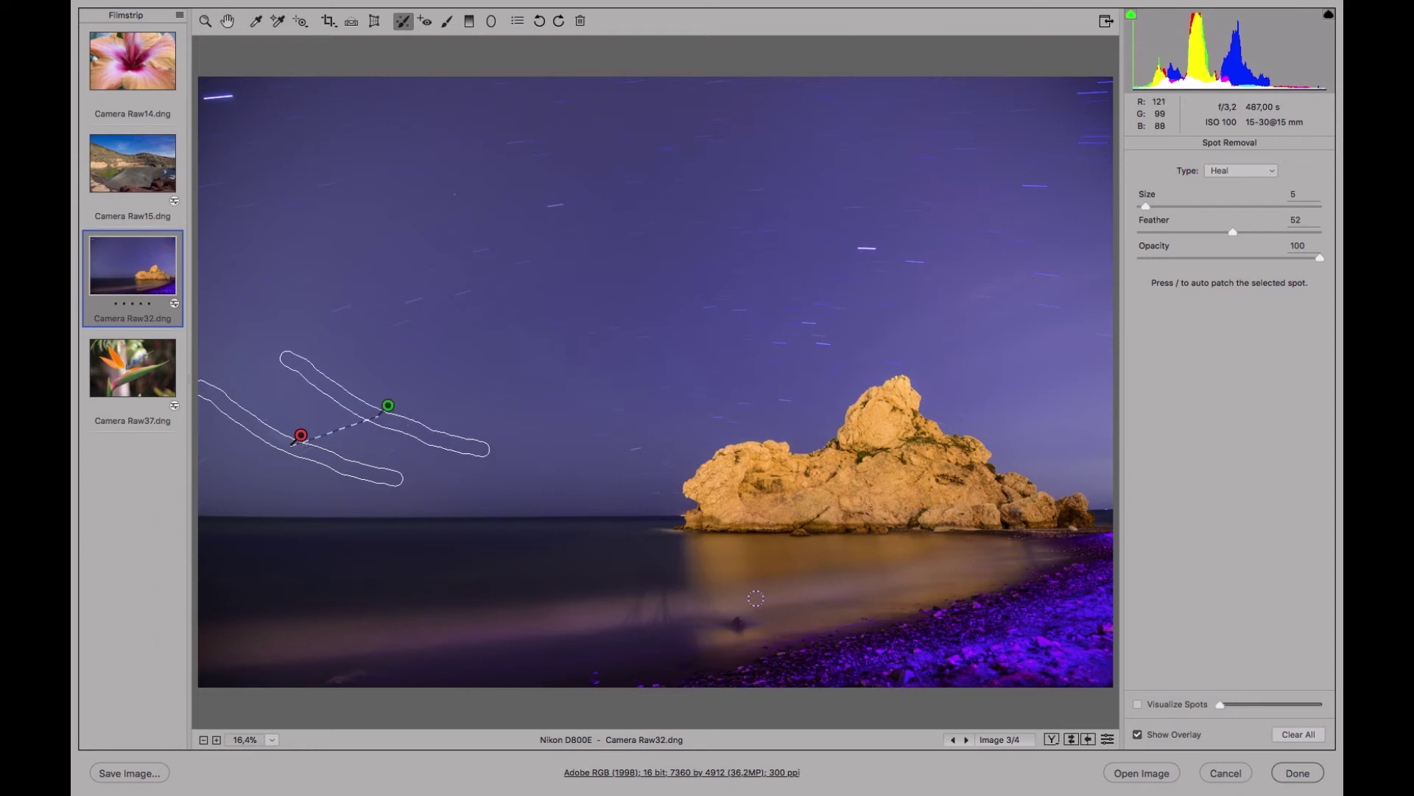
{"action": "left_click", "coordinate": [1139, 734]}
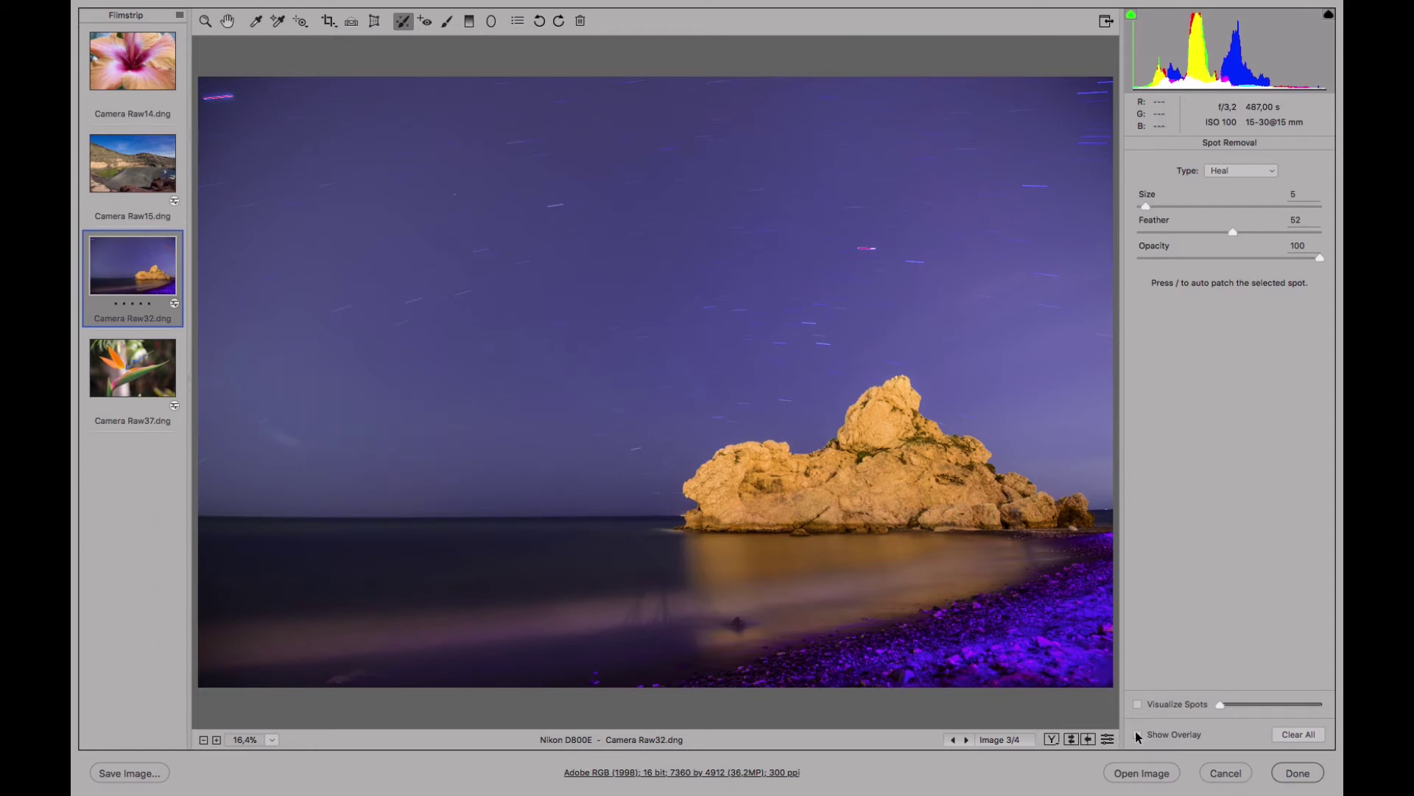
{"action": "left_click", "coordinate": [1138, 734]}
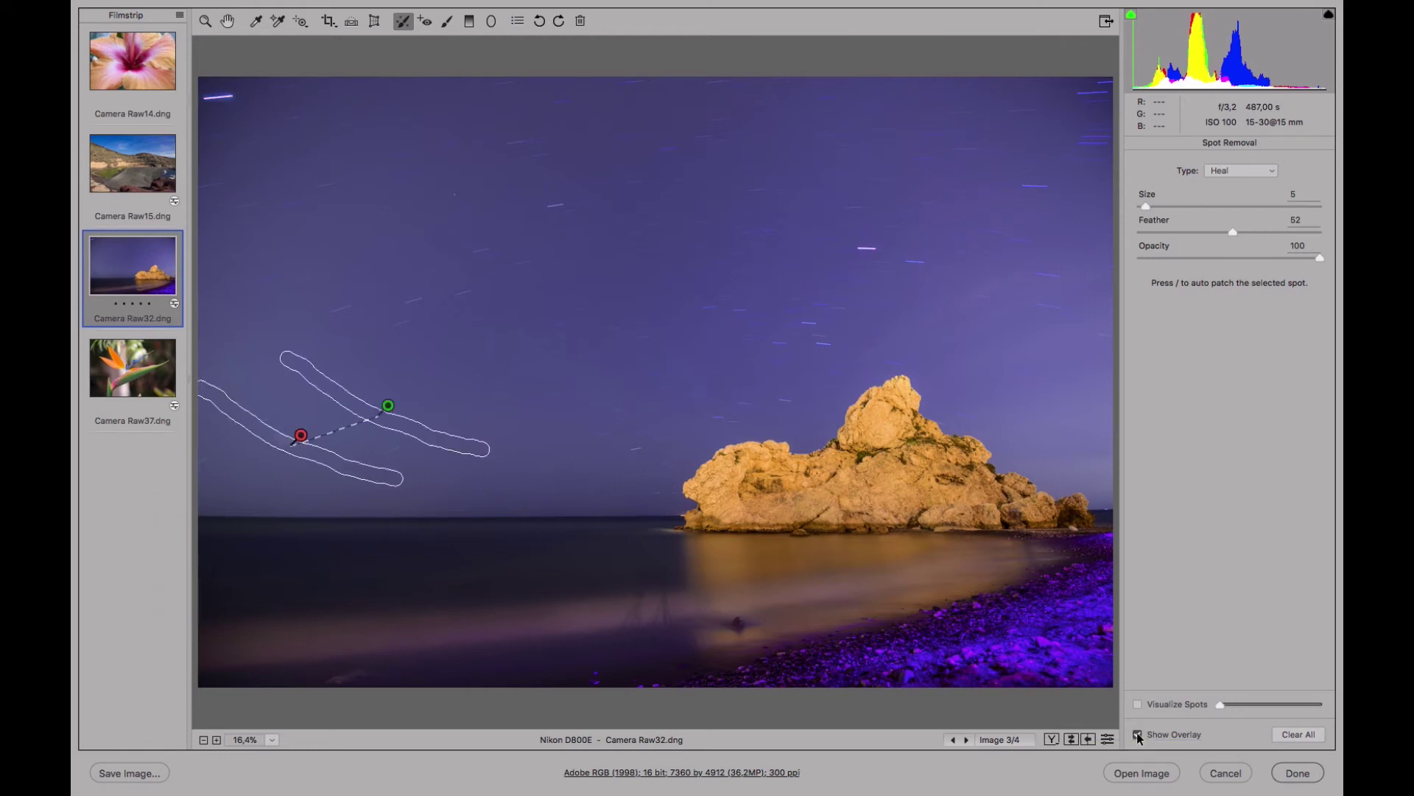
{"action": "left_click", "coordinate": [1138, 734]}
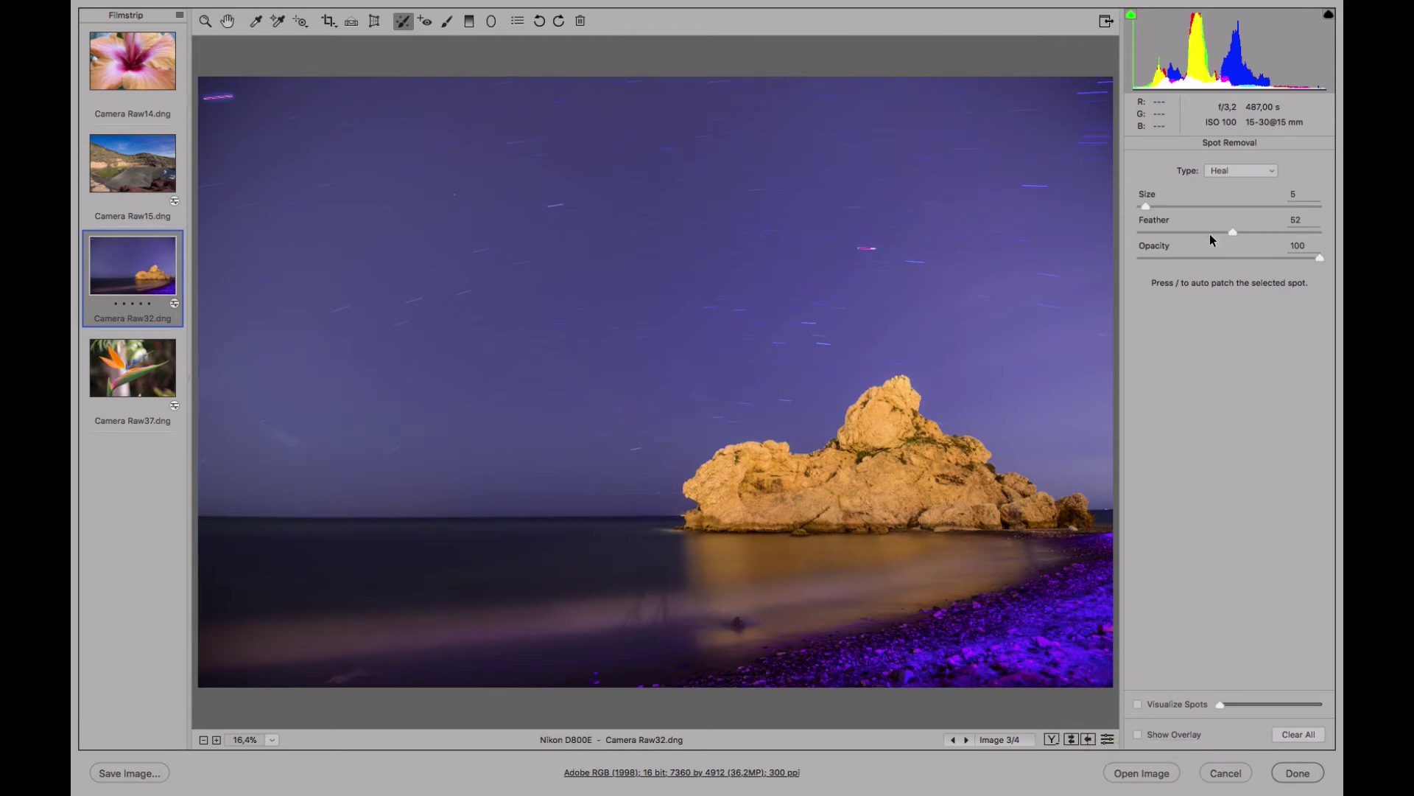
Step: Set the Spot Removal feather to 15 and heal the remaining trail traces and the dark marks on the water beside the rock's reflection
{"action": "left_click_drag", "start_coordinate": [1210, 233], "coordinate": [1268, 234]}
{"action": "left_click", "coordinate": [1166, 232]}
{"action": "left_click_drag", "start_coordinate": [273, 431], "coordinate": [302, 445]}
{"action": "mouse_move", "coordinate": [642, 600]}
{"action": "left_mouse_down"}
{"action": "mouse_move", "coordinate": [631, 626]}
{"action": "mouse_move", "coordinate": [623, 603]}
{"action": "mouse_move", "coordinate": [636, 616]}
{"action": "left_mouse_up"}
{"action": "left_click", "coordinate": [1139, 736]}
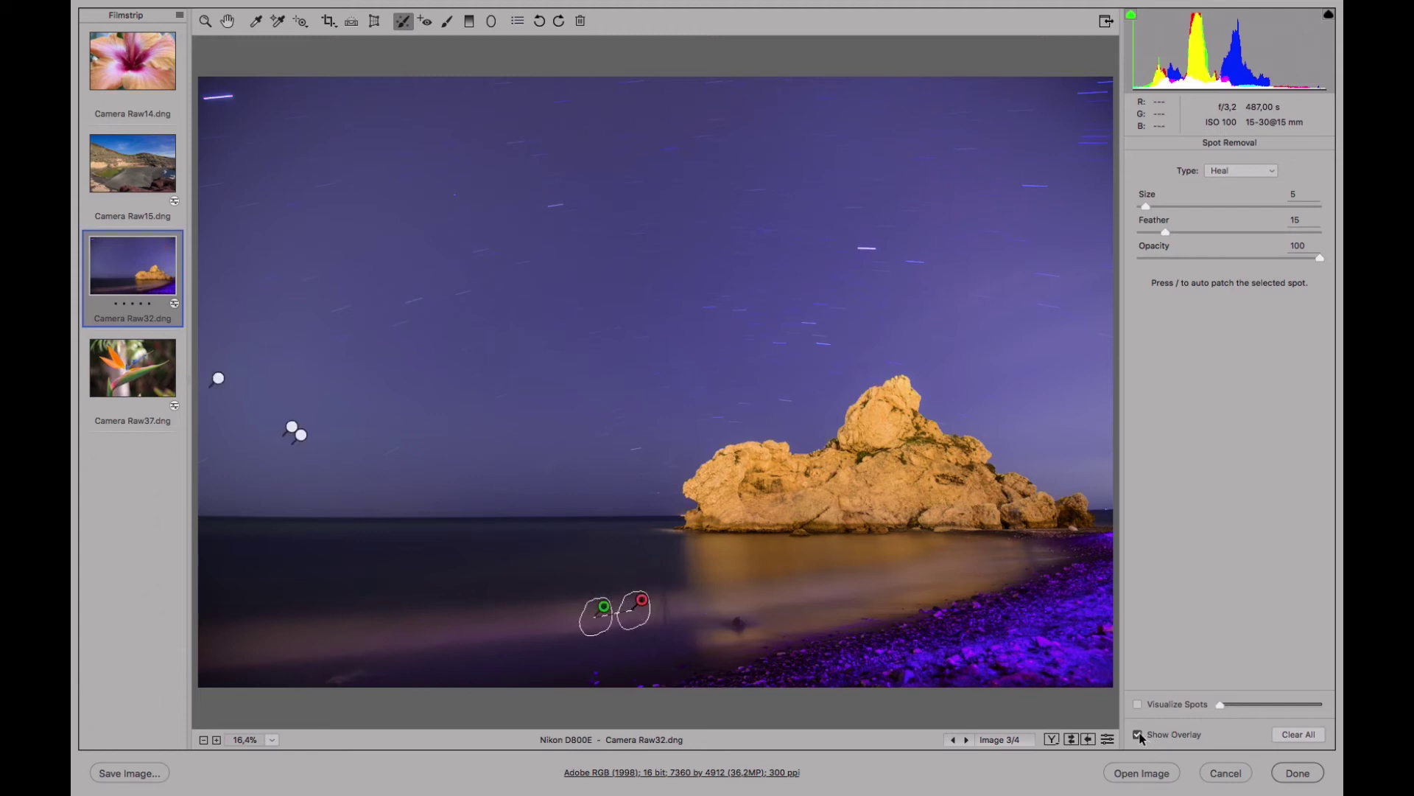
{"action": "left_click", "coordinate": [1139, 735]}
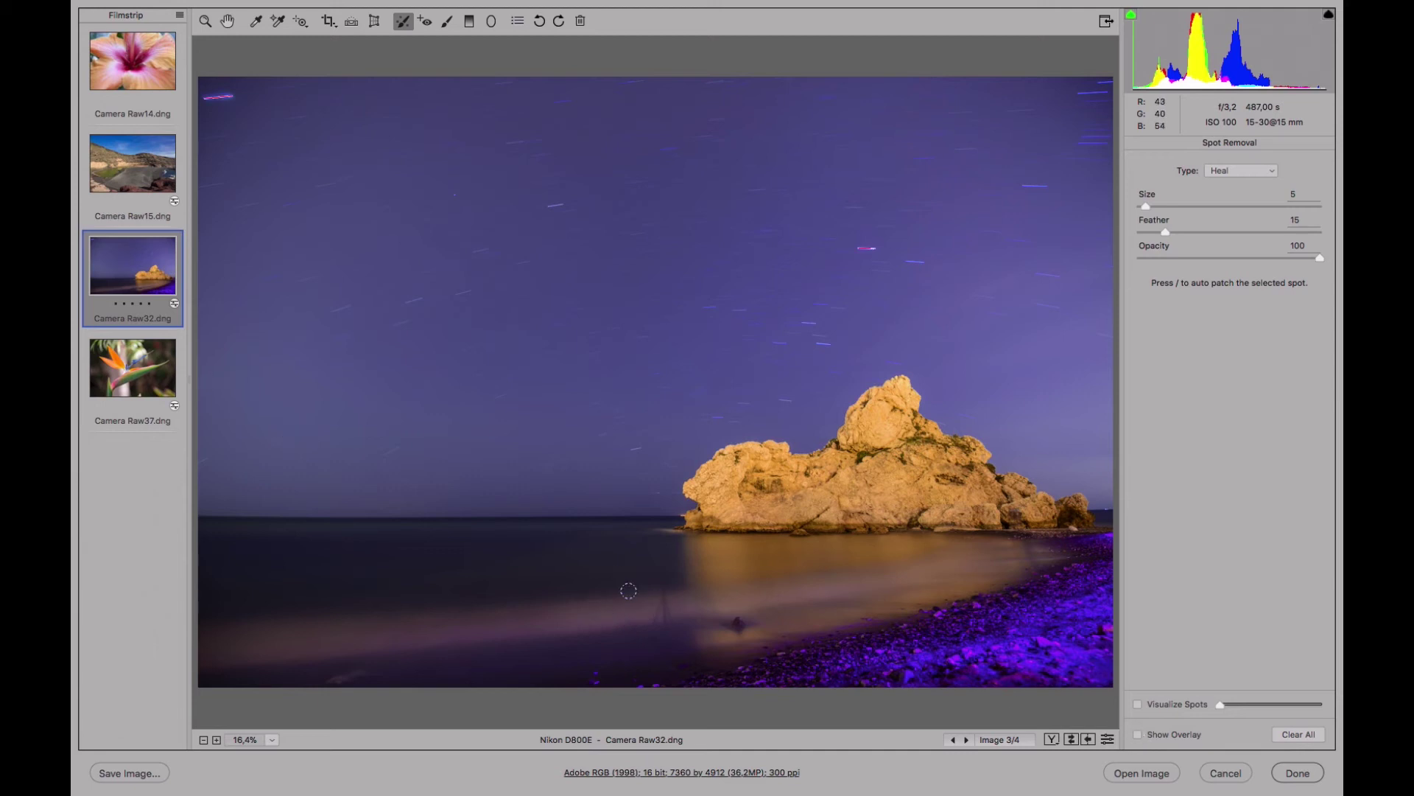
{"action": "mouse_move", "coordinate": [658, 617]}
{"action": "left_mouse_down"}
{"action": "mouse_move", "coordinate": [665, 589]}
{"action": "mouse_move", "coordinate": [669, 617]}
{"action": "left_mouse_up"}
{"action": "left_click", "coordinate": [1109, 740]}
{"action": "left_click", "coordinate": [1111, 740]}
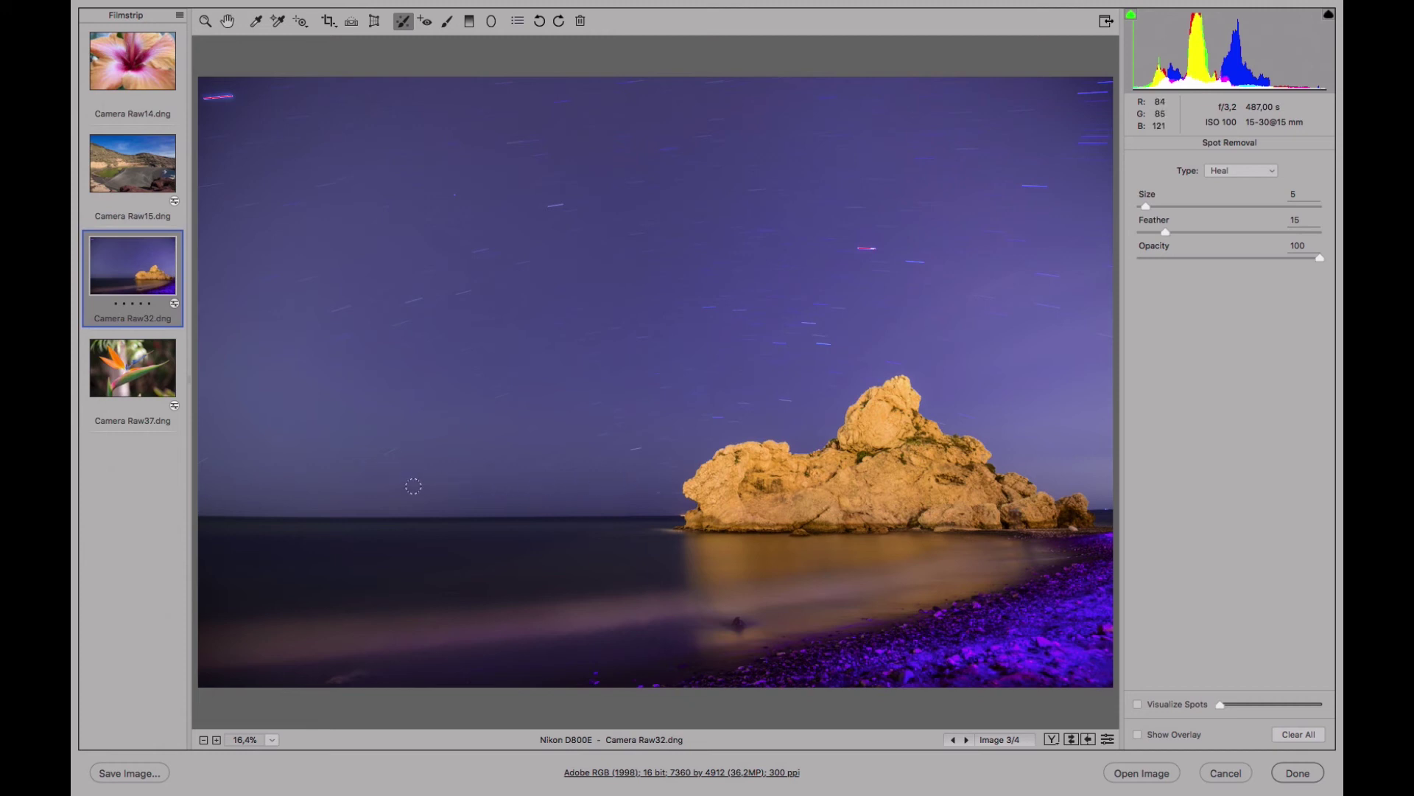
Step: Heal the strip of sky just above the horizon beside the rock, sampling from clean sky higher up and farther left
{"action": "left_click_drag", "start_coordinate": [402, 482], "coordinate": [667, 495]}
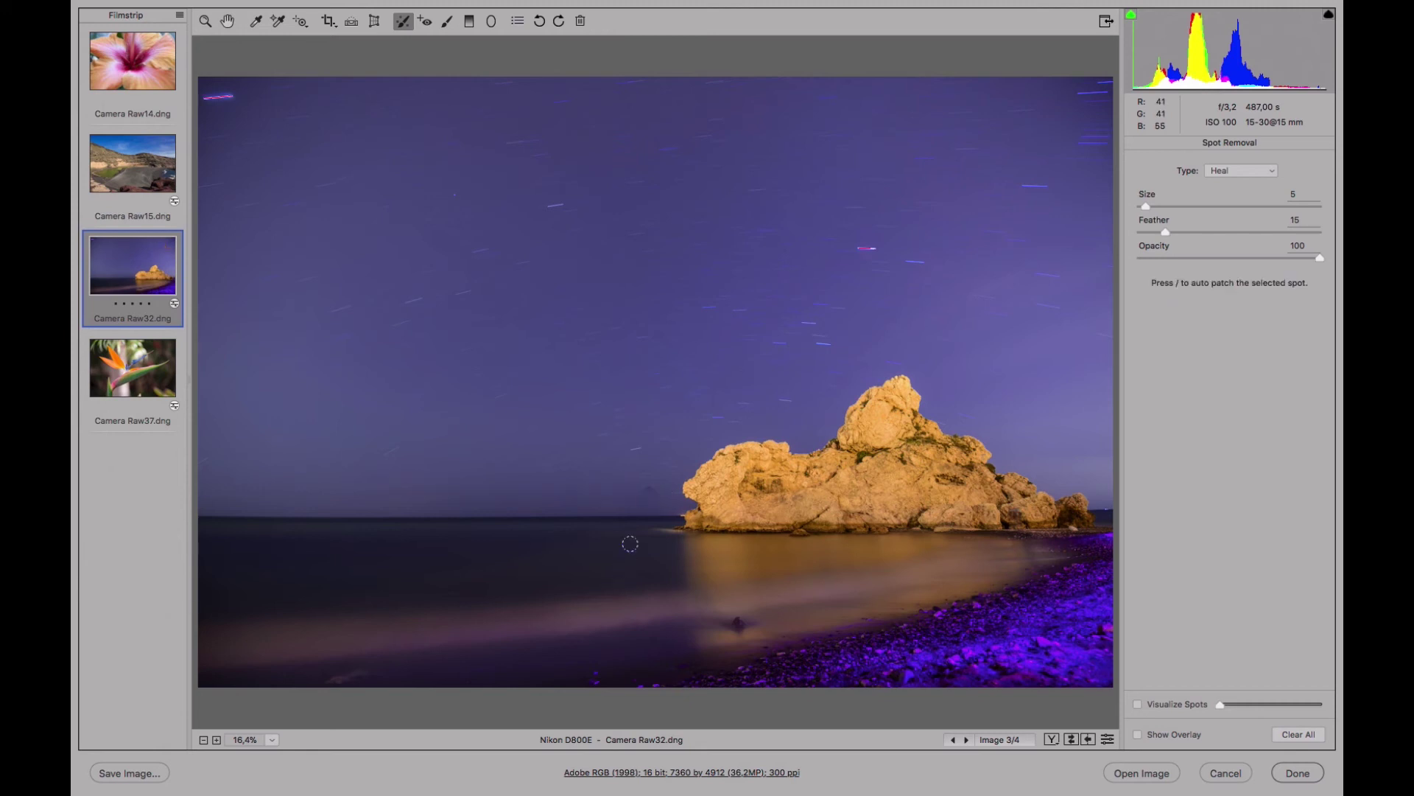
{"action": "left_click", "coordinate": [1139, 736]}
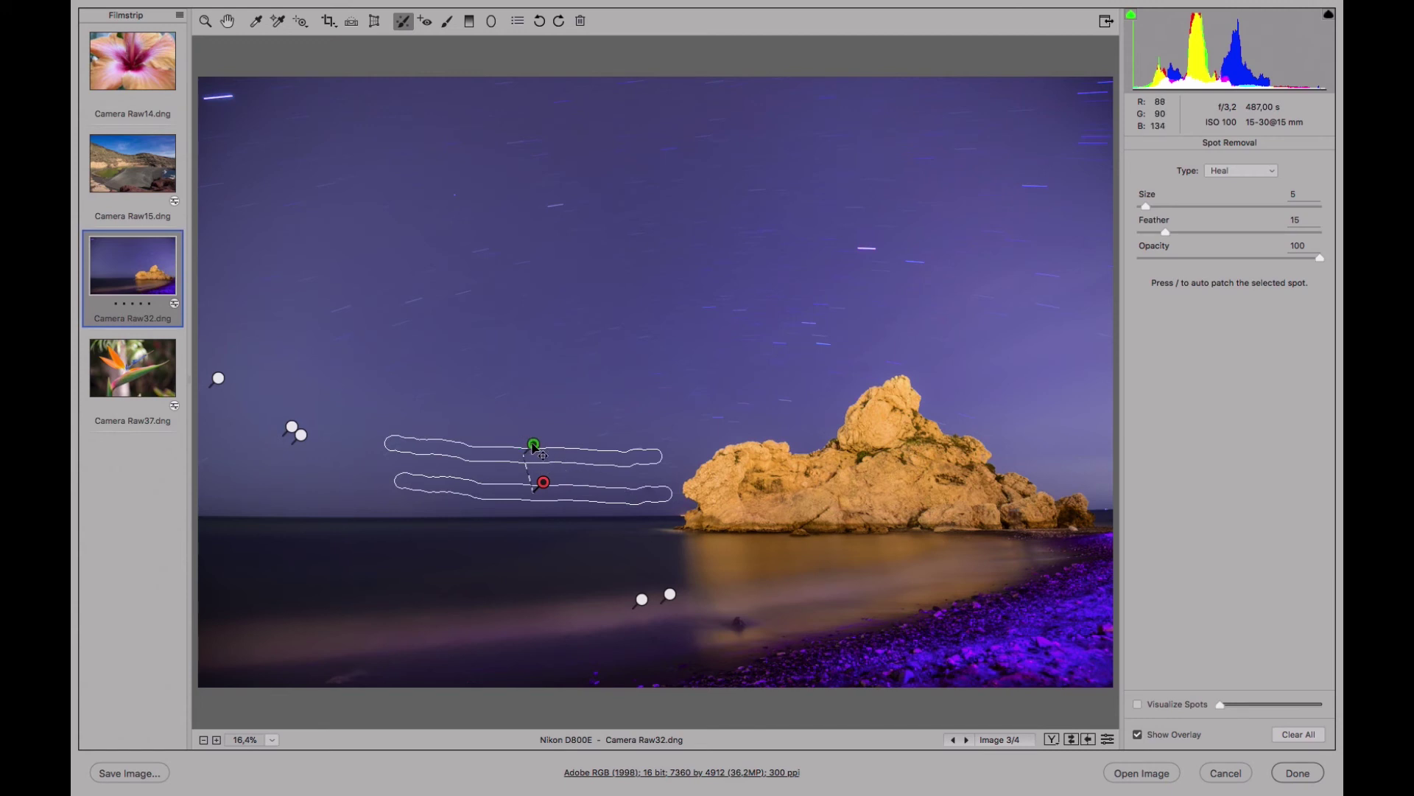
{"action": "left_click_drag", "start_coordinate": [534, 446], "coordinate": [396, 419]}
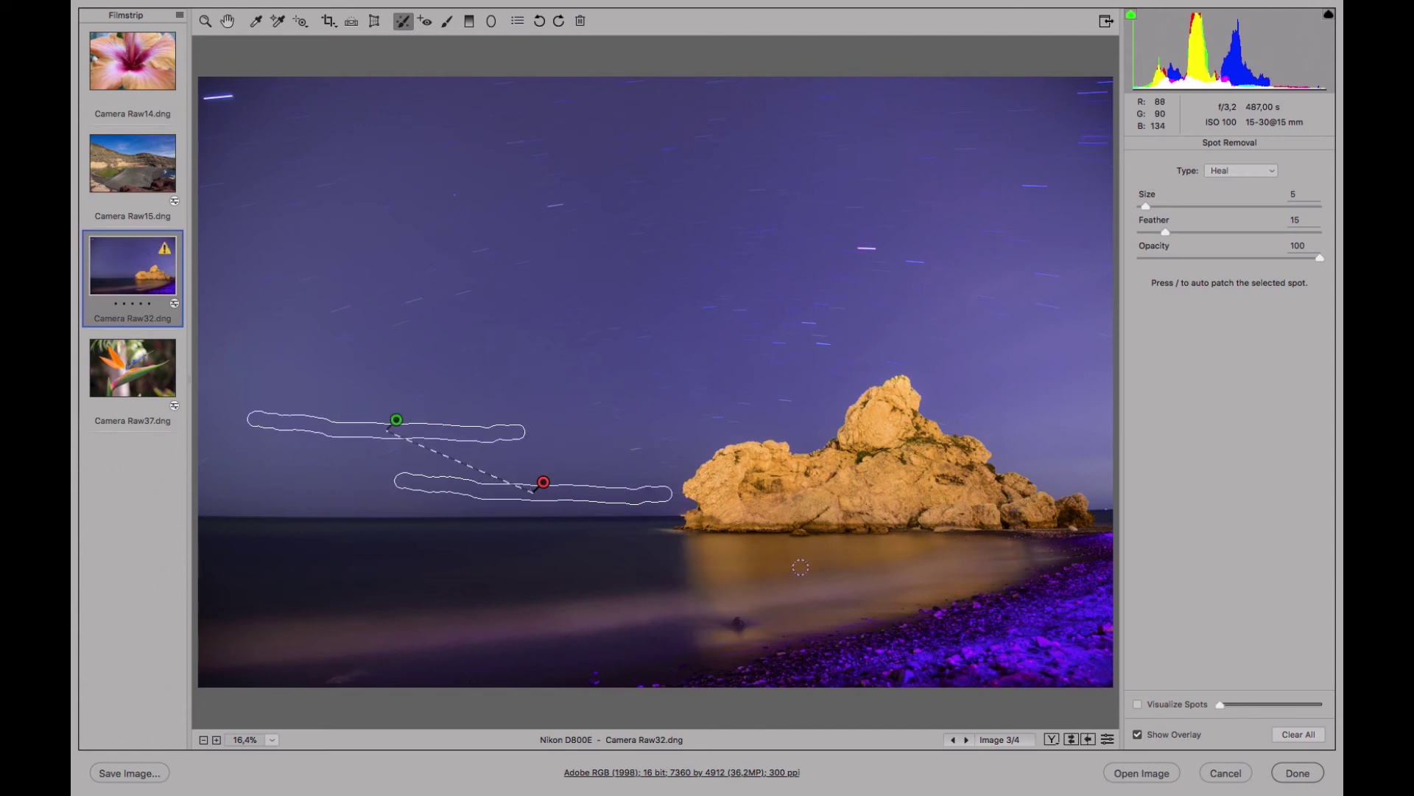
{"action": "left_click", "coordinate": [1139, 735]}
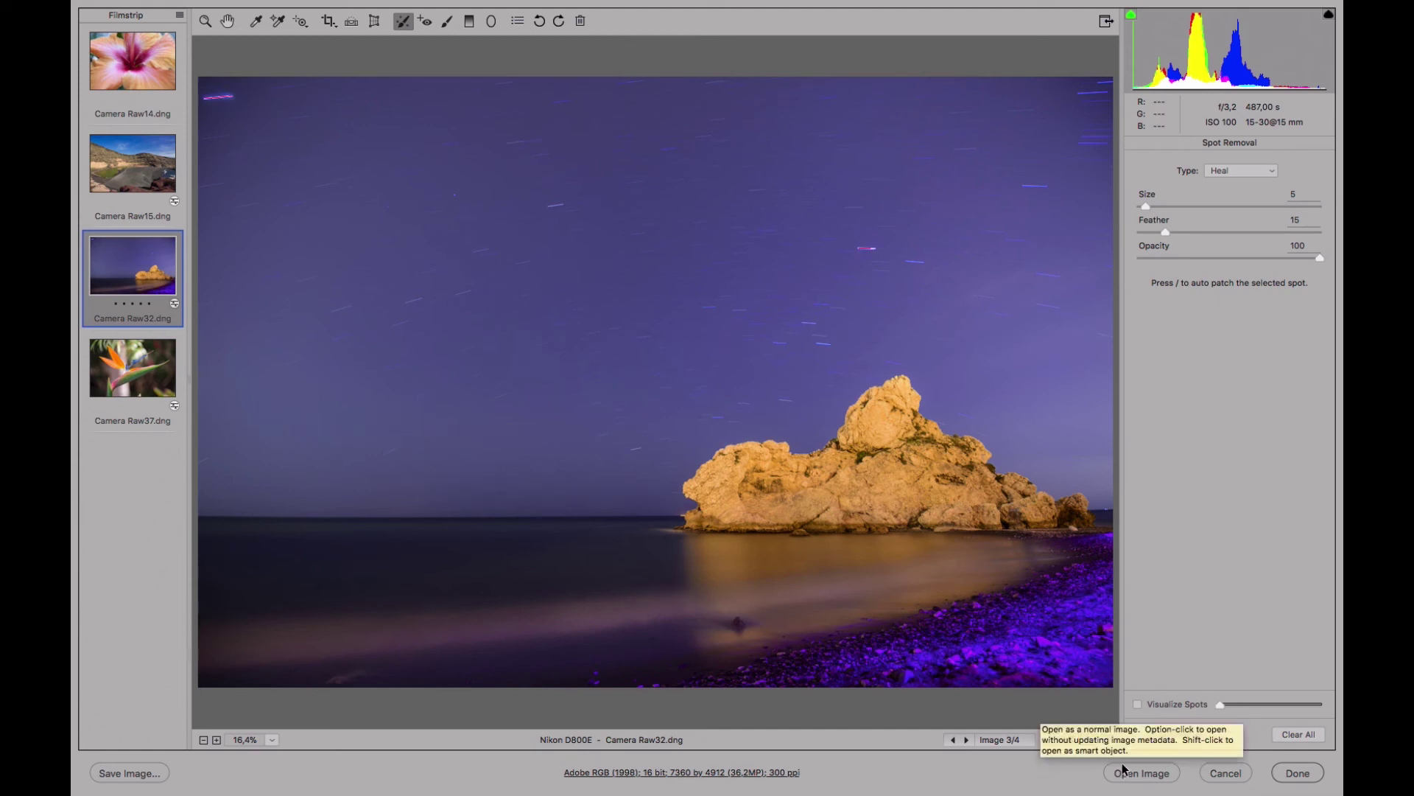
Step: Save the developed seascape as a snapshot named "Revelada, corregida y HSL"
{"action": "left_click", "coordinate": [228, 20]}
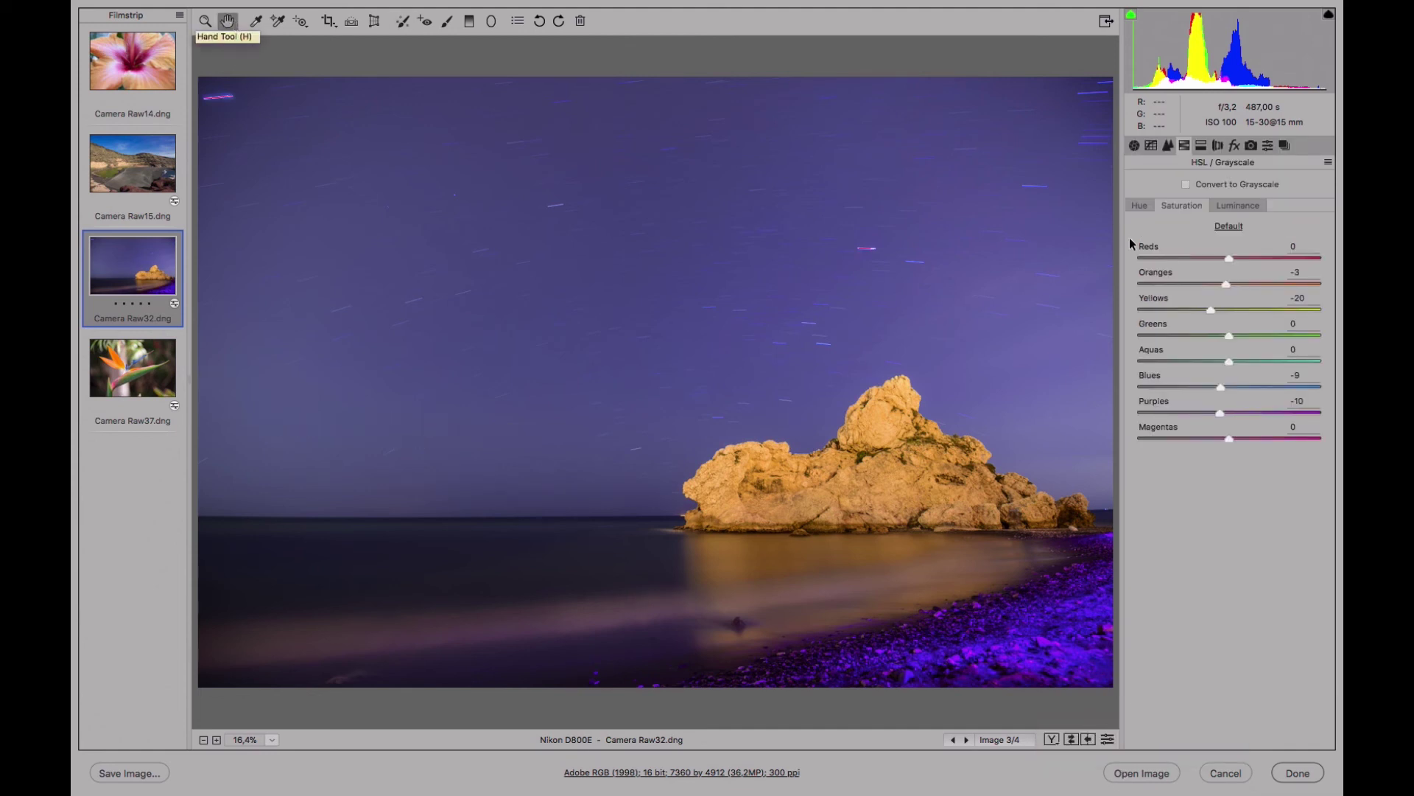
{"action": "left_click", "coordinate": [1286, 146]}
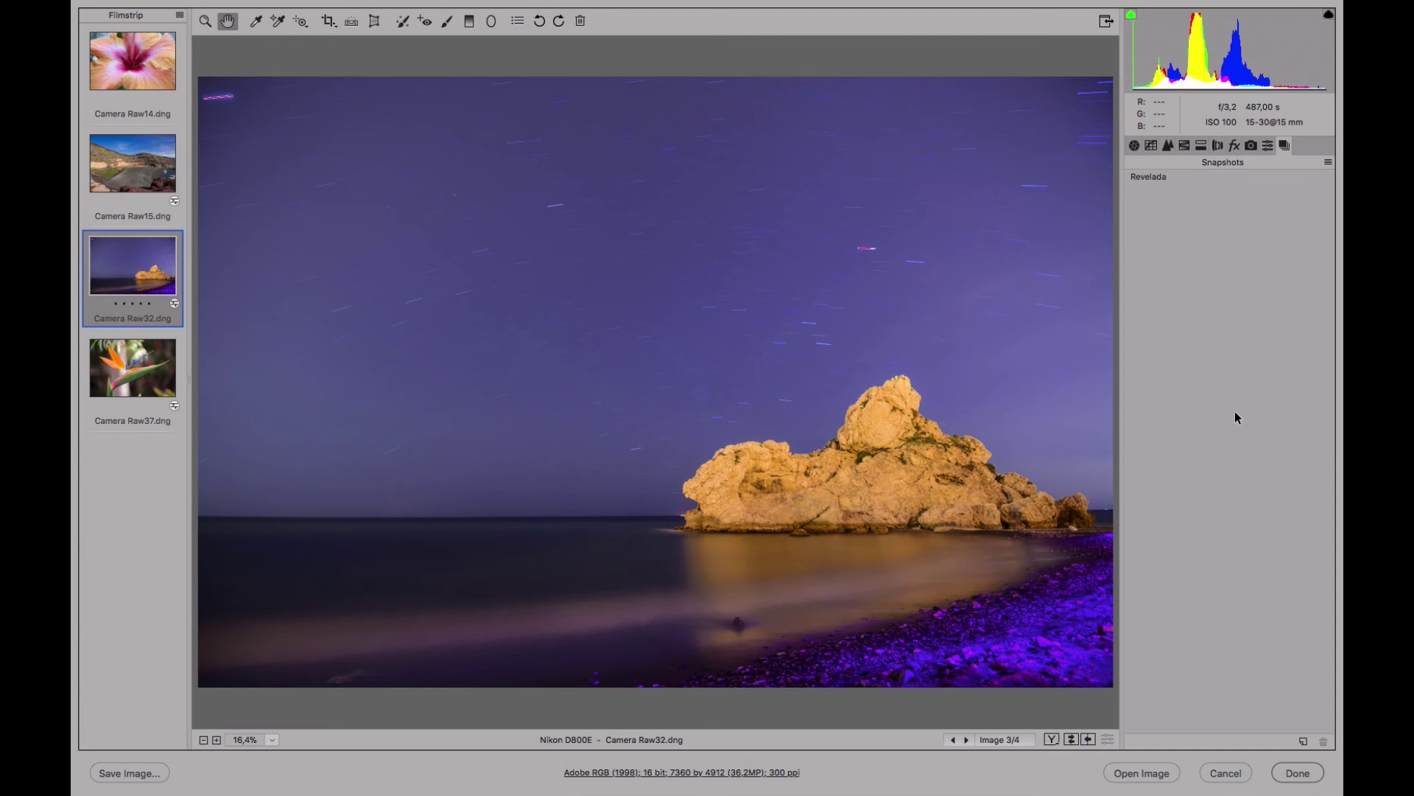
{"action": "left_click", "coordinate": [1303, 741]}
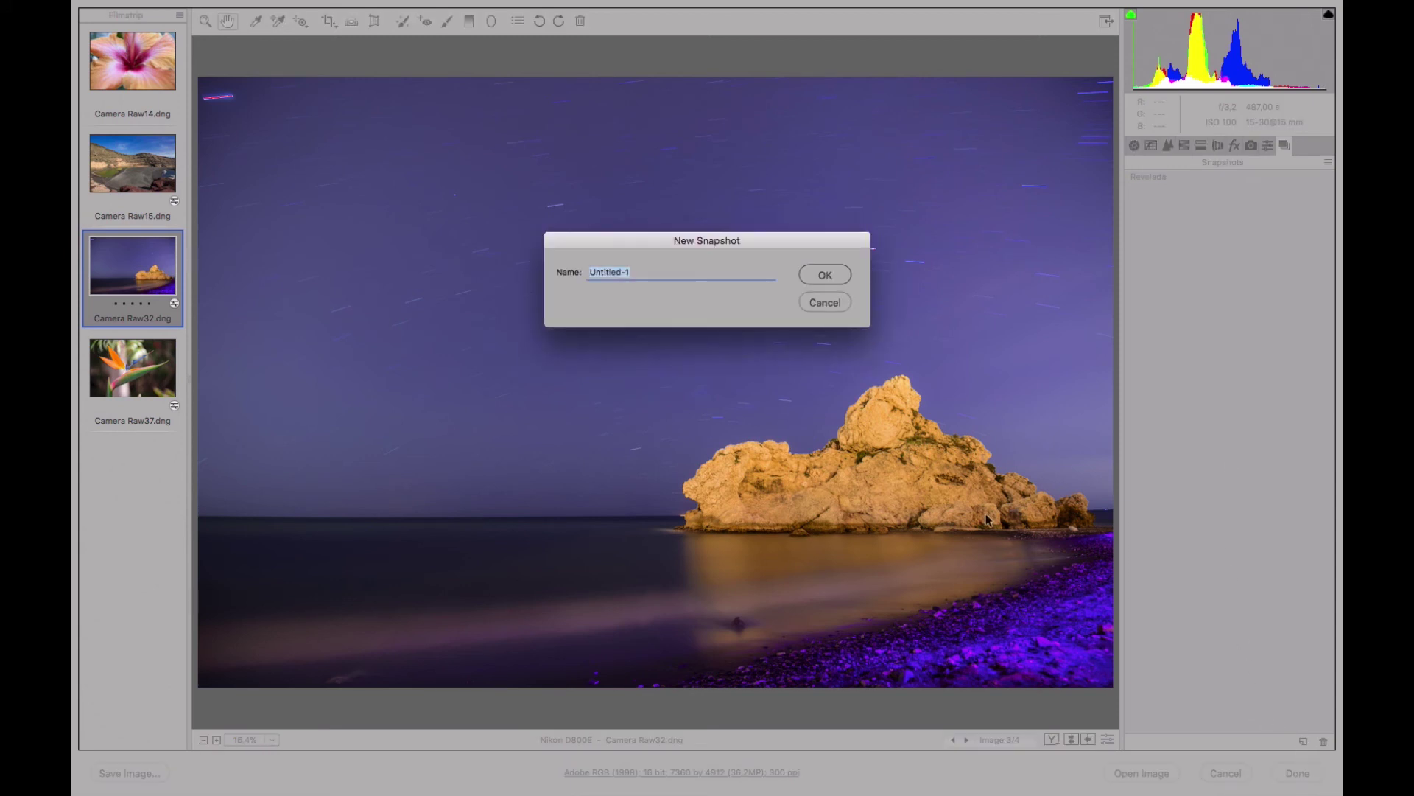
{"action": "type", "text": "Revelada, corregida y HSL"}
{"action": "left_click", "coordinate": [825, 275]}
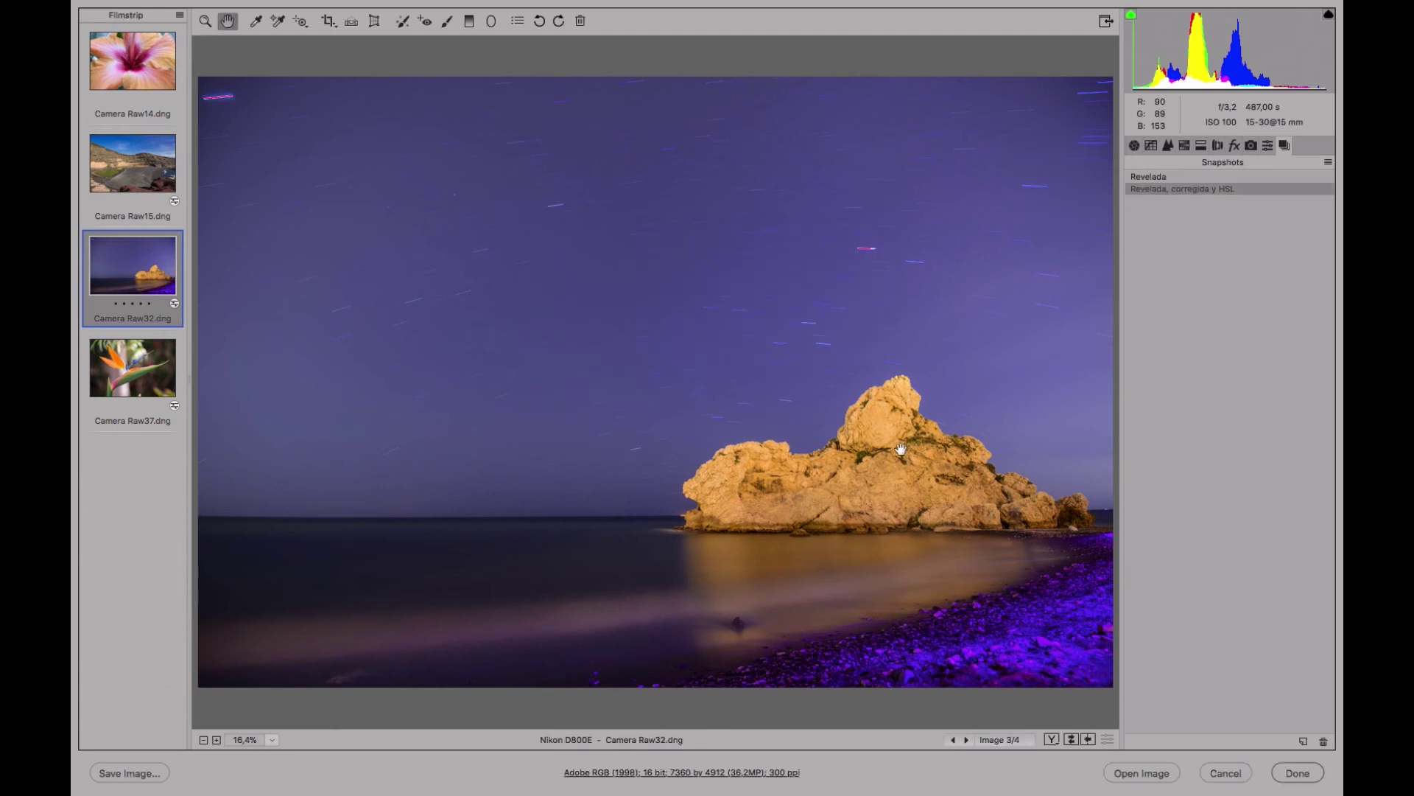
Step: Reset the seascape to its unedited settings and save that state as a snapshot named "Original"
{"action": "left_click", "coordinate": [1330, 164]}
{"action": "left_click", "coordinate": [1251, 193]}
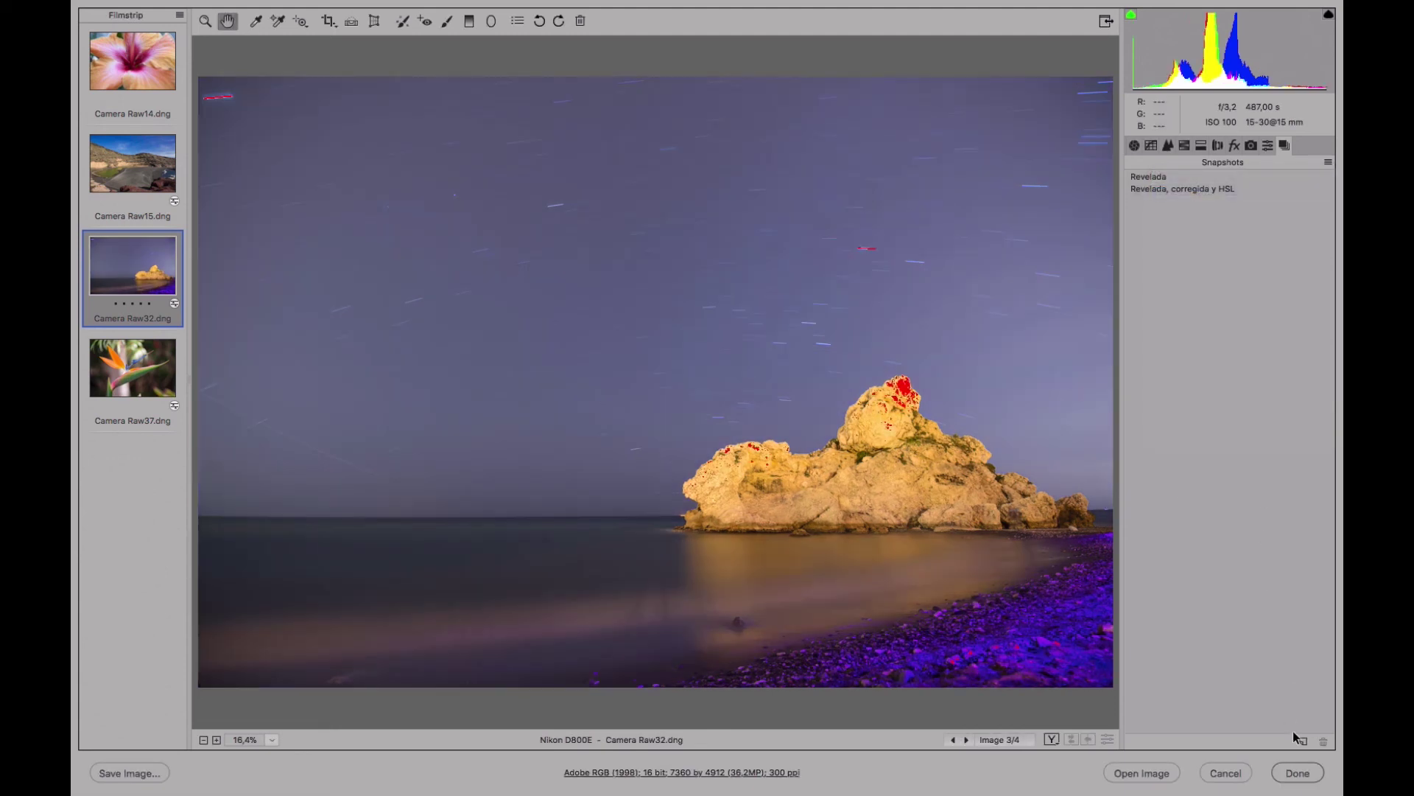
{"action": "left_click", "coordinate": [1303, 741]}
{"action": "type", "text": "Original"}
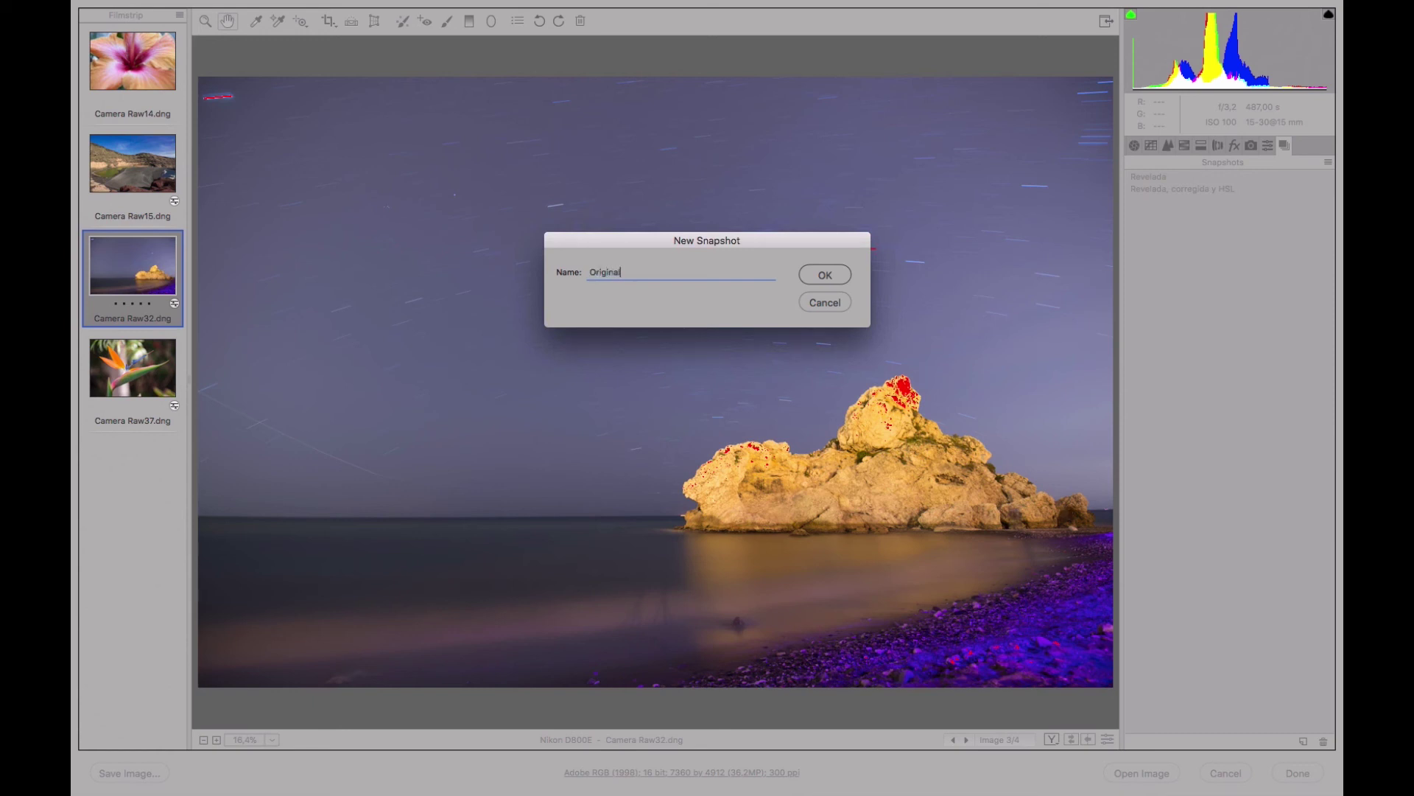
{"action": "left_click", "coordinate": [821, 276]}
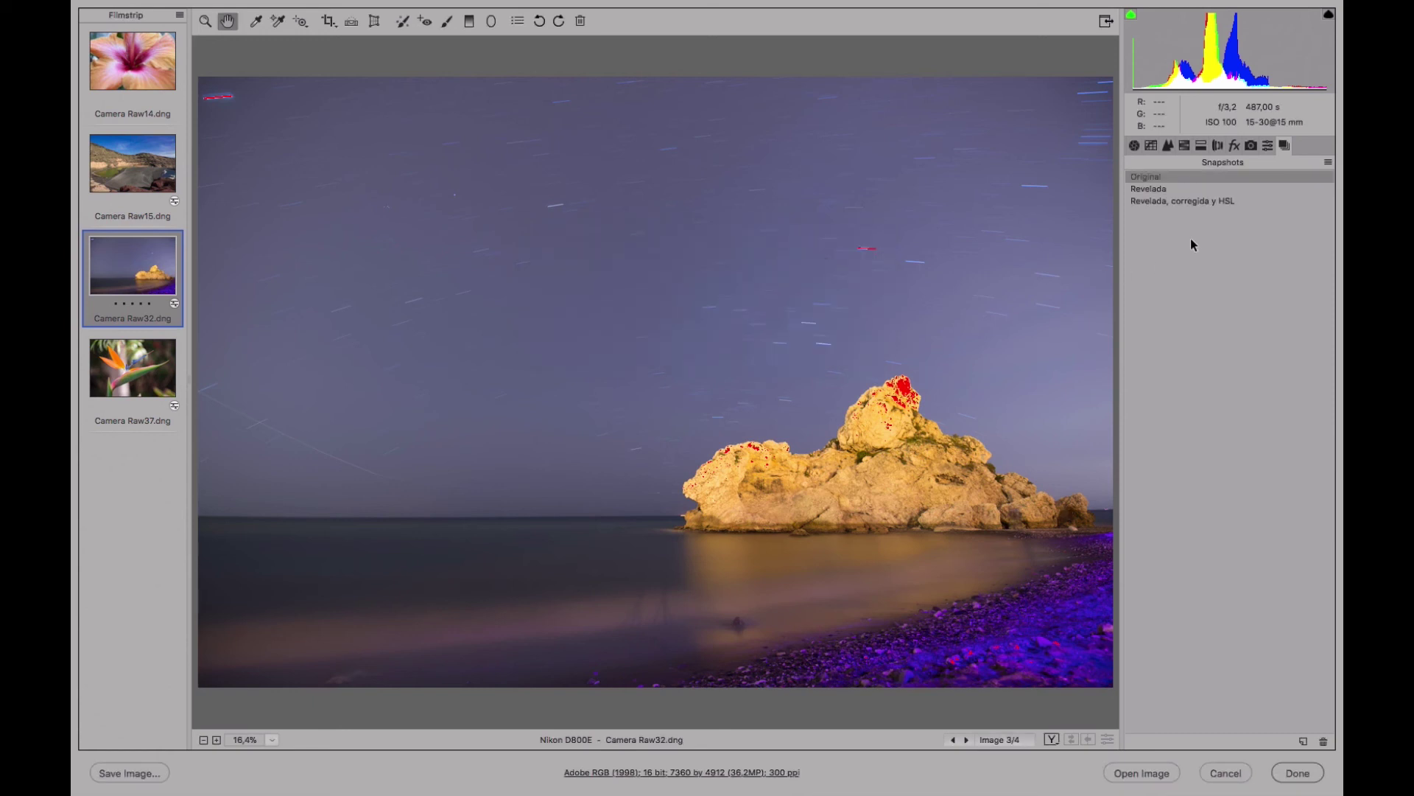
Step: Compare the "Original" and "Revelada, corregida y HSL" snapshots, leave the latter applied, and return to the HSL adjustments
{"action": "left_click", "coordinate": [1175, 201]}
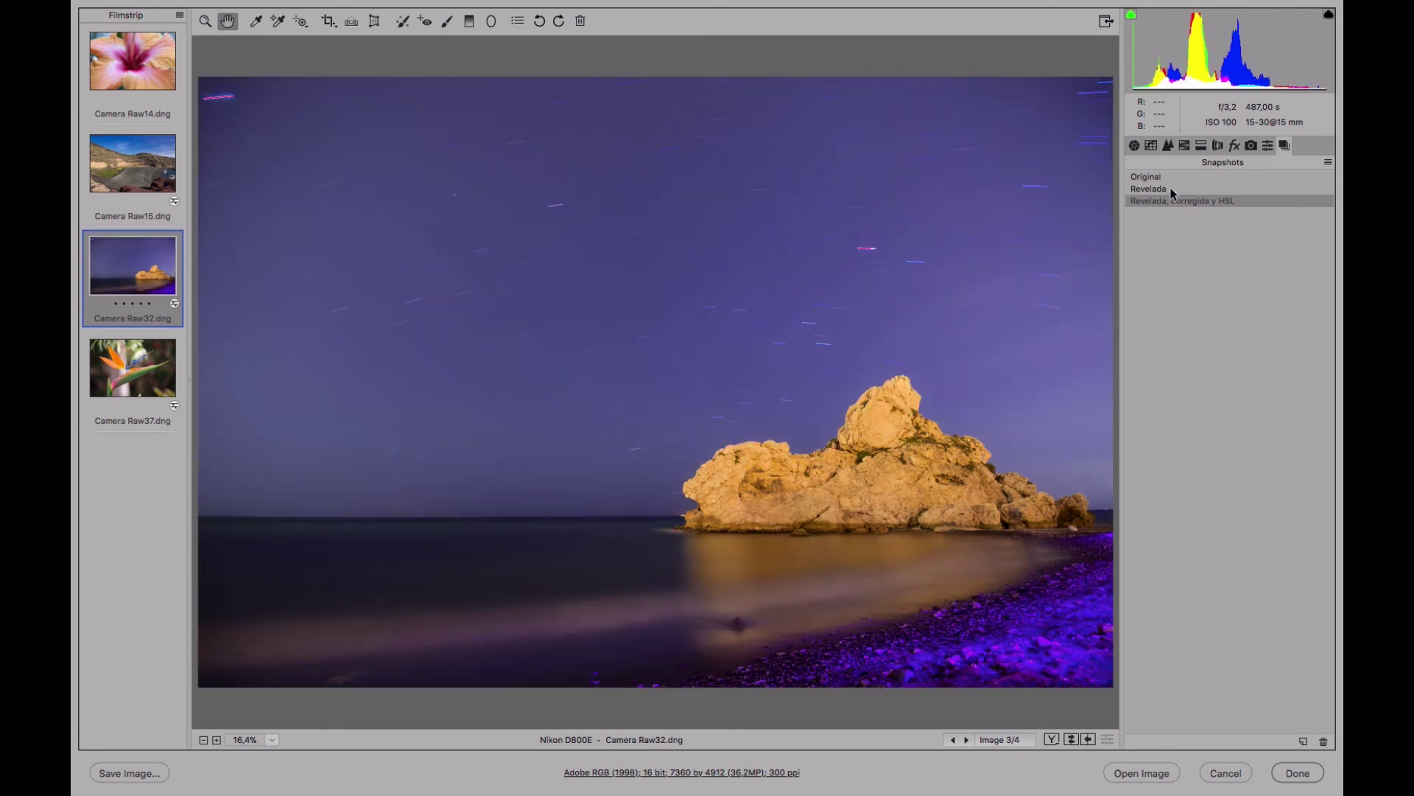
{"action": "left_click", "coordinate": [1171, 179]}
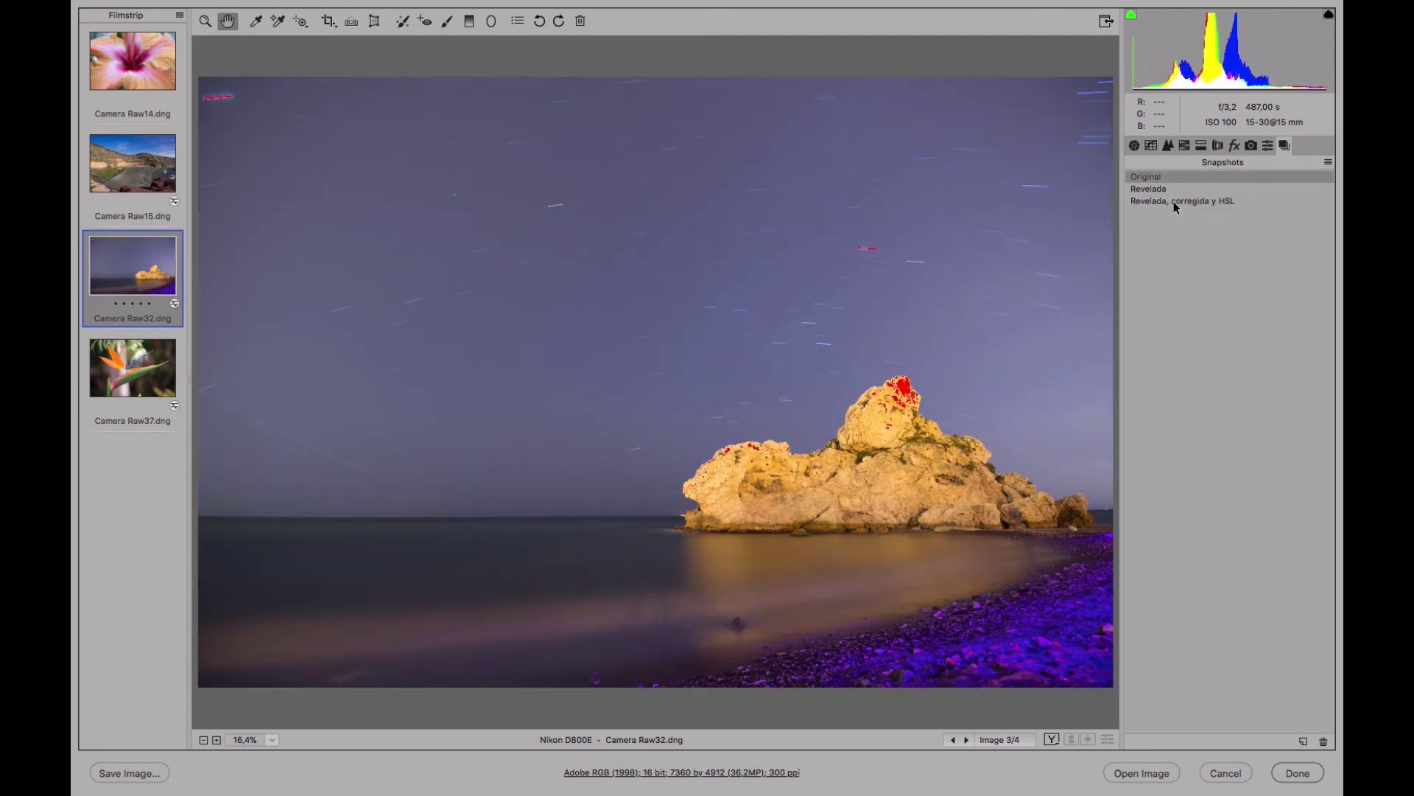
{"action": "left_click", "coordinate": [1174, 201]}
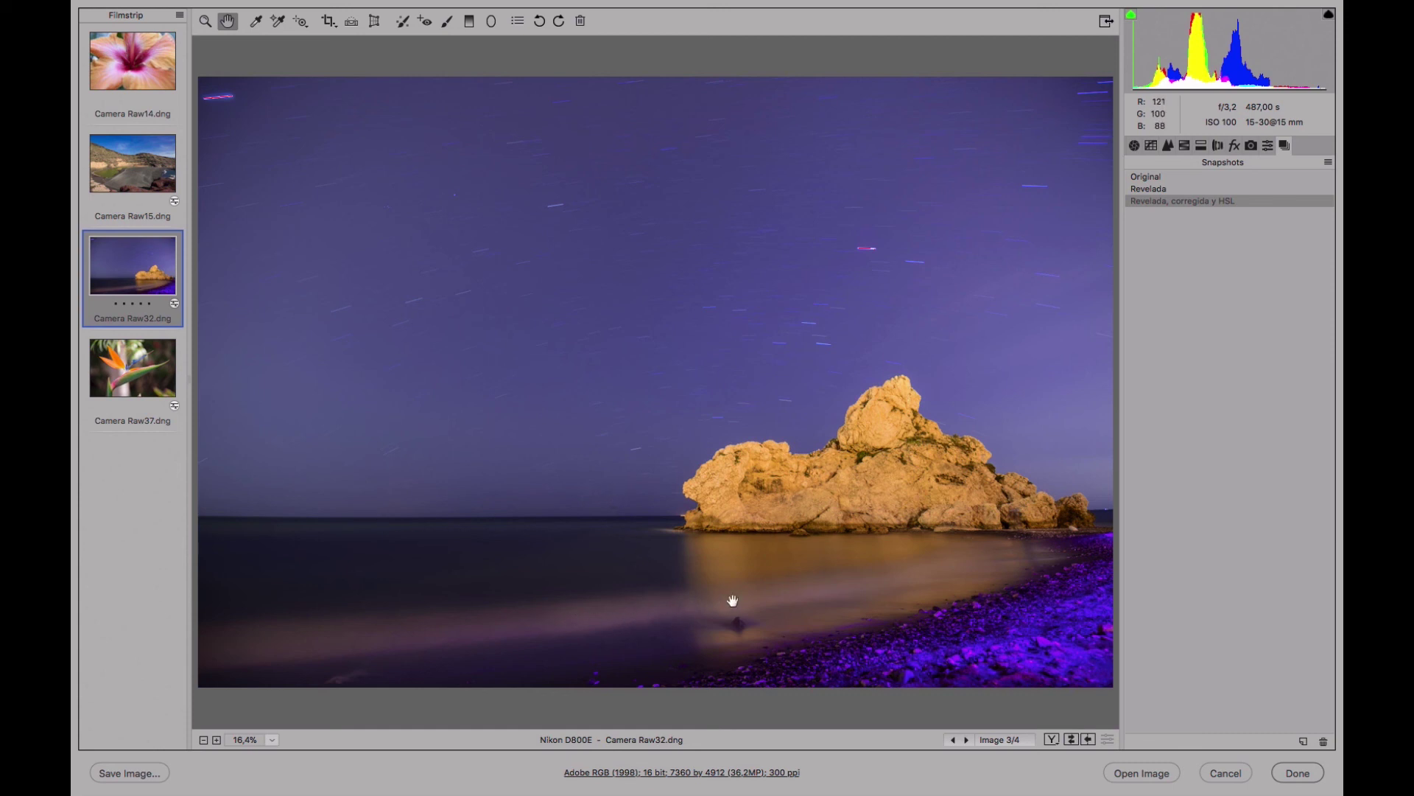
{"action": "left_click", "coordinate": [1185, 176]}
{"action": "left_click", "coordinate": [1182, 201]}
{"action": "left_click", "coordinate": [1184, 146]}
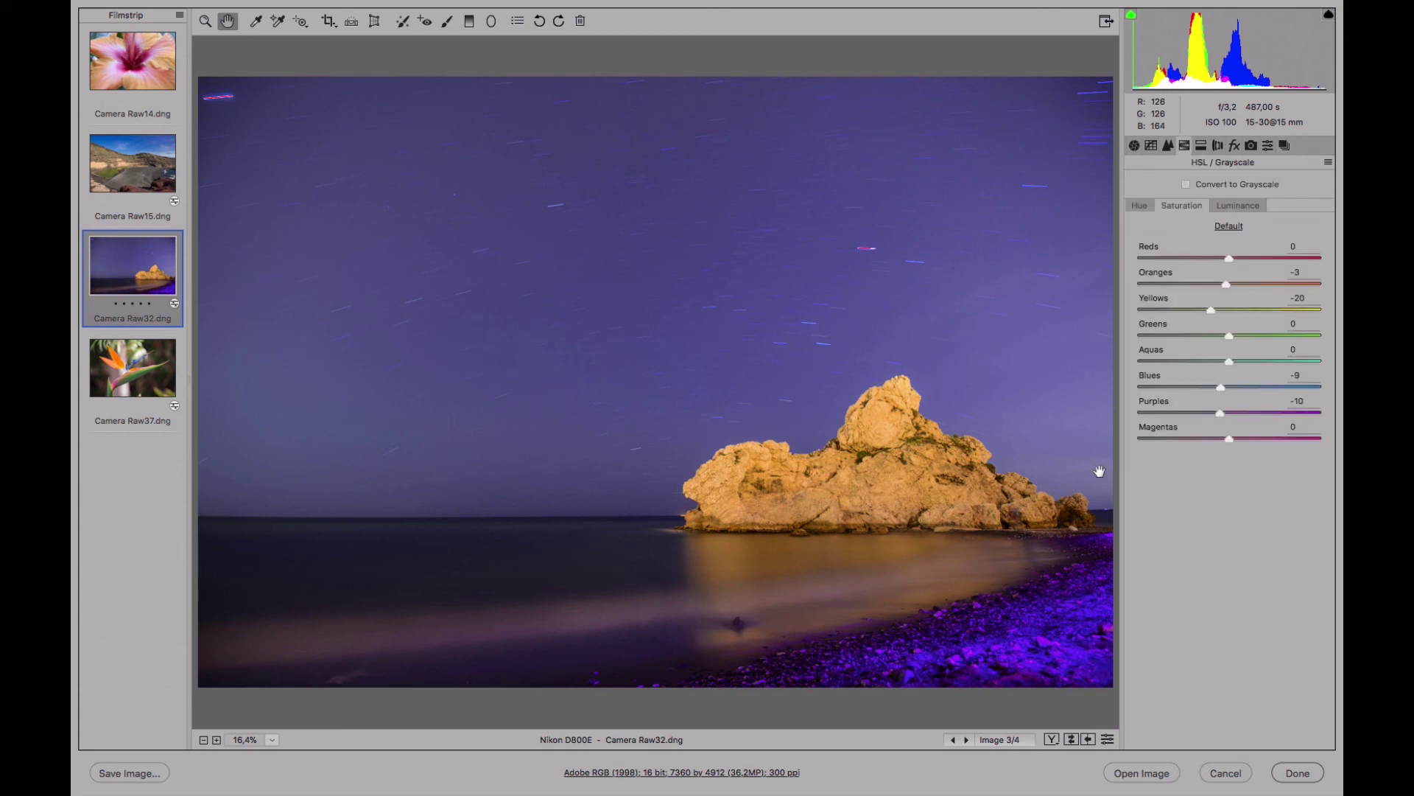